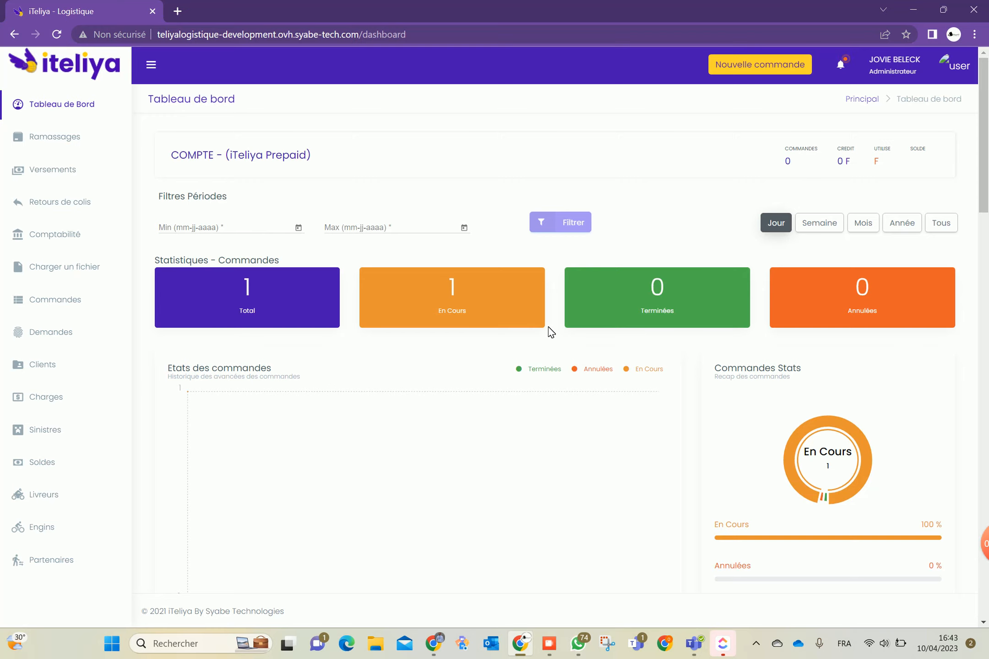
Set the dashboard's Min date to 01/03/2023 from the calendar picker
scroll(503, 373, "down", 4)
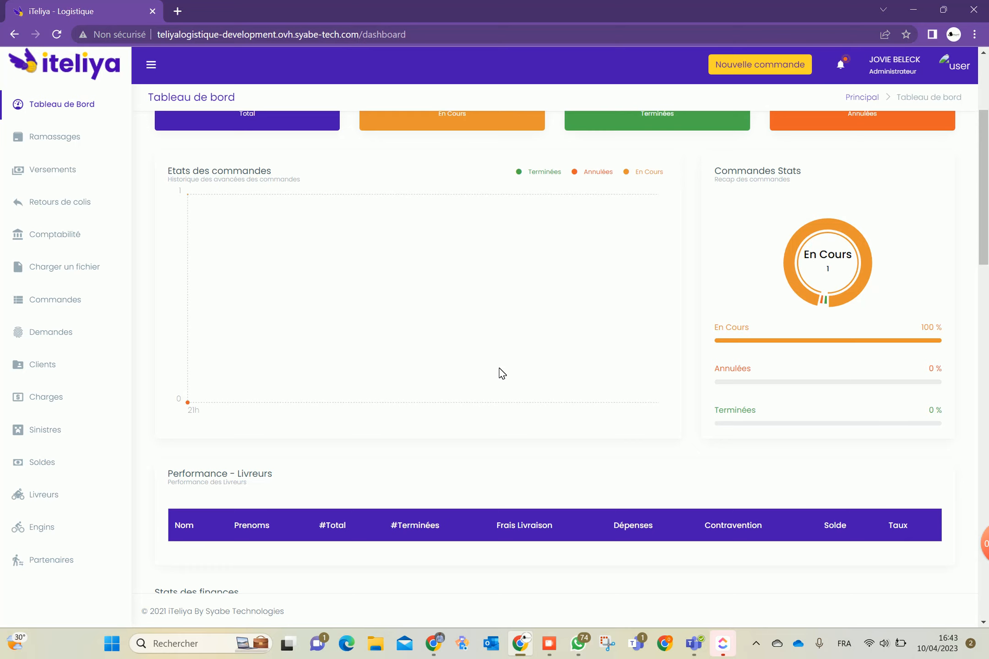
scroll(502, 373, "up", 4)
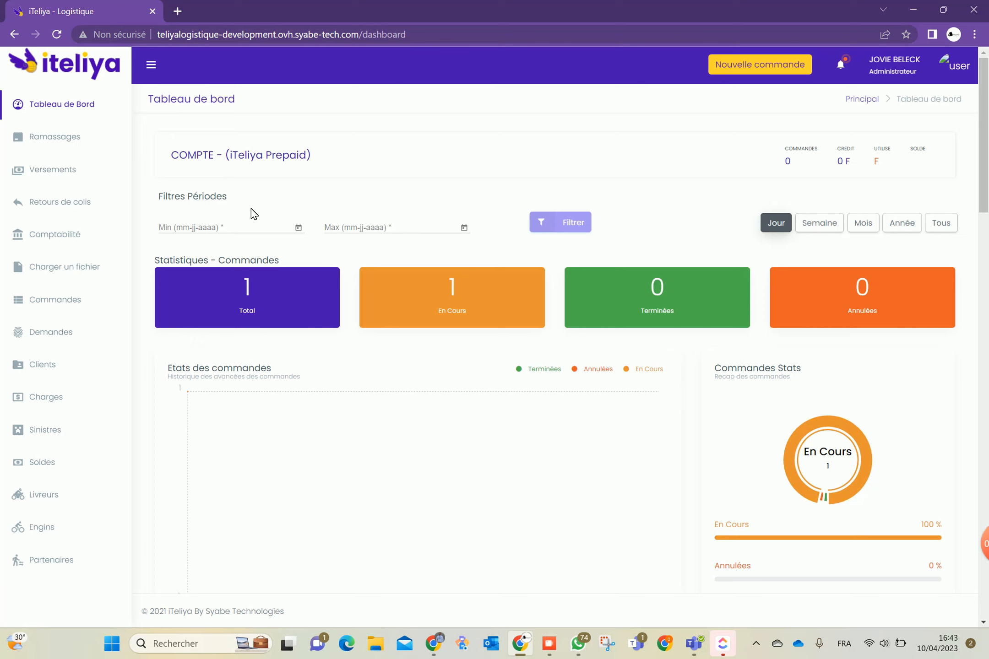
left_click(298, 227)
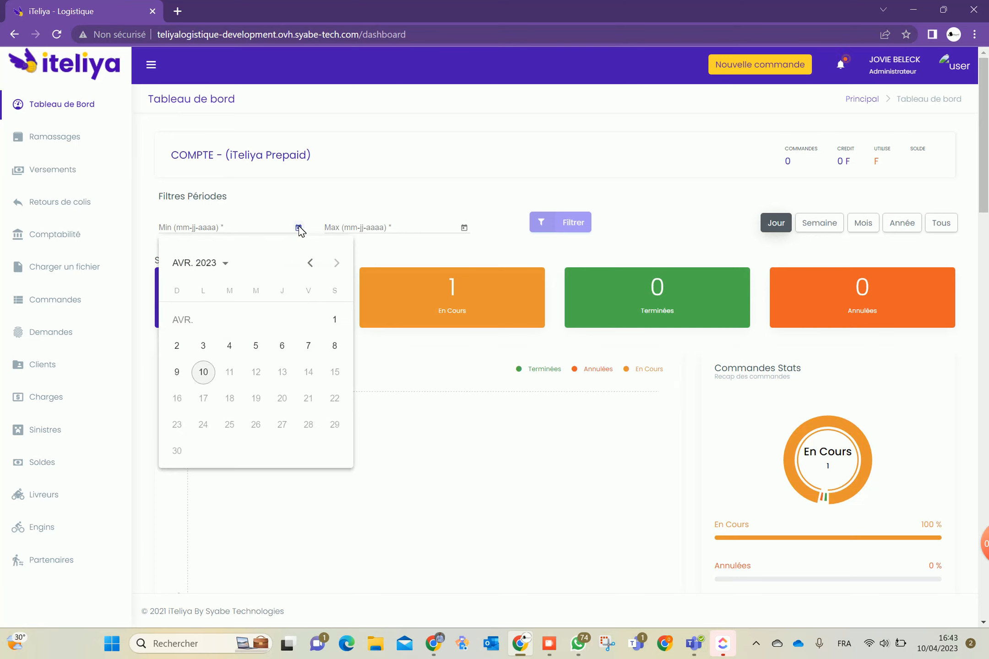
left_click(310, 263)
left_click(256, 319)
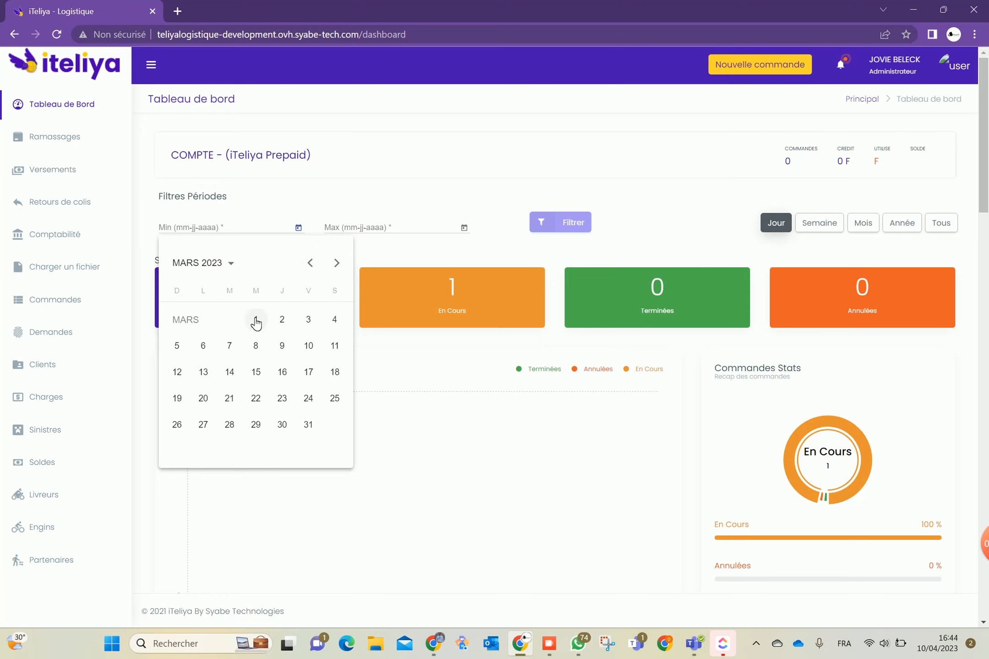
Browse the Max and Min date calendars, including March 2023 and December 2022, and close them unchanged
left_click(463, 228)
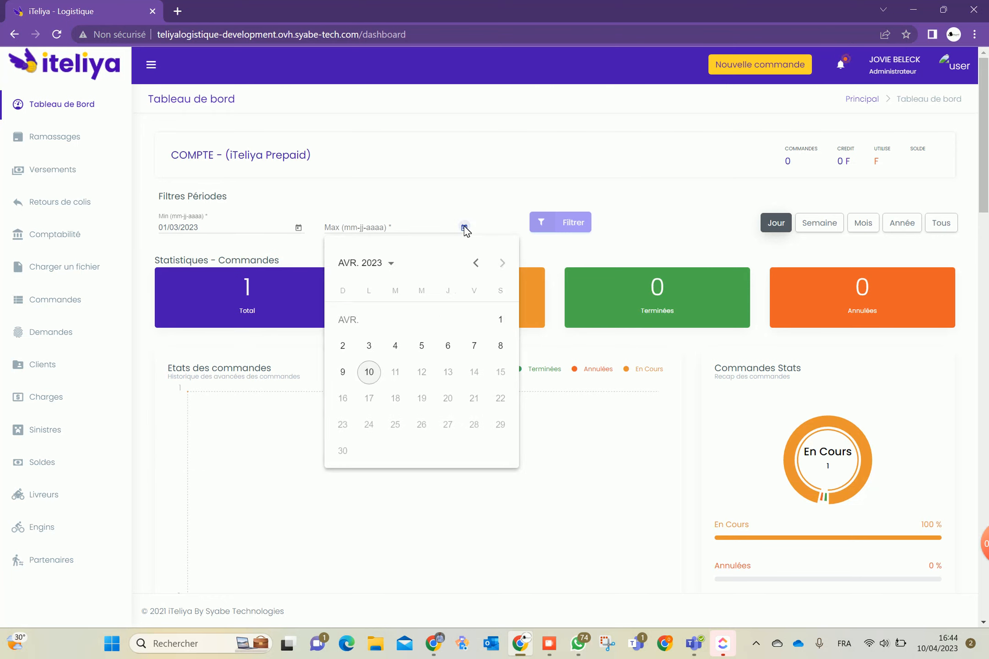
left_click(476, 262)
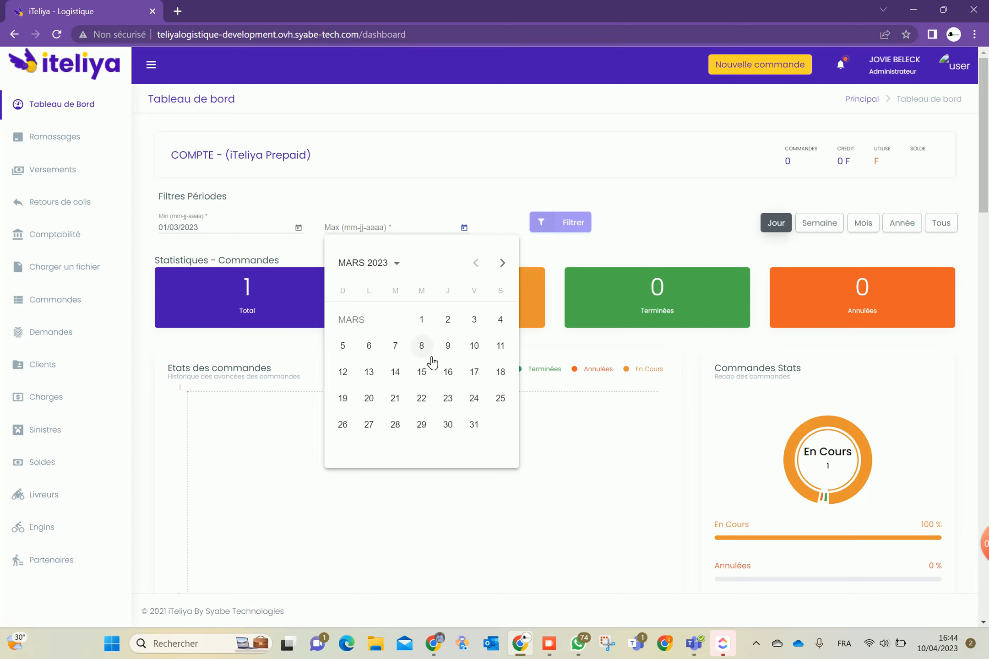
left_click(397, 267)
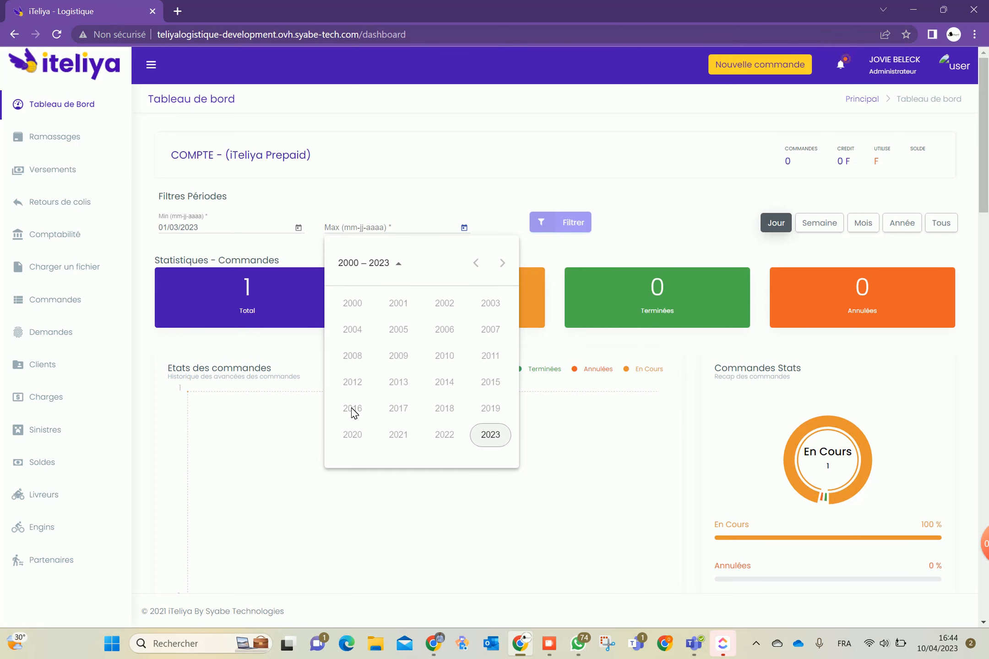
left_click(498, 210)
left_click(298, 228)
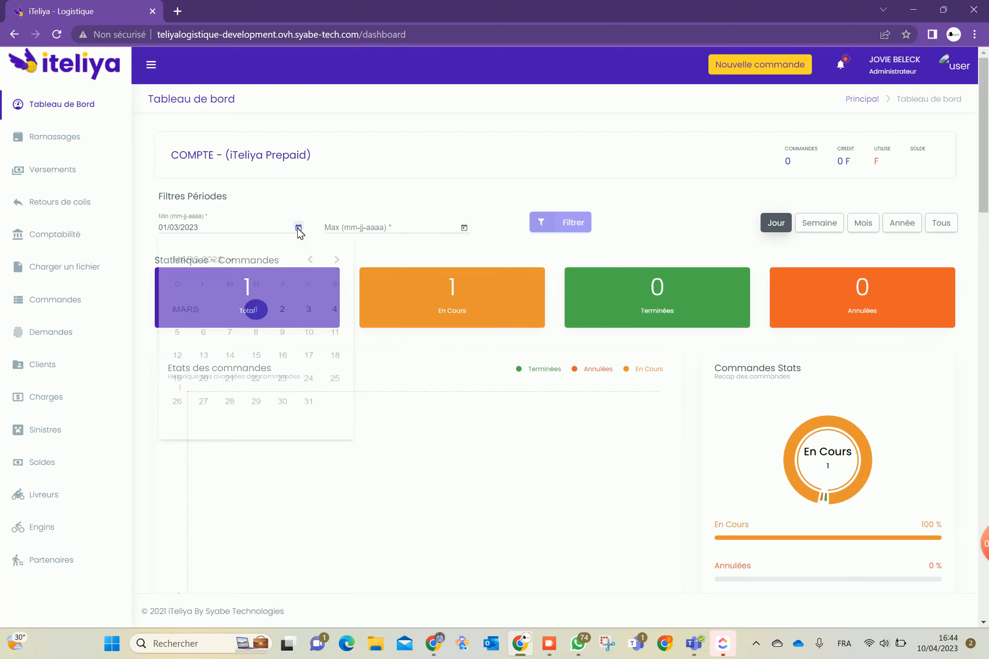
left_click(234, 264)
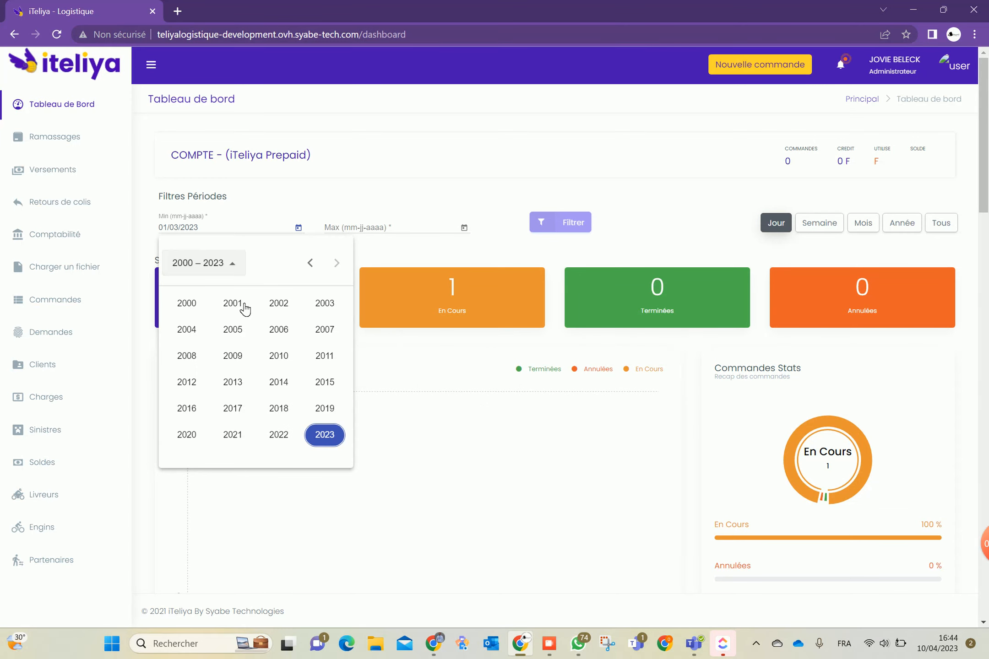
left_click(286, 435)
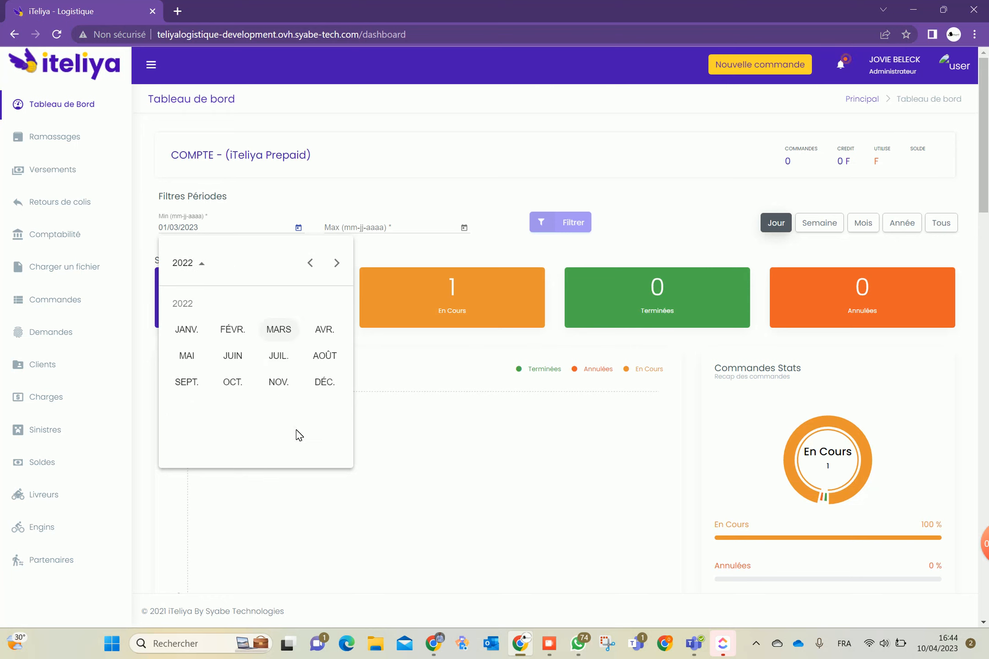
left_click(325, 383)
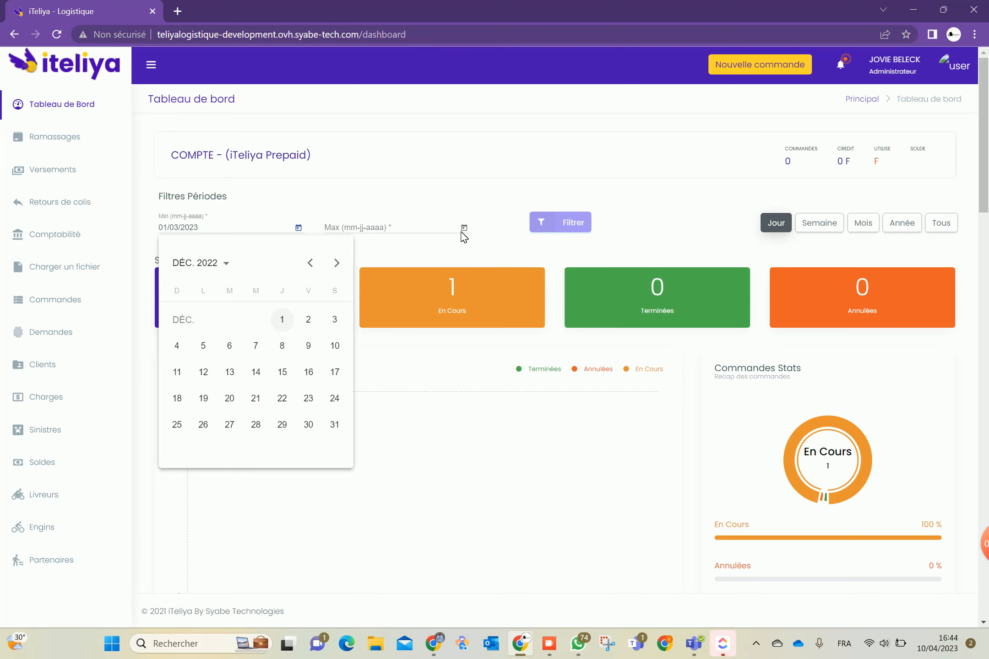
left_click(538, 441)
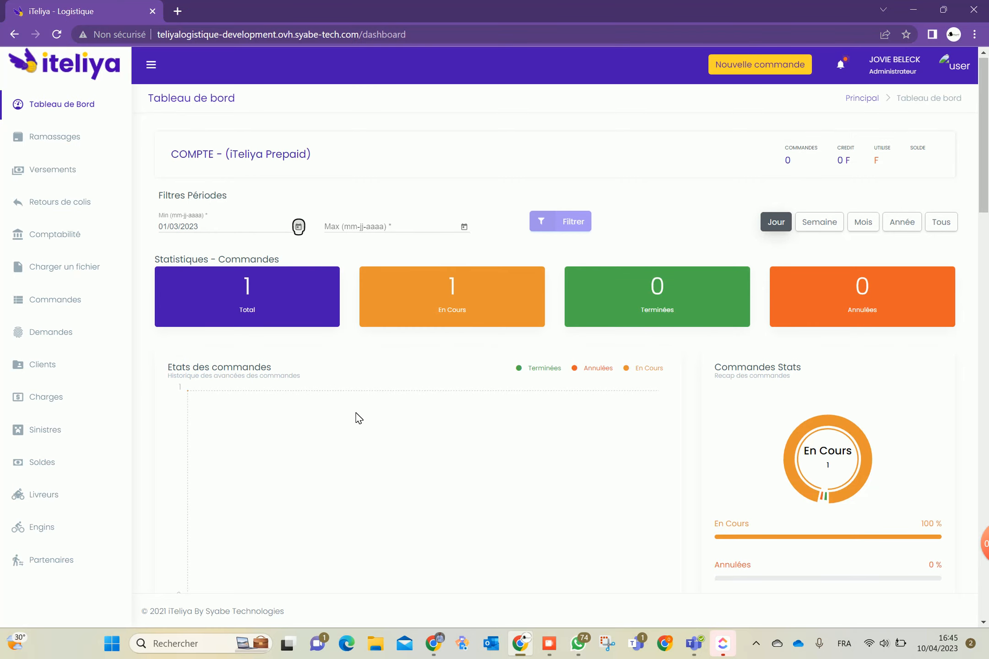
Scroll down to the Etat des charges section and open the user account menu
scroll(507, 400, "down", 5)
scroll(486, 430, "down", 3)
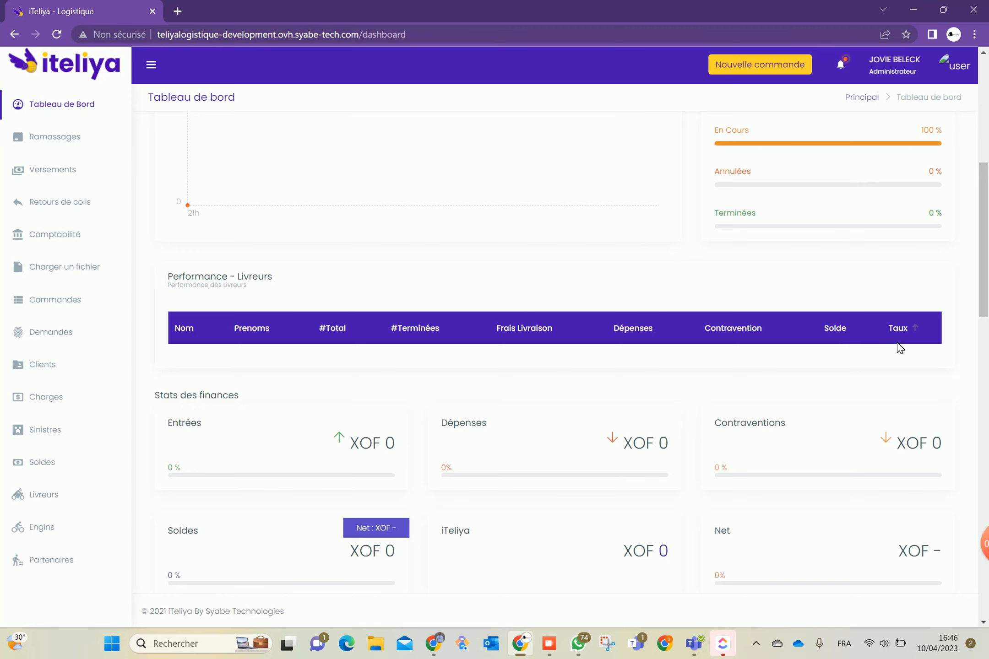
scroll(229, 411, "down", 2)
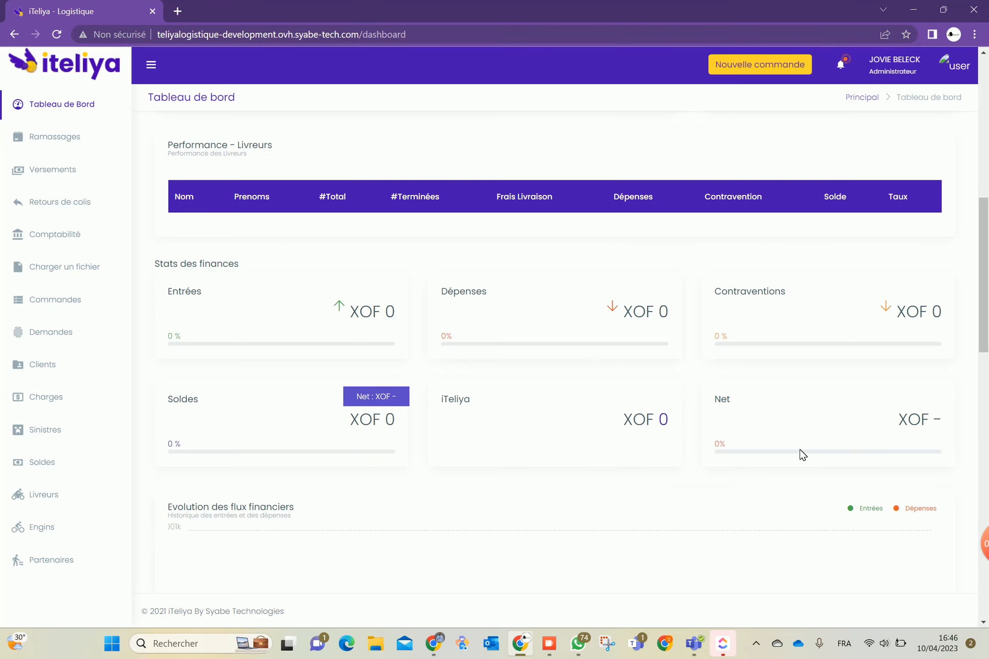
scroll(421, 413, "down", 10)
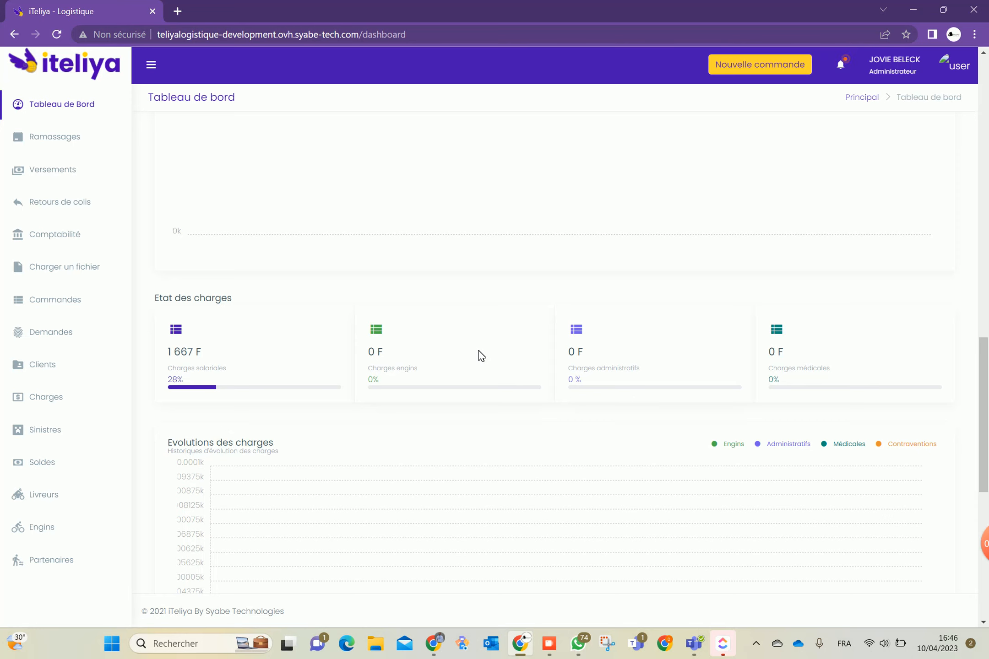
left_click(962, 65)
mouse_move(846, 146)
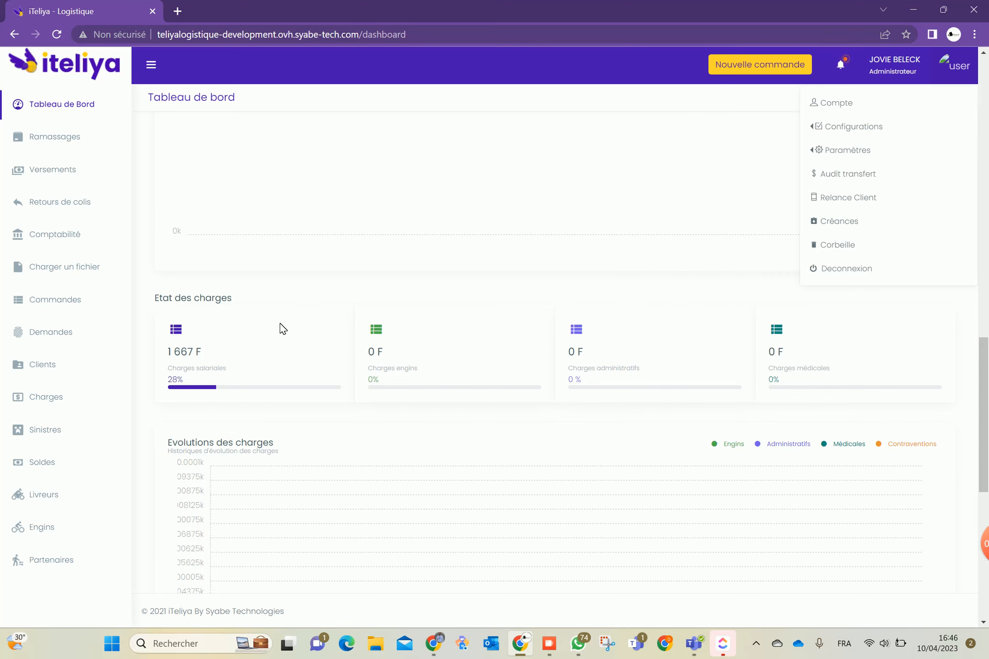
Dismiss the account menu and return to the dashboard's filters and order statistics
left_click(273, 415)
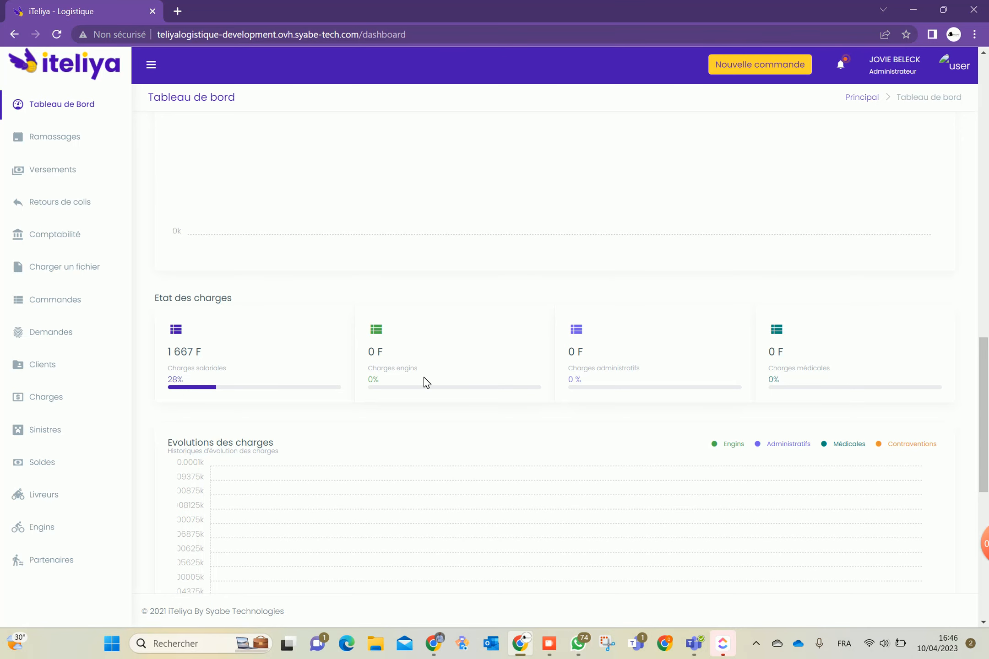
scroll(596, 375, "up", 15)
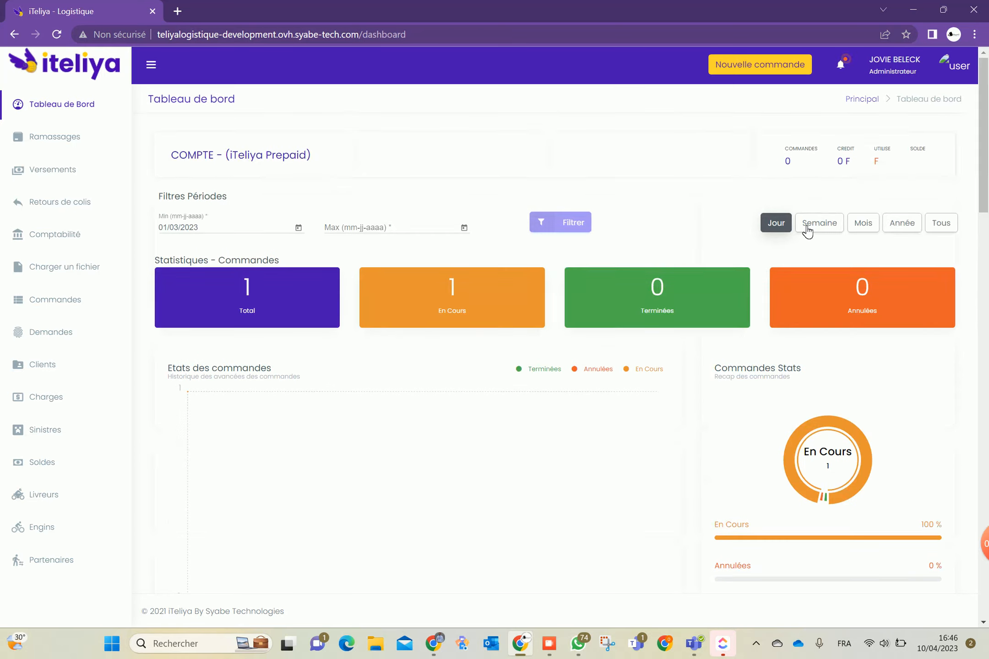
Switch the dashboard to the Année period and review the finance figures and salary charges table
left_click(912, 226)
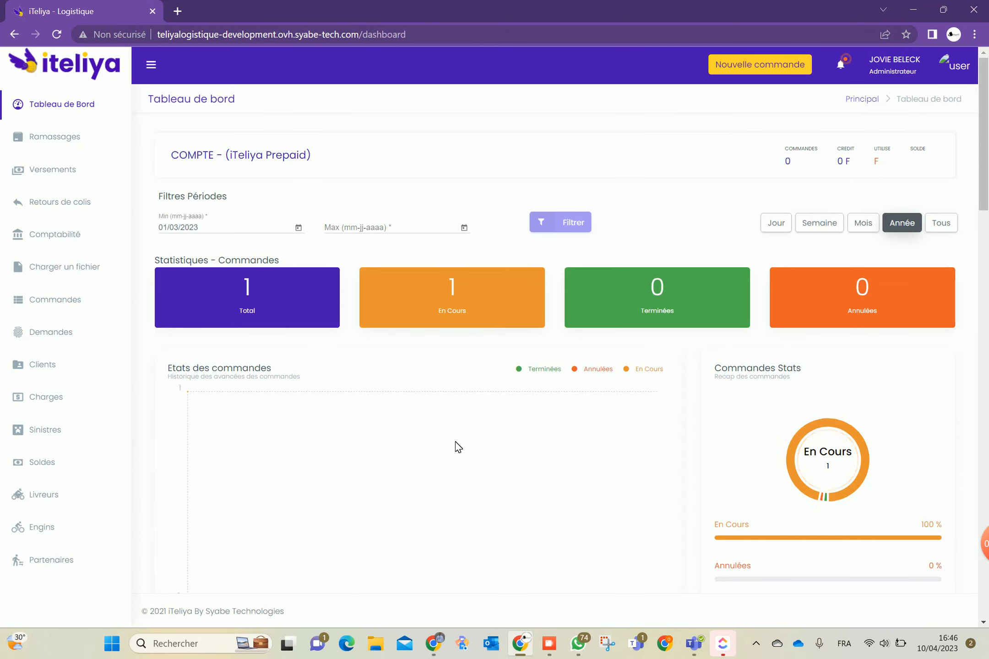
scroll(501, 442, "down", 10)
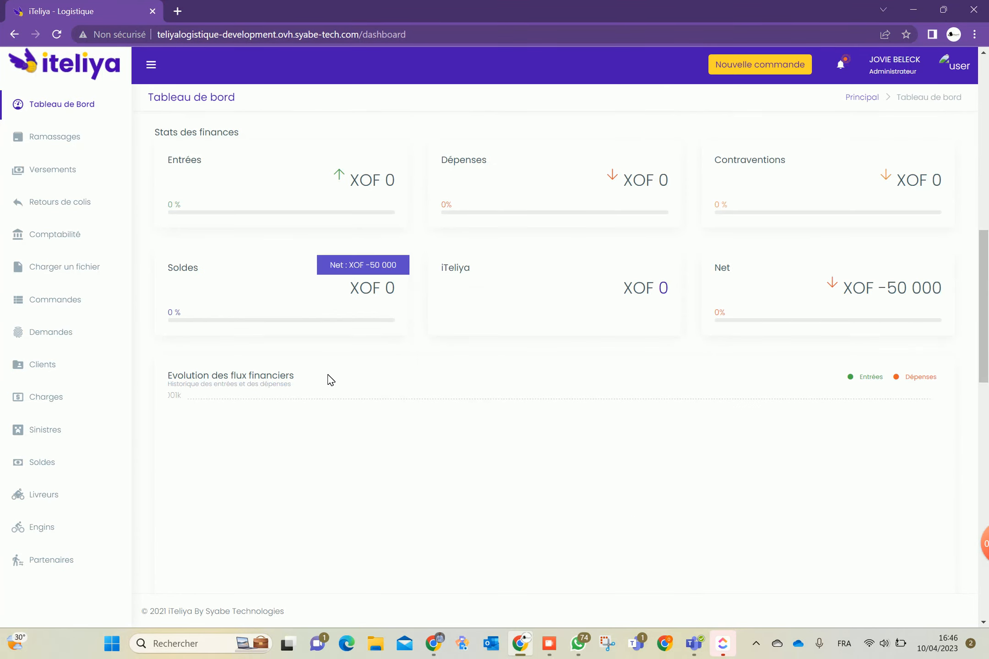
scroll(331, 380, "down", 7)
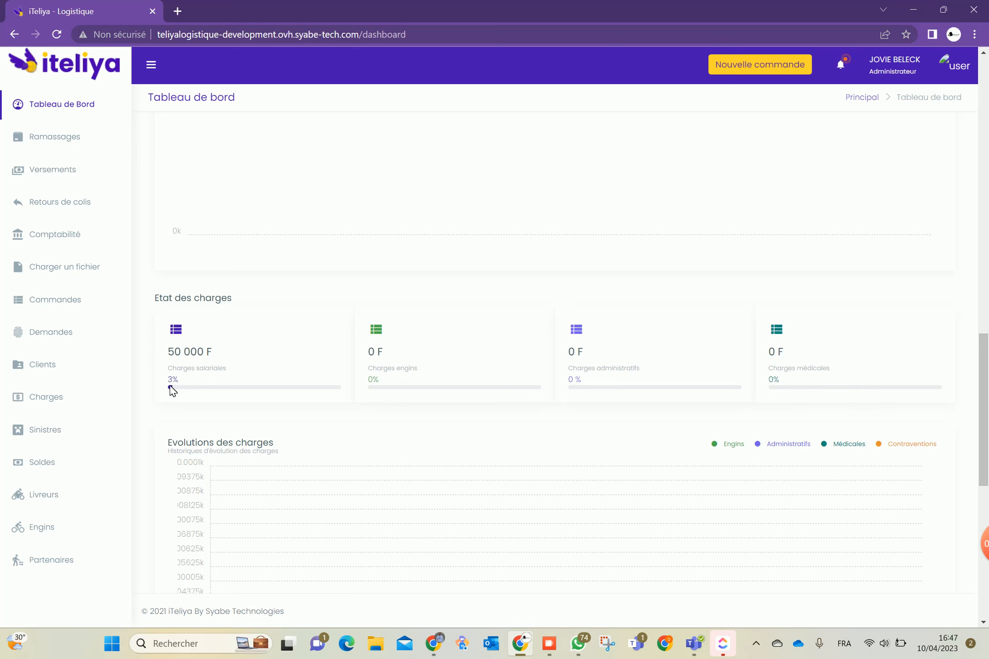
scroll(170, 391, "down", 4)
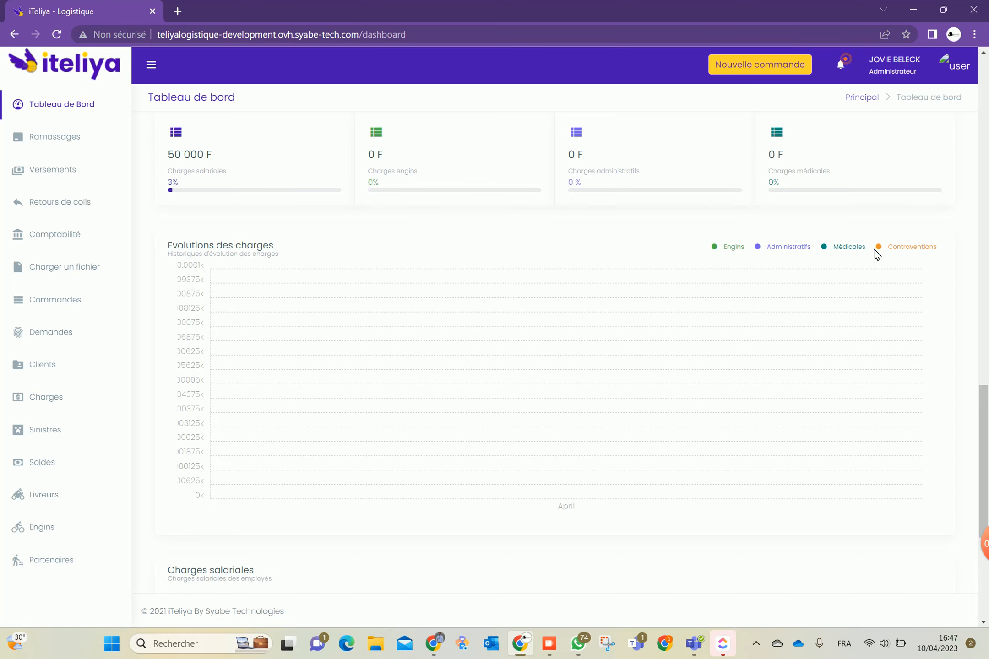
scroll(357, 367, "down", 5)
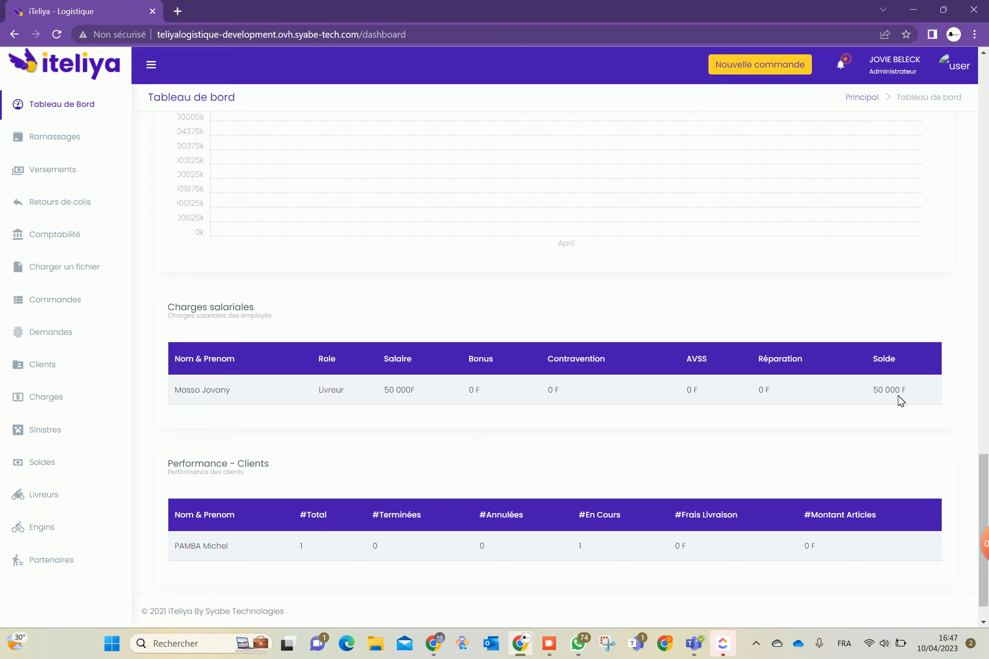
scroll(851, 406, "up", 20)
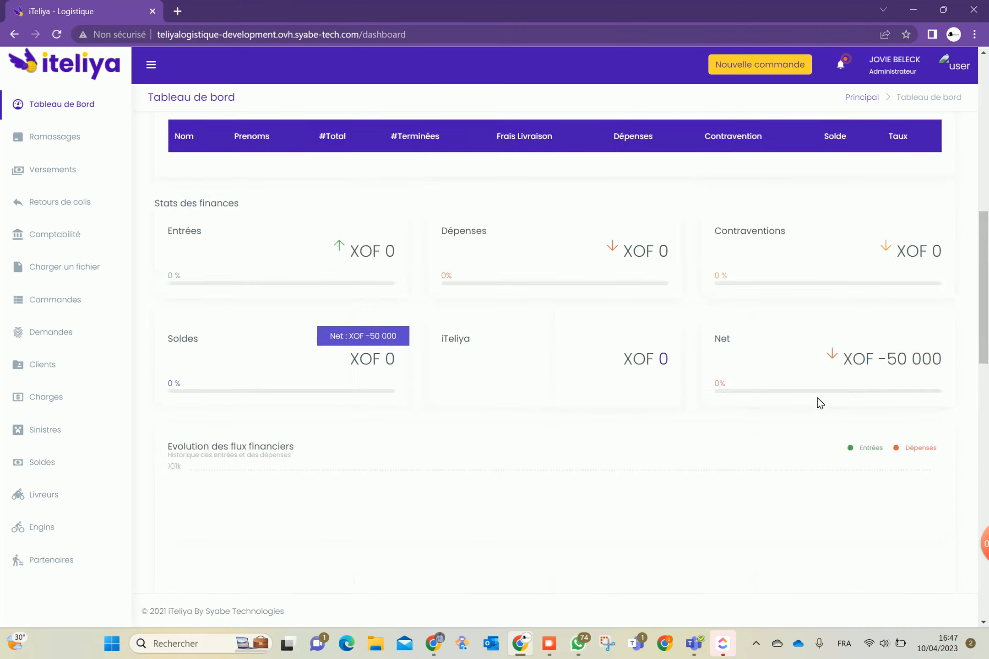
scroll(818, 403, "up", 1)
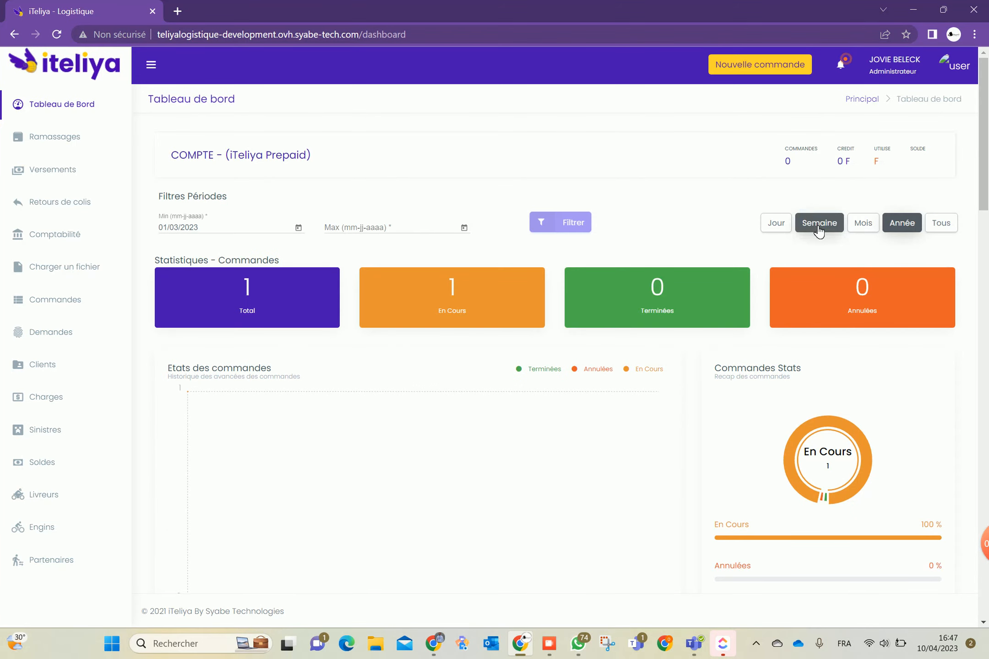
Switch the dashboard back to the daily period and review the order statistics and net balance
left_click(776, 223)
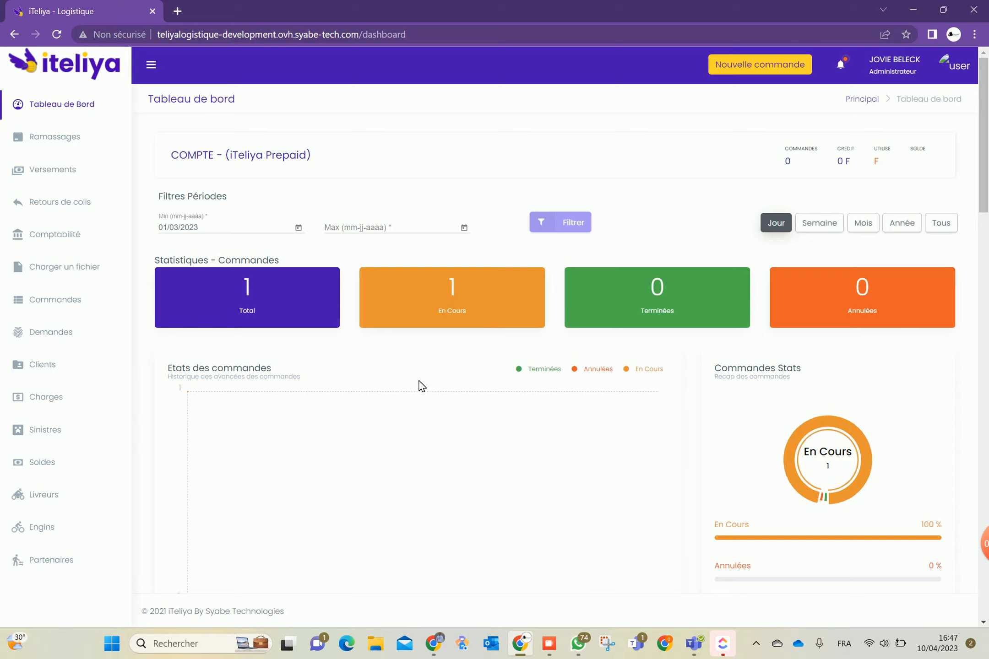
scroll(390, 403, "down", 20)
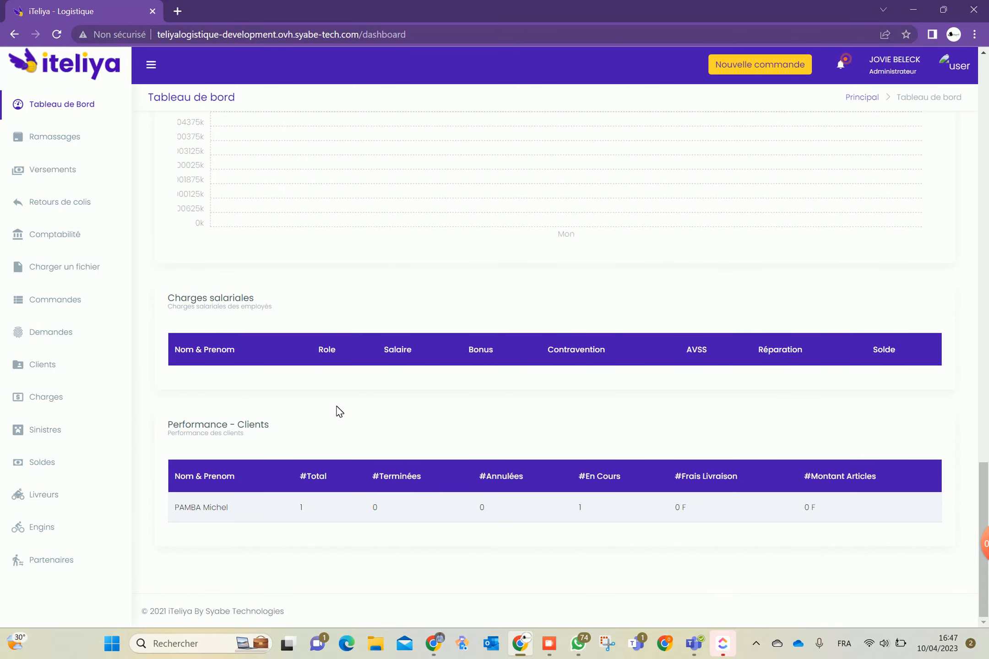
scroll(338, 410, "up", 1)
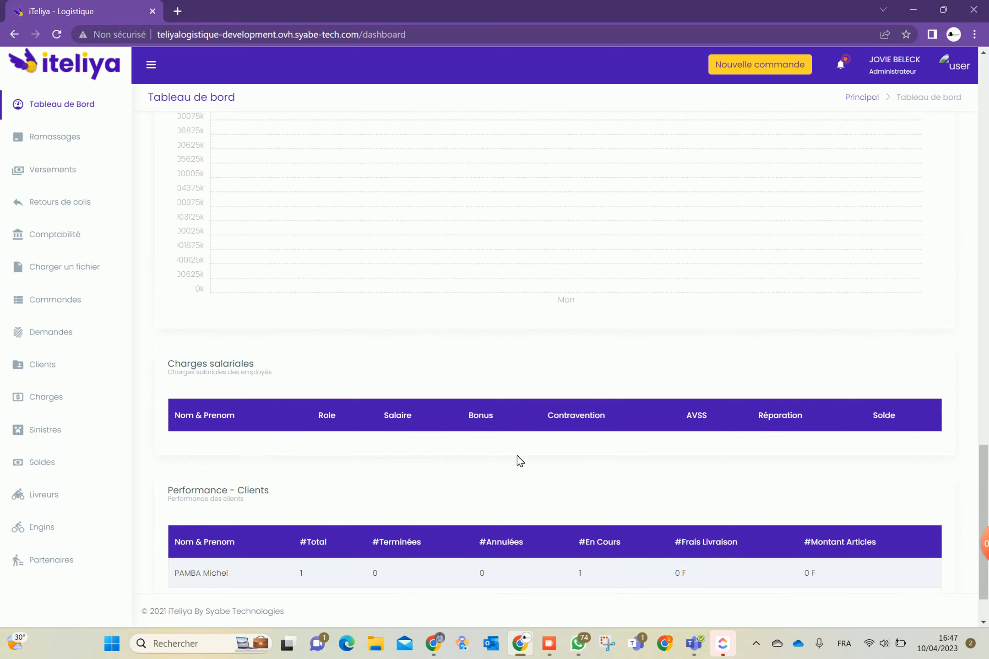
scroll(417, 445, "down", 1)
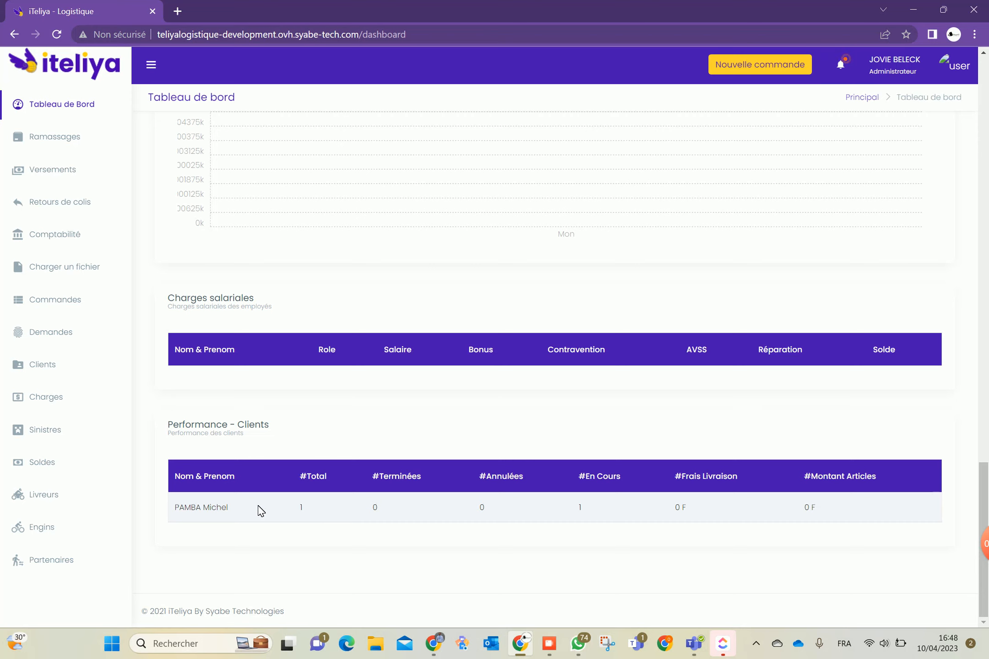
scroll(296, 437, "up", 6)
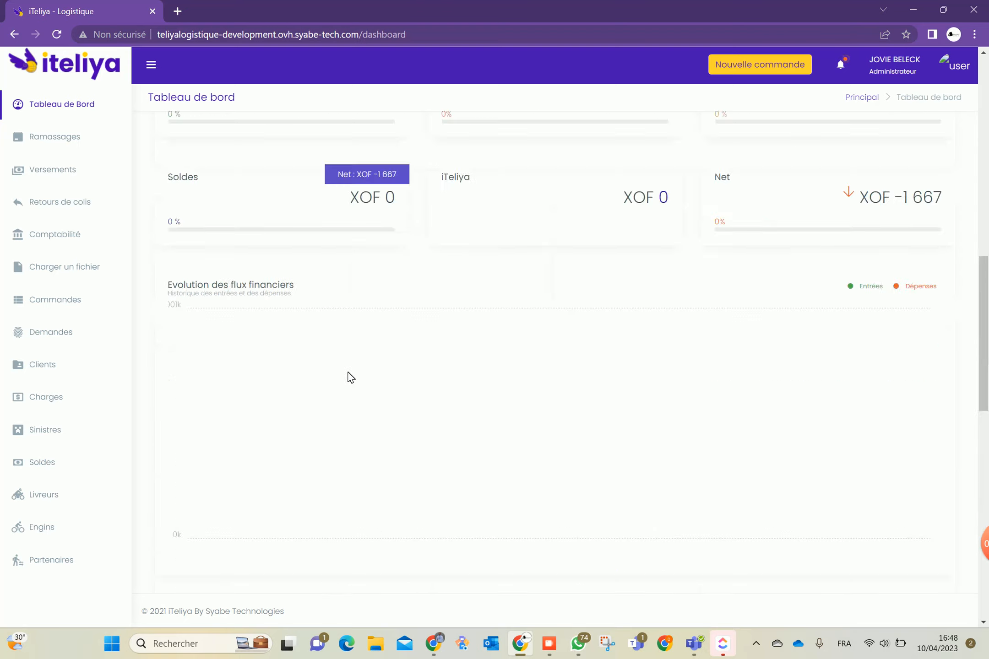
scroll(290, 340, "up", 10)
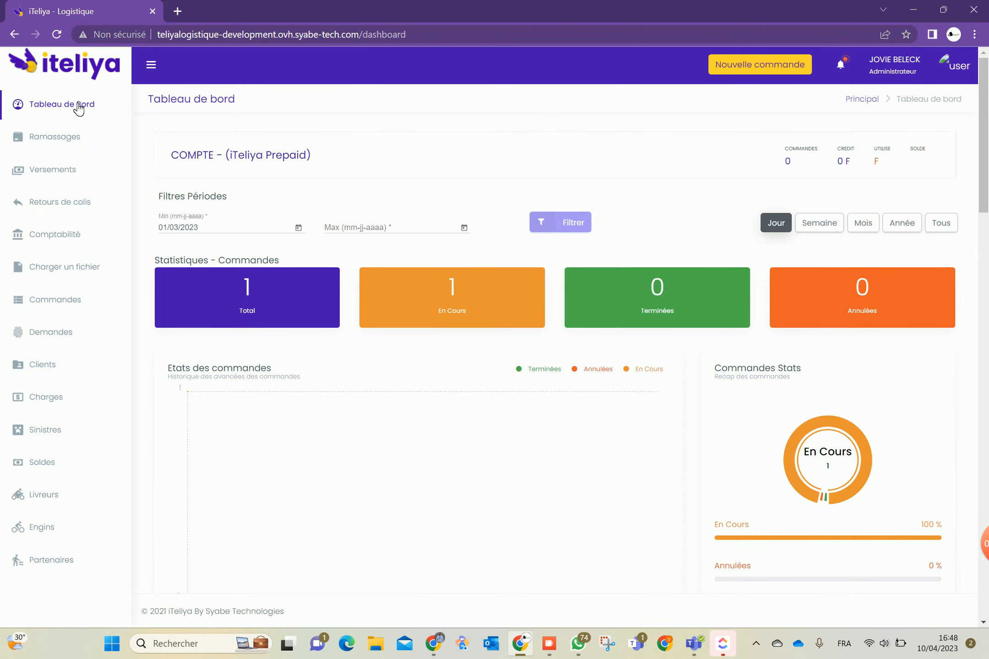
Go to the Ramassages page, which lists no pickups for 04/2023
left_click(59, 137)
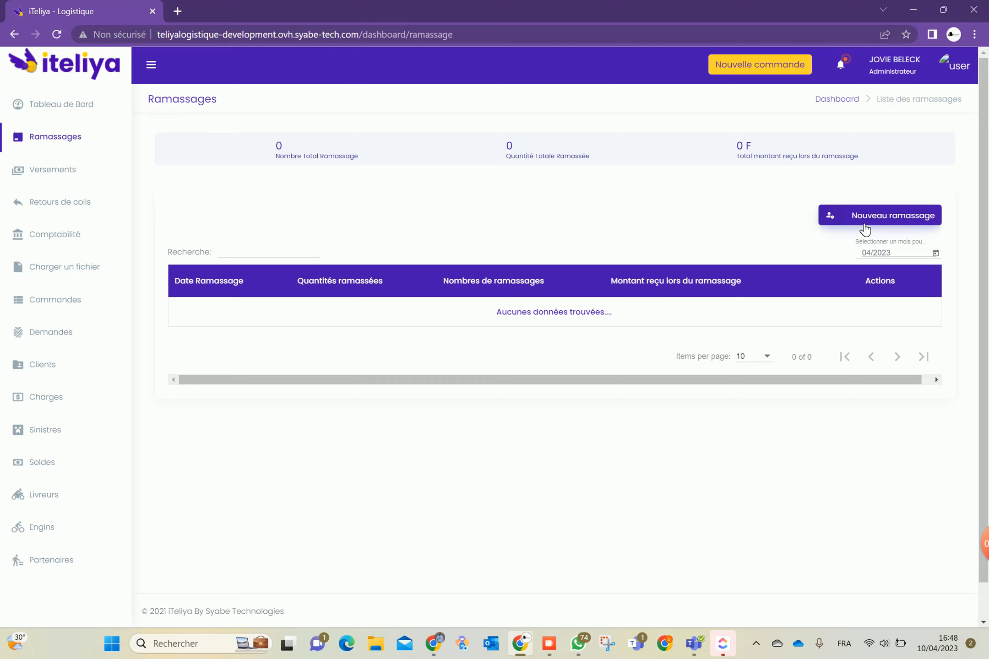
Record a new pickup of 5 parcels for the client with a courier and 0 Fcfa received
left_click(864, 224)
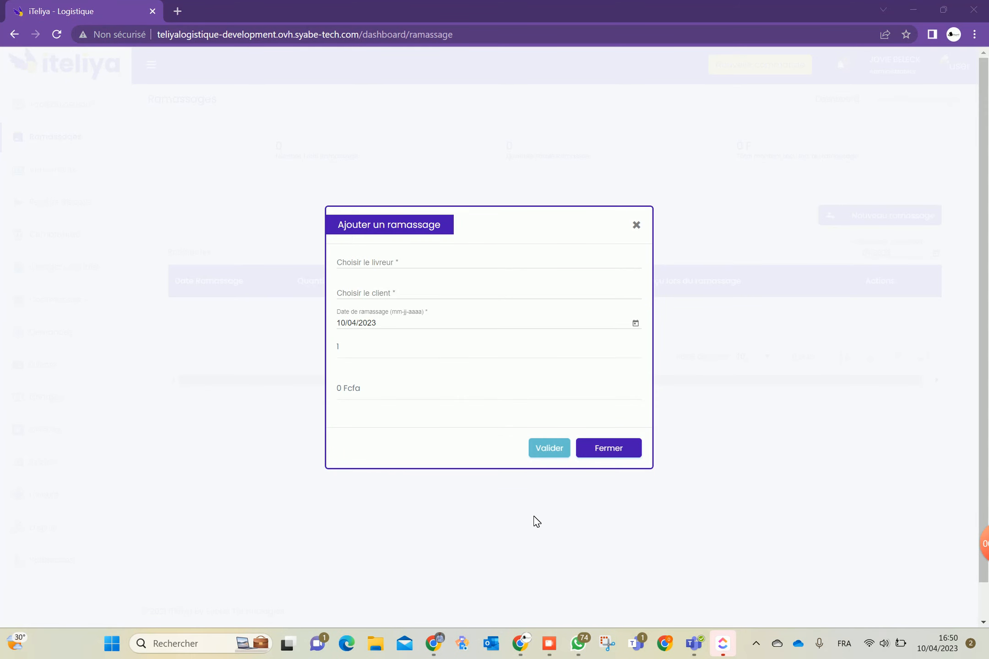
left_click(379, 255)
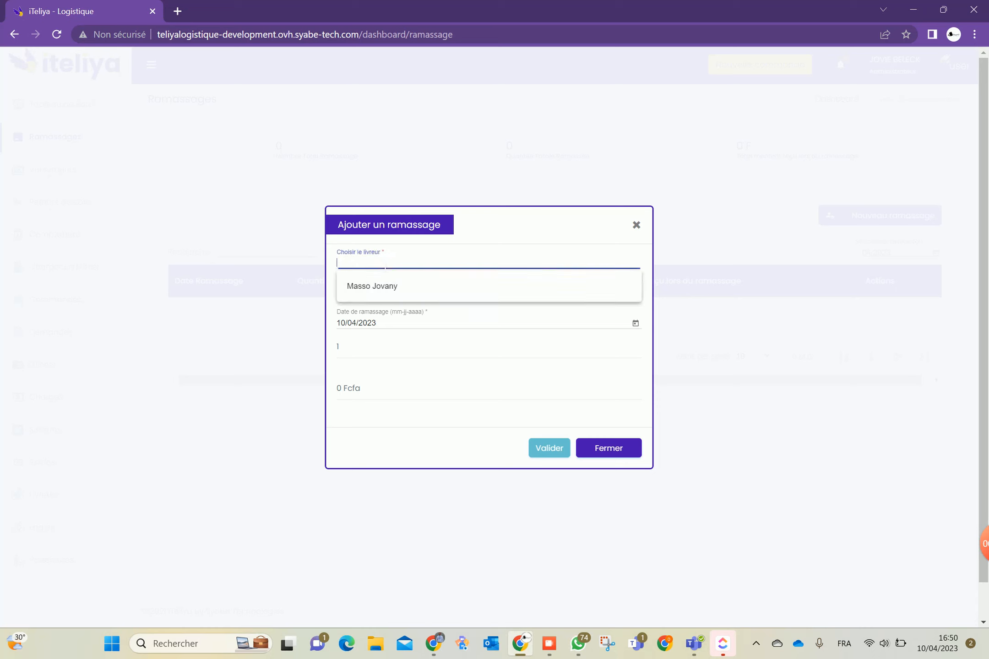
left_click(386, 288)
left_click(428, 293)
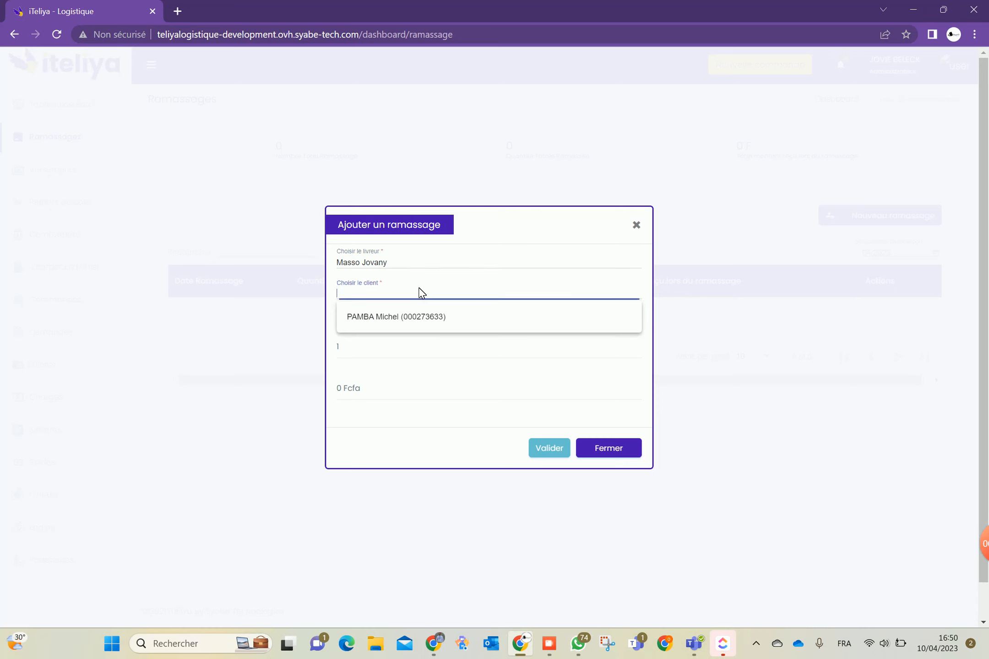
left_click(410, 321)
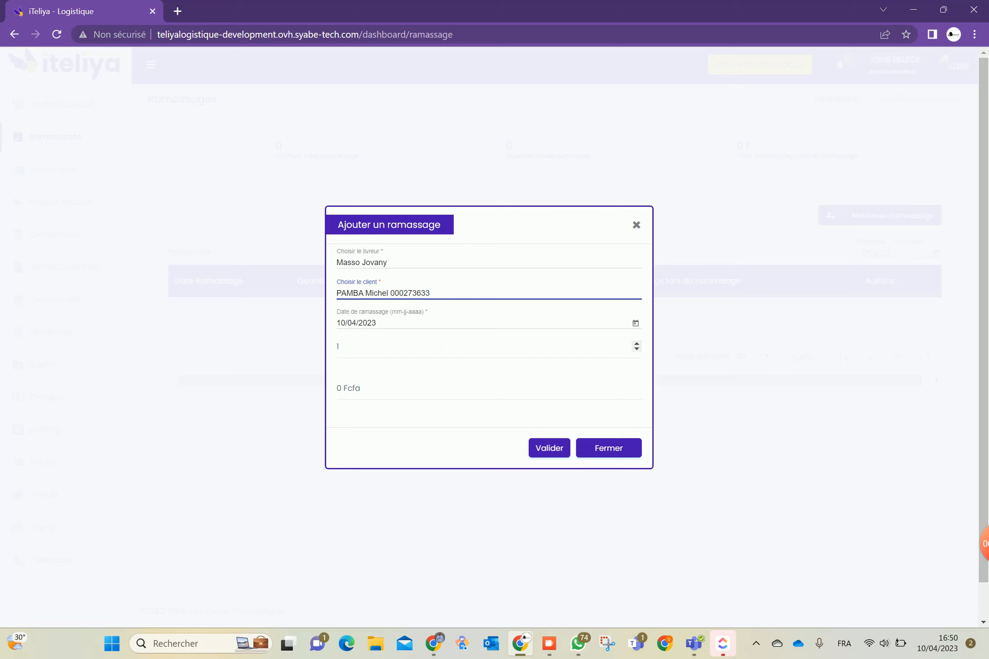
left_click(361, 346)
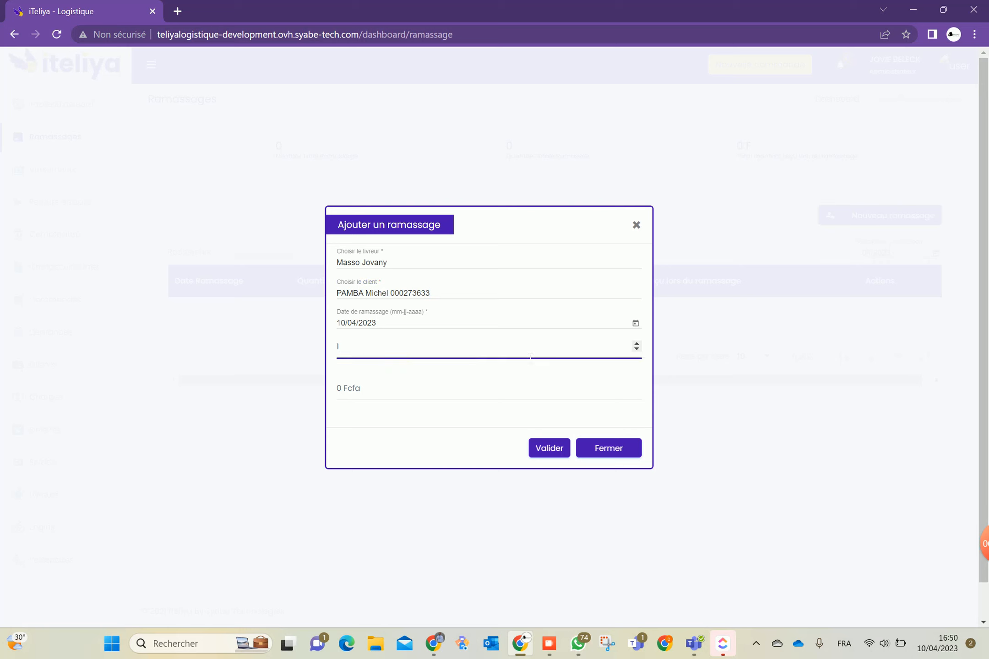
type("5")
left_click(397, 394)
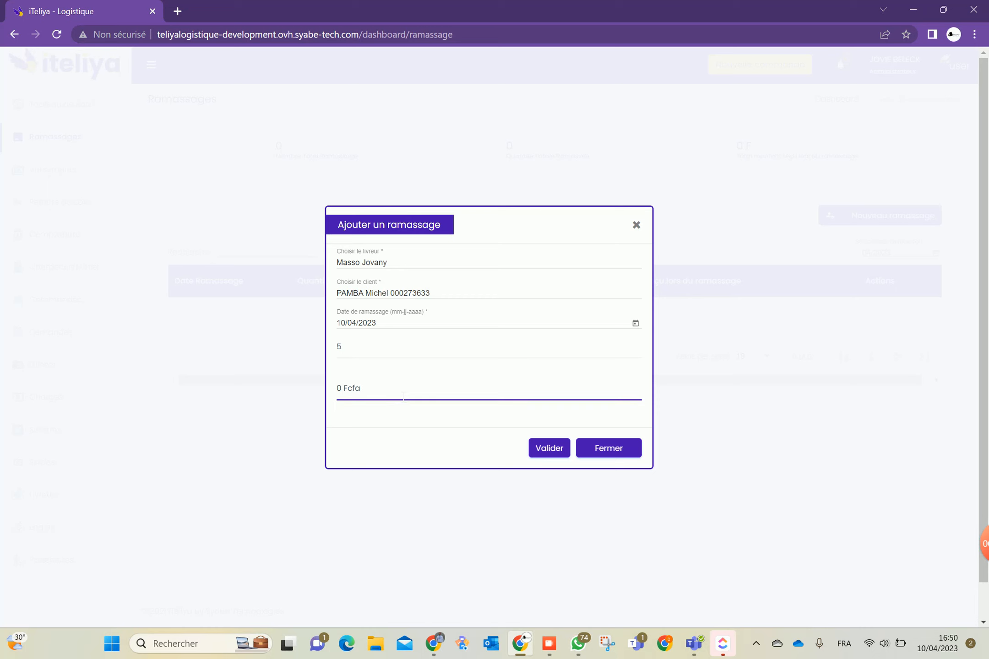
left_click(537, 454)
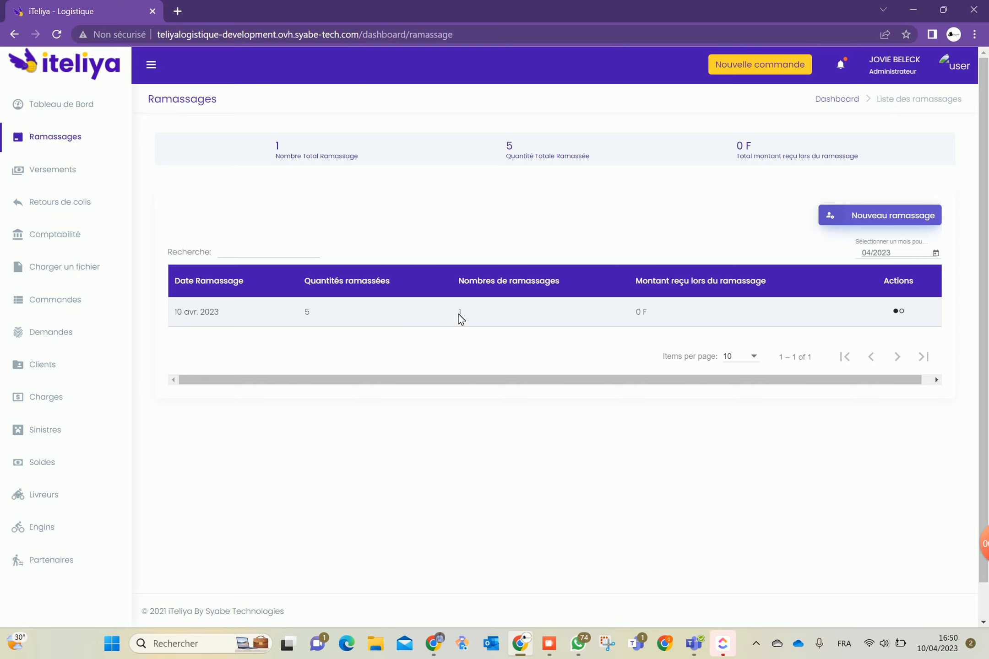
View the details of the 10 avr. 2023 pickup twice
left_click(906, 314)
left_click(886, 345)
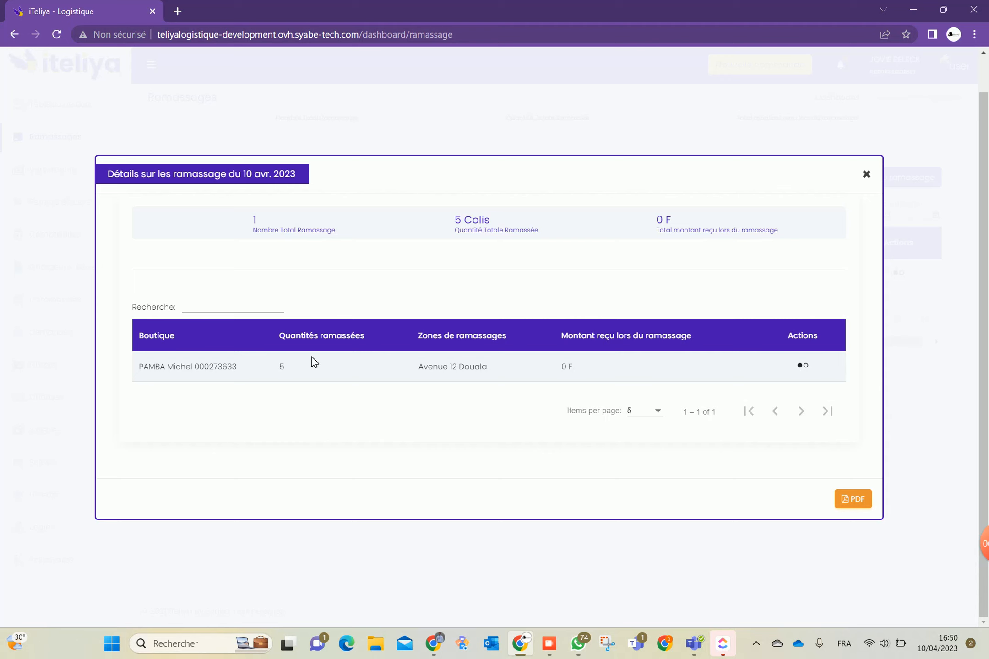
left_click(867, 174)
left_click(898, 274)
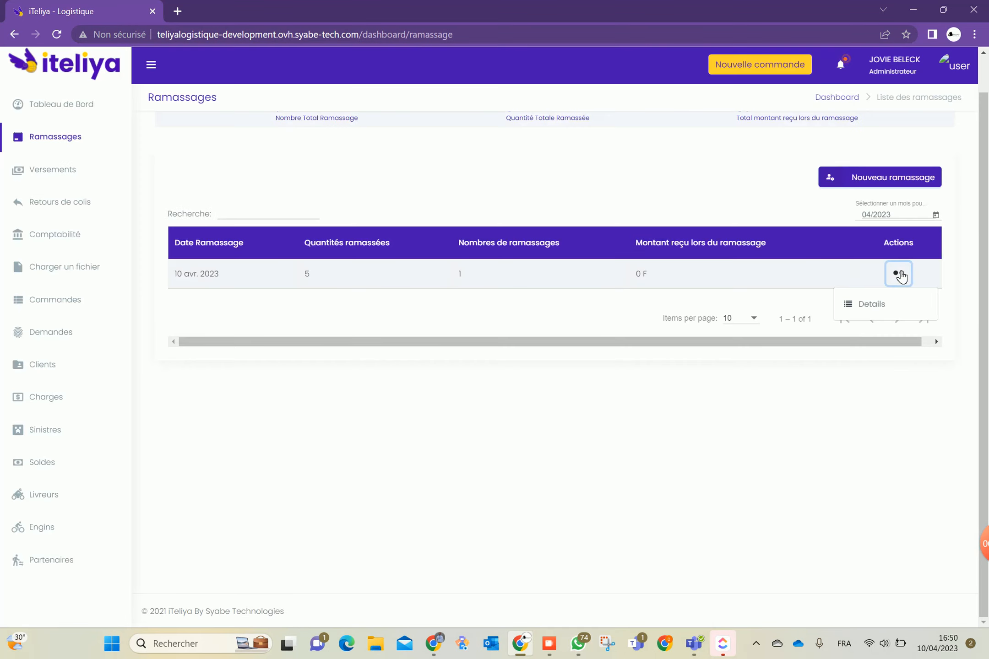
left_click(868, 306)
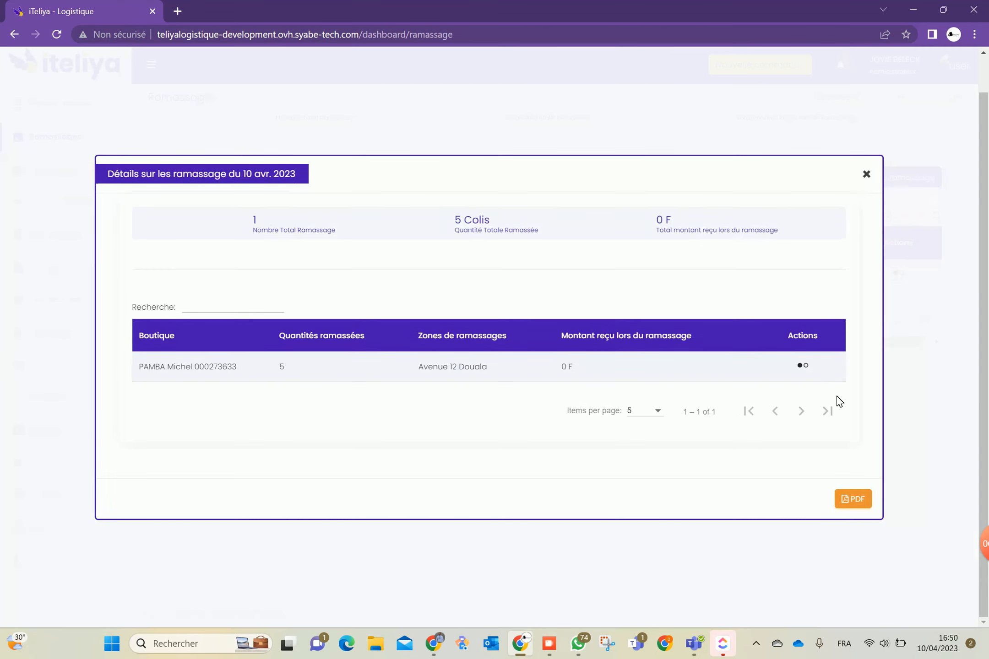
Delete the pickup from its courier breakdown, close the windows, and go to Versements
left_click(809, 366)
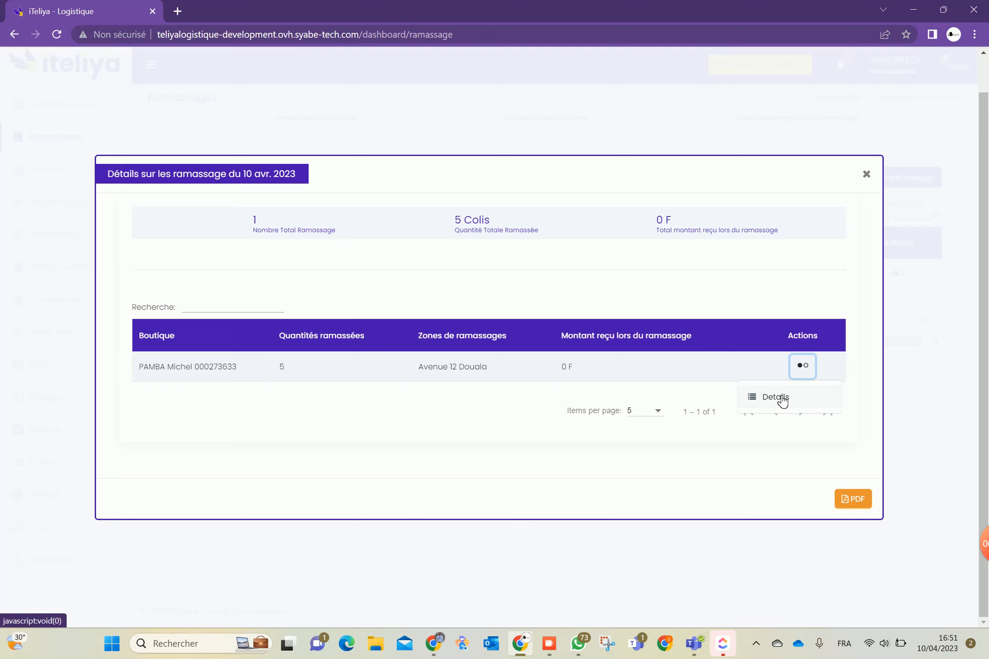
left_click(777, 399)
left_click(804, 315)
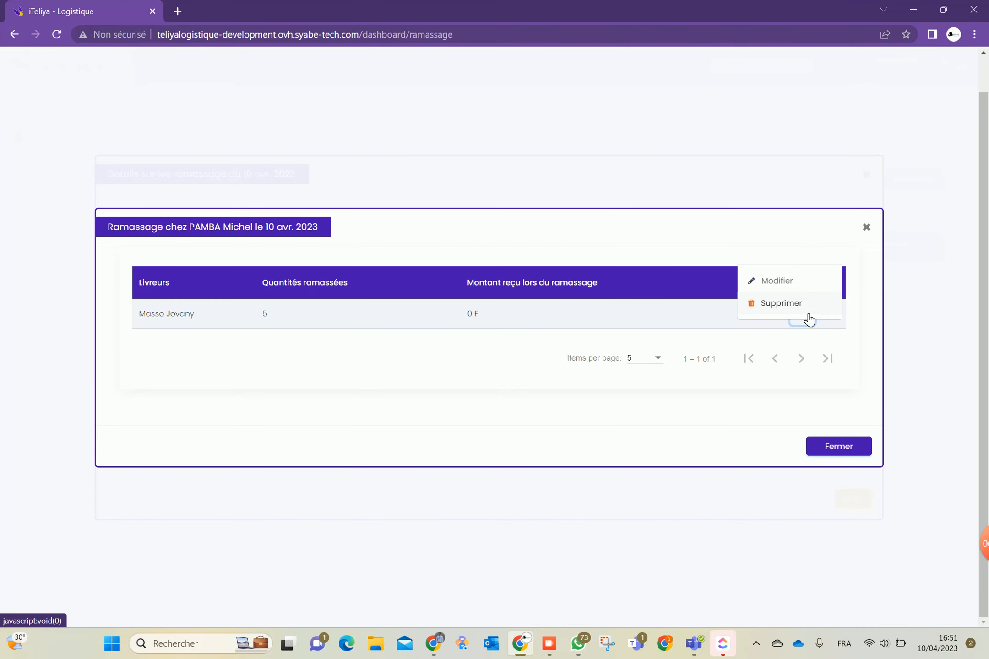
left_click(775, 304)
left_click(591, 371)
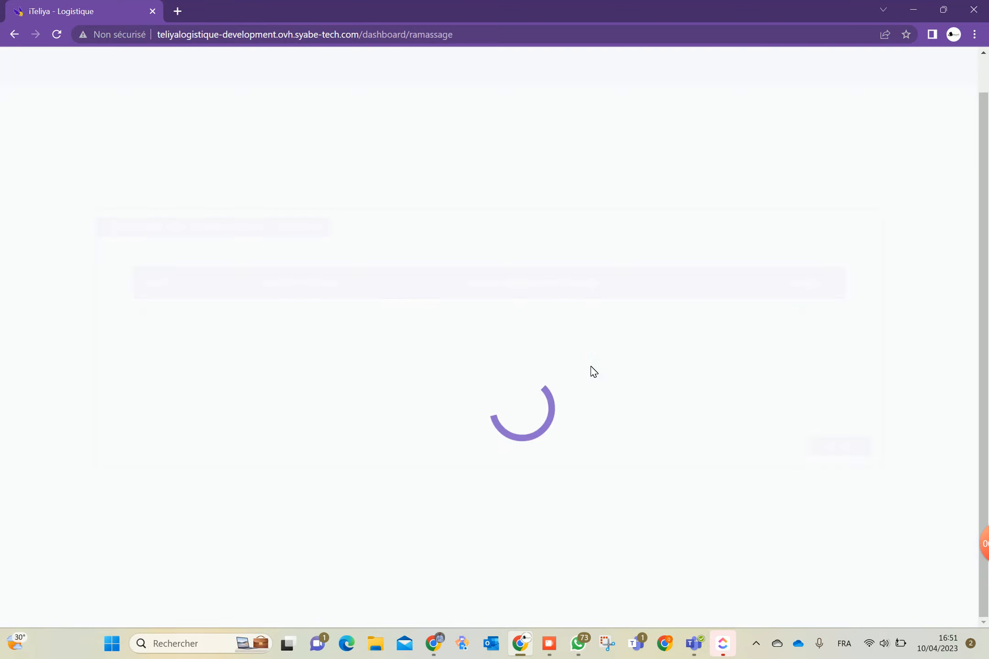
left_click(839, 448)
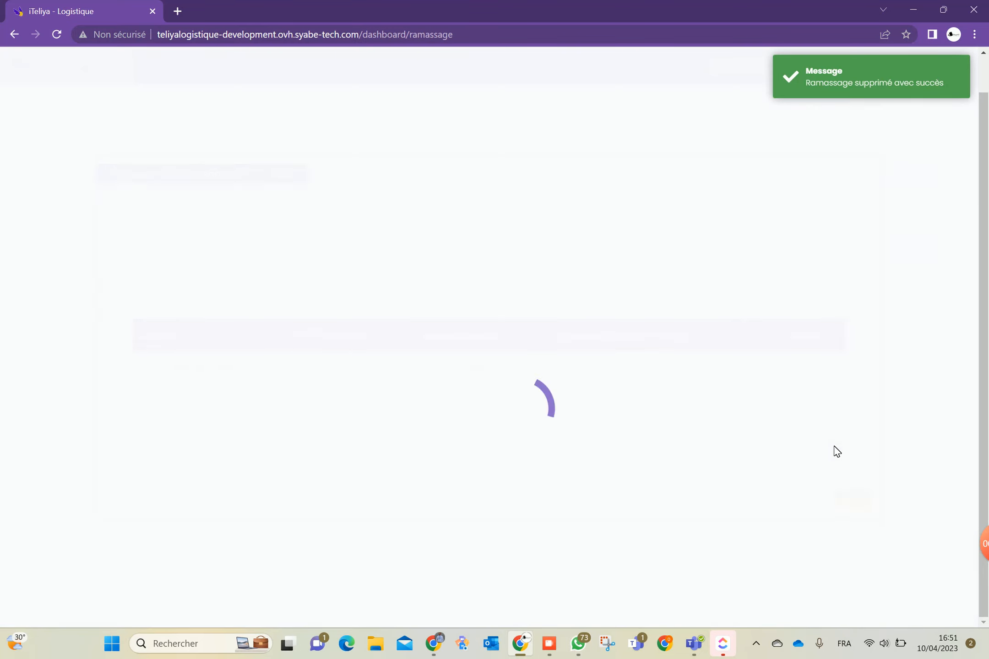
left_click(866, 175)
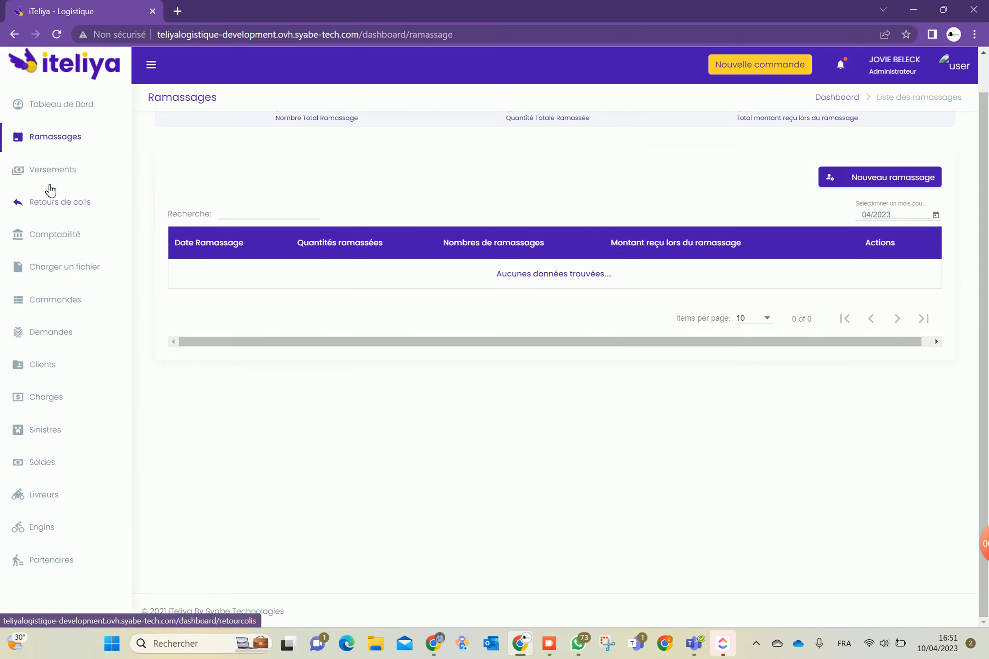
left_click(51, 178)
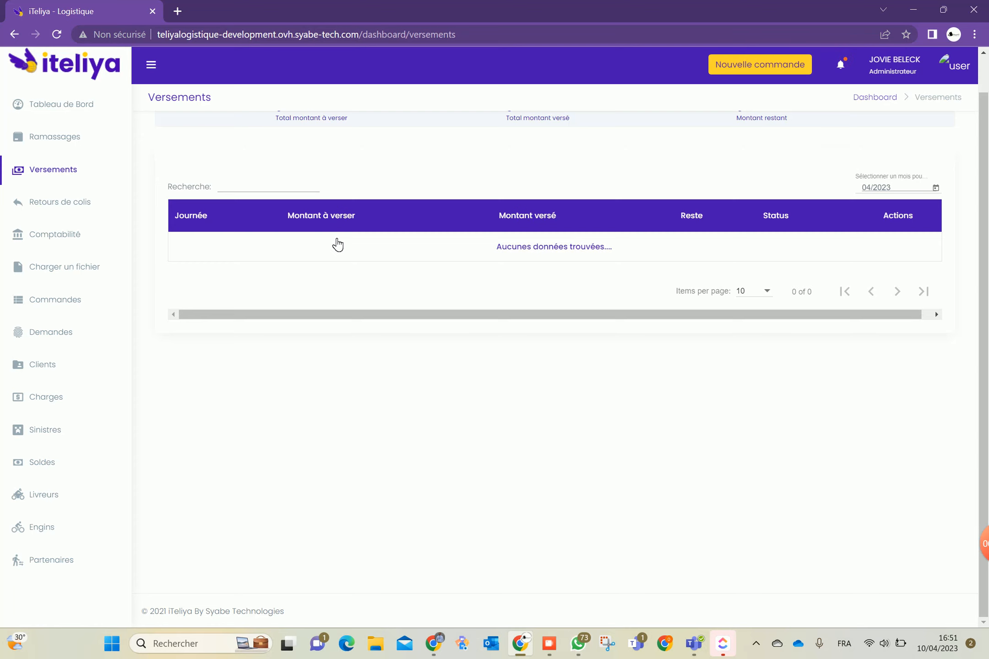
Assign courier Masso to the client's CAMDEM order in Mes commandes
left_click(73, 304)
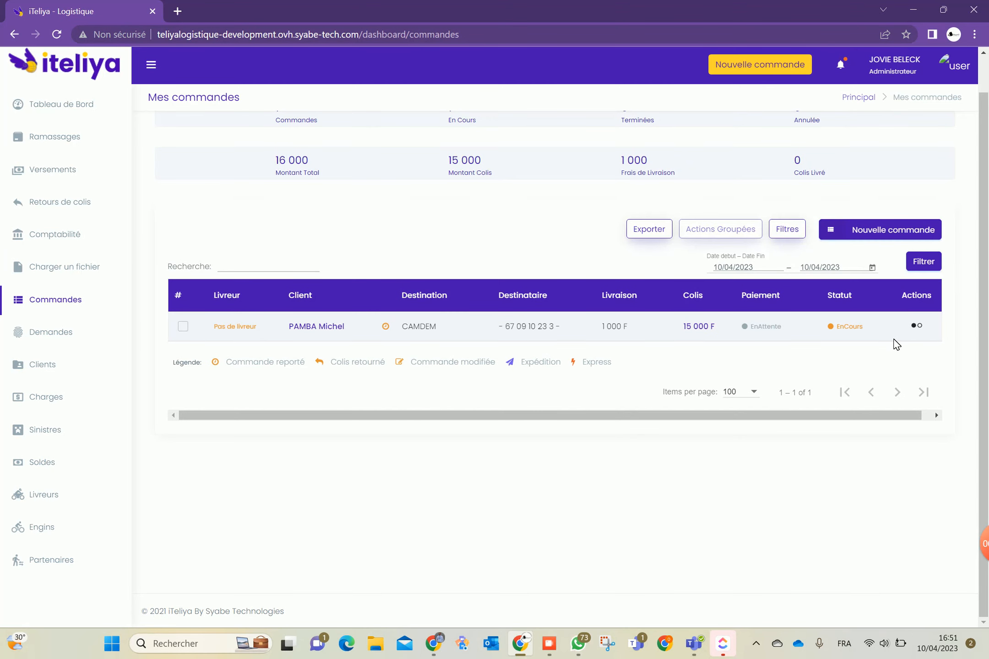
left_click(918, 327)
scroll(900, 347, "down", 1)
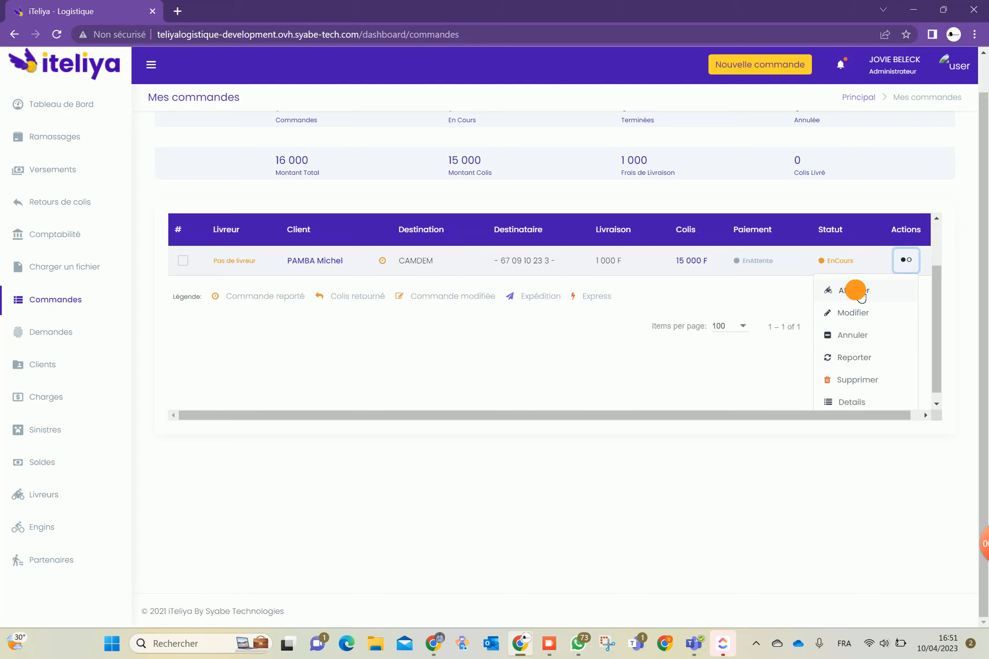
left_click(855, 291)
left_click(231, 325)
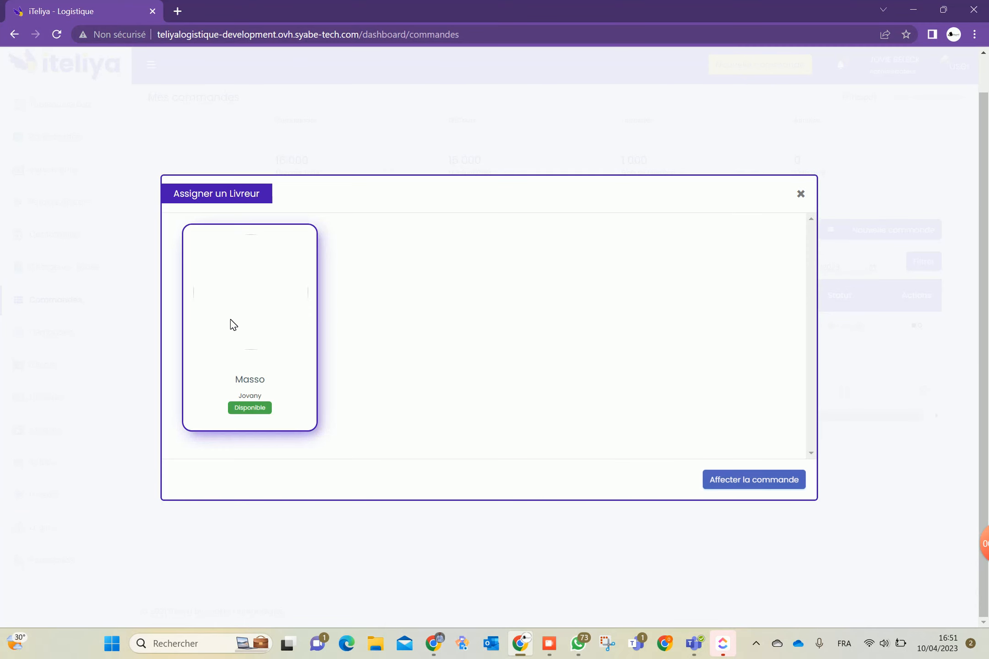
left_click(728, 481)
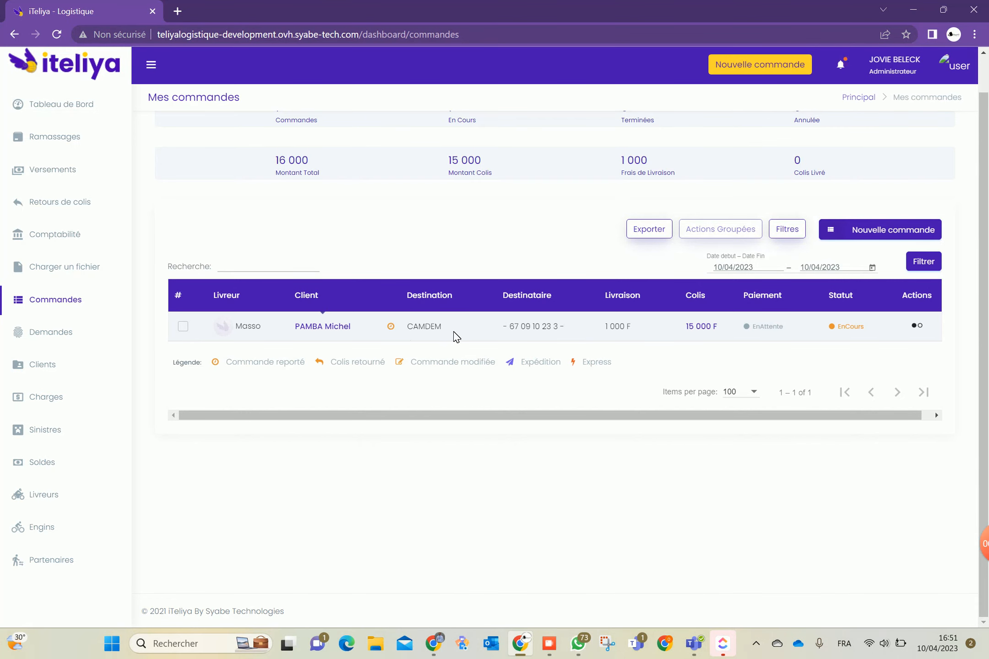
Finish the CAMDEM order, keeping Reçu par cash as the payment method
left_click(917, 326)
scroll(887, 361, "down", 2)
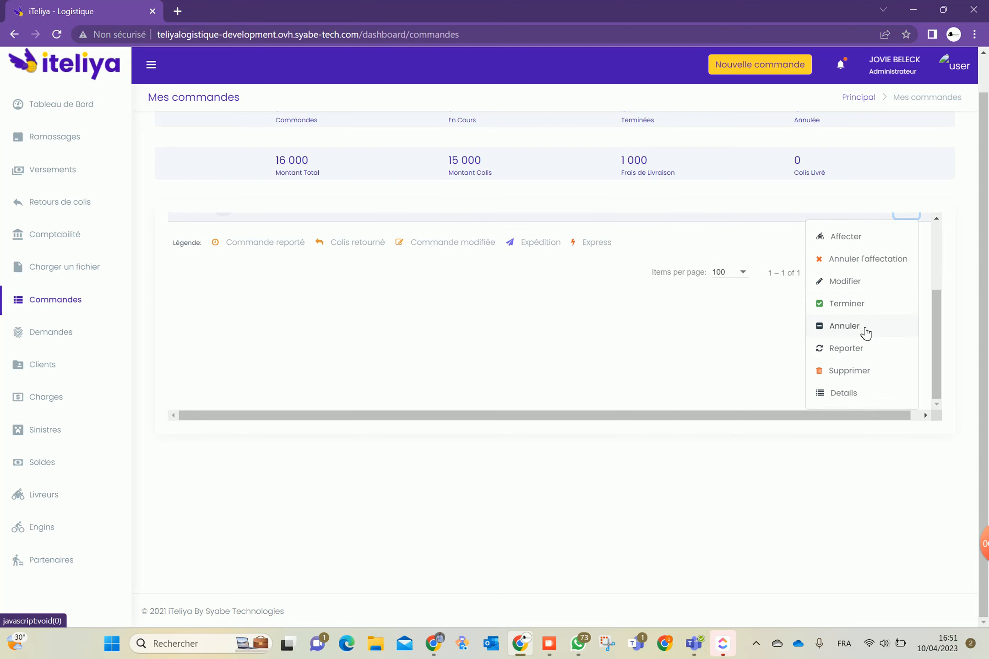
left_click(852, 308)
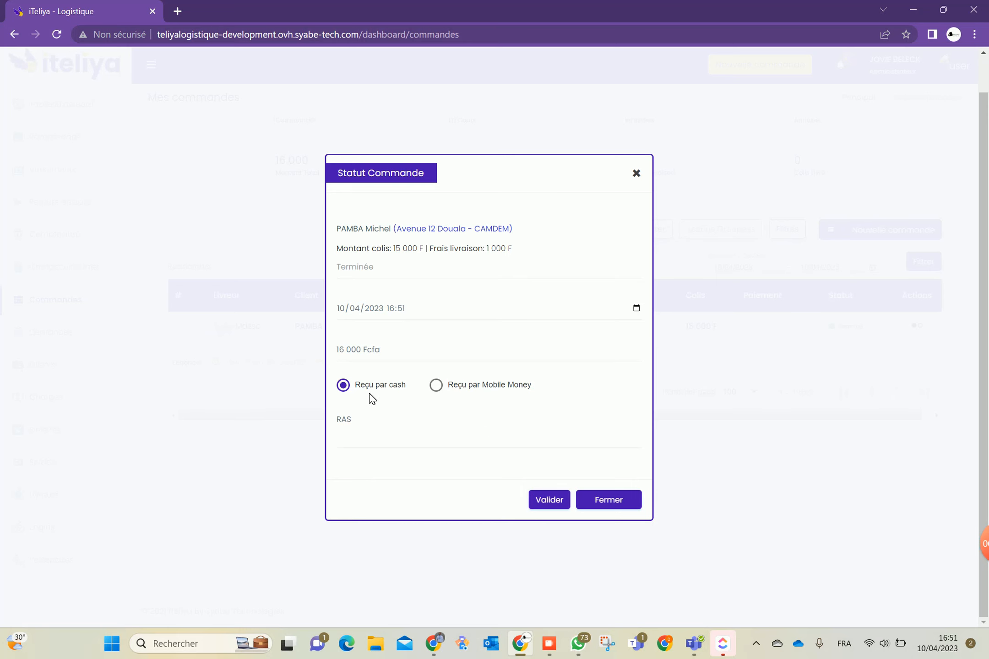
left_click(438, 385)
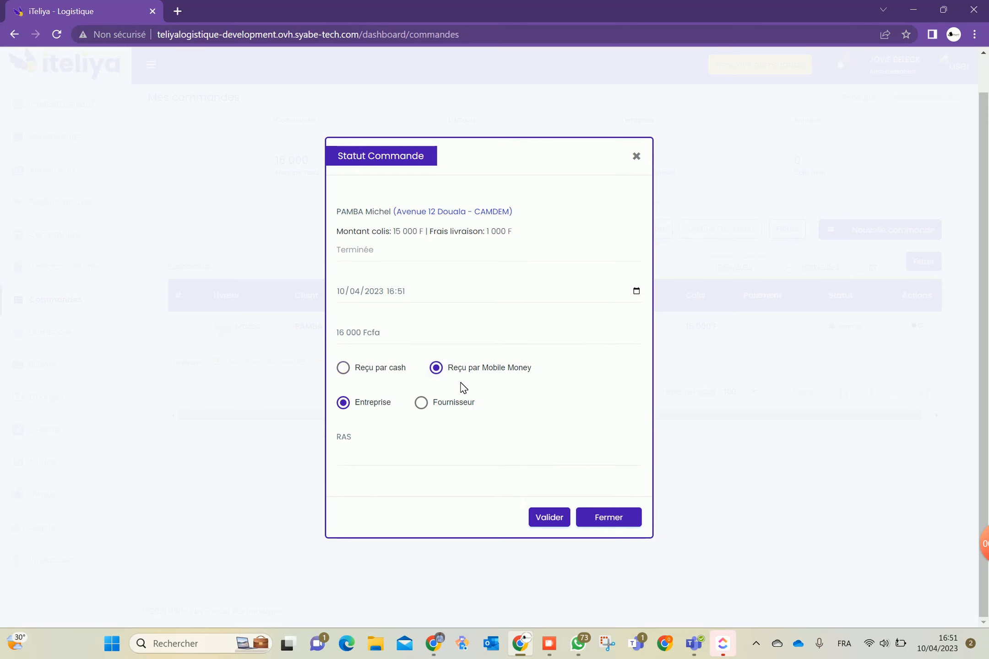
left_click(374, 369)
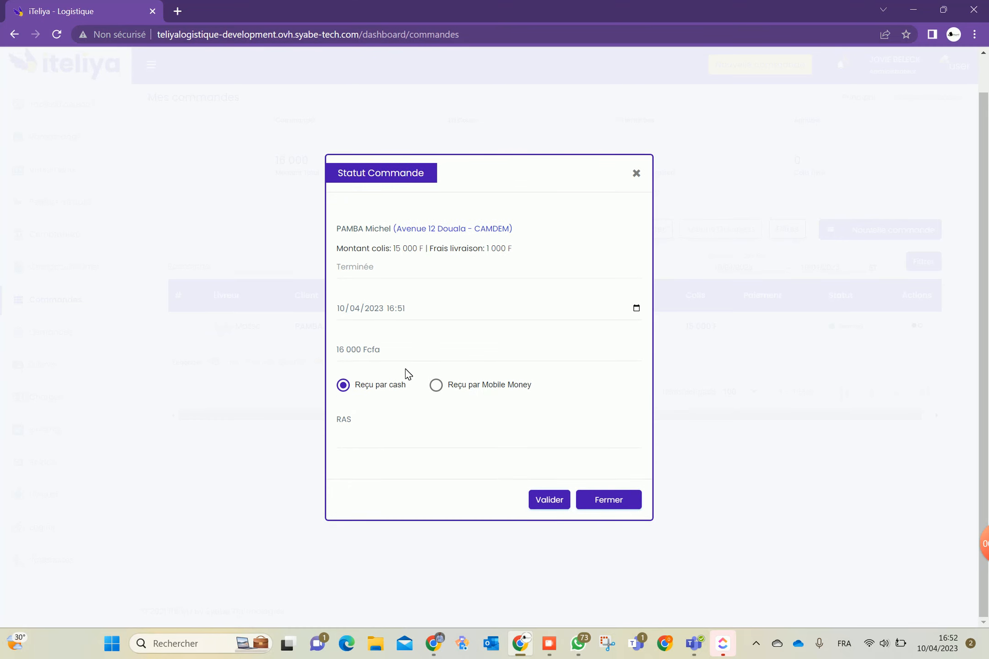
left_click(552, 499)
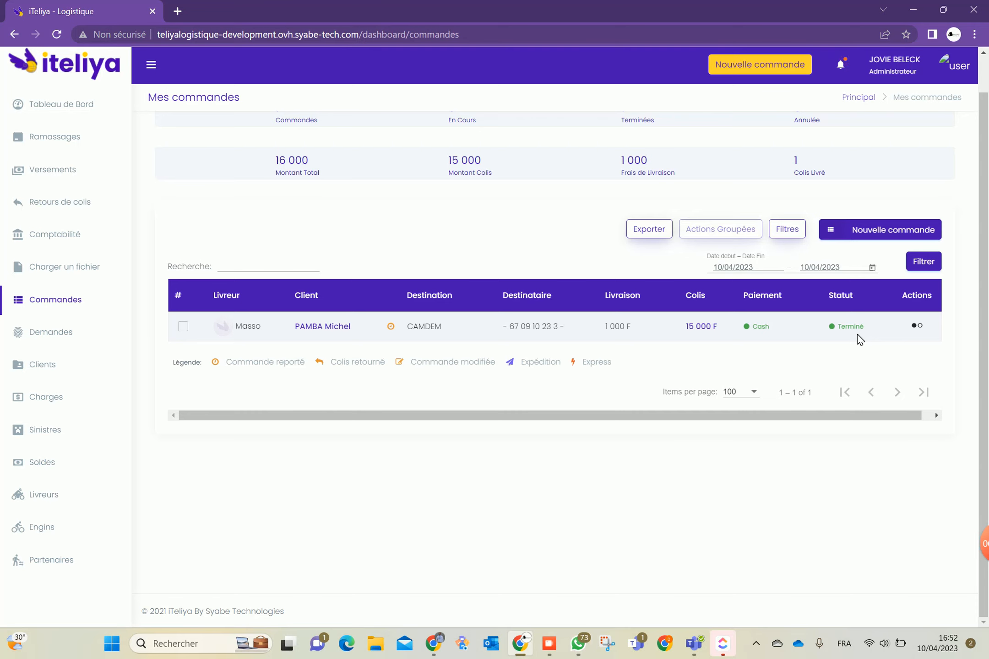
scroll(397, 213, "up", 1)
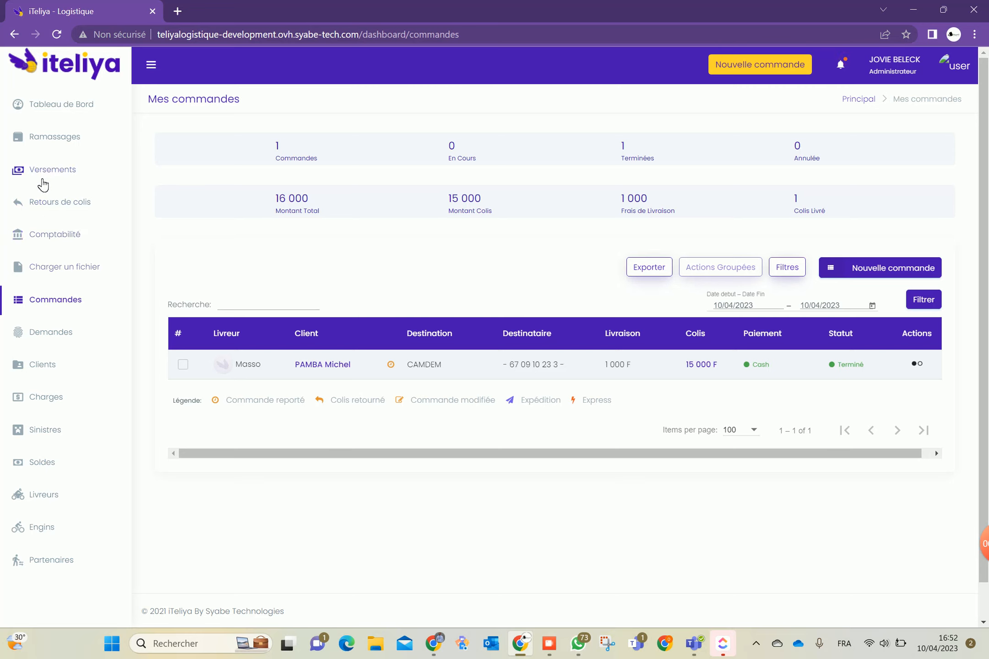
Open the Versements page under Comptabilité, showing JR-2023-04-10 with 15 000 still to pay in
left_click(56, 239)
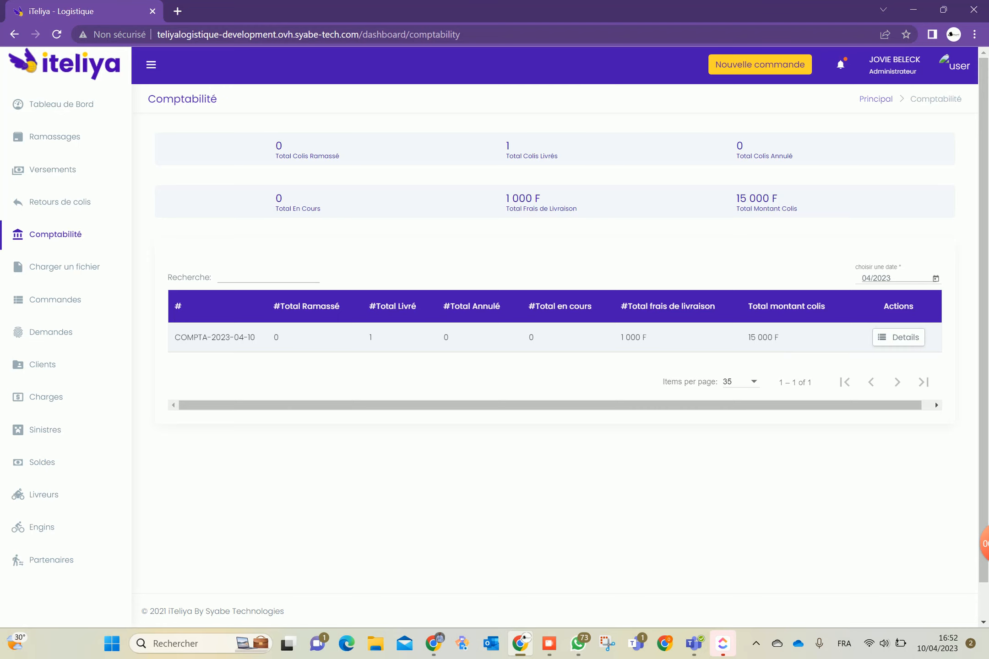
left_click(65, 169)
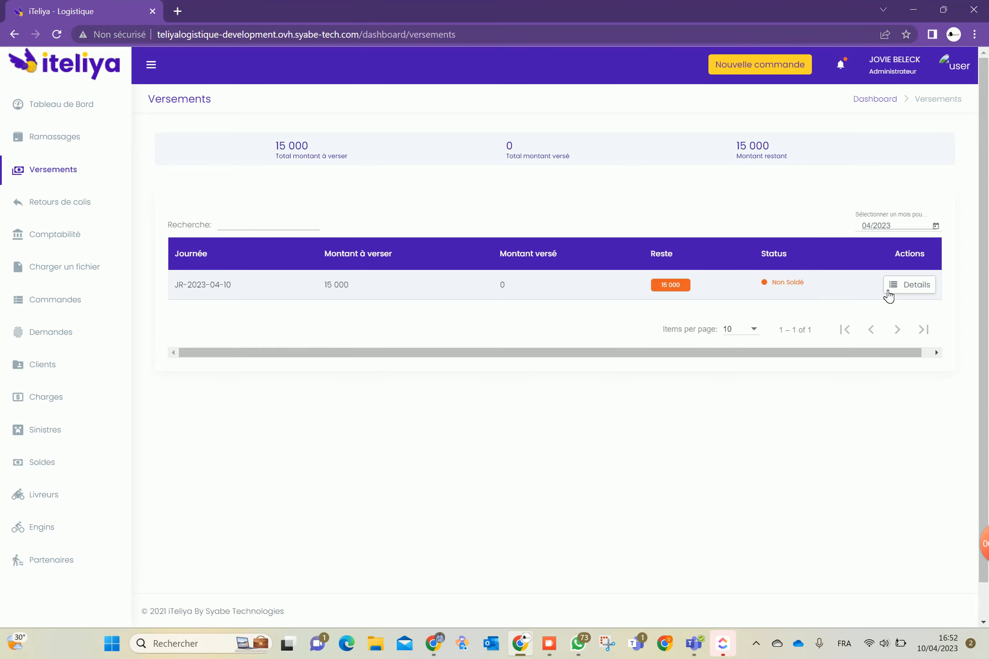
left_click(918, 290)
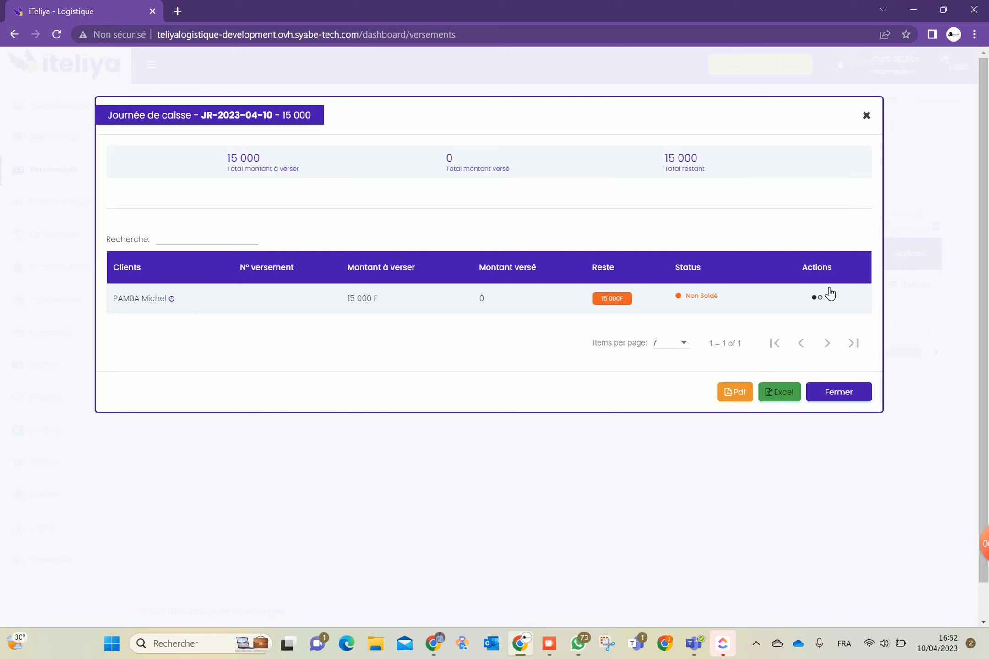
left_click(820, 297)
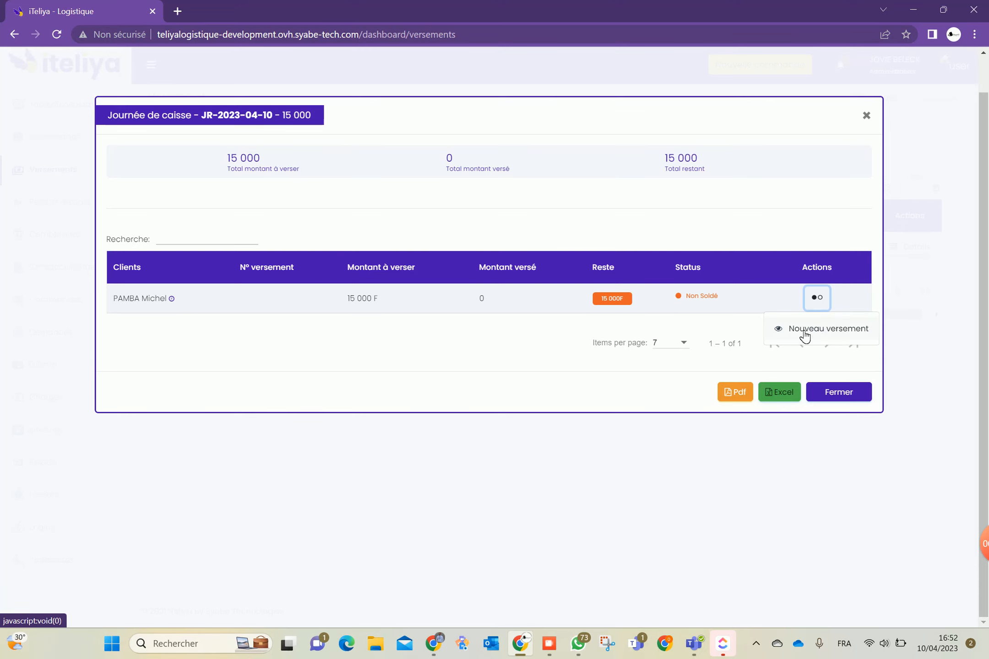
left_click(821, 328)
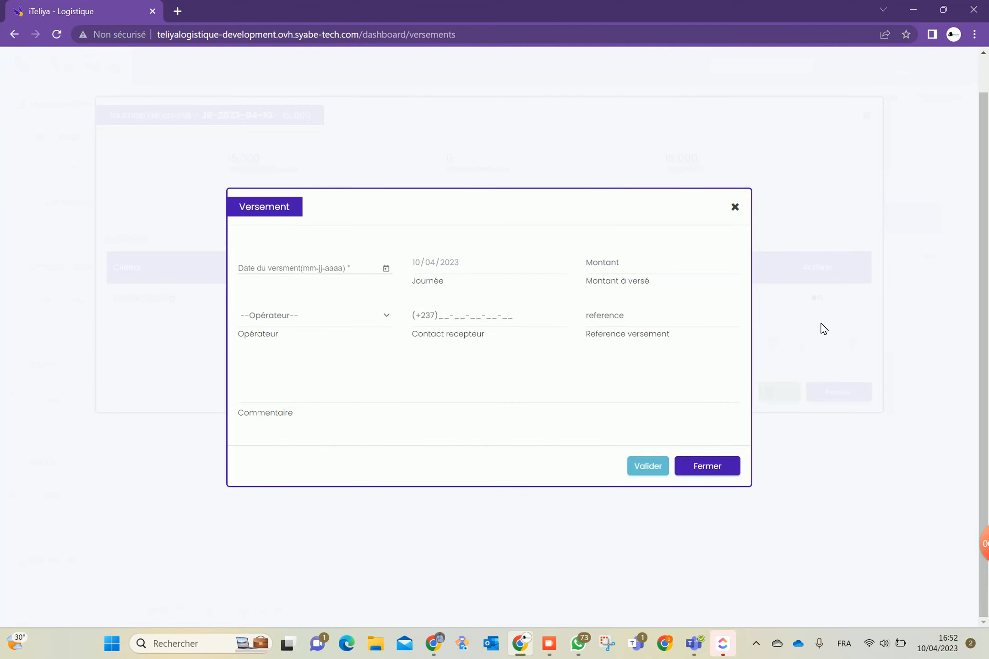
left_click(387, 270)
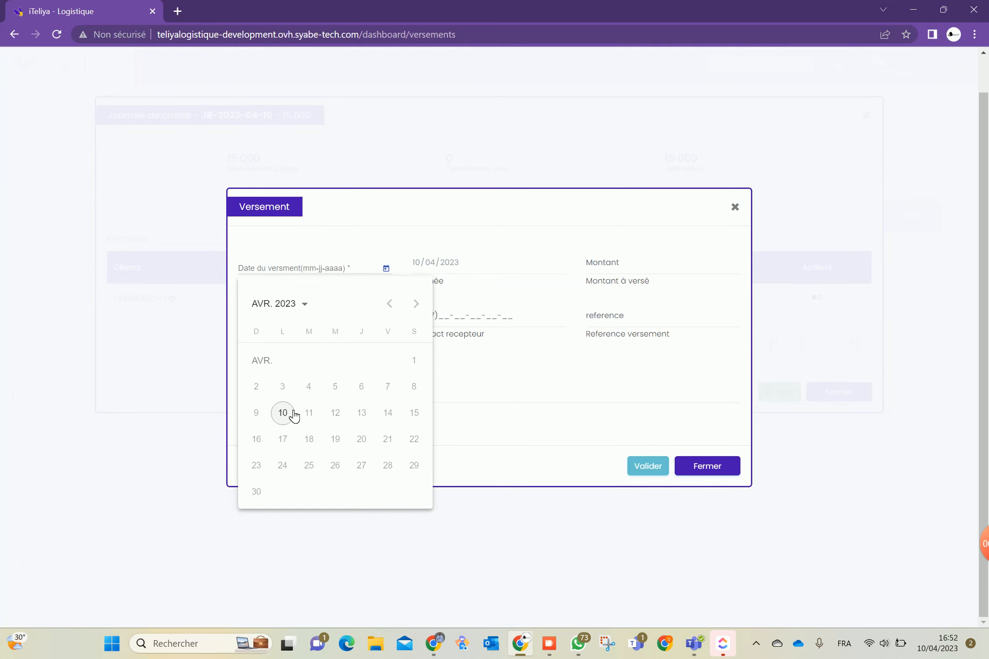
left_click(283, 413)
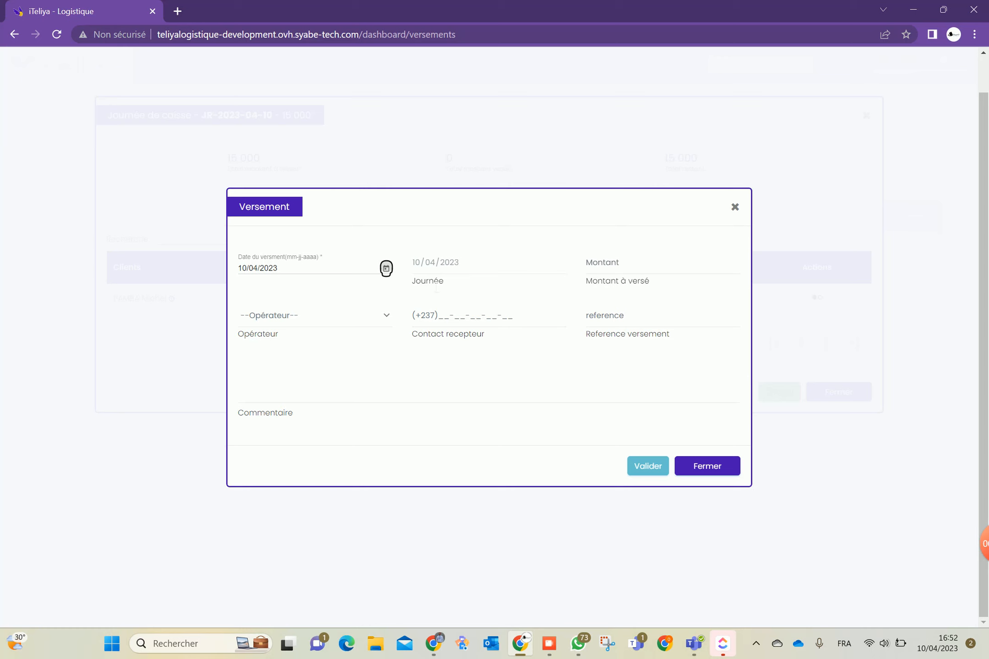
left_click(613, 272)
type("150000 F")
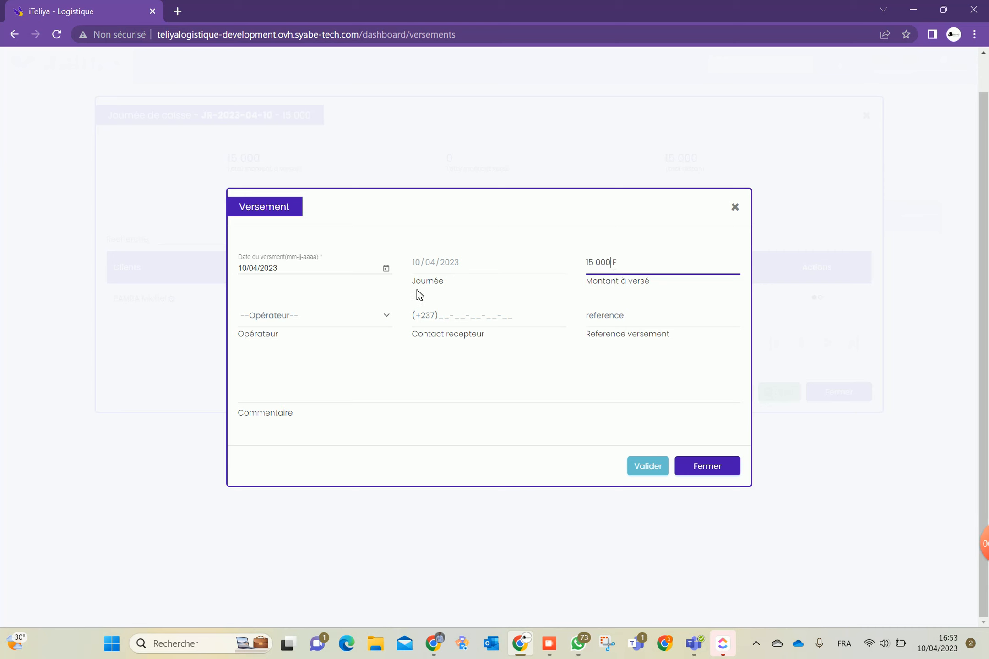
left_click(356, 316)
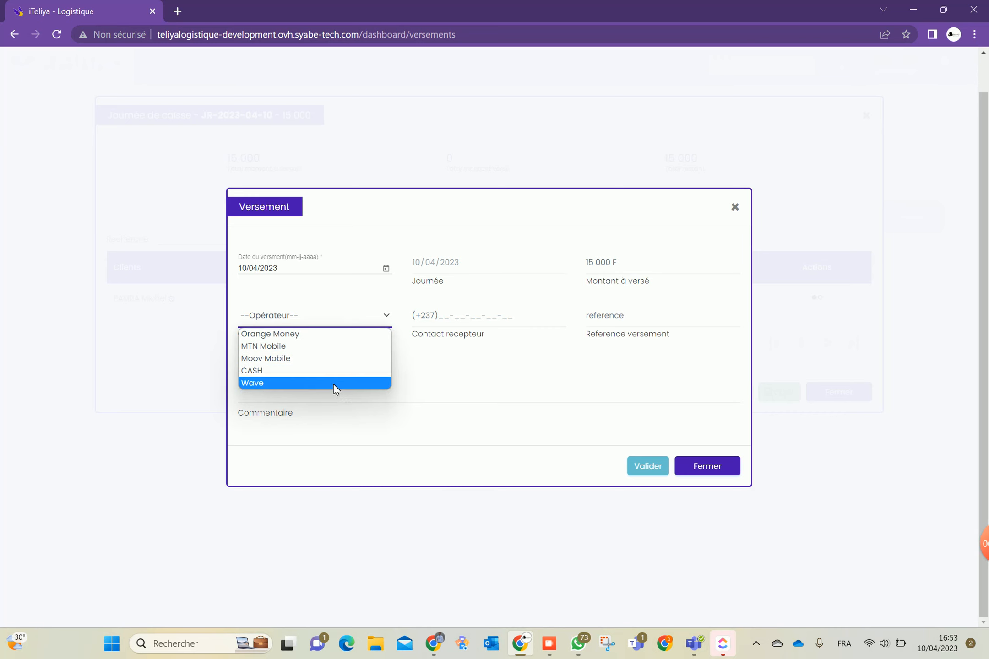
left_click(452, 315)
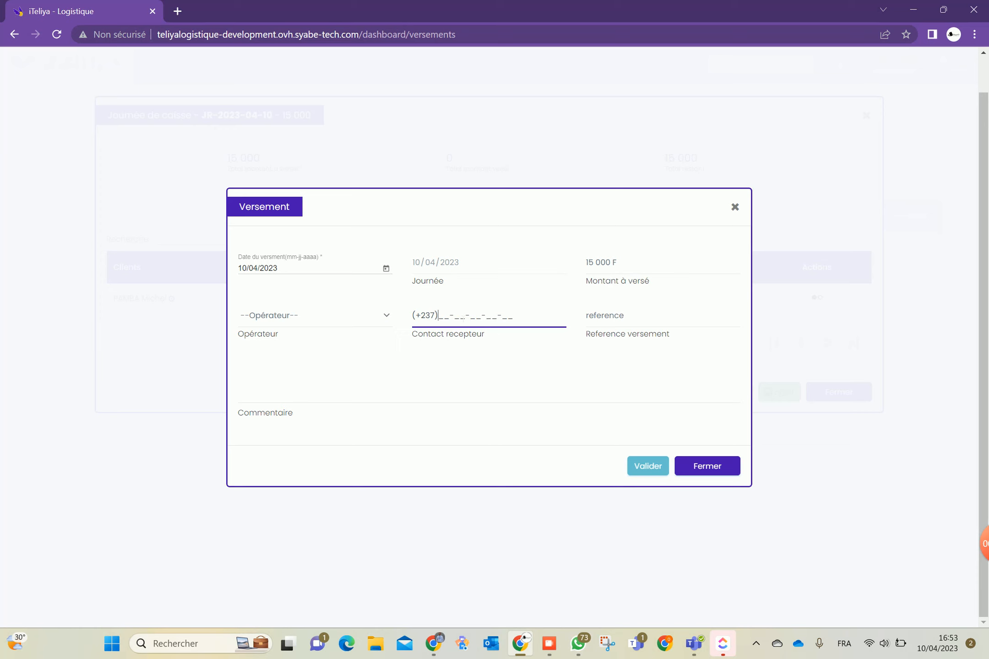
left_click(645, 320)
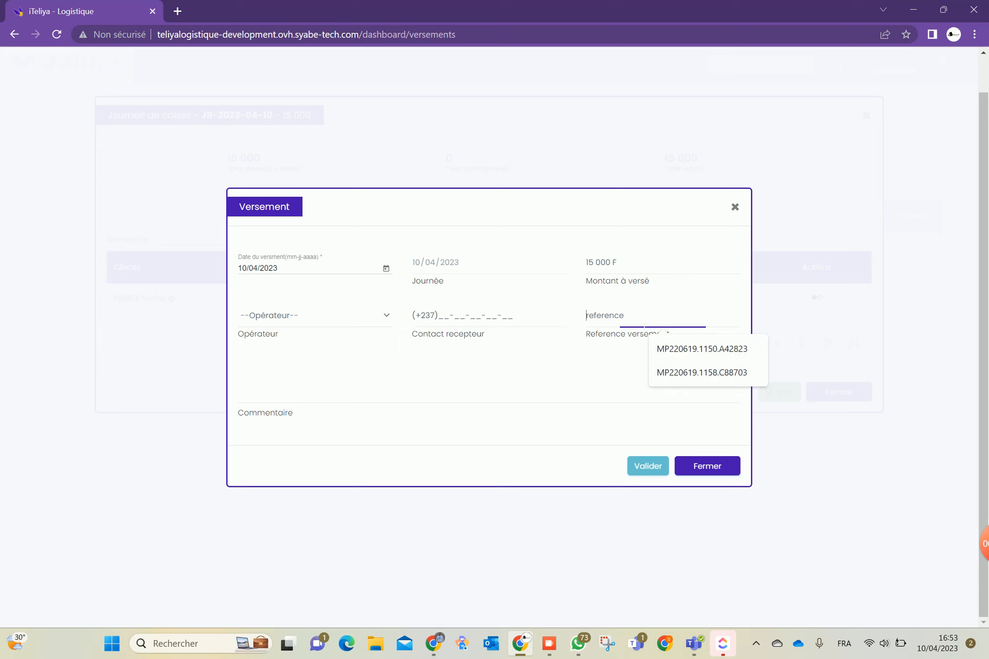
left_click(673, 350)
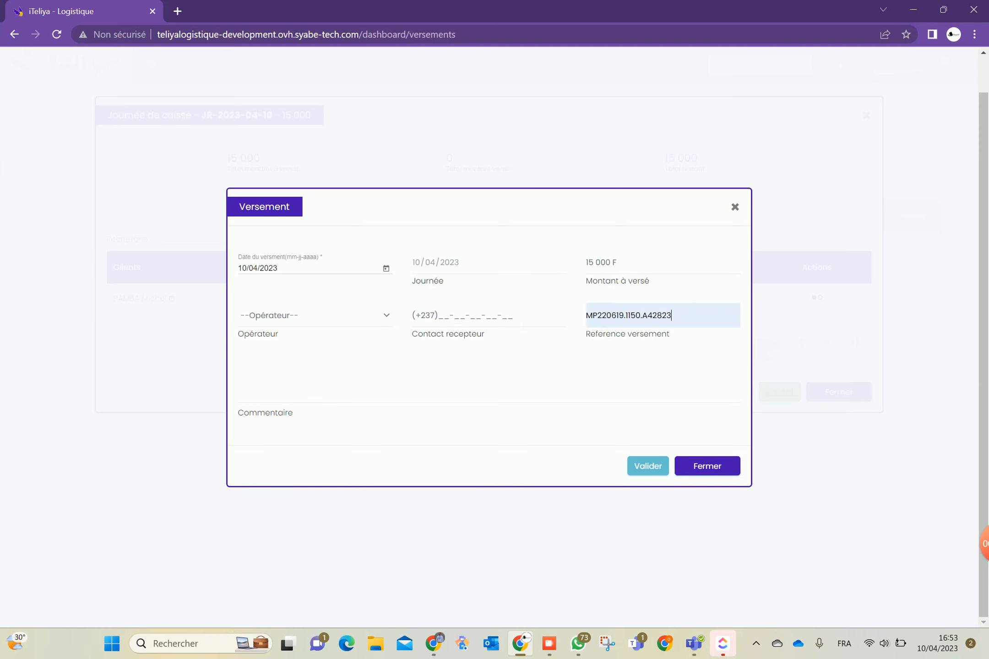
left_click(456, 317)
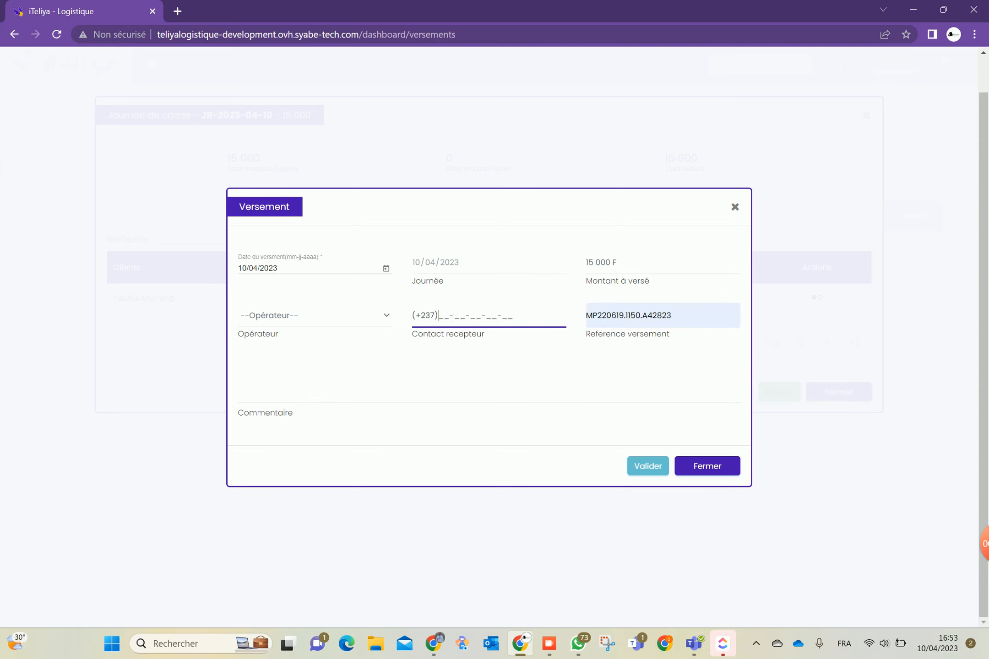
left_click(404, 348)
left_click(374, 390)
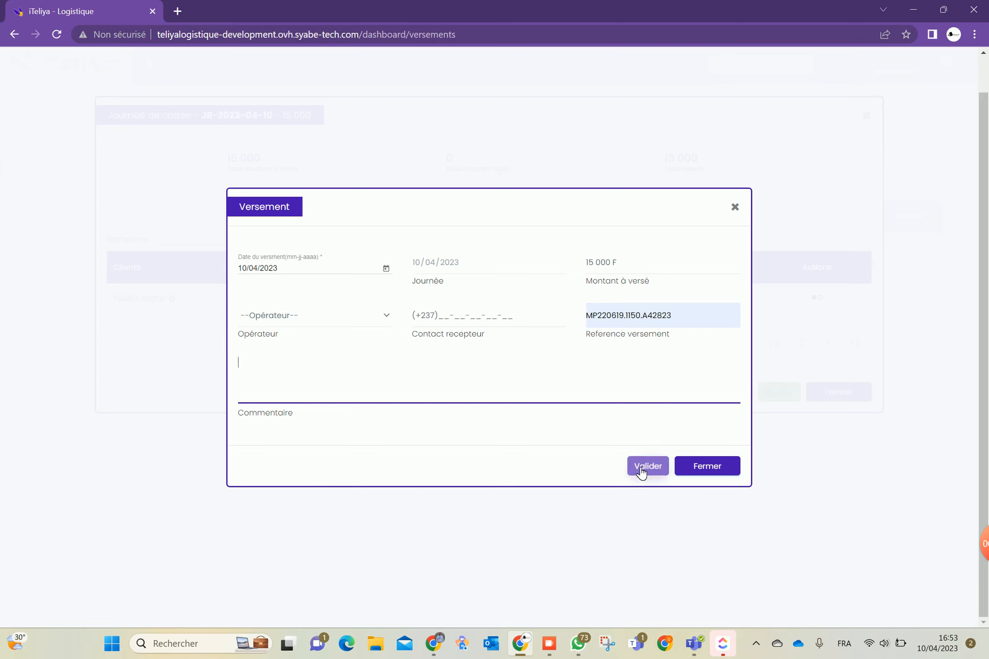
left_click(728, 471)
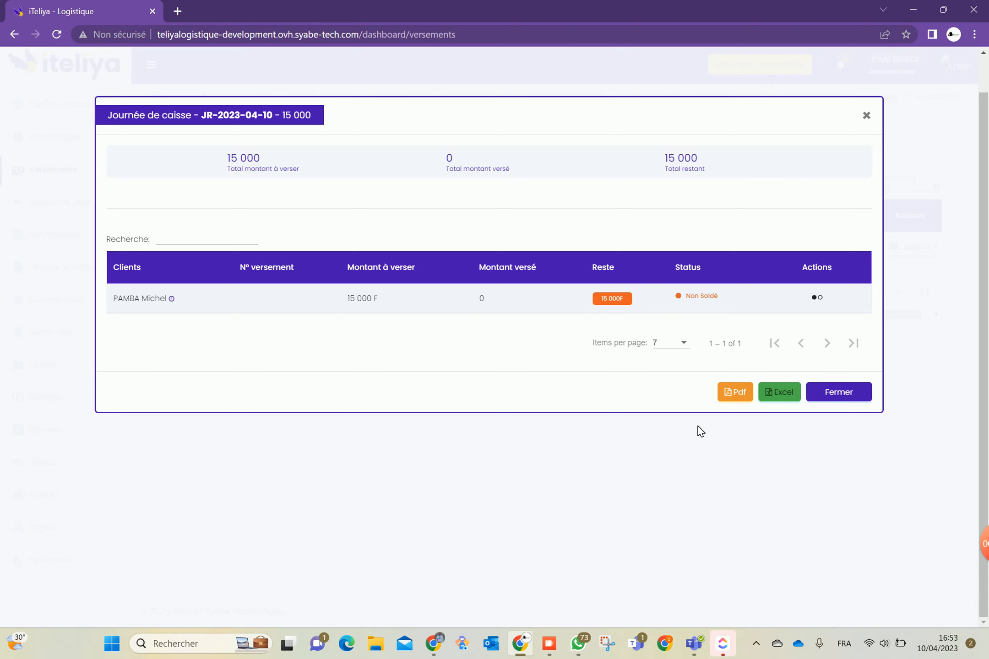
Close the cash-day dialog and go through Retours de colis to the Mes commandes list
left_click(839, 392)
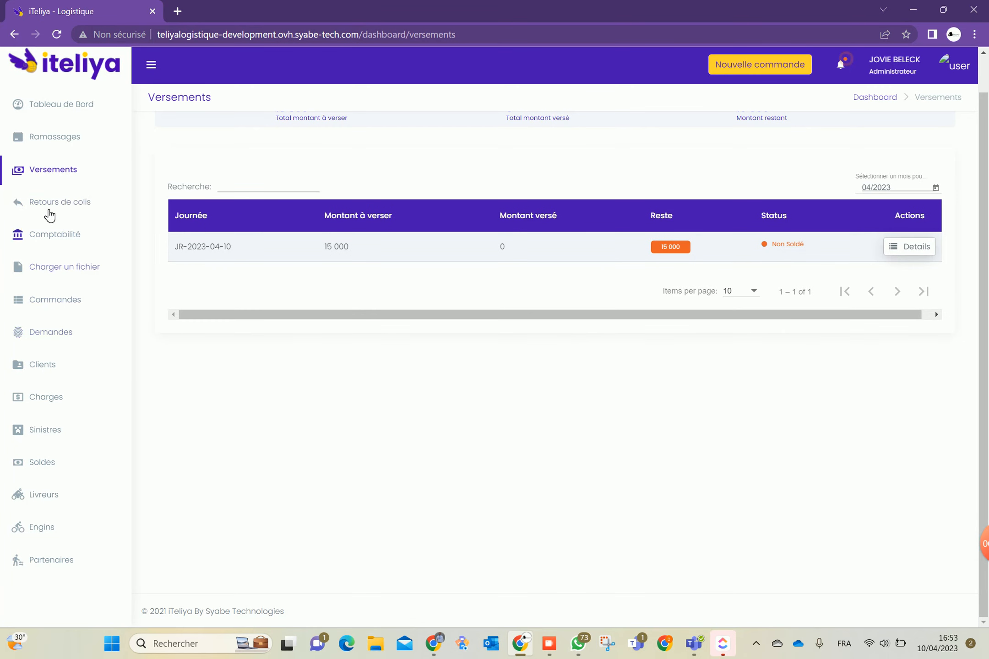
left_click(53, 207)
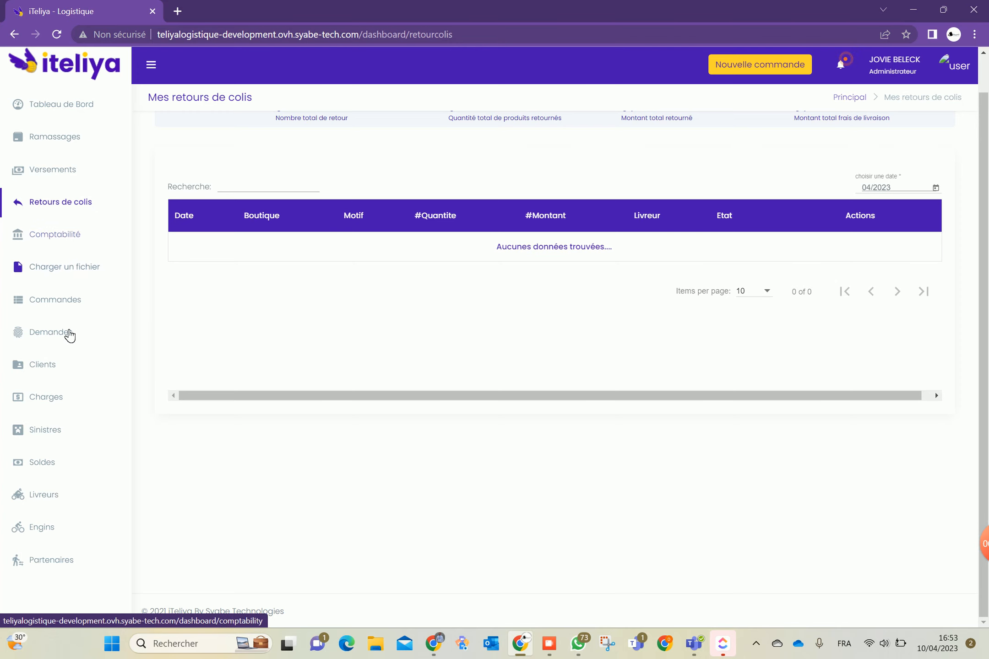
left_click(55, 301)
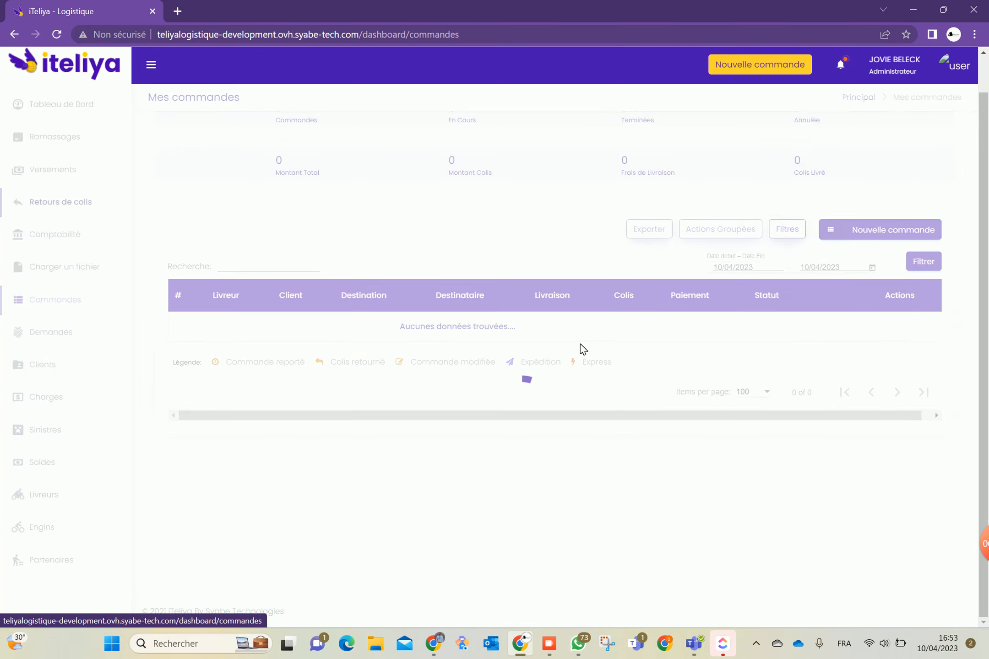
Set the CAMDEM order back to En Cours status
left_click(920, 334)
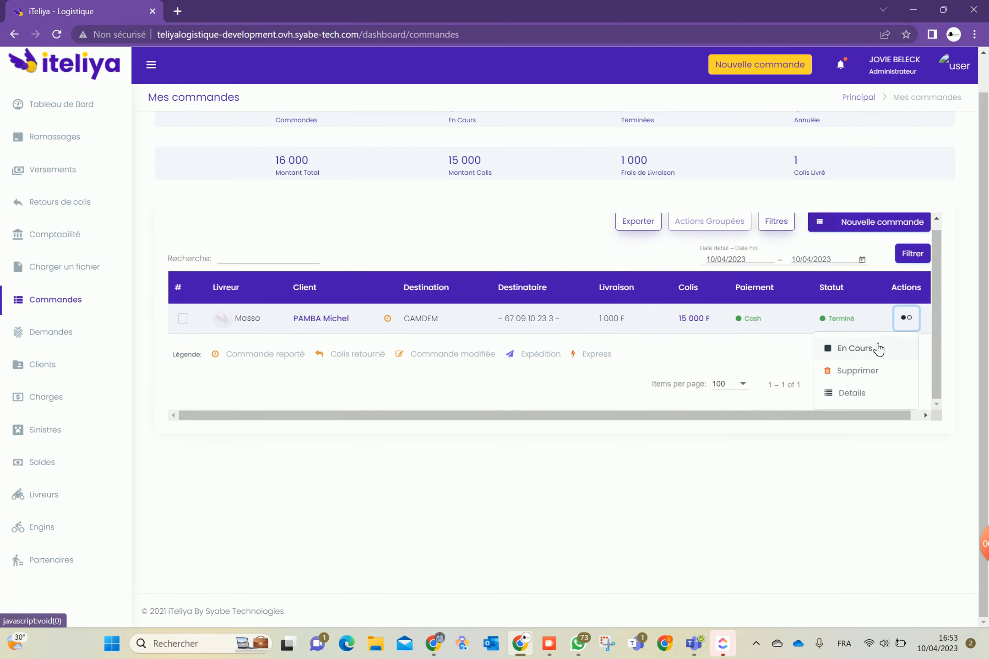
left_click(873, 354)
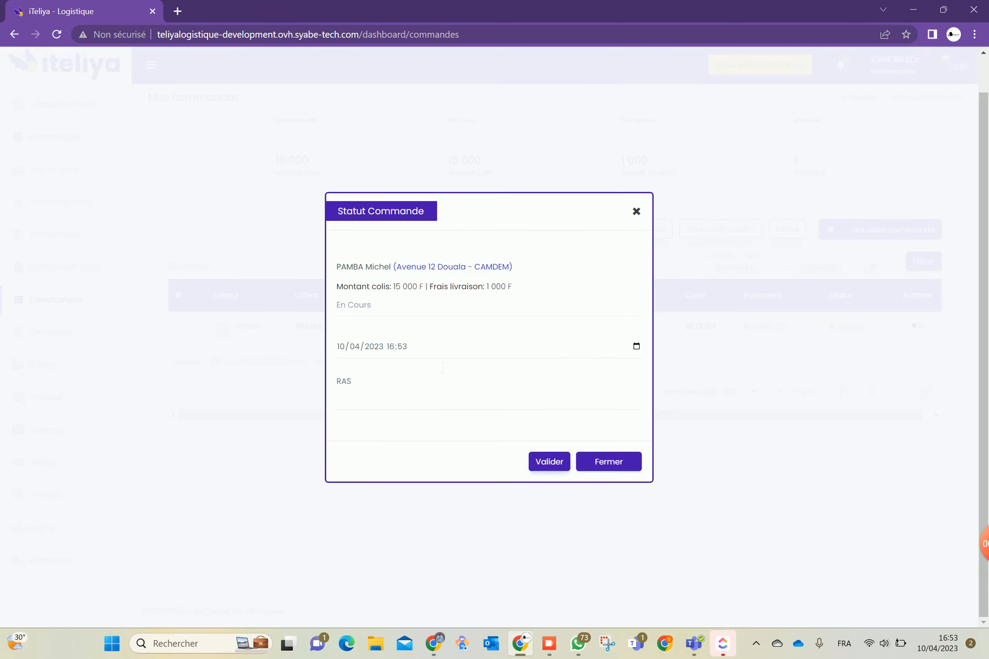
left_click(543, 464)
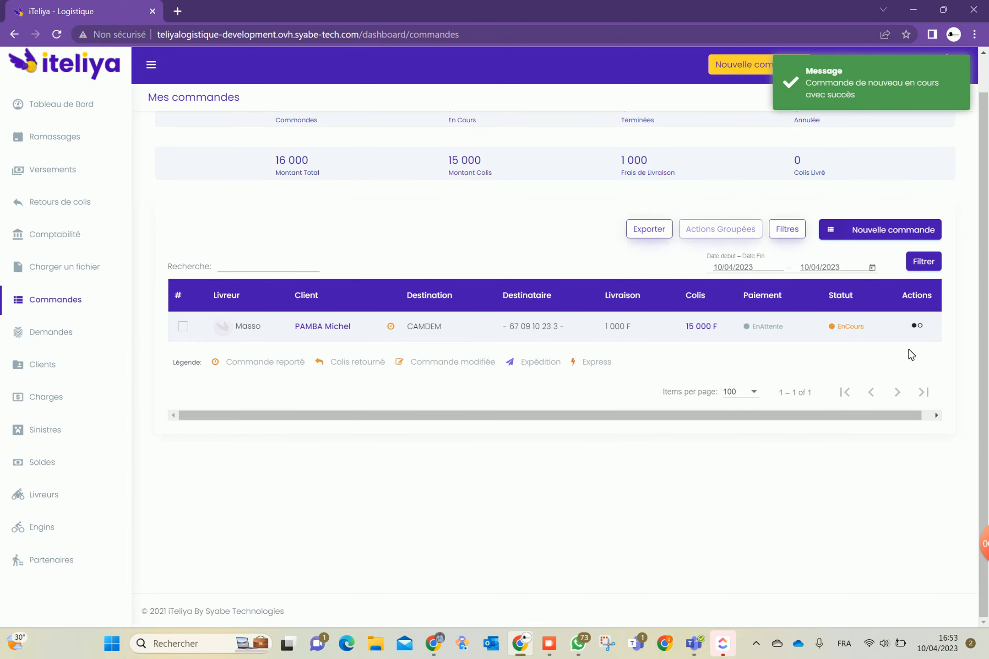
Cancel the CAMDEM order as Annulée with the reason 'Client non disponible'
left_click(917, 326)
scroll(867, 342, "down", 3)
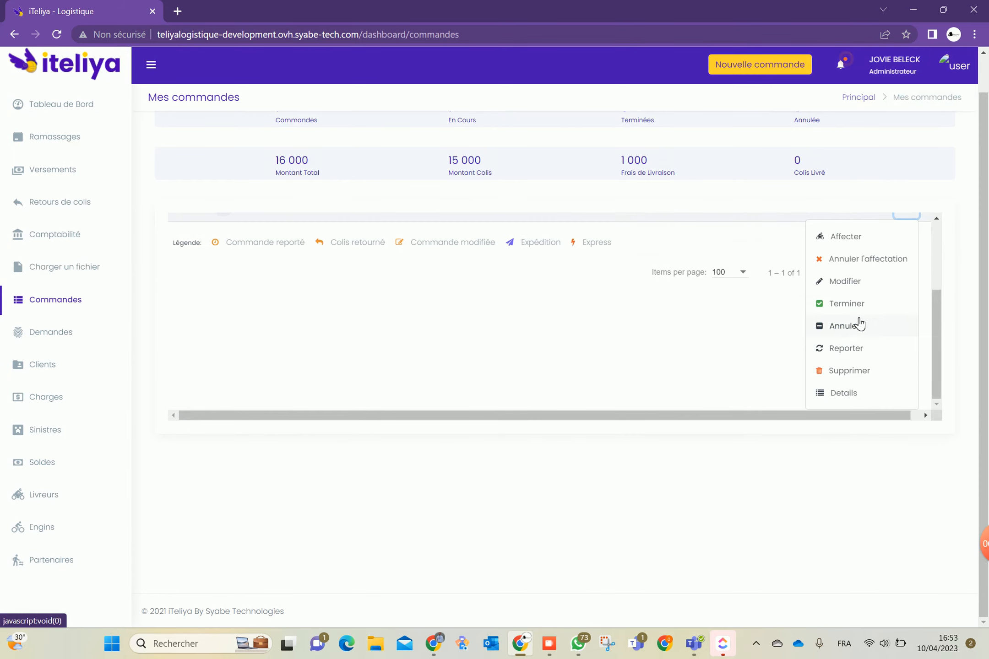
left_click(845, 327)
left_click(395, 389)
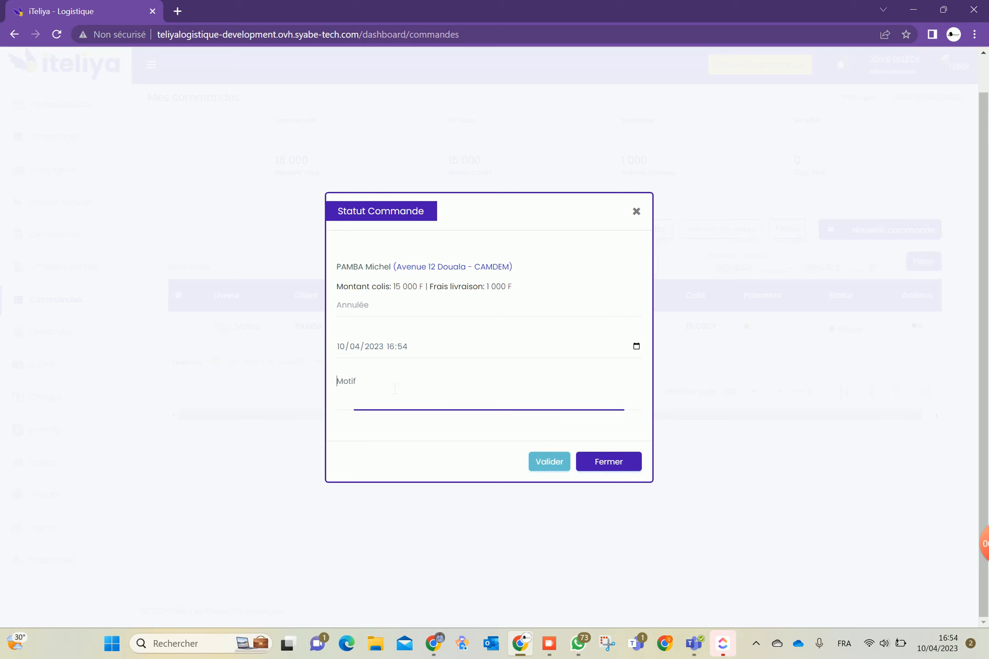
type("co")
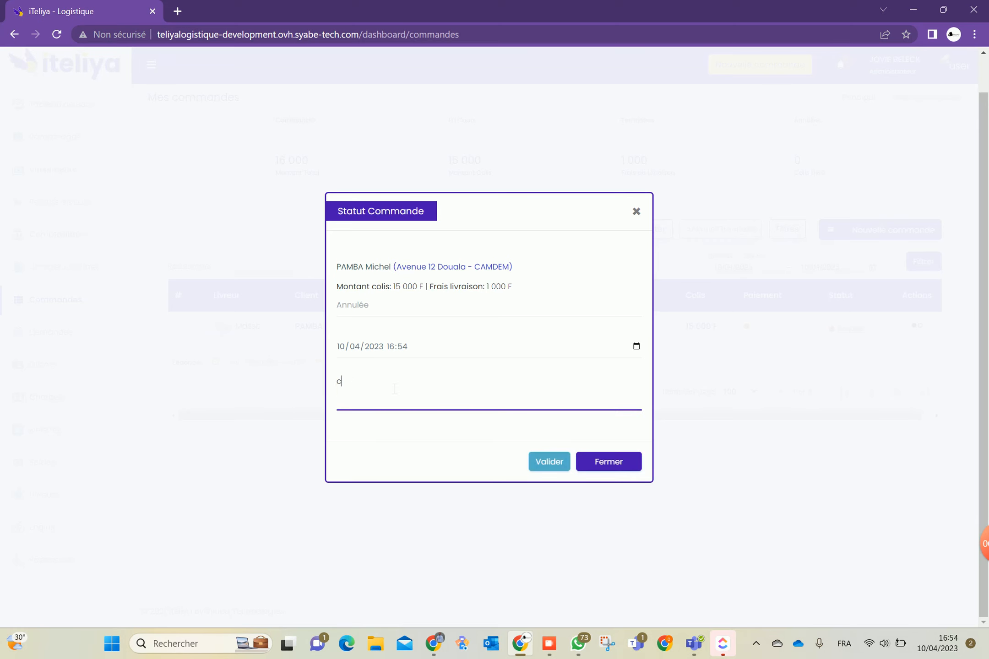
key("BackSpace")
key("BackSpace")
type("Client non disponible")
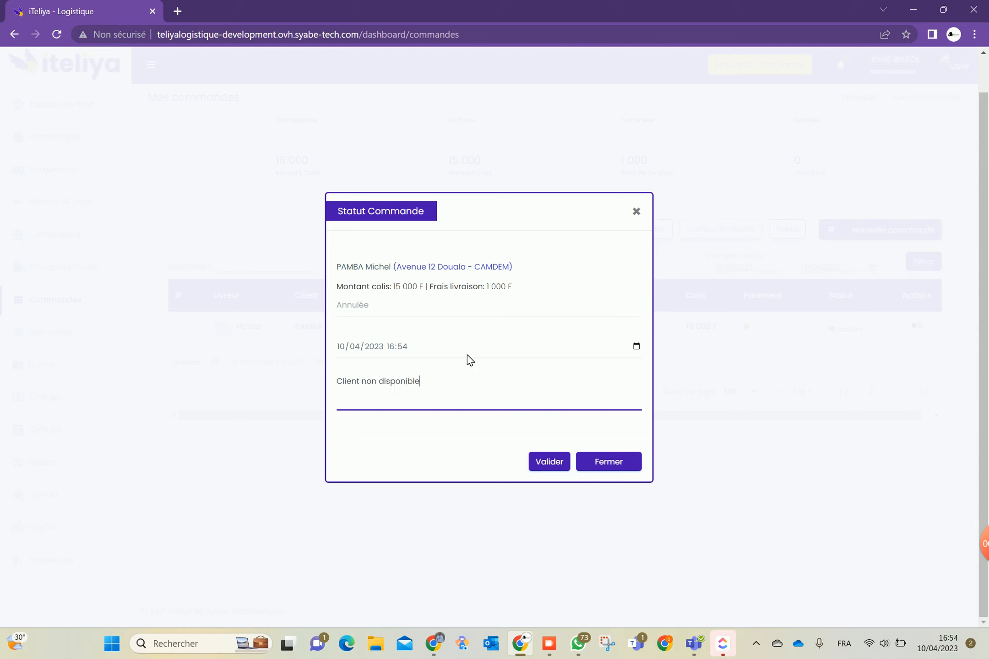
left_click(550, 463)
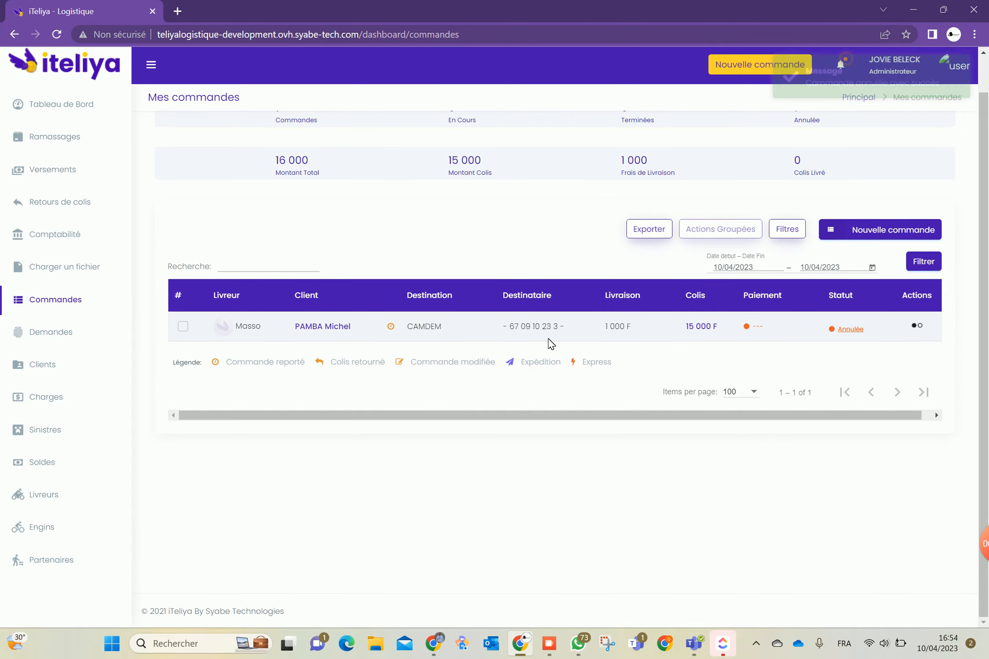
left_click(916, 327)
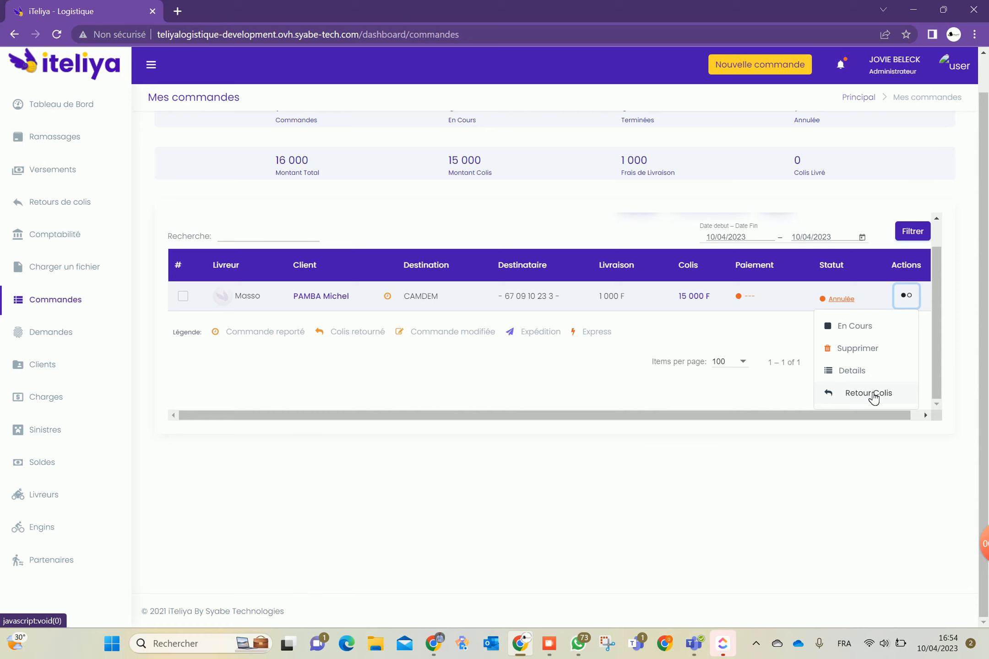
Fill a parcel return form with courier, today's date and reason 'le client n'était pas disponible', then discard it
left_click(869, 393)
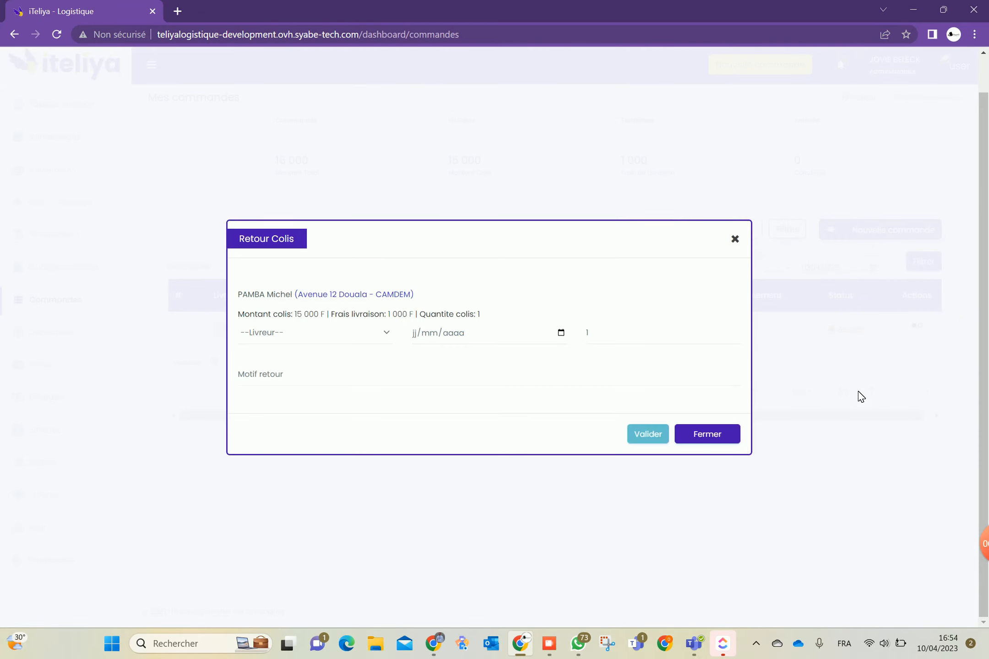
left_click(341, 332)
left_click(318, 355)
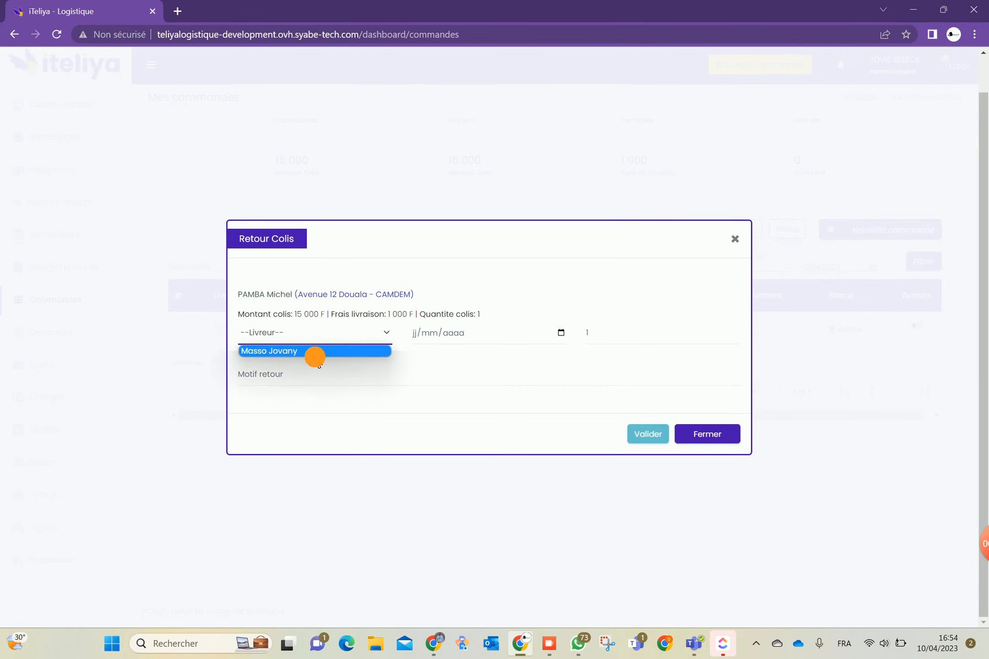
left_click(429, 333)
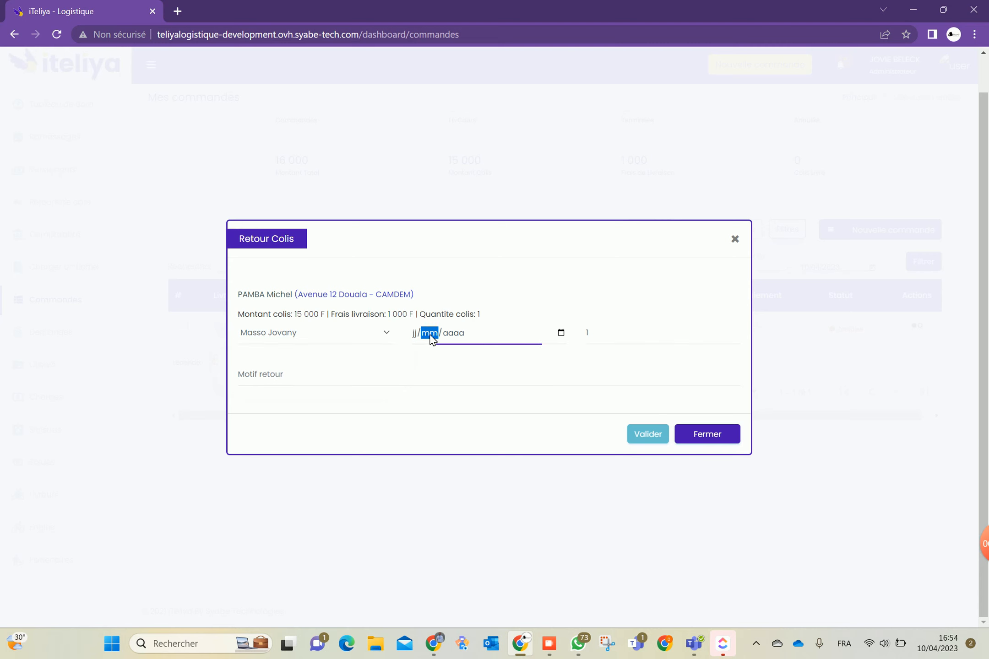
left_click(562, 332)
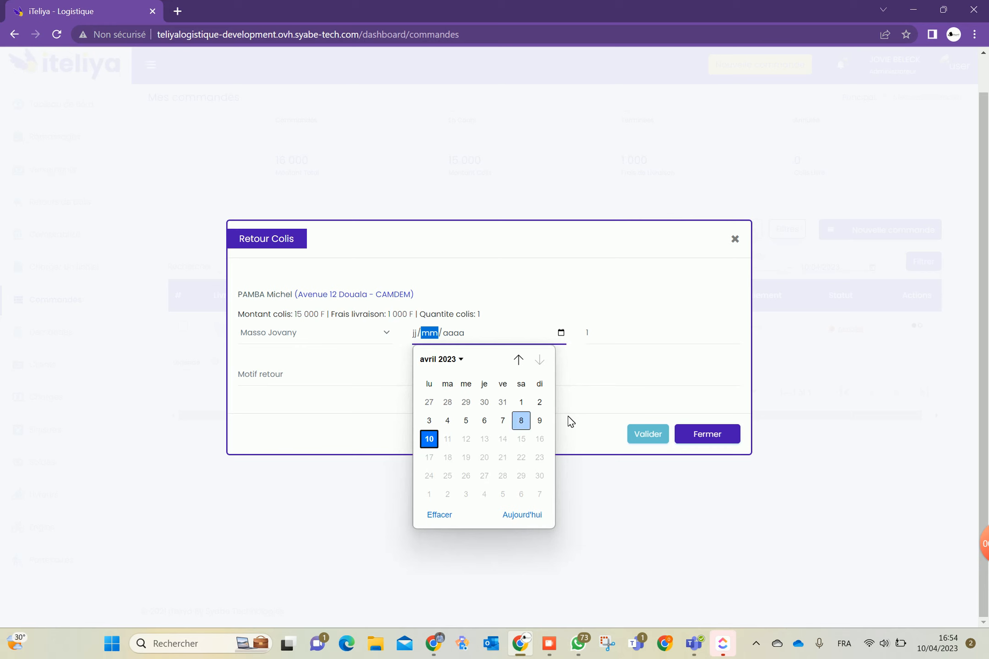
left_click(428, 439)
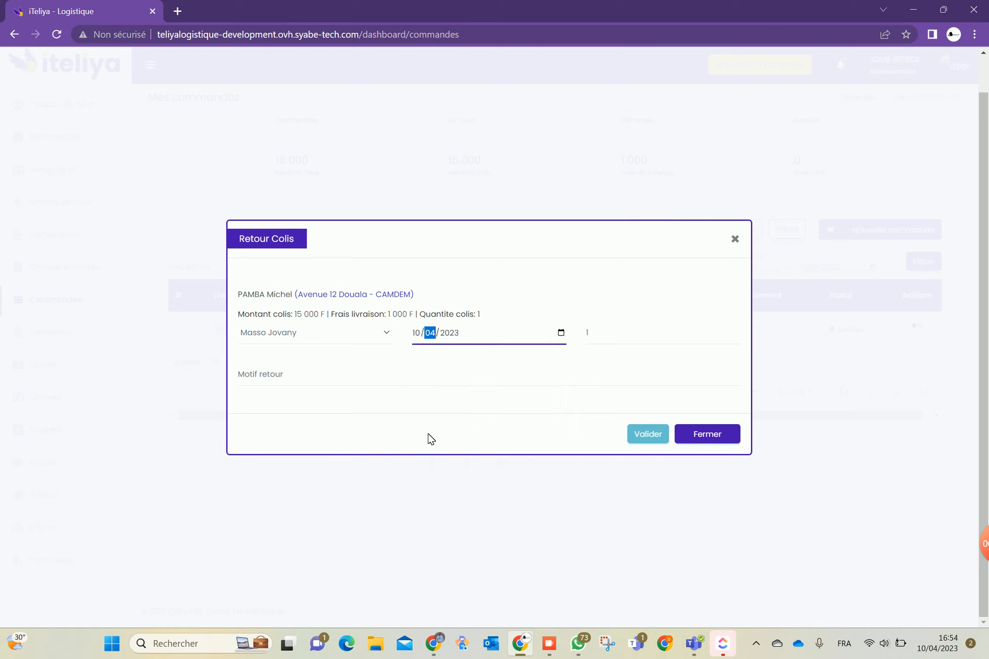
left_click(562, 331)
left_click(527, 517)
left_click(298, 383)
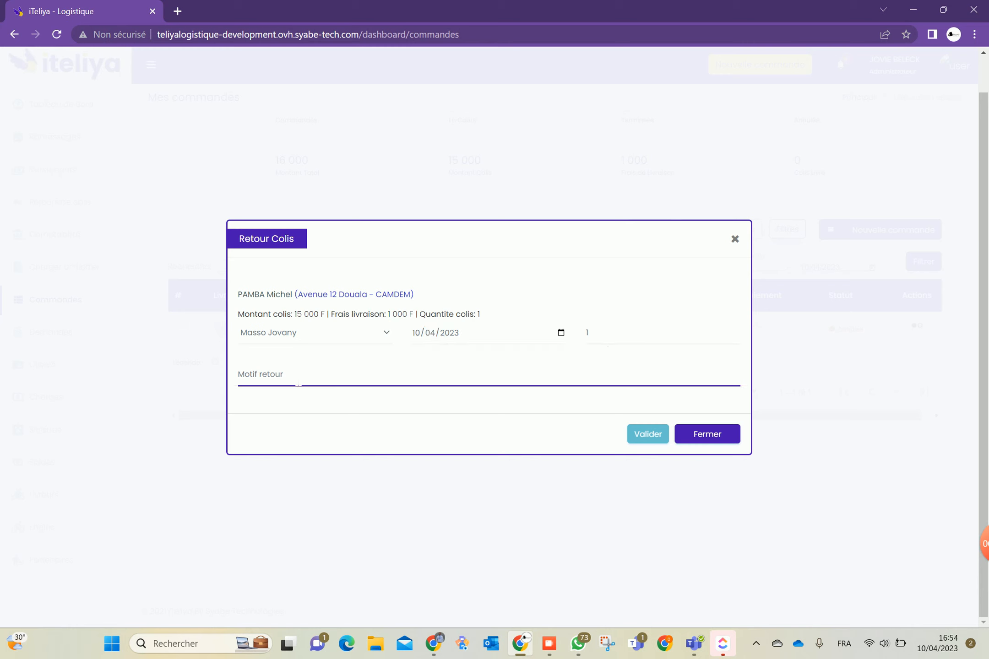
type("le client n'étai")
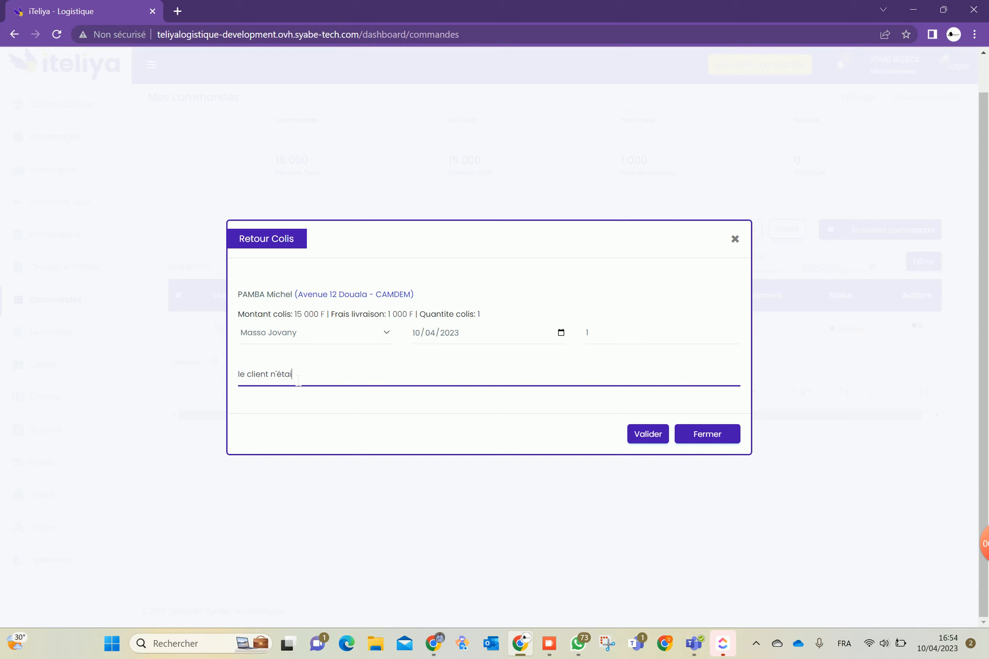
type("t pas disponible")
left_click(705, 445)
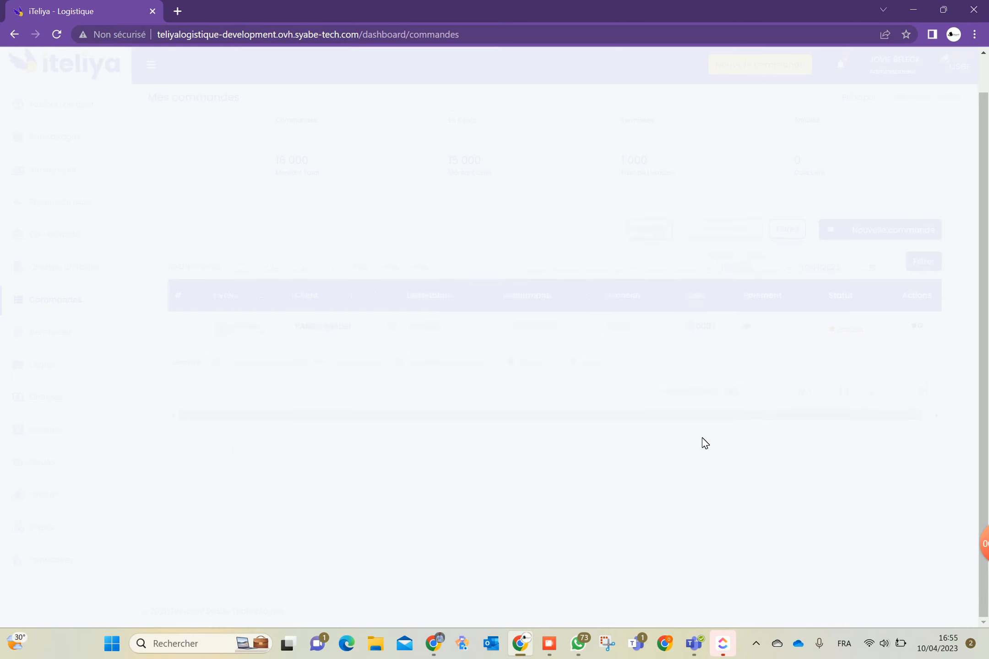
Put the CAMDEM order back to EnCours status
left_click(909, 326)
left_click(866, 357)
left_click(549, 461)
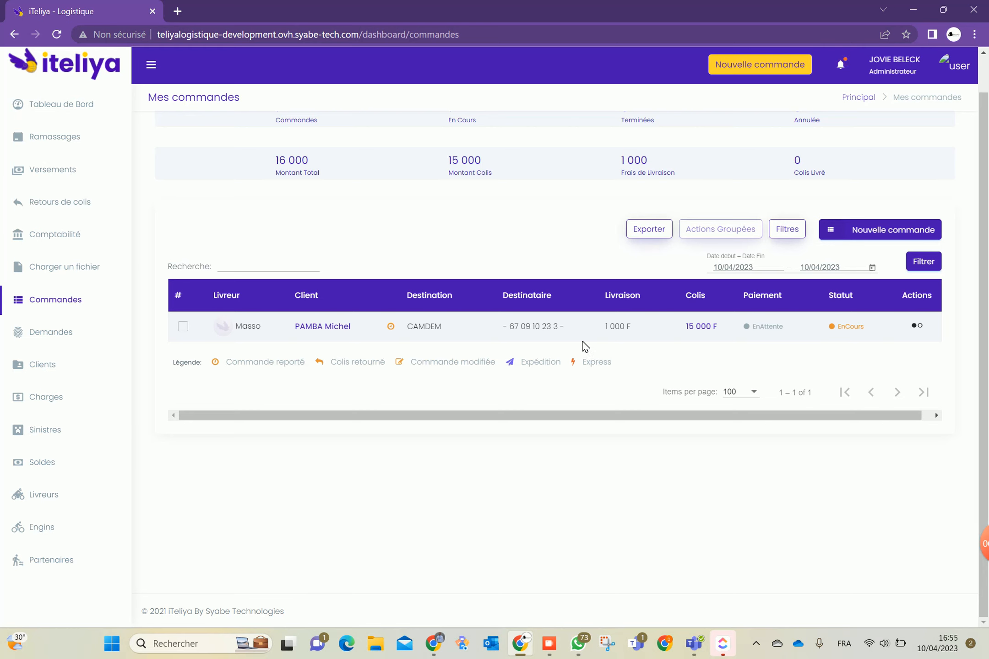
Open COMPTA-2023-04-10's details and the shop's accounting detail, showing one 15 000 F CAMDEM parcel
left_click(64, 234)
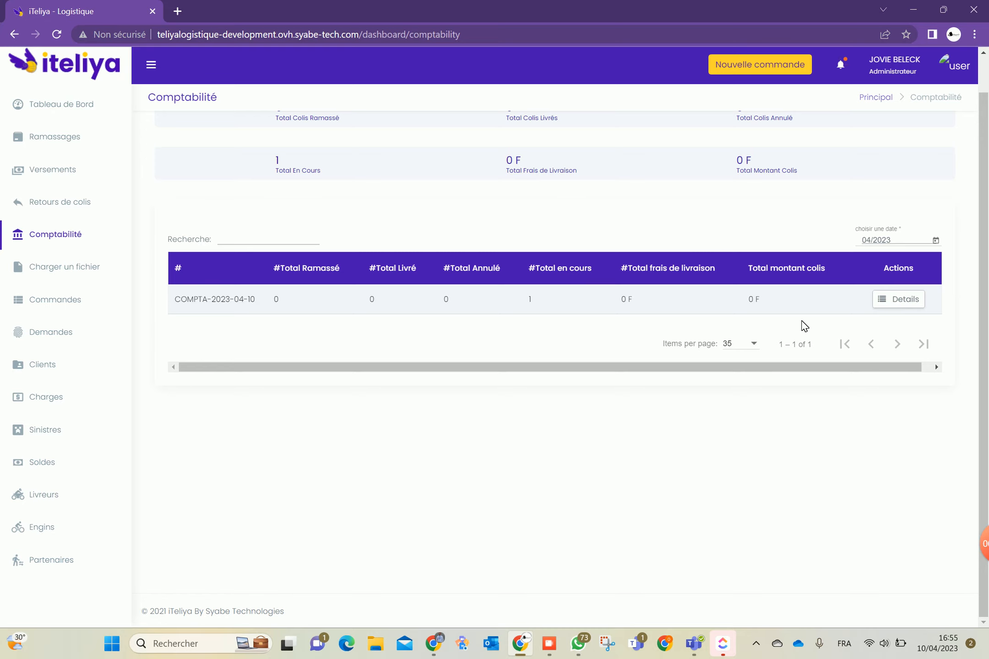
left_click(911, 302)
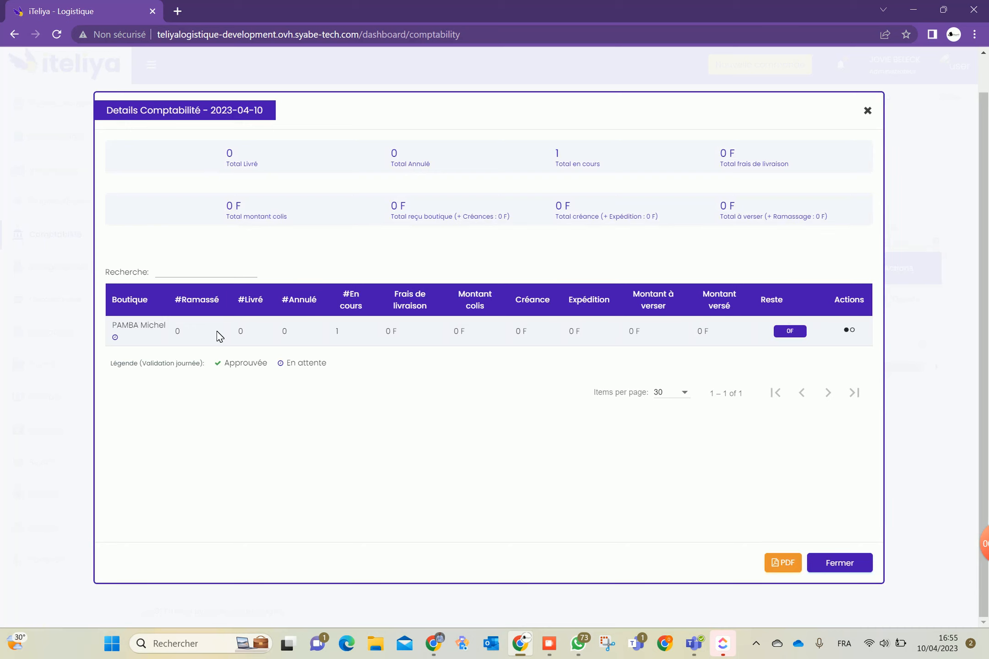
left_click(851, 330)
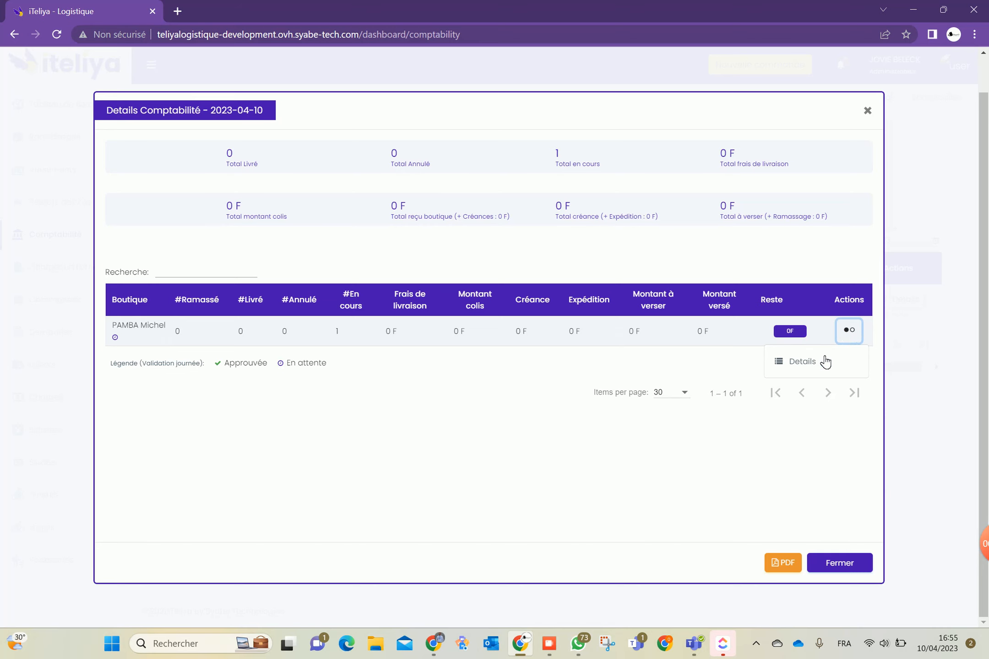
left_click(810, 361)
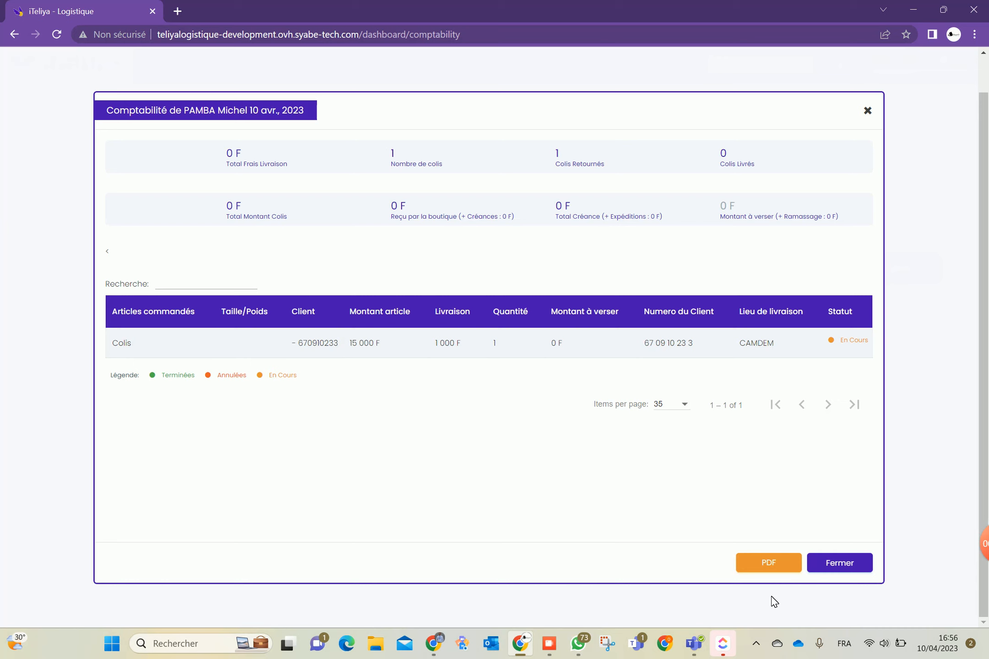
Download and view the shop's 2023-04-10 delivery statement PDF with parcel details, then close it
left_click(773, 566)
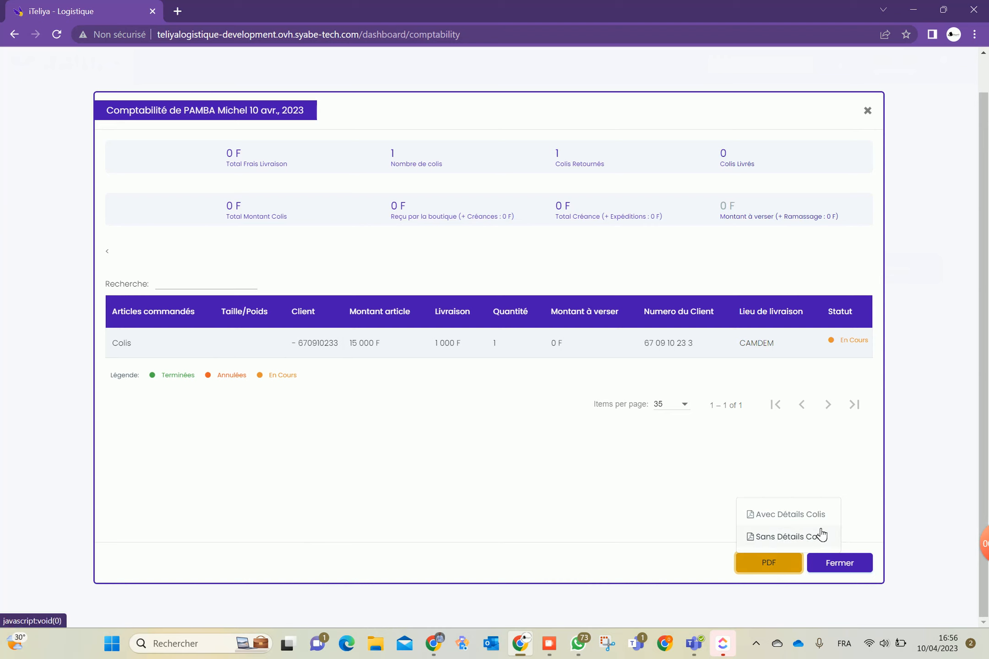
left_click(788, 514)
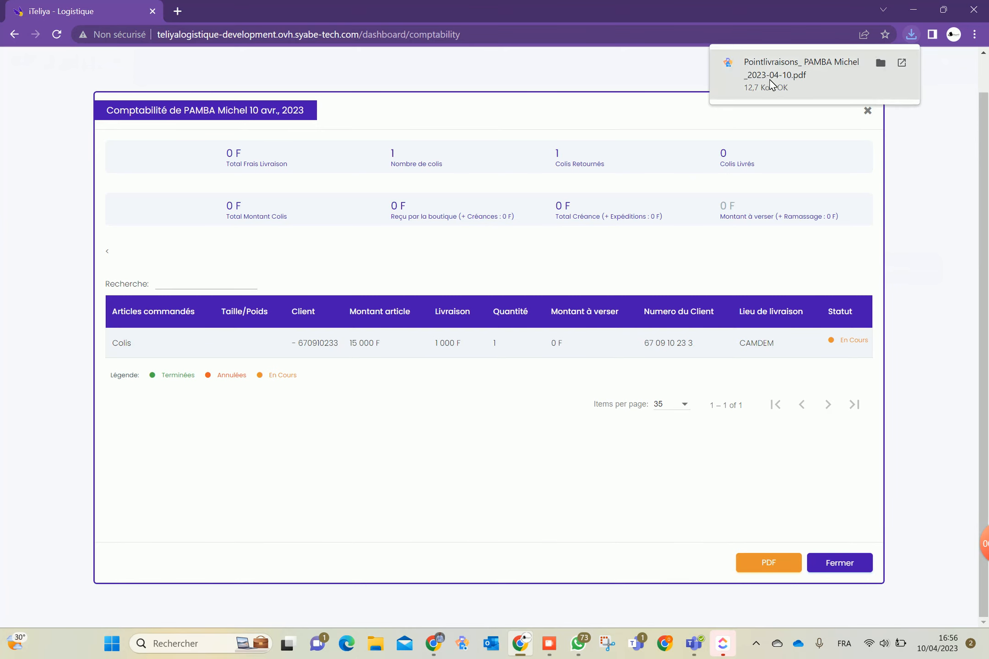
left_click(773, 83)
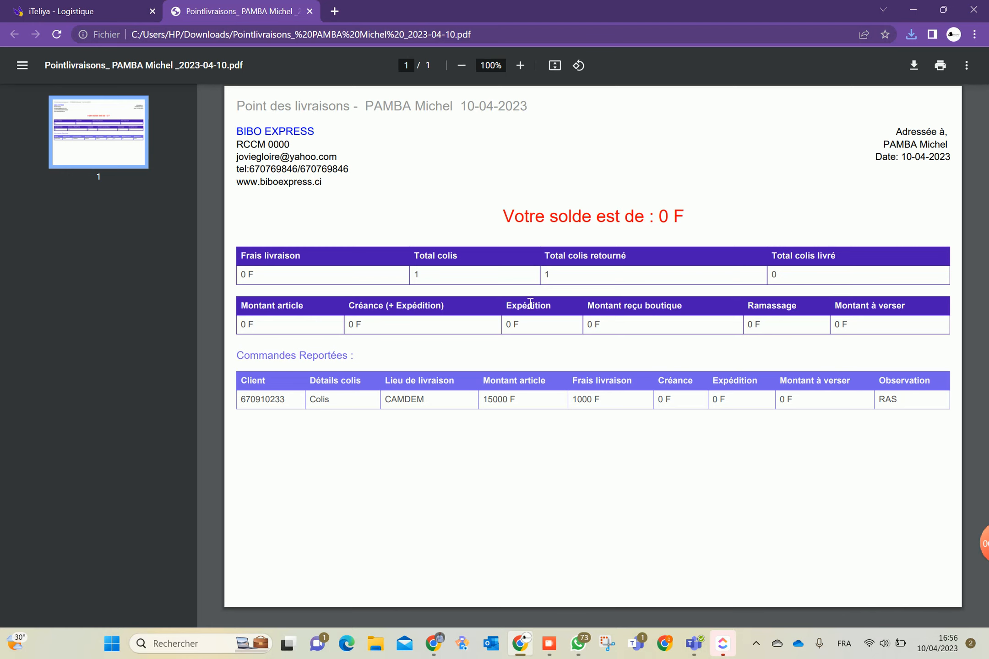
left_click(310, 12)
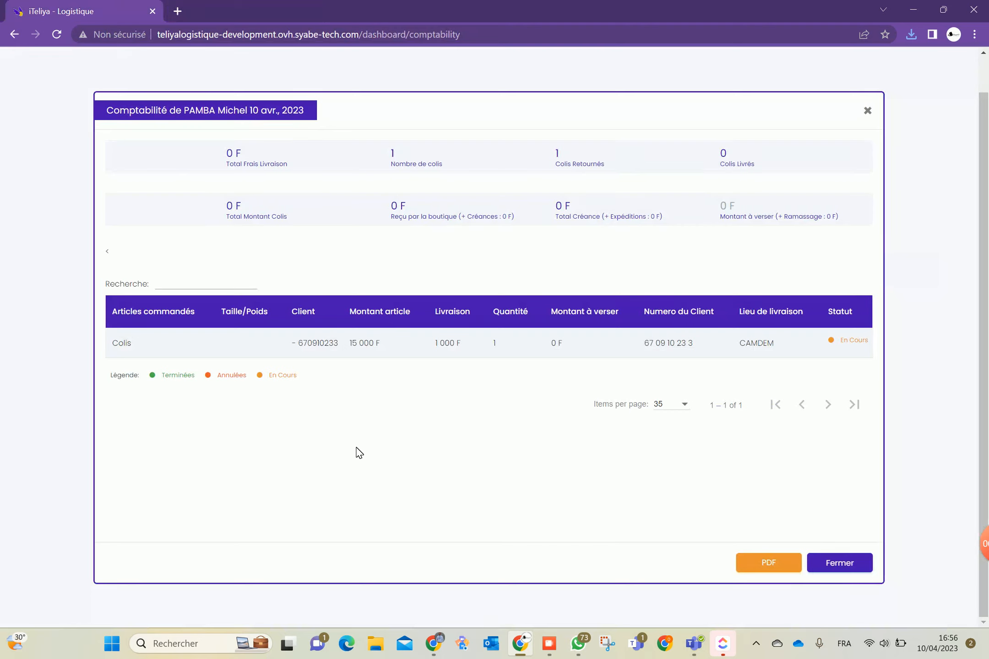
left_click(853, 572)
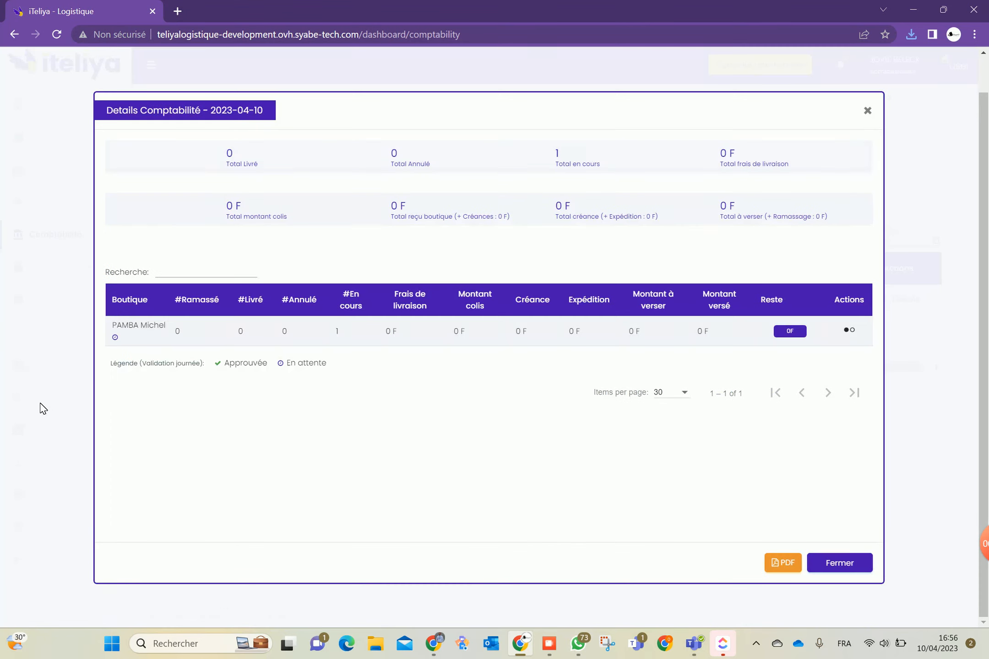
Close the accounting dialogs, look at the Charger un fichier page, then return to Mes commandes
left_click(831, 558)
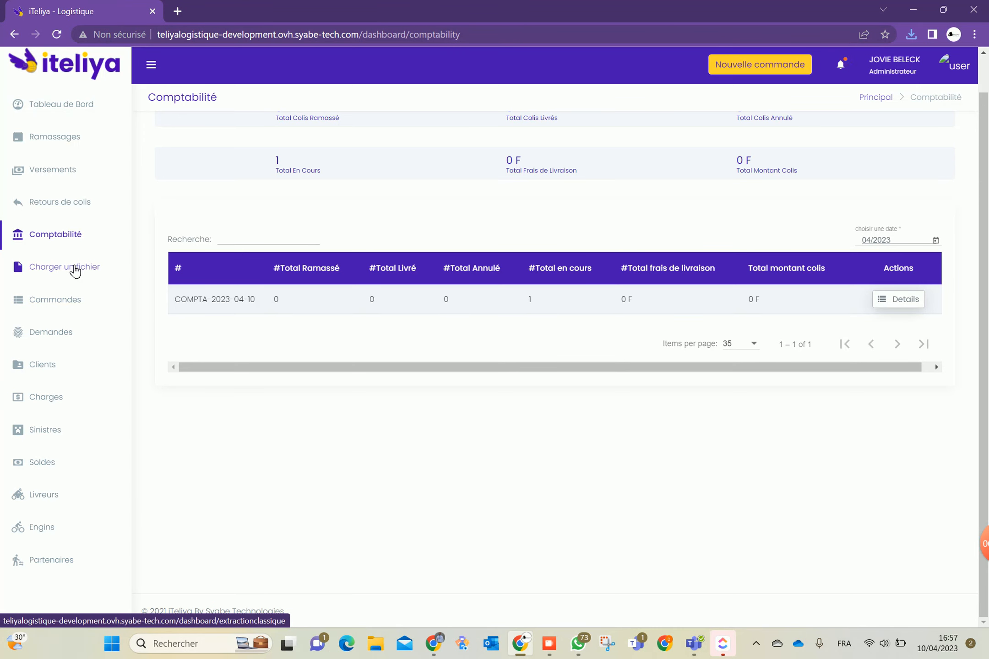
left_click(81, 271)
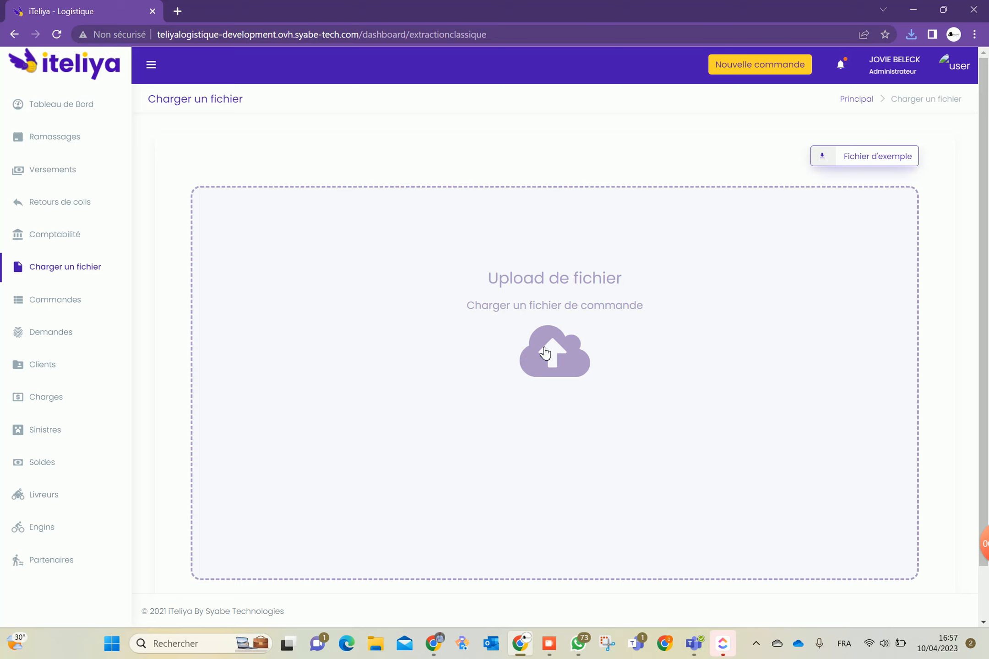
left_click(67, 302)
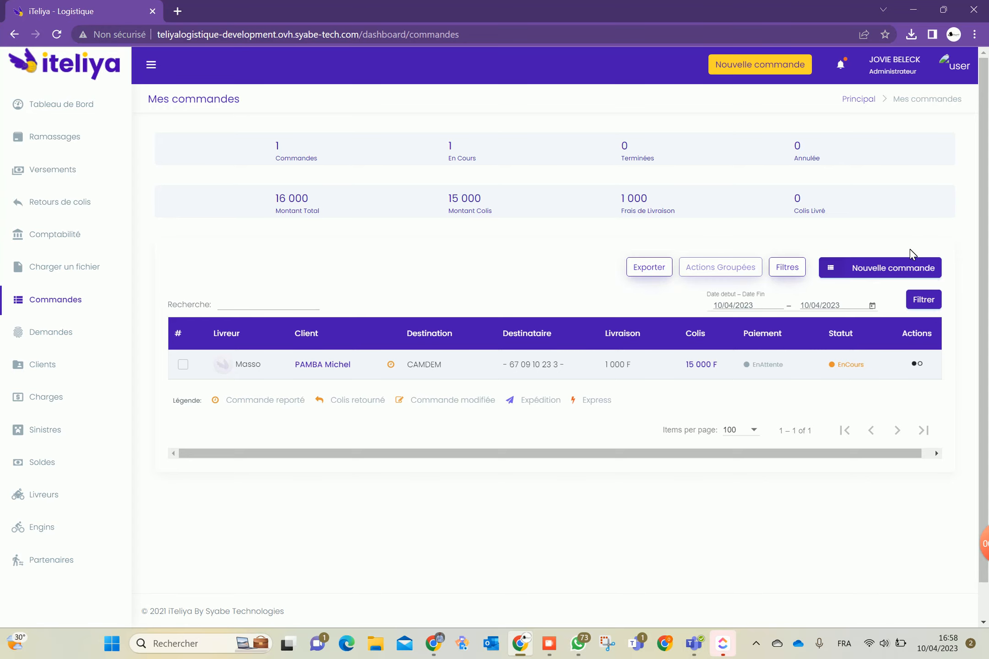
Start a new order and enter the client's phone number
left_click(893, 277)
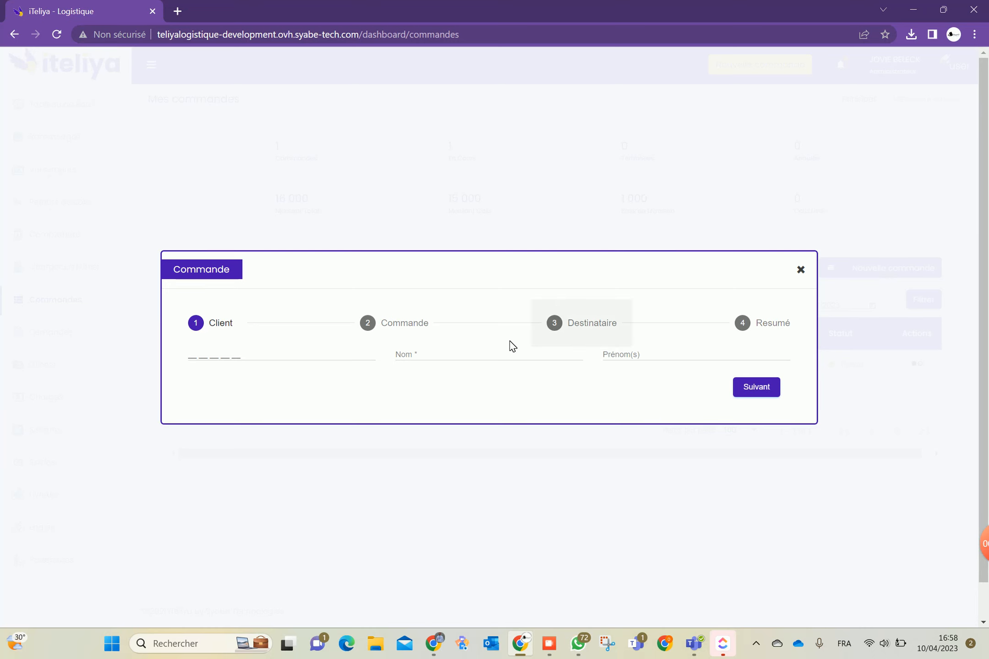
left_click(223, 362)
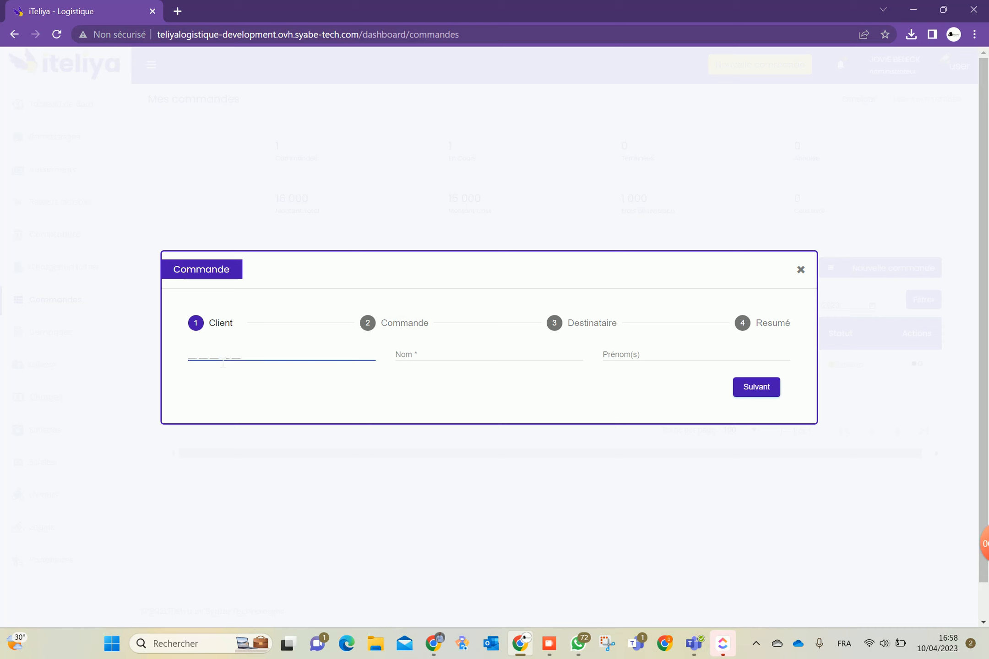
Enter the client's name and advance to the Commande step
left_click(474, 360)
type("%")
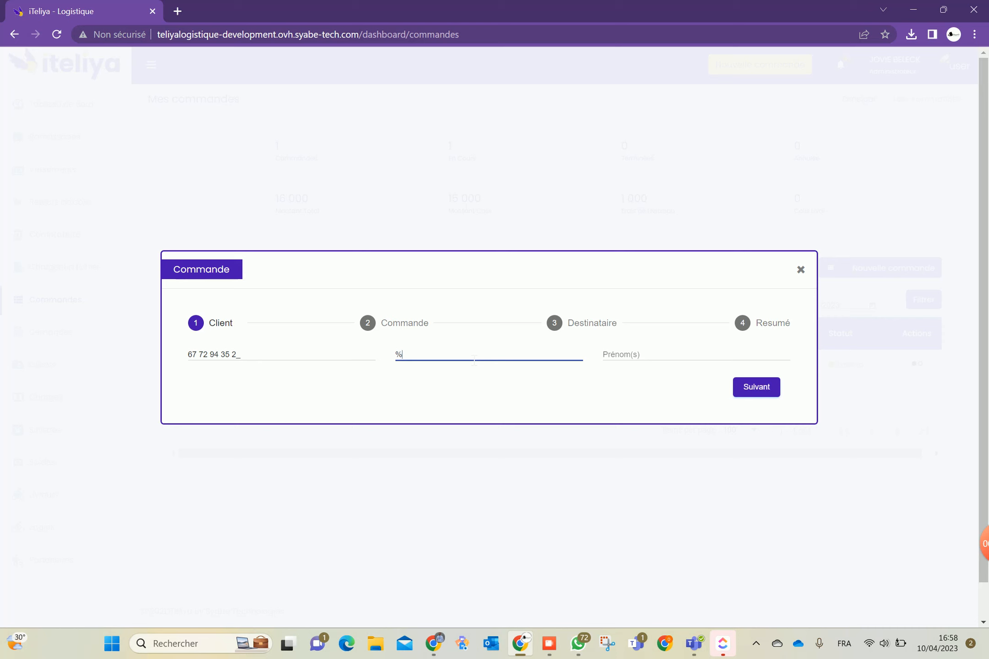
key("BackSpace")
type("Mme")
key("Tab")
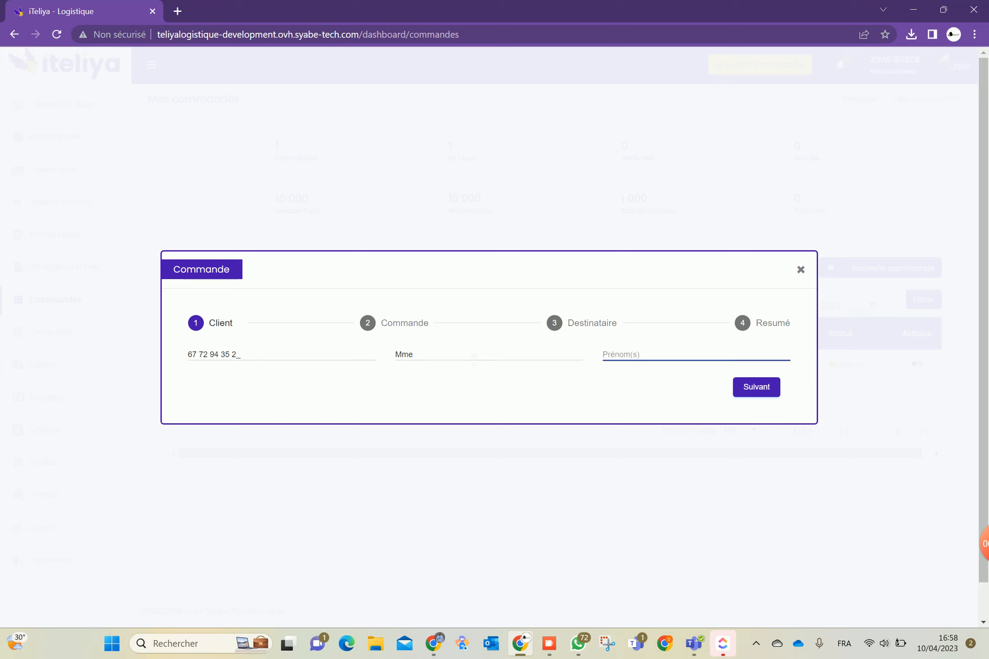
left_click(474, 360)
key("ctrl+a")
type("Madame")
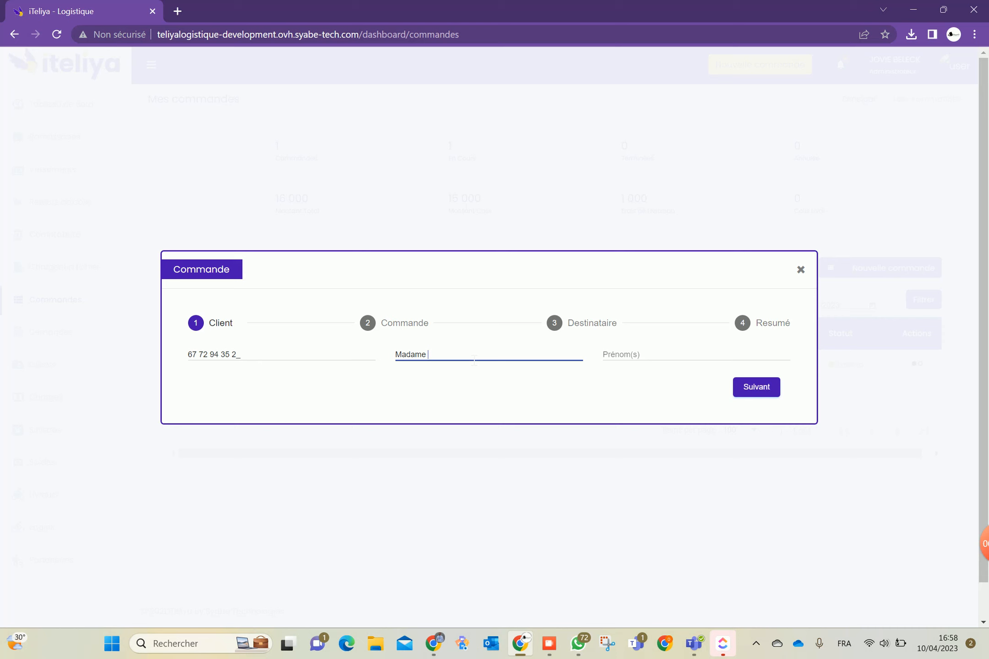
type(" Suzy")
left_click(754, 387)
left_click(271, 239)
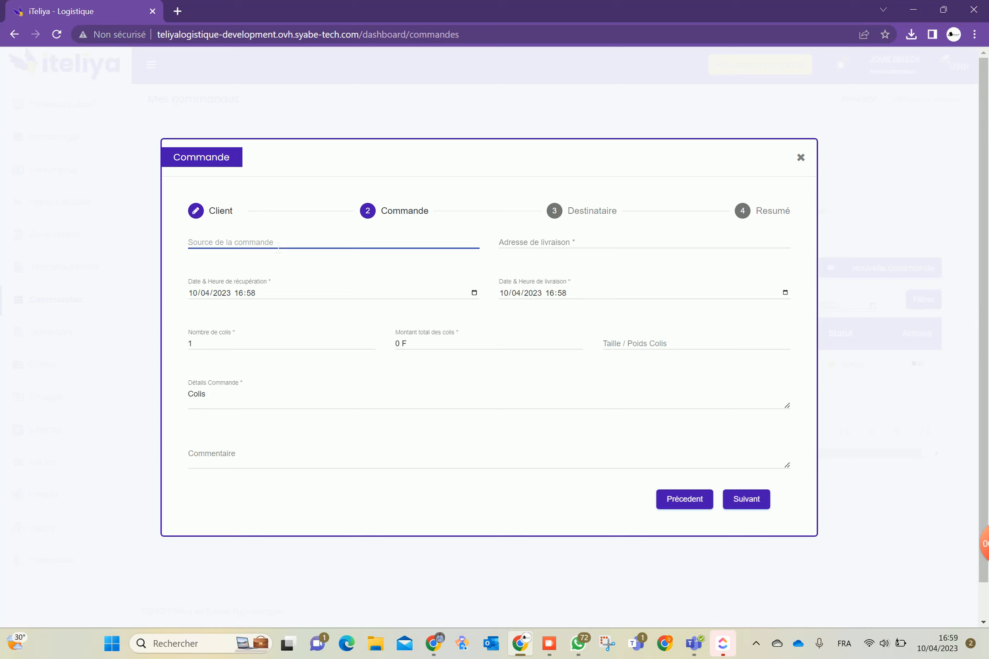
Set the pickup source to Yaoundé Omnisports and add the client's first name on the client step
type("Yaoundé")
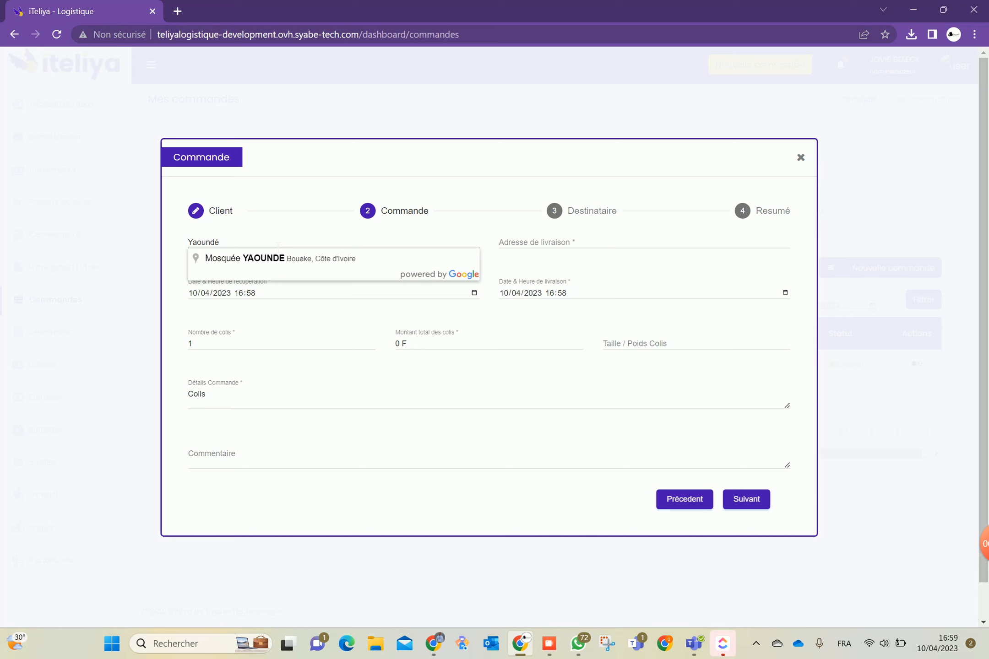
type("Om")
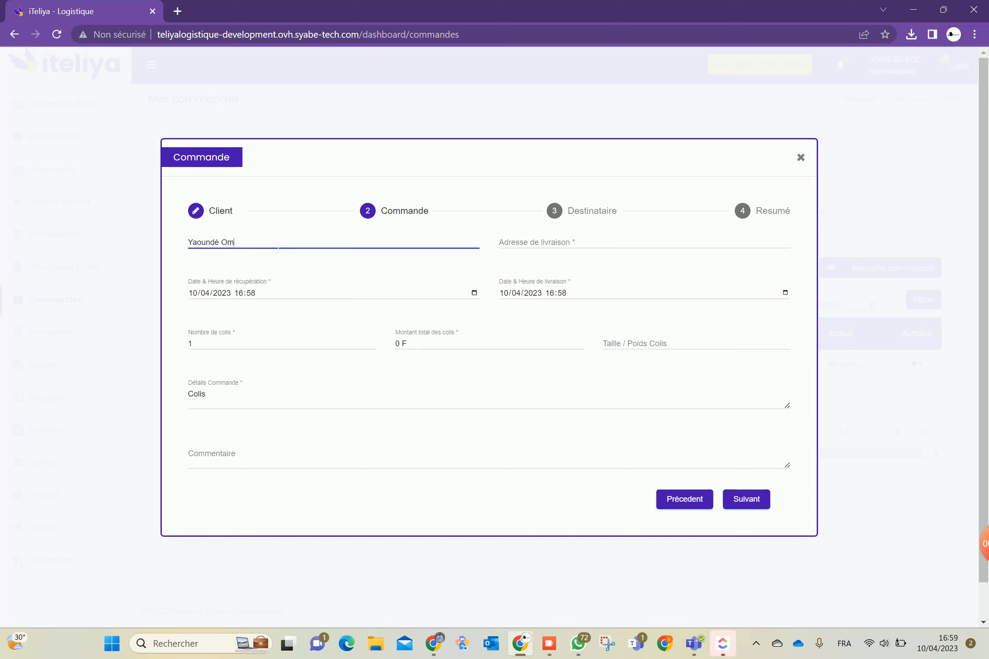
type("nisports")
left_click(684, 500)
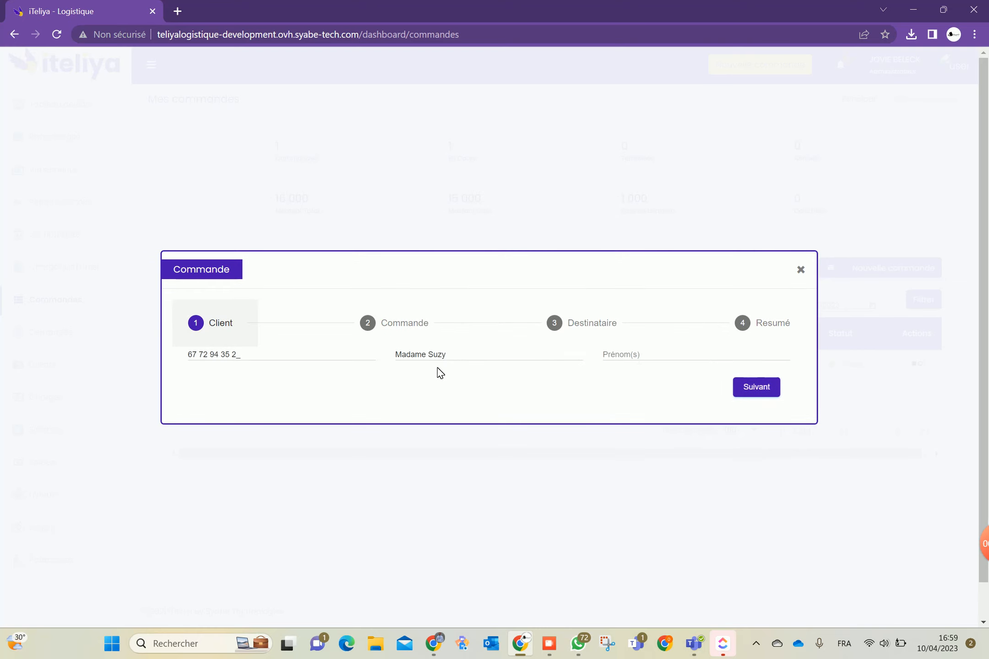
left_click(639, 357)
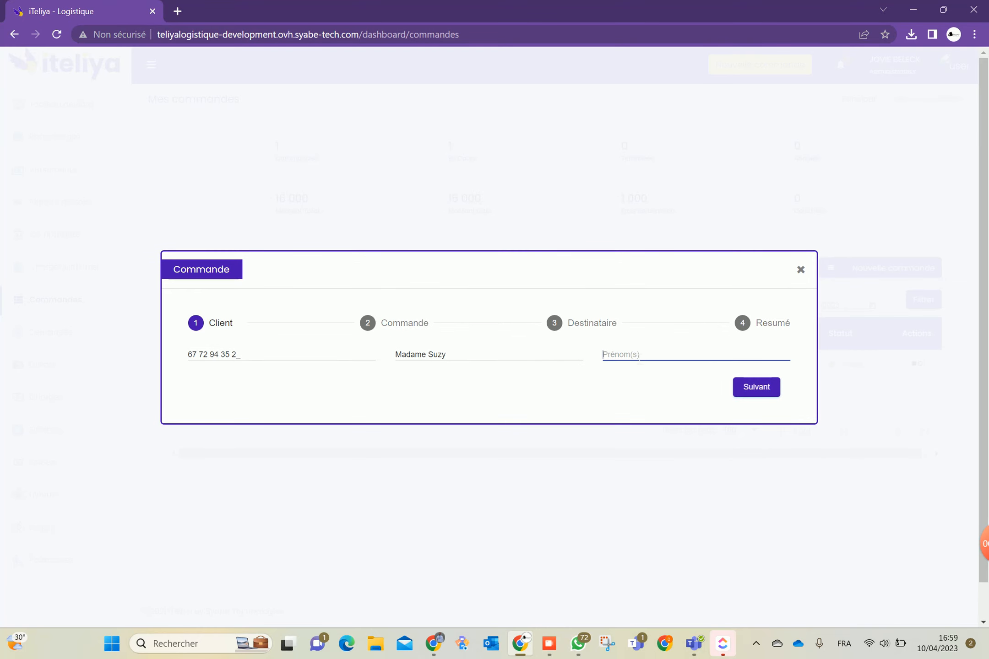
type("Sangle Shop")
left_click(763, 389)
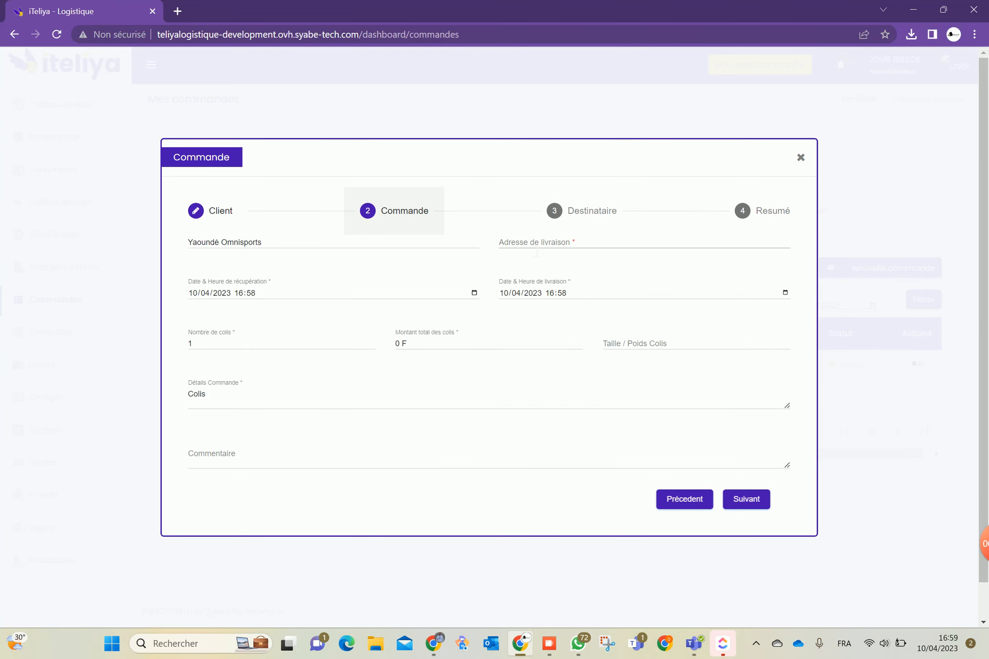
Set the delivery location to Yaoundé with a delivery time of 19:01
left_click(536, 250)
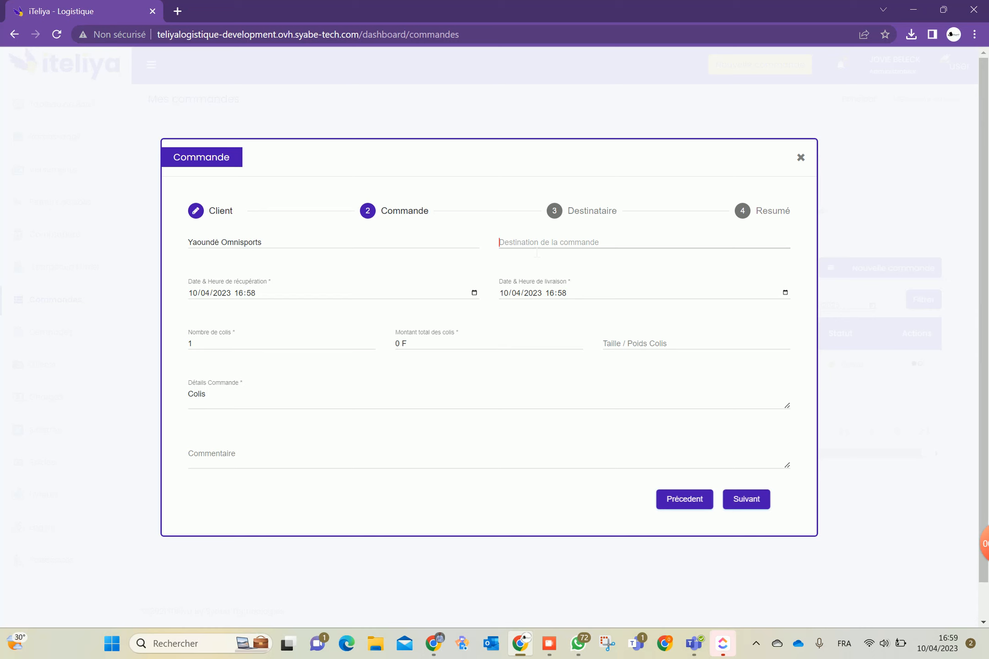
type("Ya")
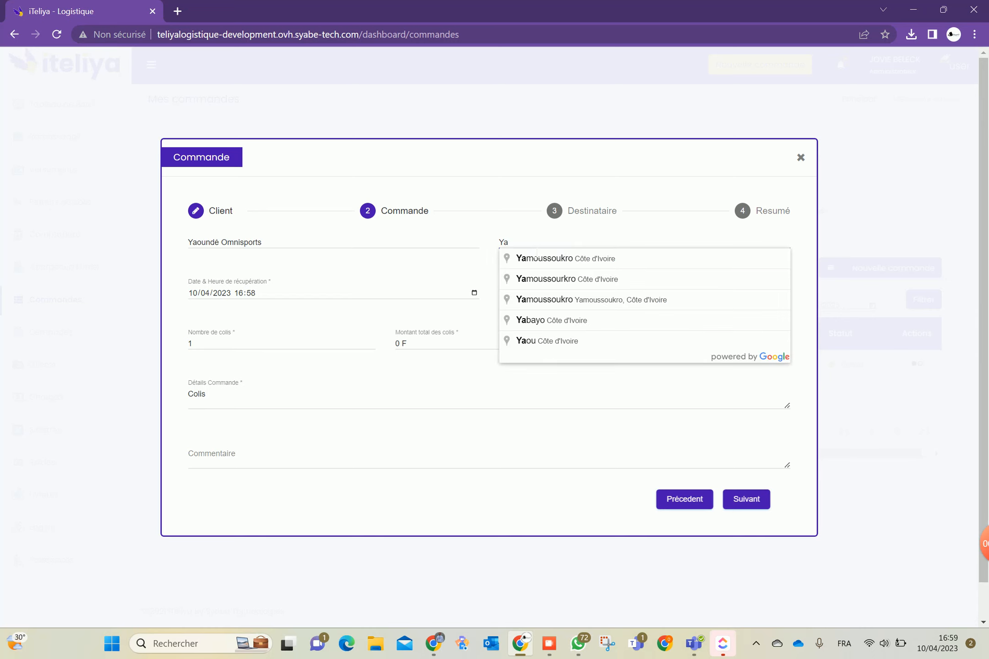
type("oundé")
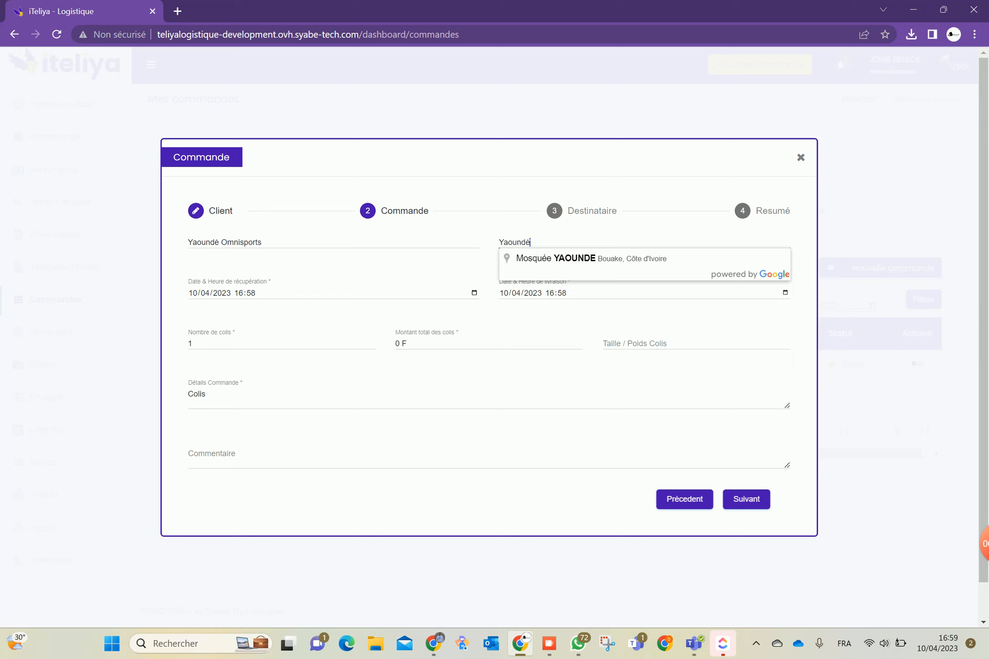
left_click(450, 280)
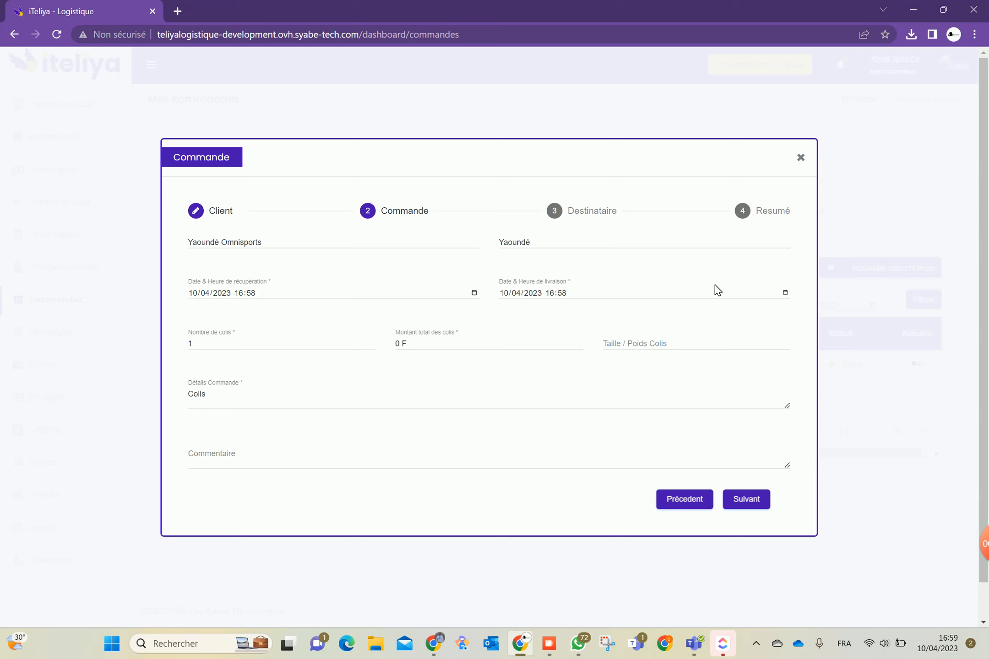
left_click(786, 292)
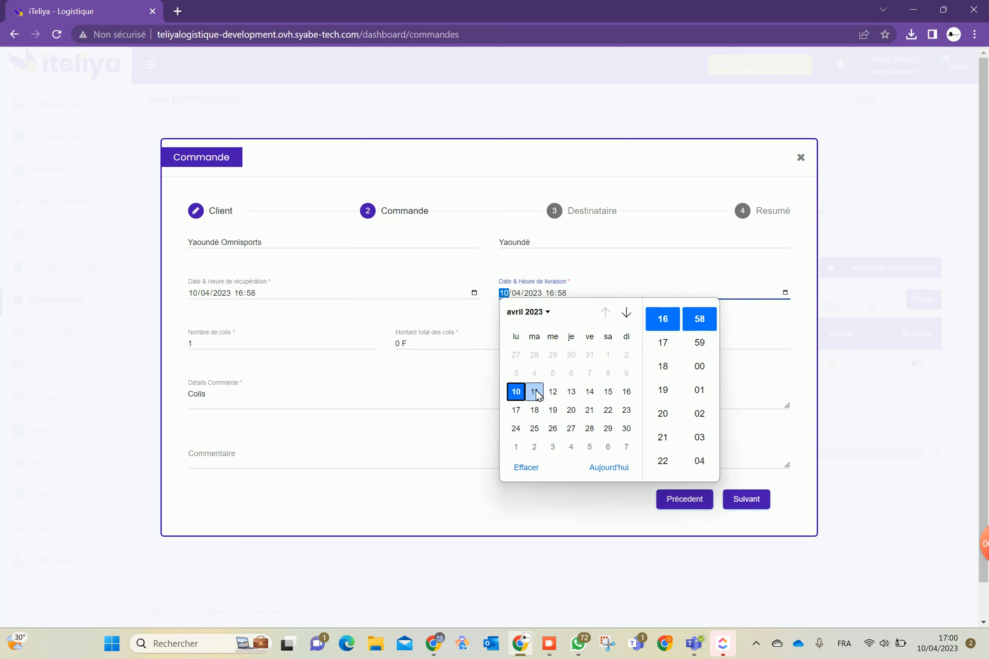
left_click(672, 390)
left_click(701, 392)
left_click(751, 391)
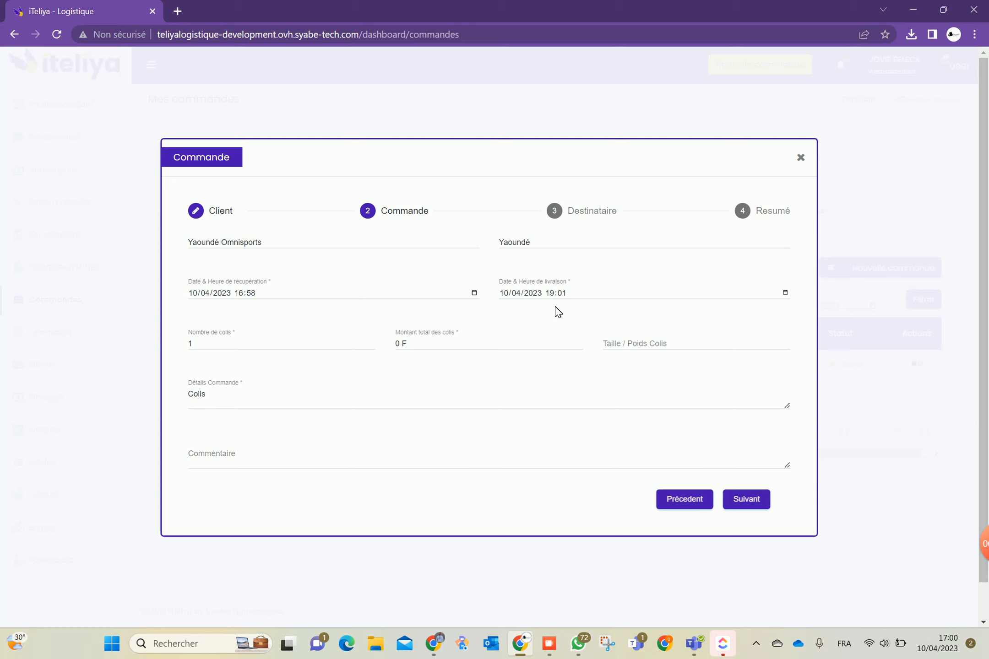
Set the parcel amount to 25 000 F and continue to the Destinataire step
left_click(213, 347)
double_click(396, 343)
type("25000")
left_click(628, 349)
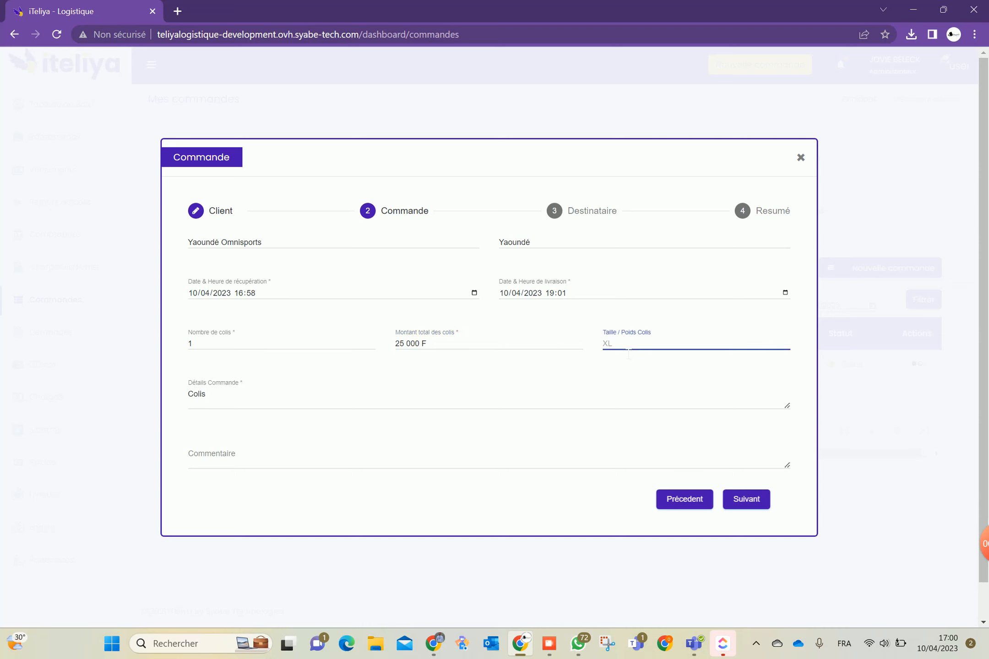
left_click(379, 403)
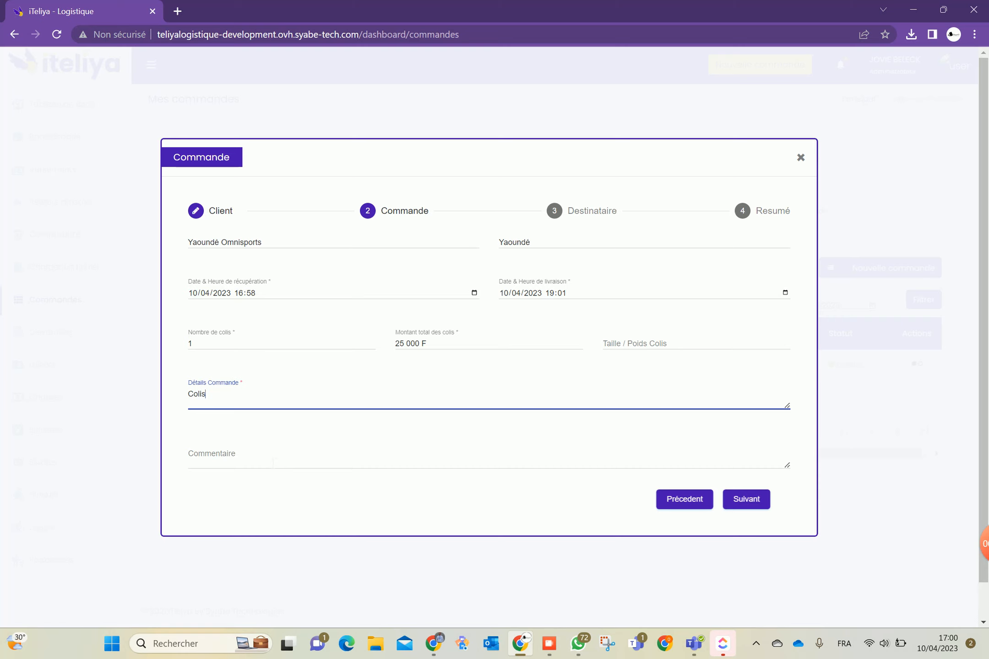
left_click(750, 500)
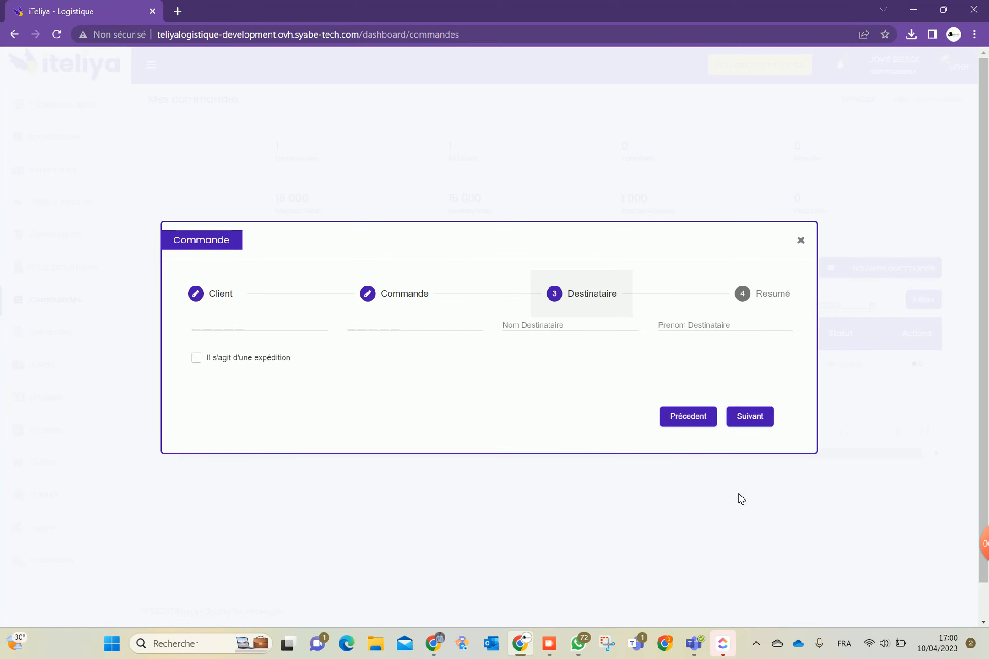
Enter the recipient's phone number, name and first name, then proceed to the Résumé summary
left_click(223, 329)
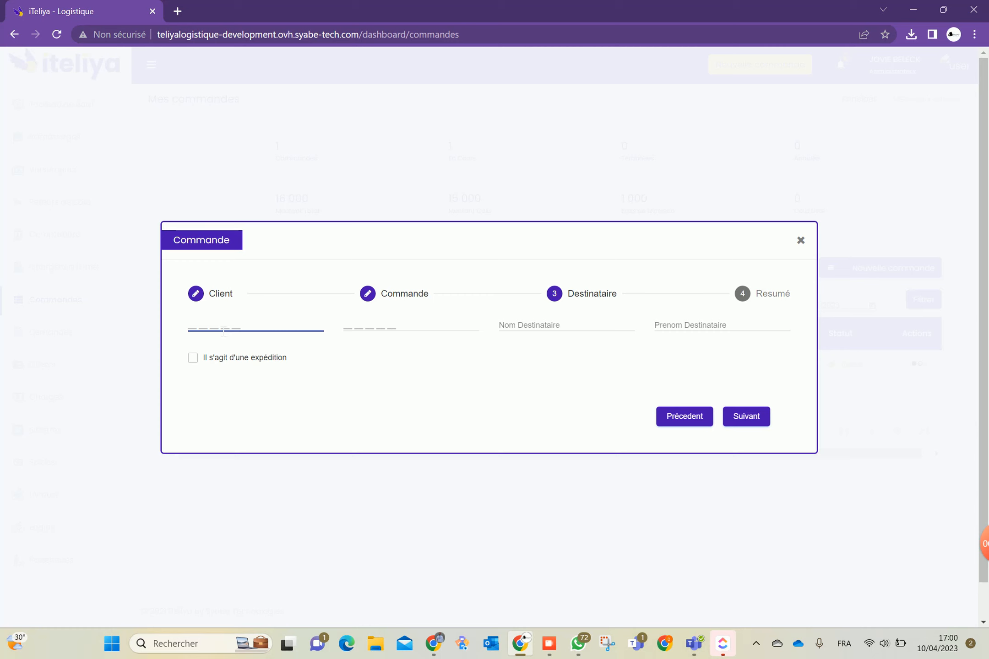
key("Tab")
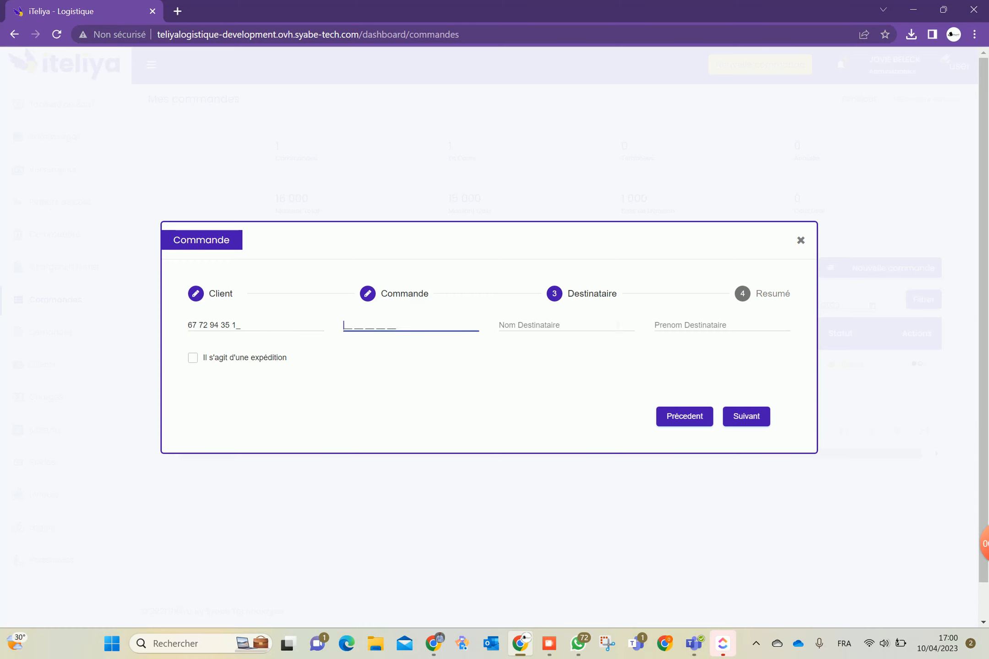
left_click(552, 332)
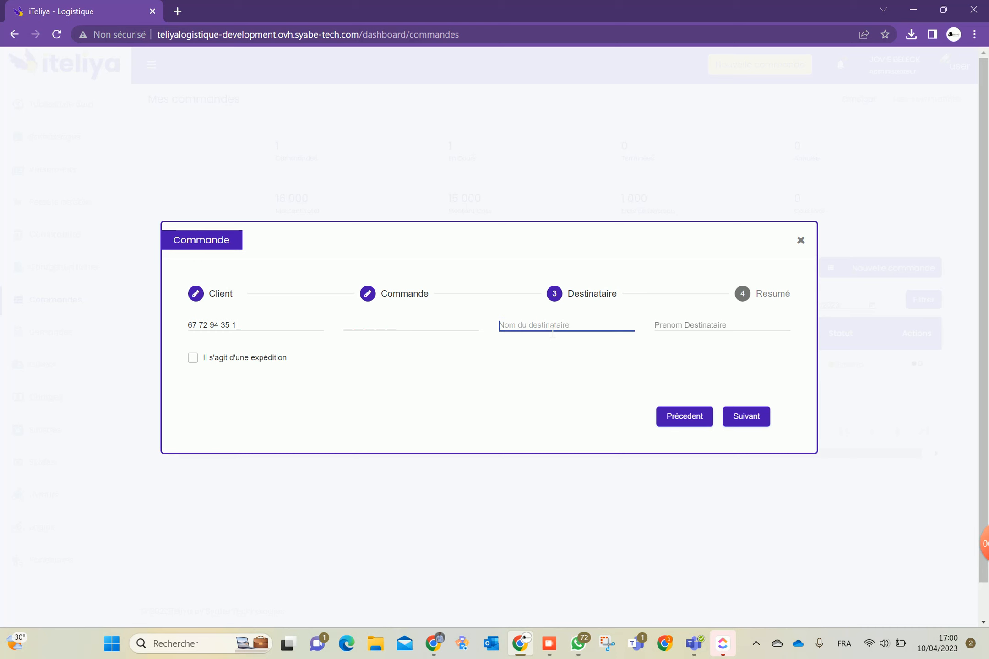
type("M.")
left_click(705, 335)
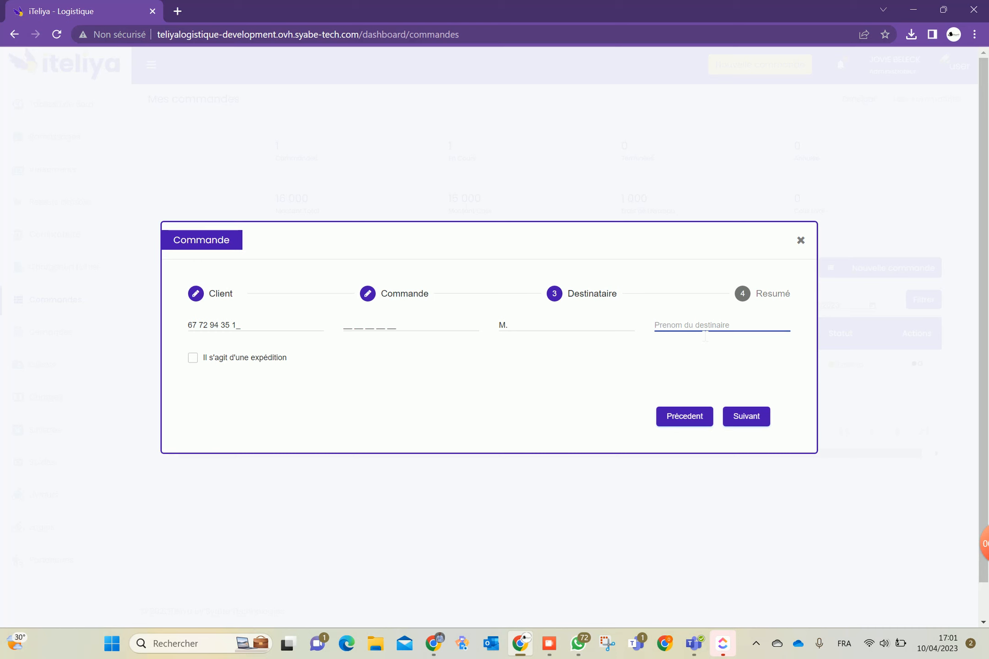
type("XXX")
key("BackSpace")
key("BackSpace")
key("BackSpace")
type("Test")
left_click(751, 415)
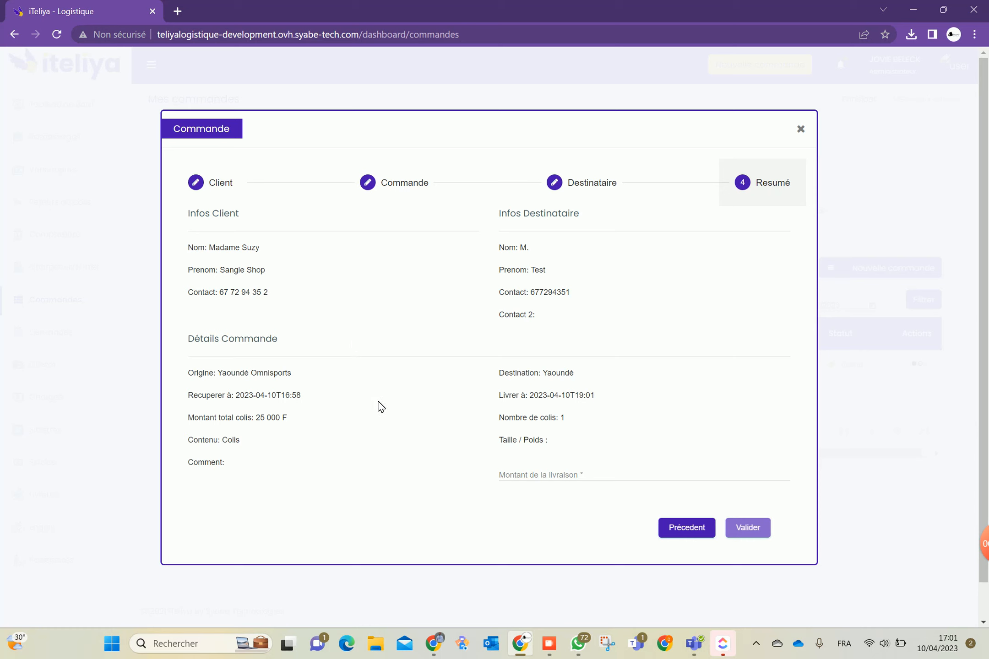
Enter a 2000 F delivery fee on the Resumé step and save the Yaoundé order
left_click(520, 478)
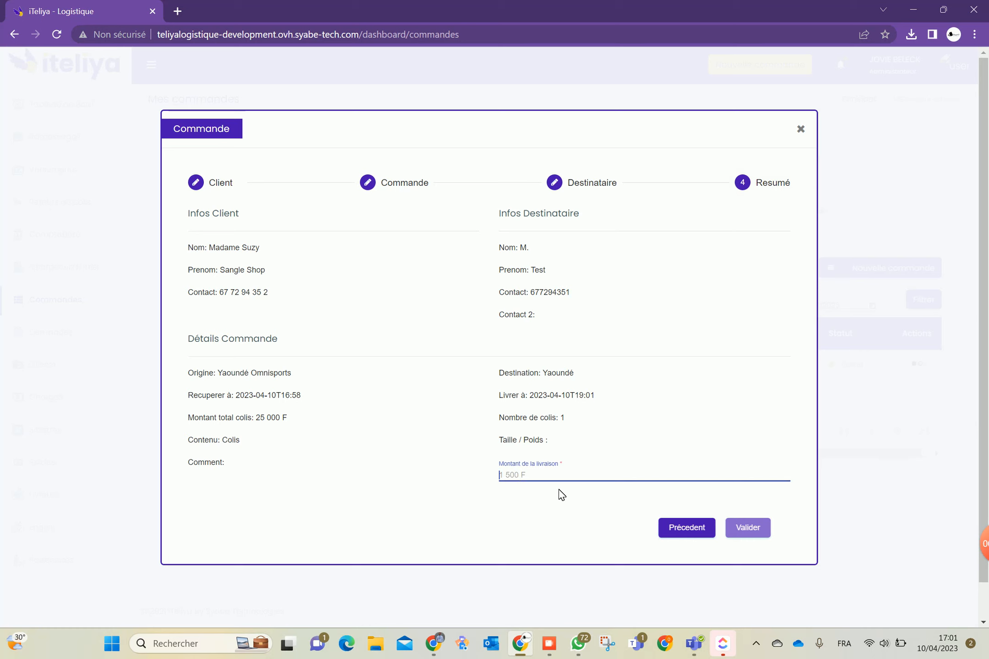
type("2000")
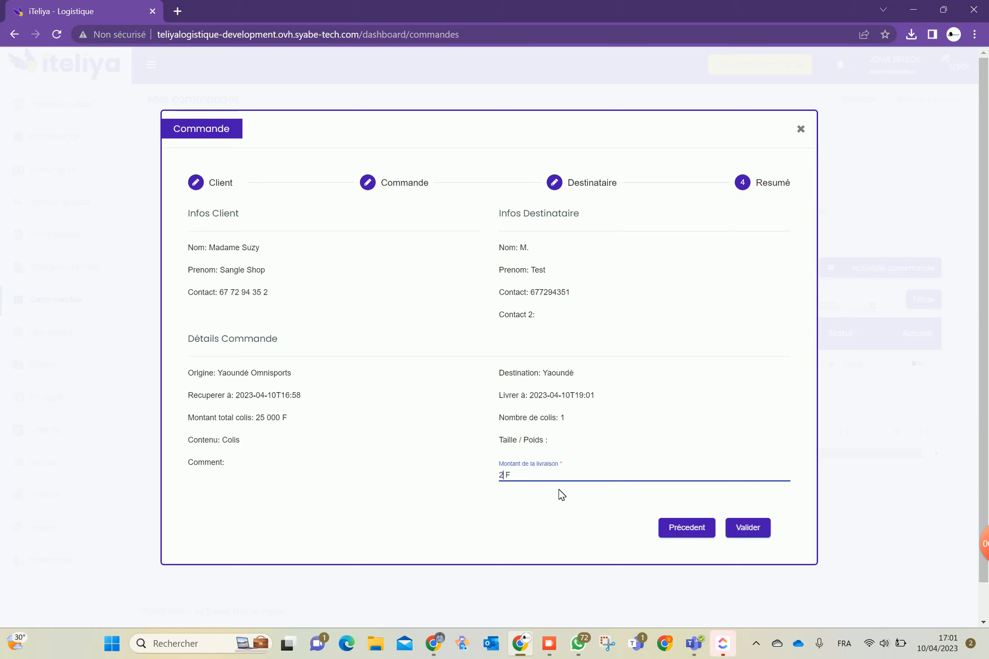
left_click(751, 529)
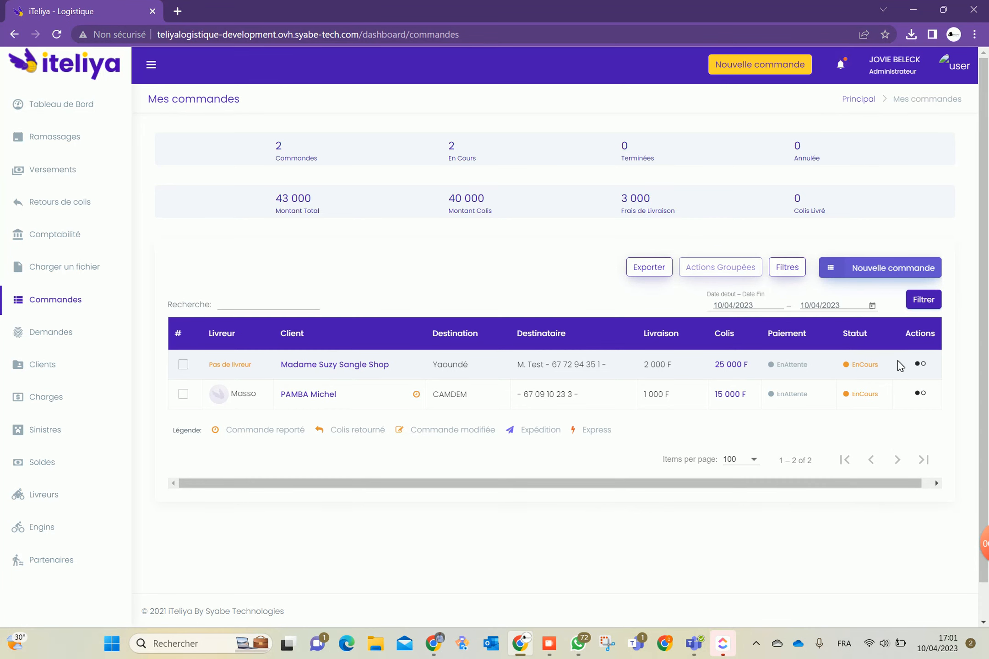
Assign the only available driver to the new Yaoundé order via Affecter
left_click(921, 365)
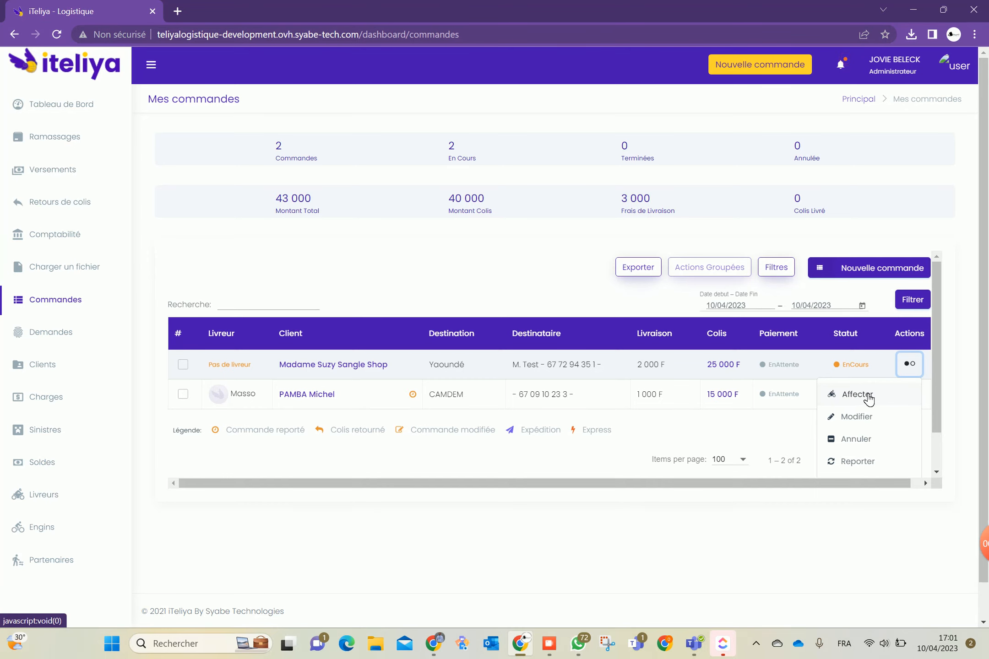
left_click(867, 397)
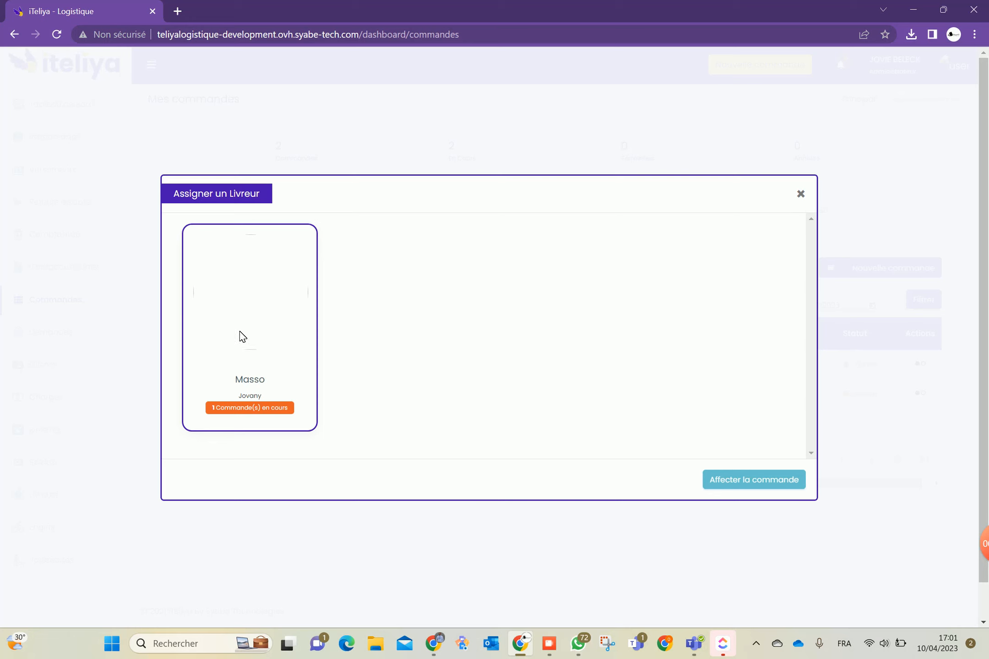
left_click(239, 331)
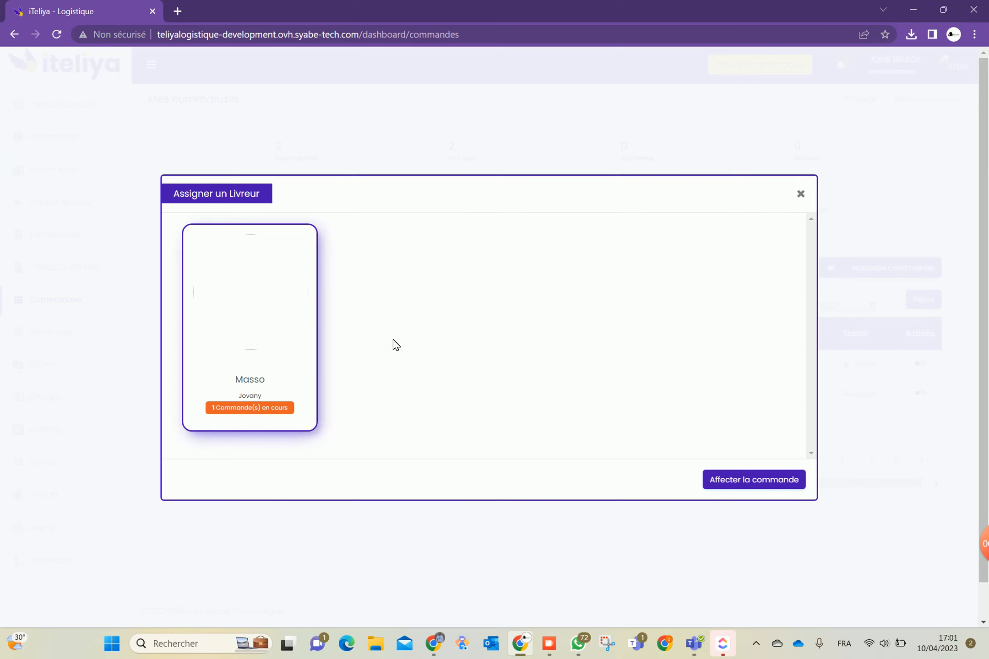
left_click(742, 480)
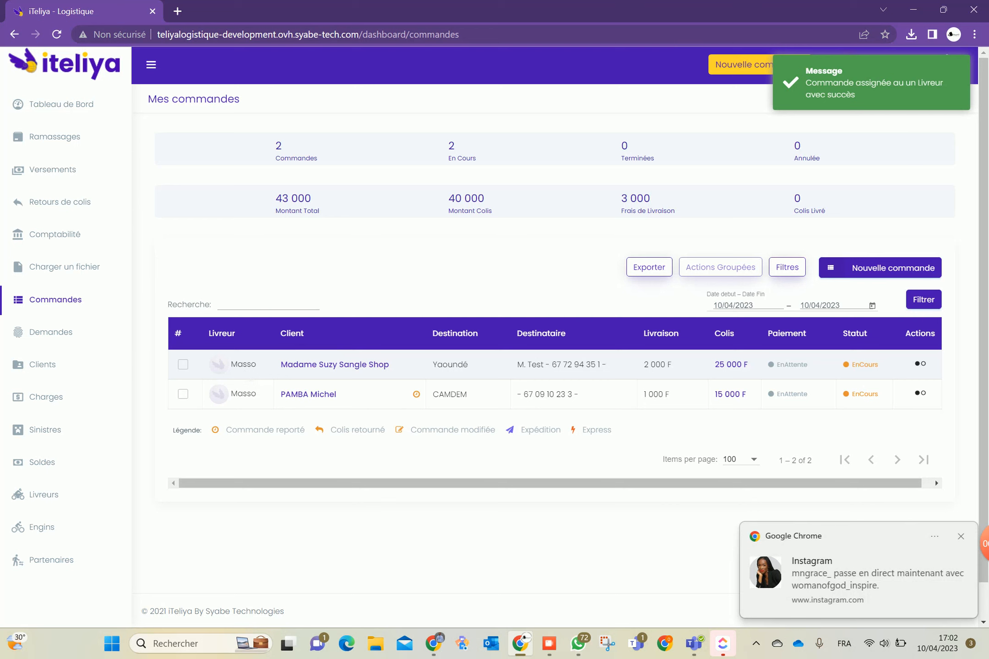
Dismiss the browser notification and reopen the Yaoundé order's Actions menu
left_click(962, 537)
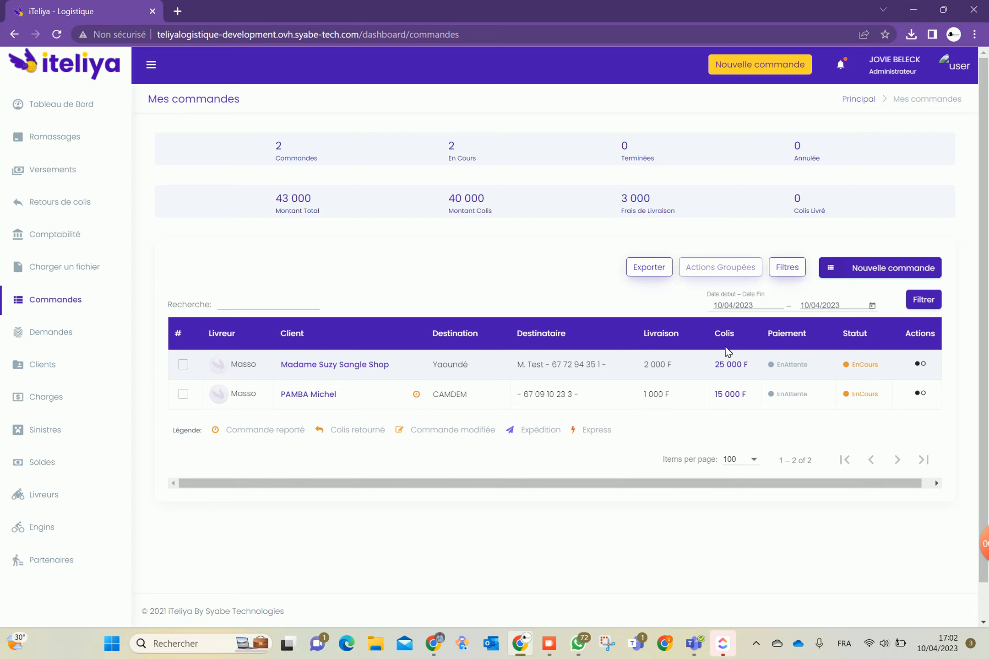
left_click(922, 365)
scroll(896, 389, "down", 2)
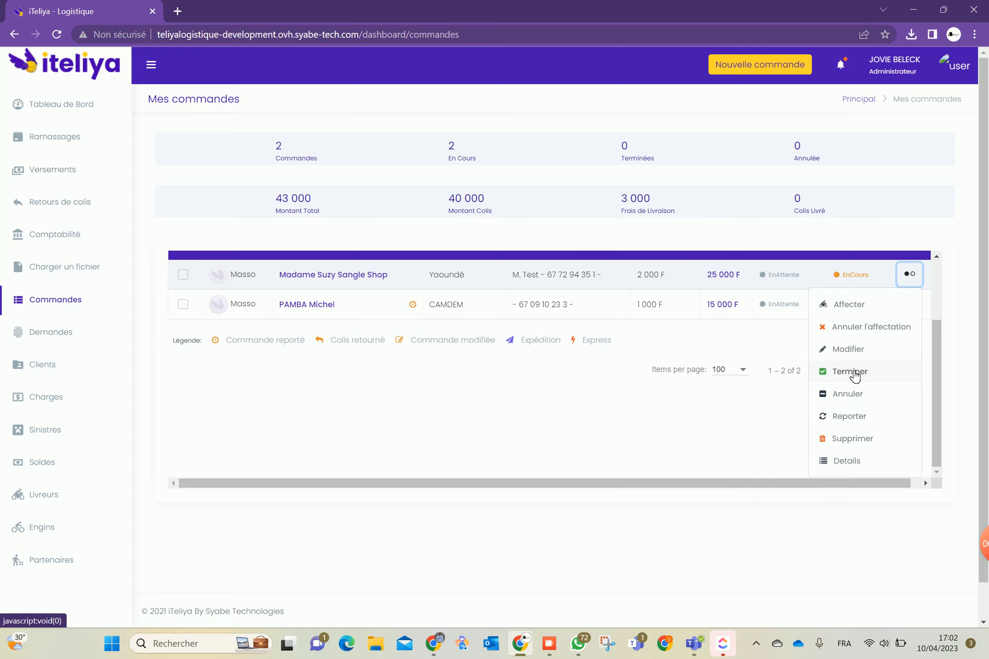
left_click(859, 418)
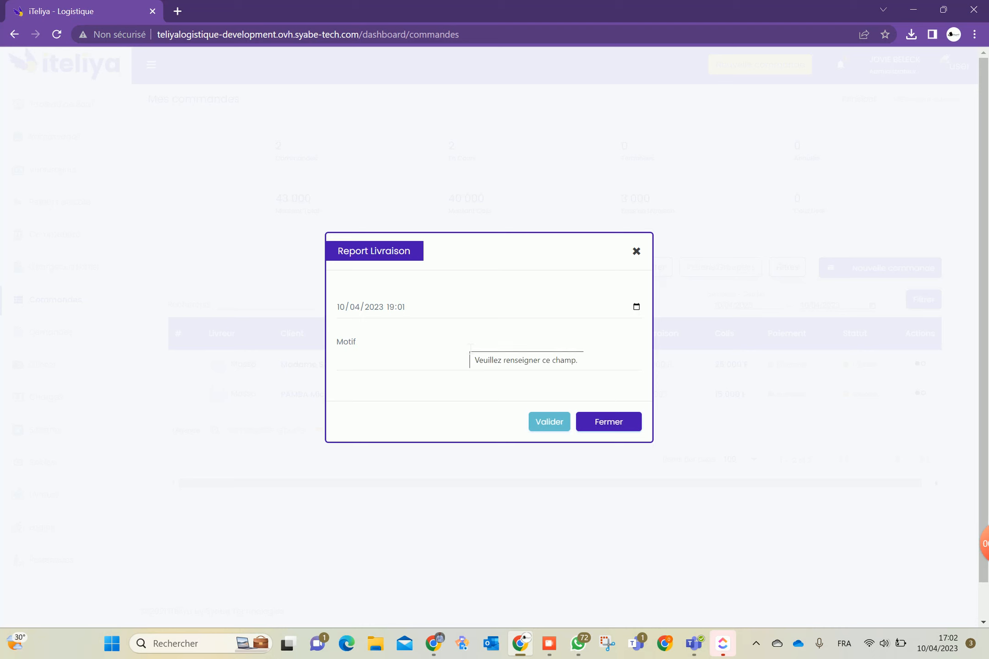
left_click(636, 307)
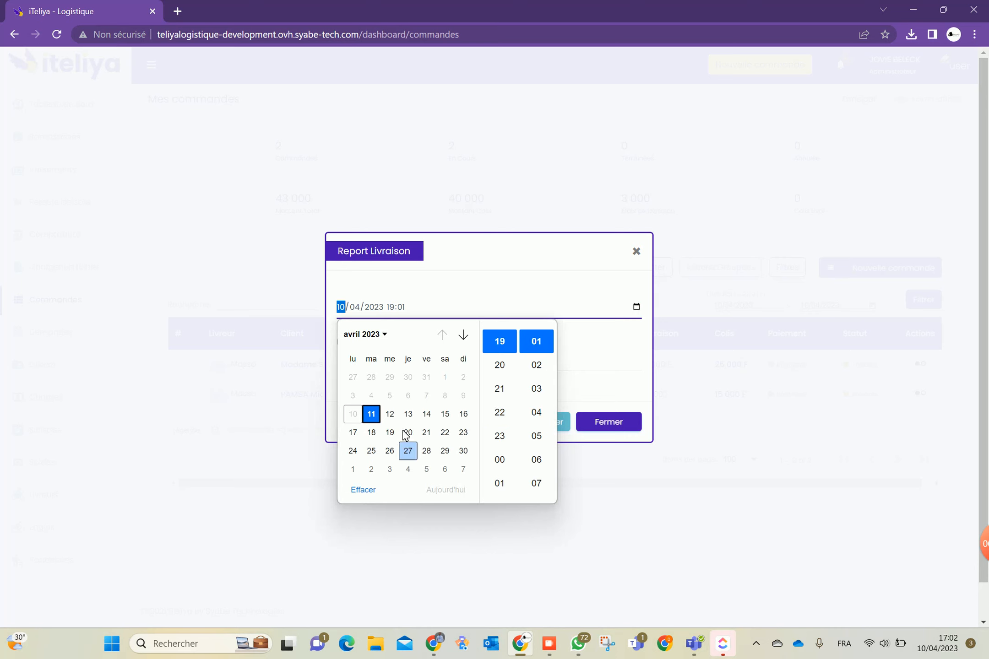
left_click(369, 415)
left_click(599, 351)
left_click(637, 308)
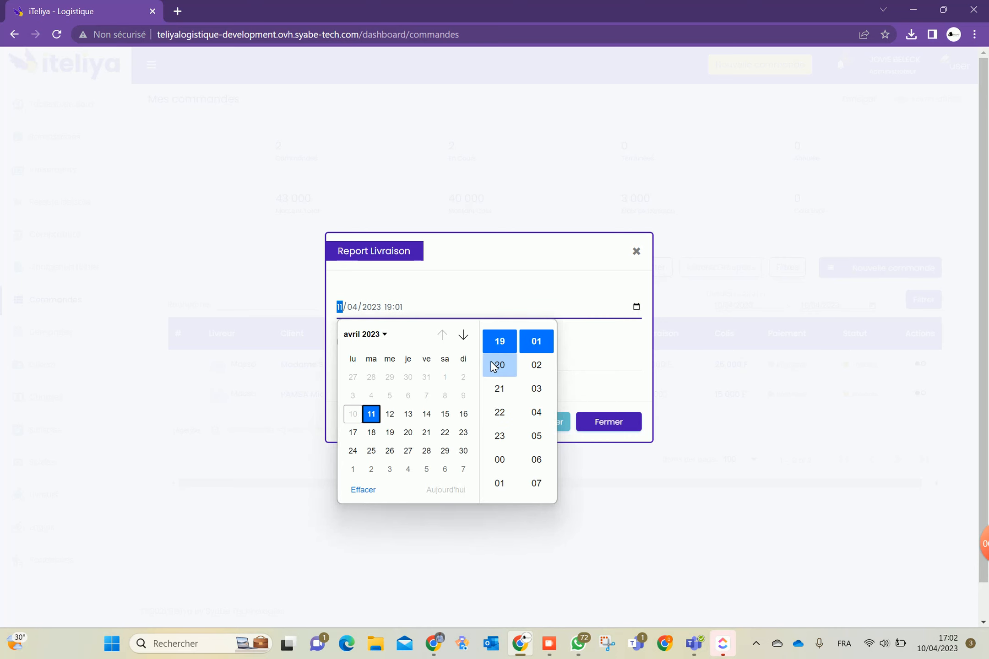
scroll(534, 388, "up", 11)
scroll(505, 379, "down", 5)
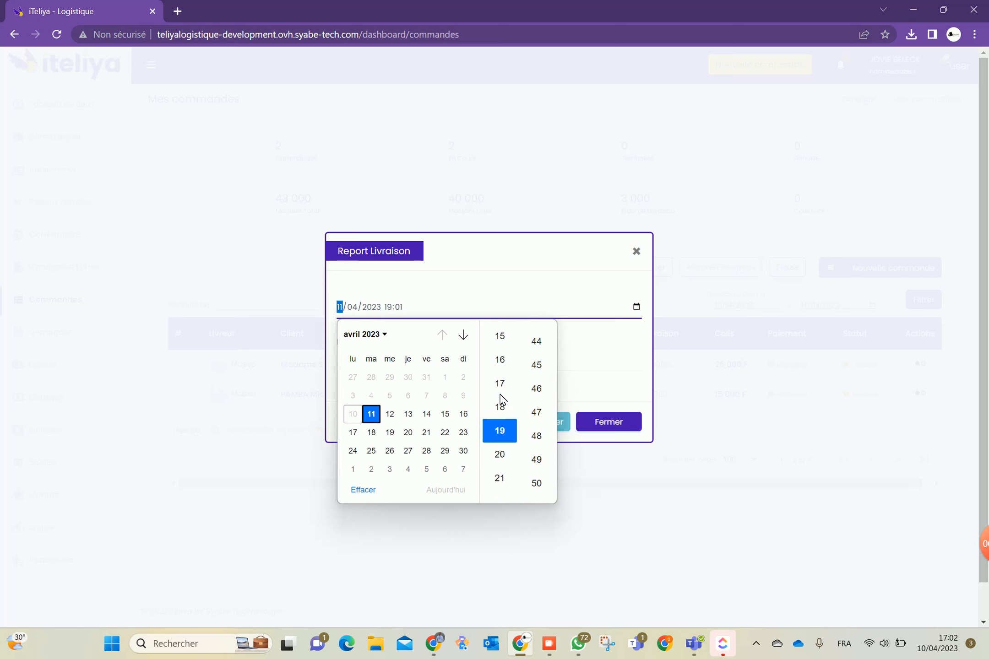
scroll(503, 380, "up", 6)
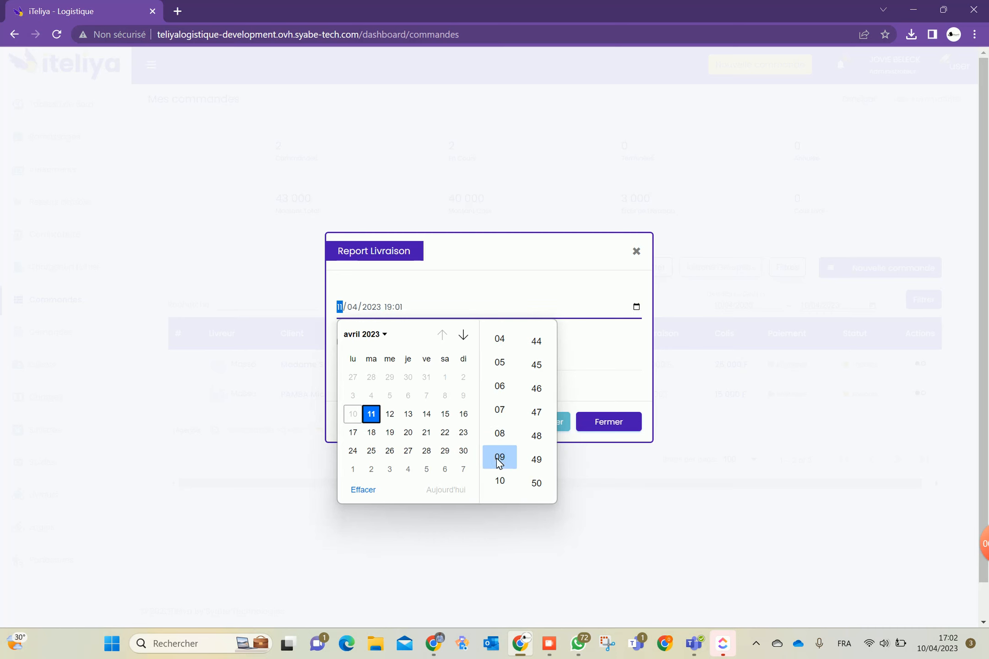
left_click(500, 483)
scroll(535, 389, "up", 20)
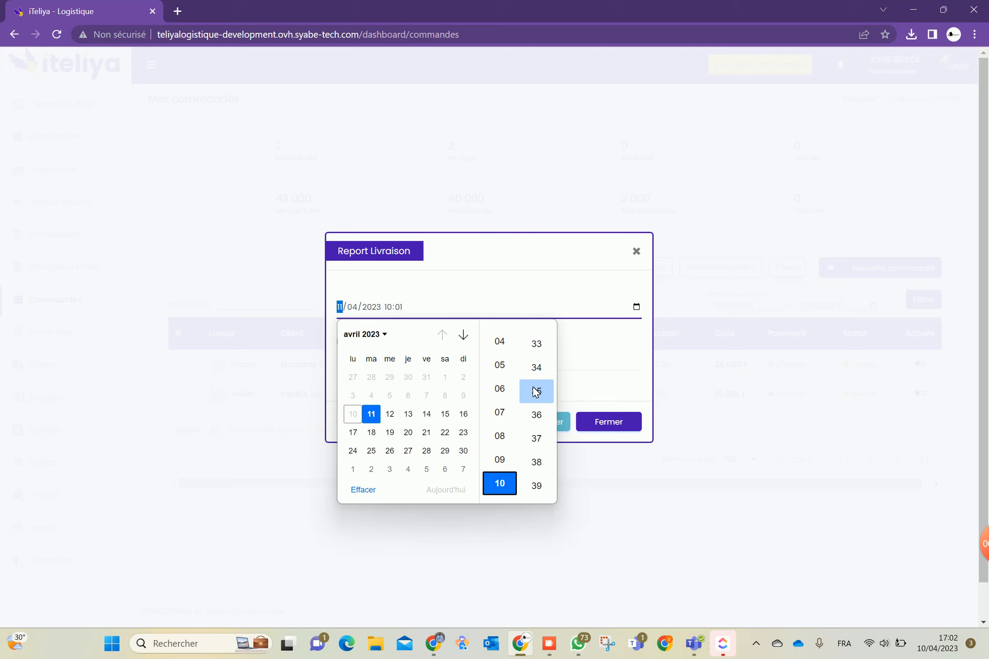
scroll(535, 392, "down", 20)
scroll(534, 390, "down", 6)
left_click(537, 364)
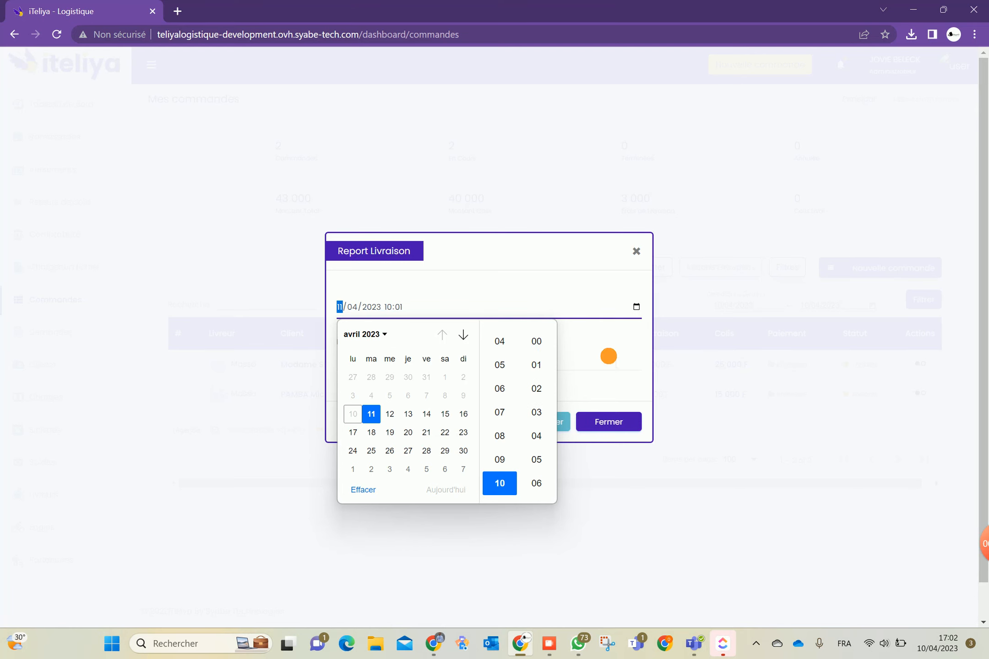
left_click(608, 356)
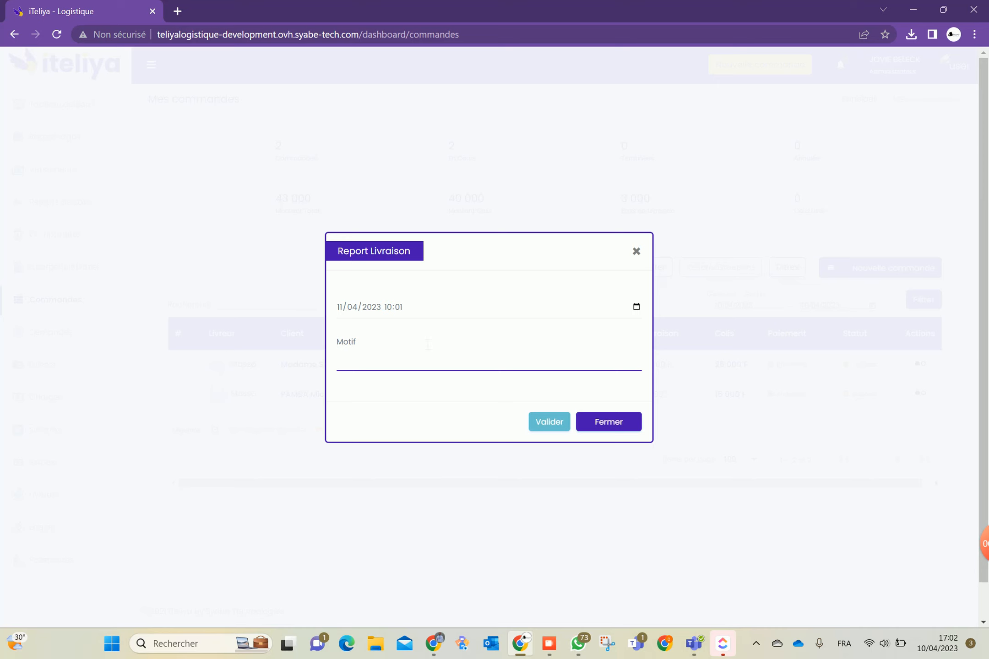
left_click(607, 422)
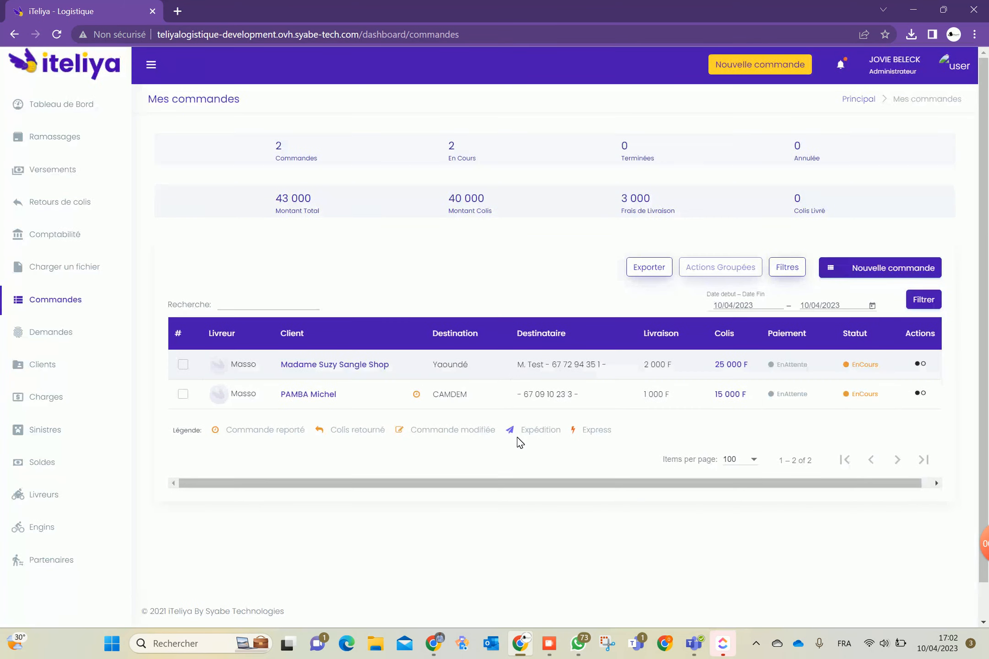
Delete the Yaoundé order with Supprimer and OUI, then go to Demandes
mouse_move(324, 372)
left_click(929, 369)
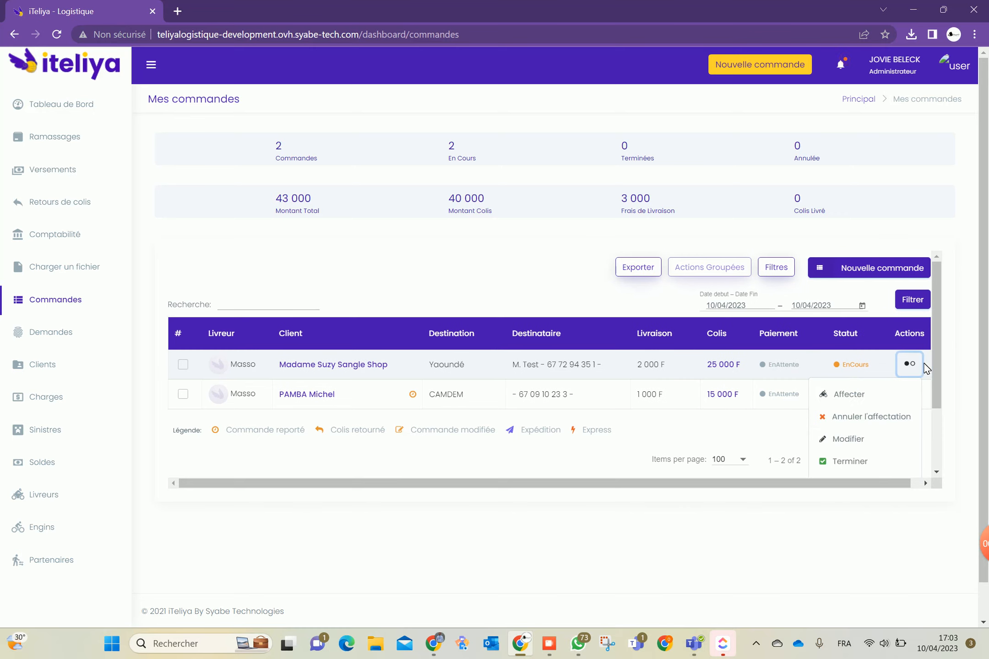
scroll(859, 439, "down", 1)
scroll(859, 440, "down", 1)
left_click(851, 439)
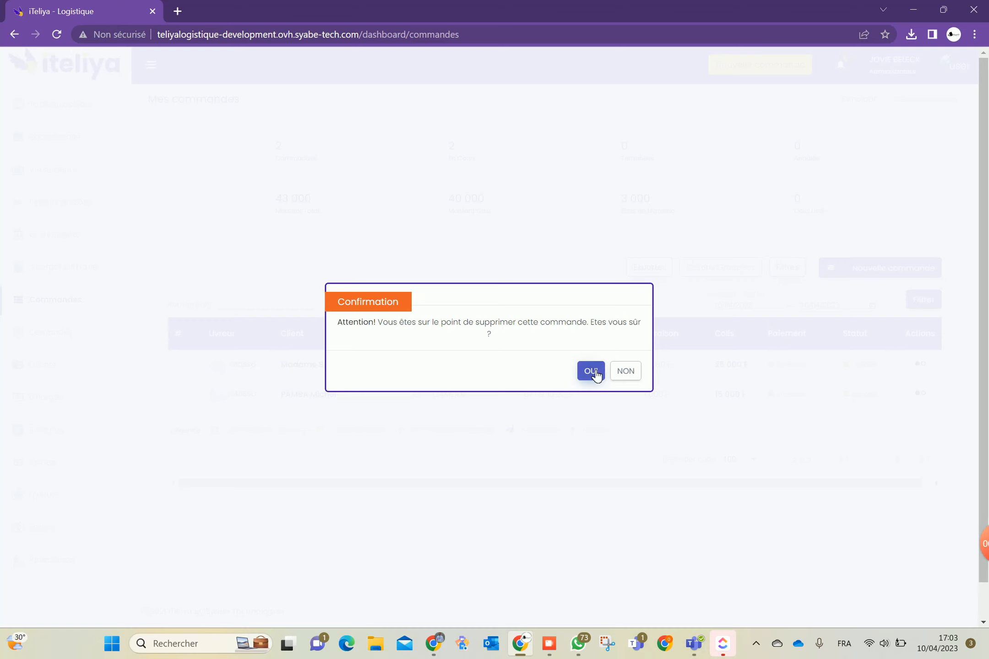
left_click(594, 373)
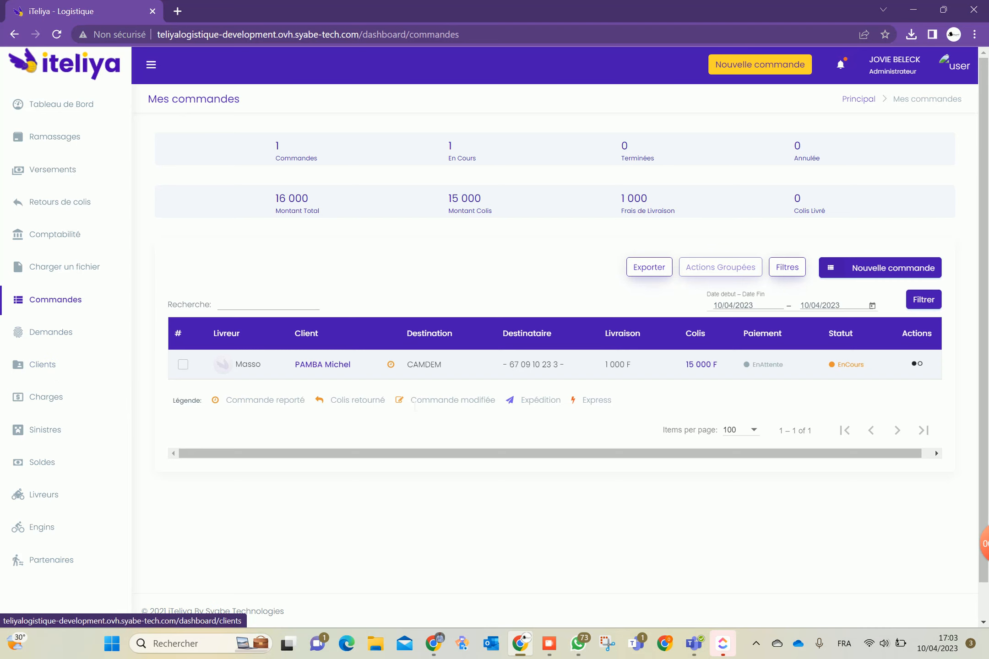
left_click(62, 339)
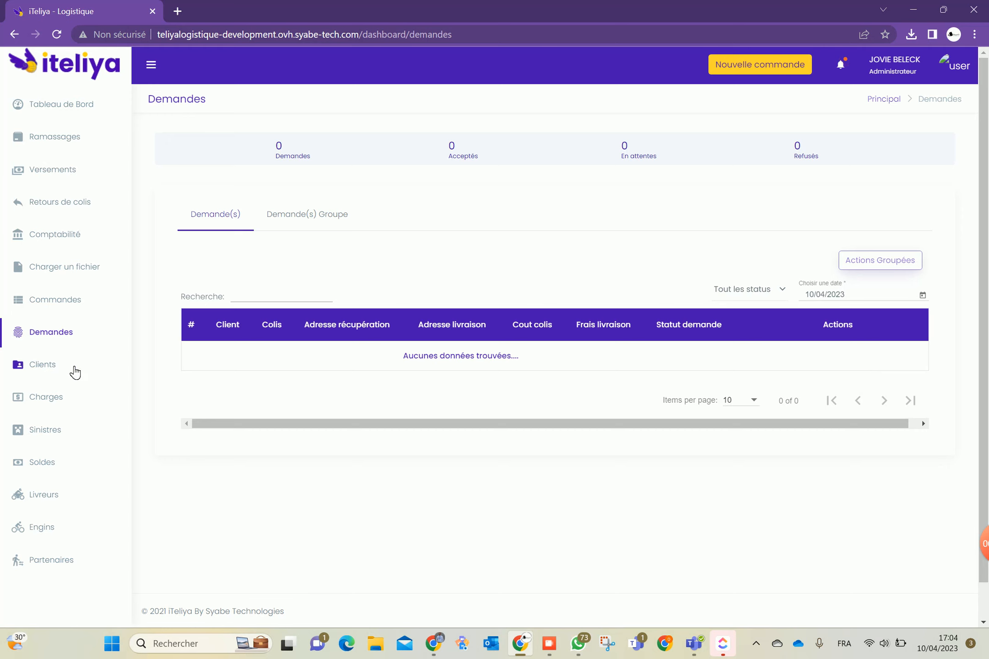
View the two-client list, select the second client's contact number, and return to Commandes
left_click(53, 369)
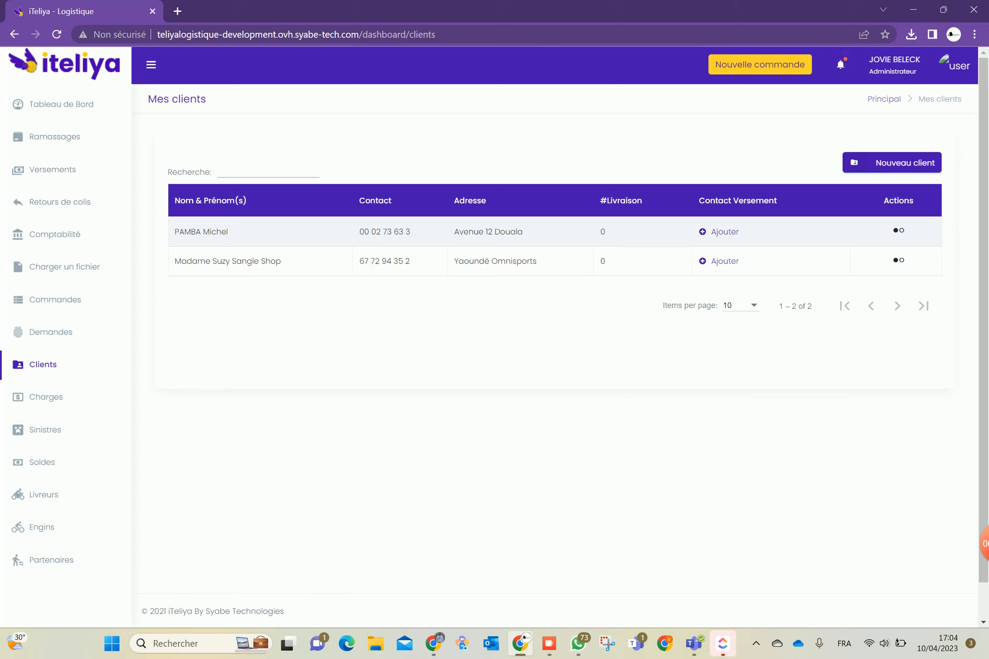
left_click_drag(368, 269, 414, 270)
key("ctrl+c")
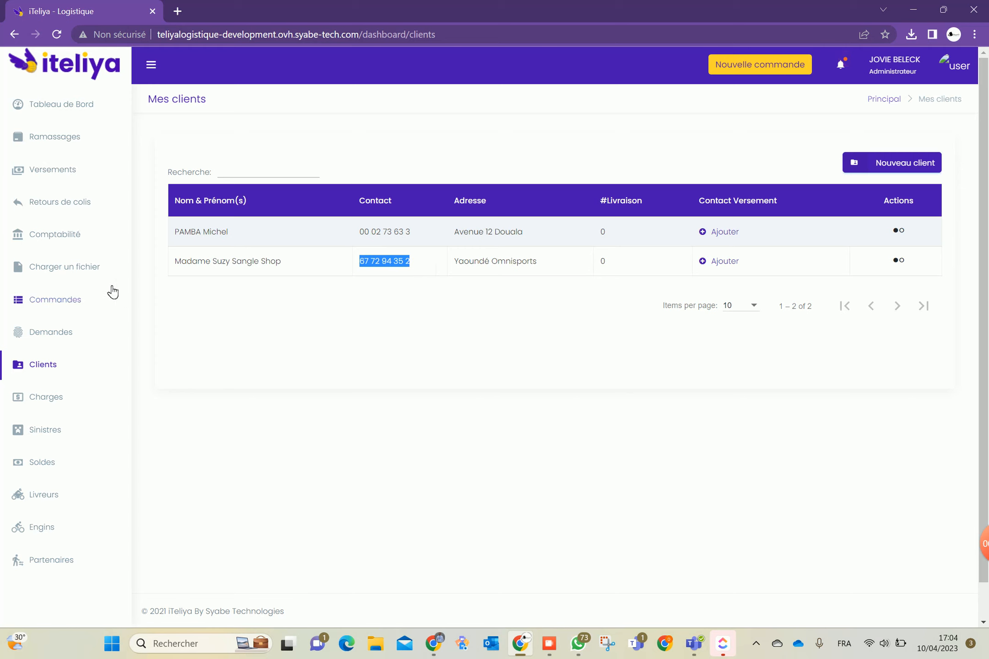
left_click(63, 305)
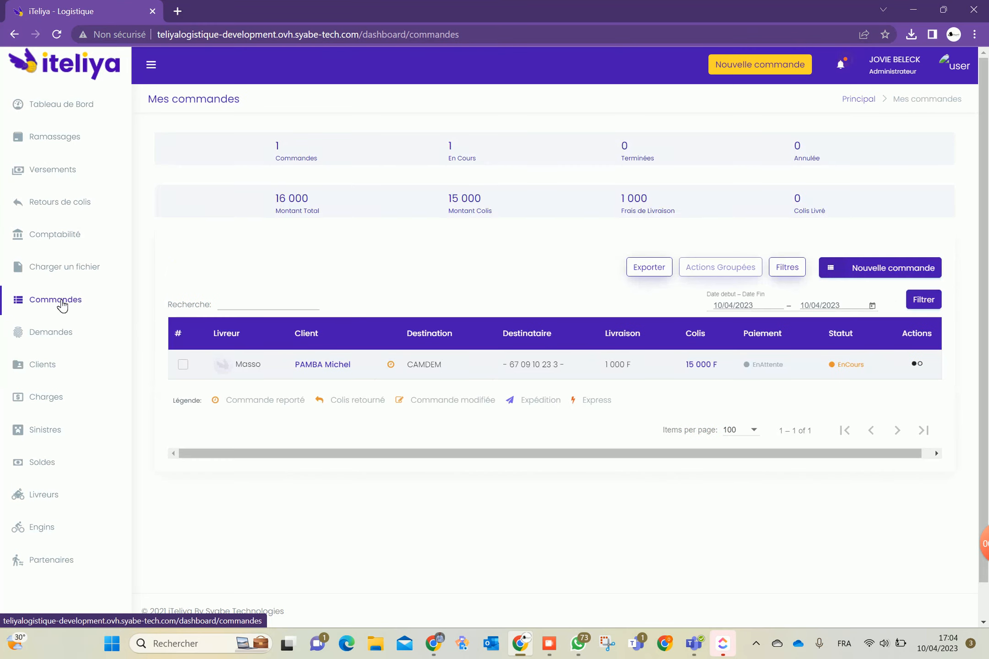
left_click(864, 269)
left_click(220, 360)
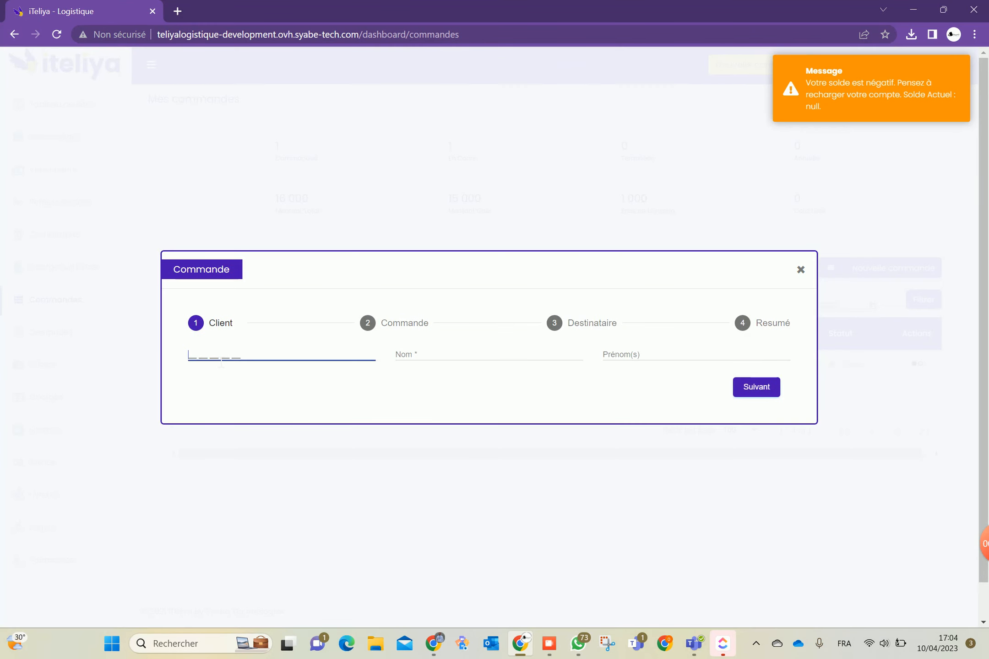
key("ctrl+v")
left_click(484, 394)
left_click(252, 350)
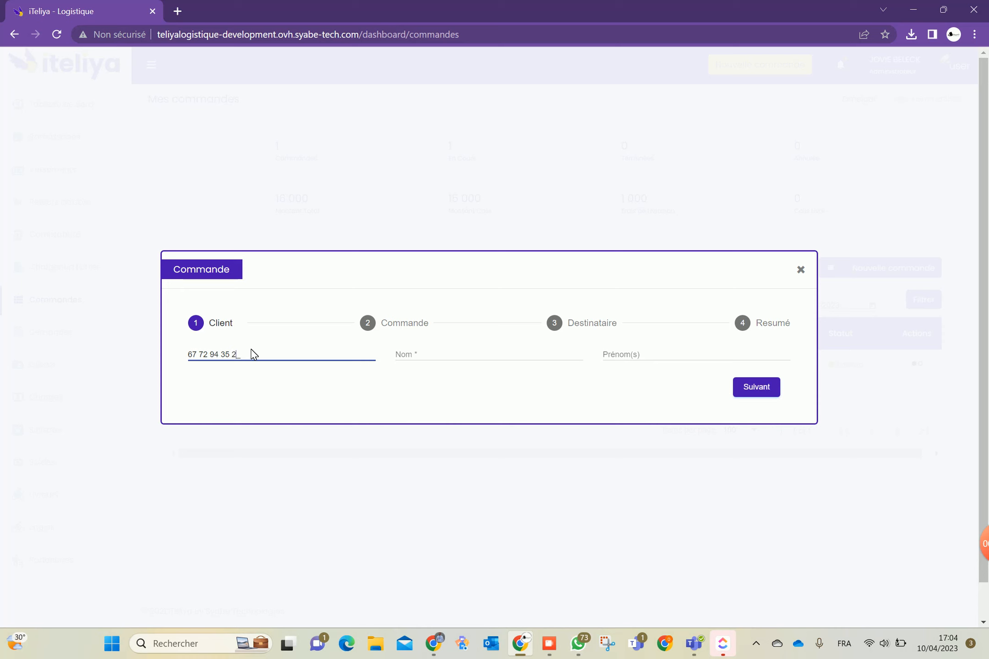
left_click(403, 412)
left_click(800, 270)
left_click(55, 367)
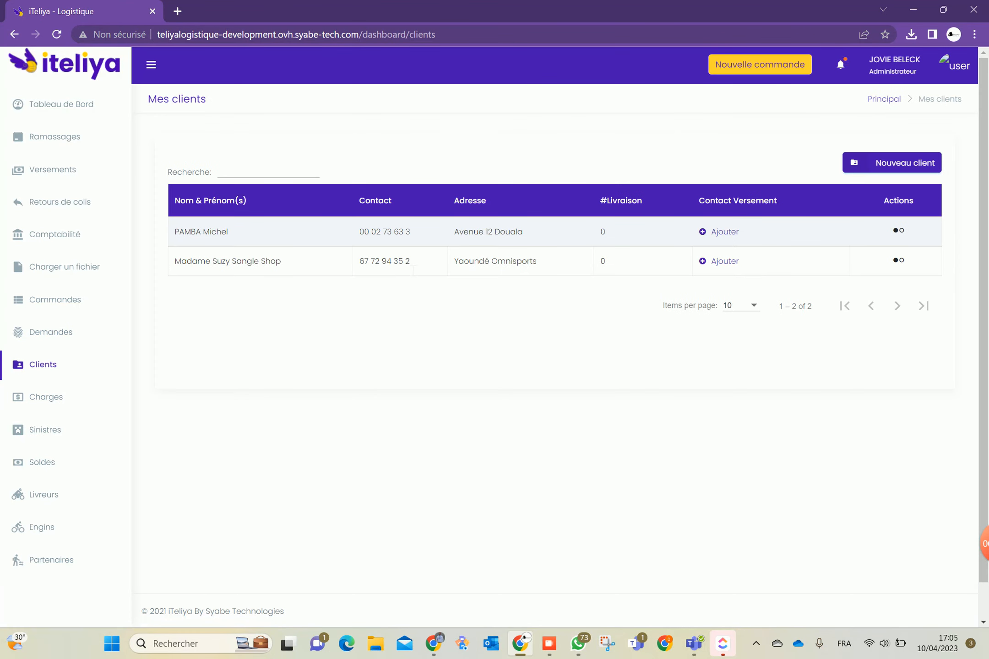
triple_click(369, 266)
right_click(374, 264)
left_click(394, 279)
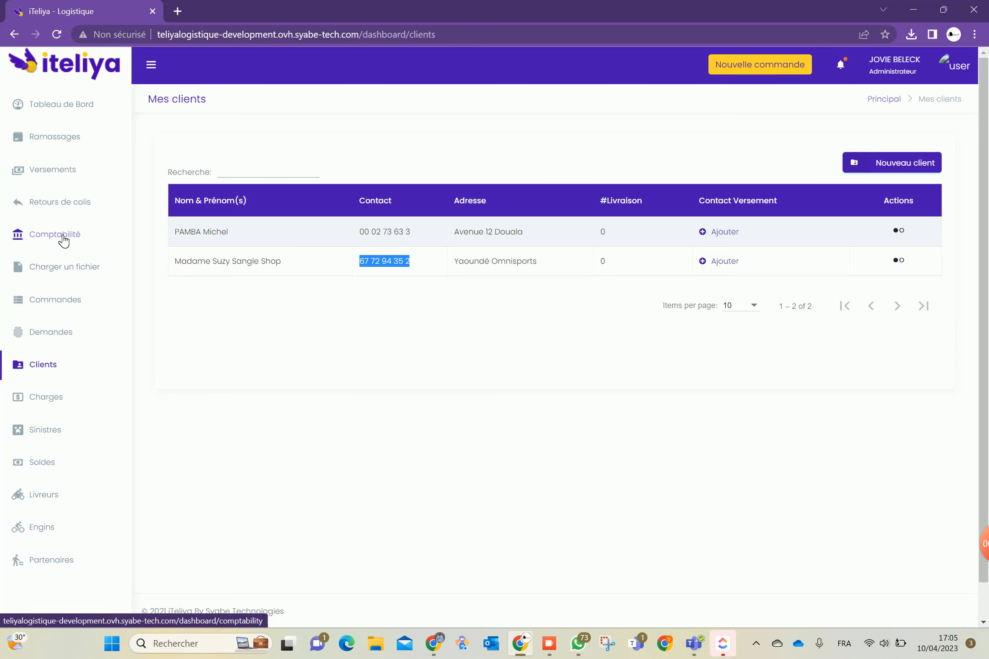
left_click(64, 303)
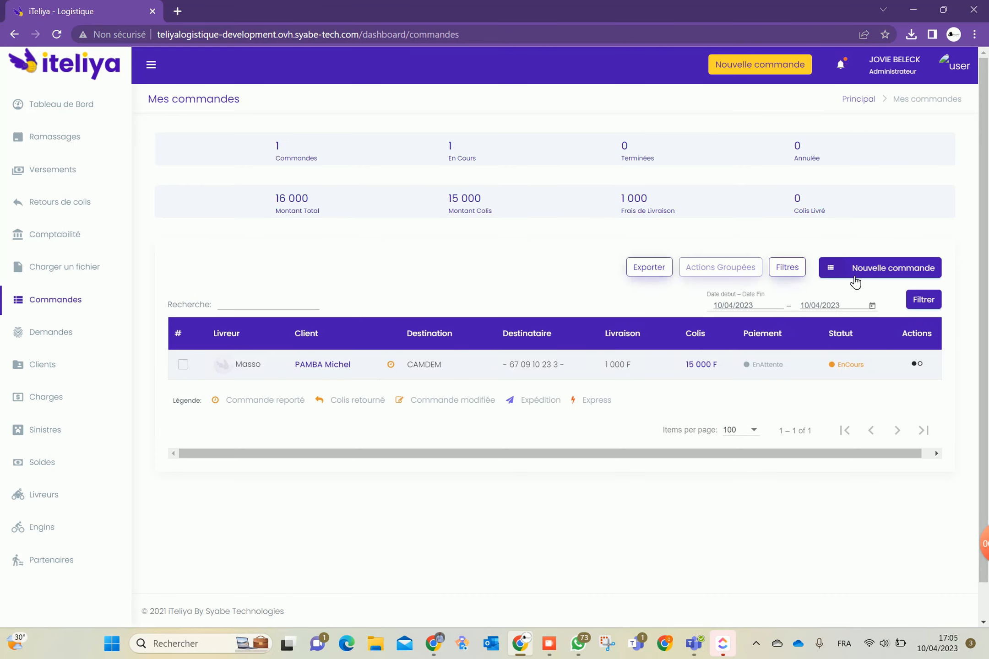
left_click(853, 276)
left_click(200, 362)
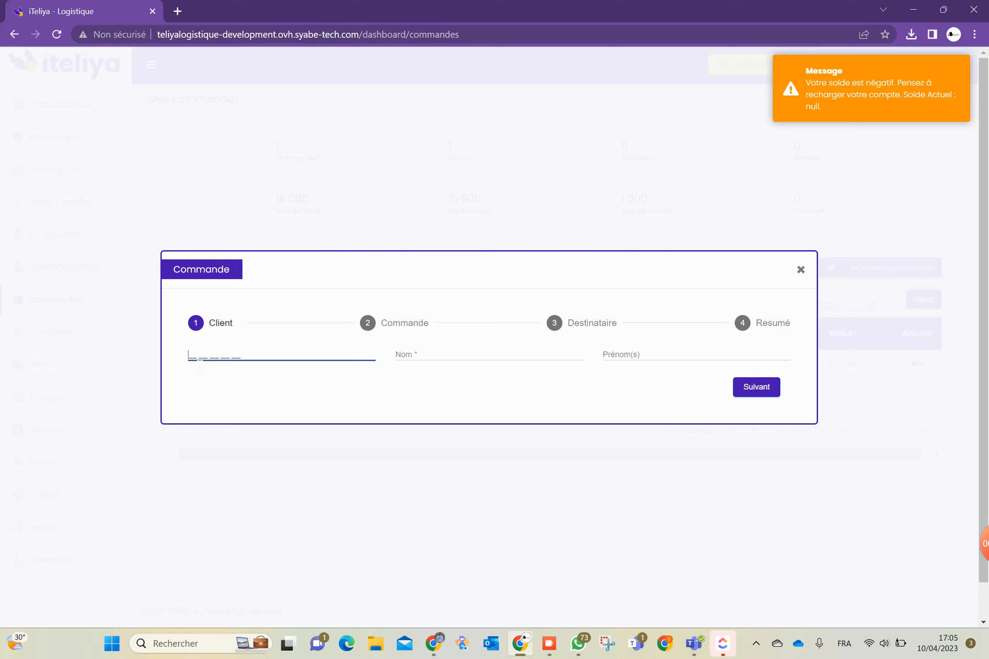
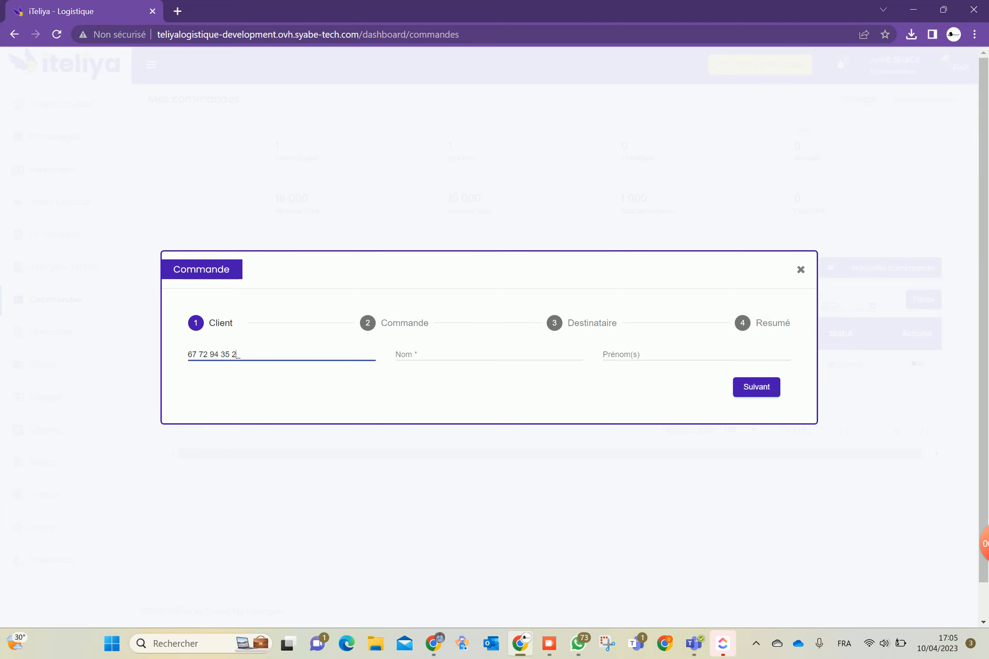
left_click(406, 352)
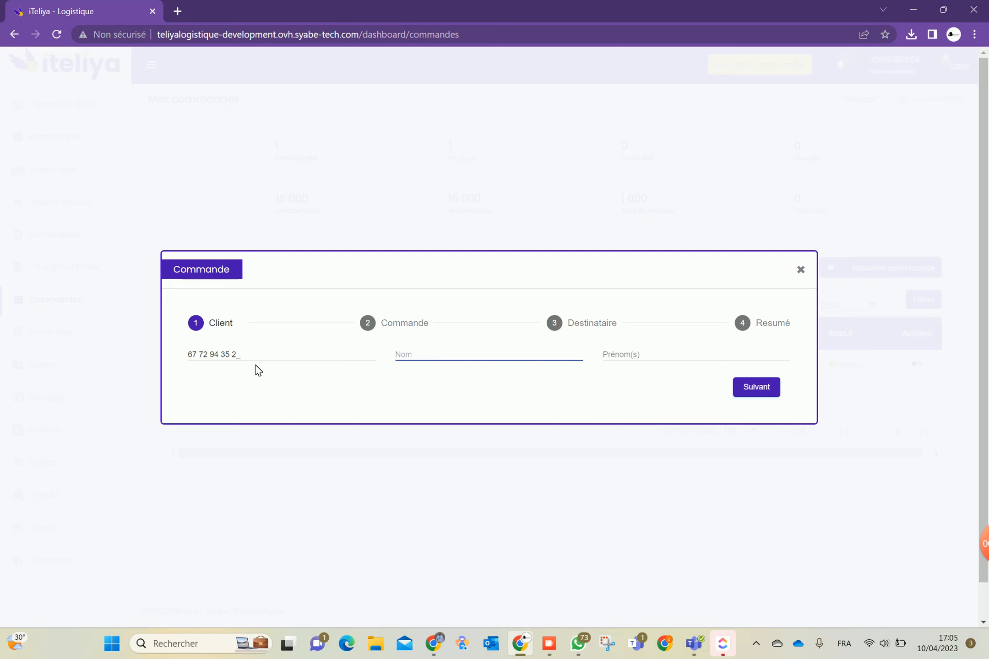
left_click(804, 271)
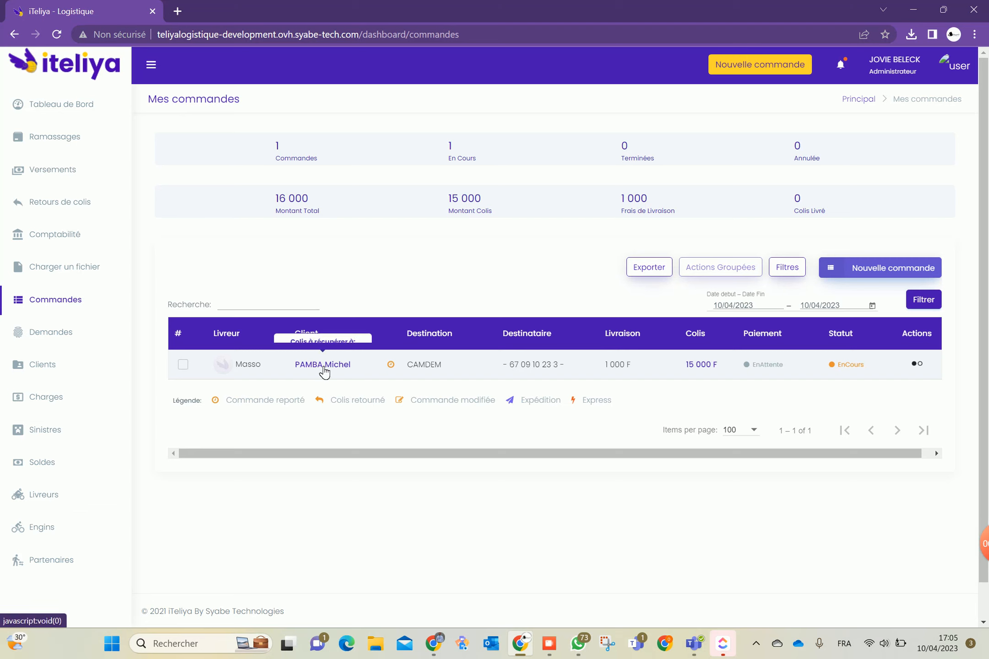
Go to the Mes clients page from the sidebar
left_click(59, 366)
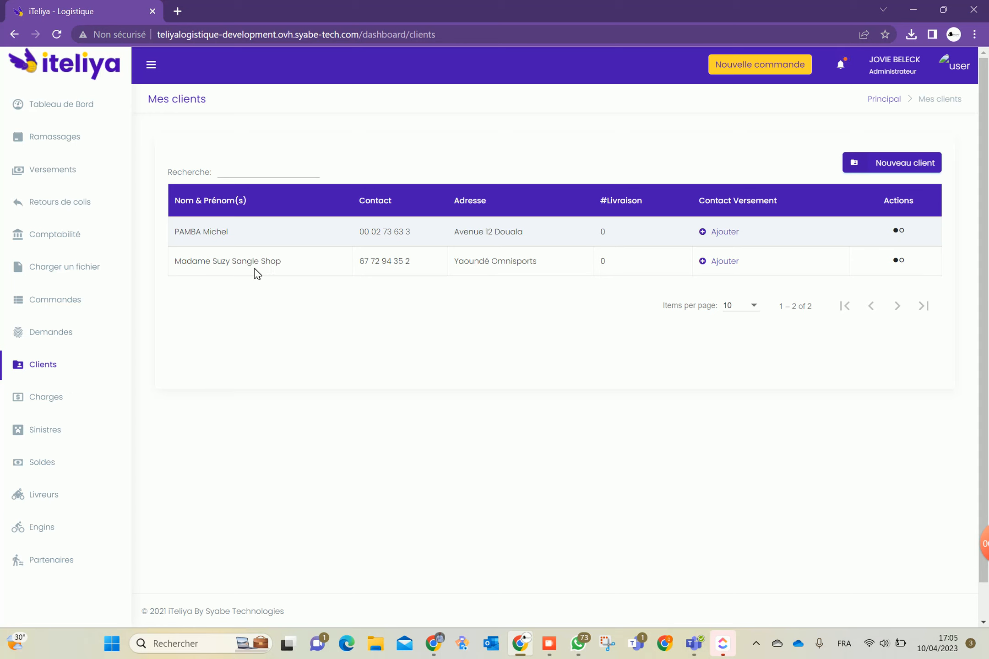
left_click(902, 262)
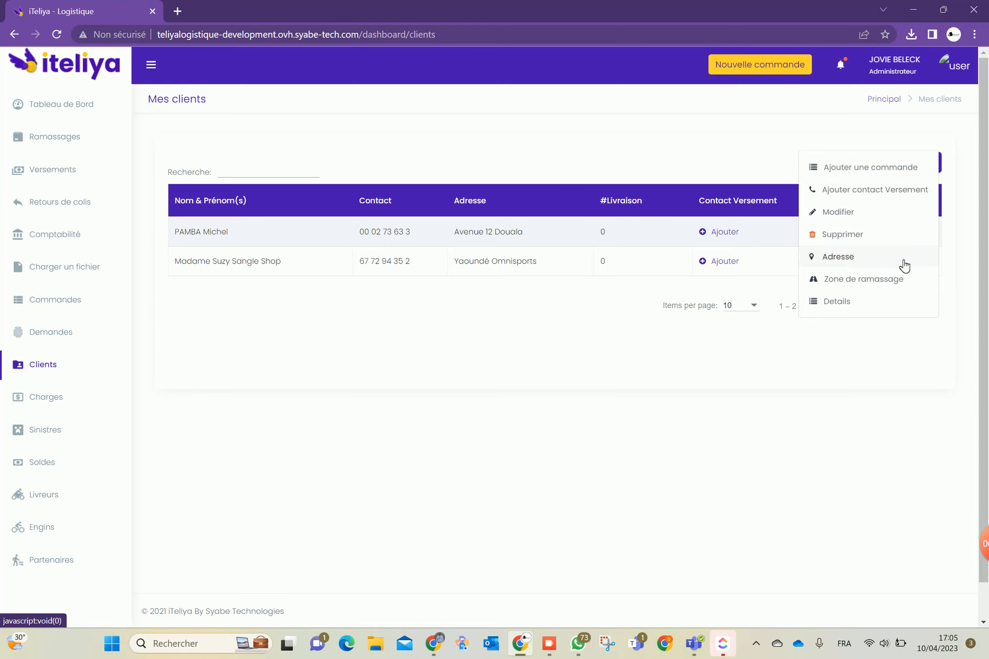
left_click(869, 170)
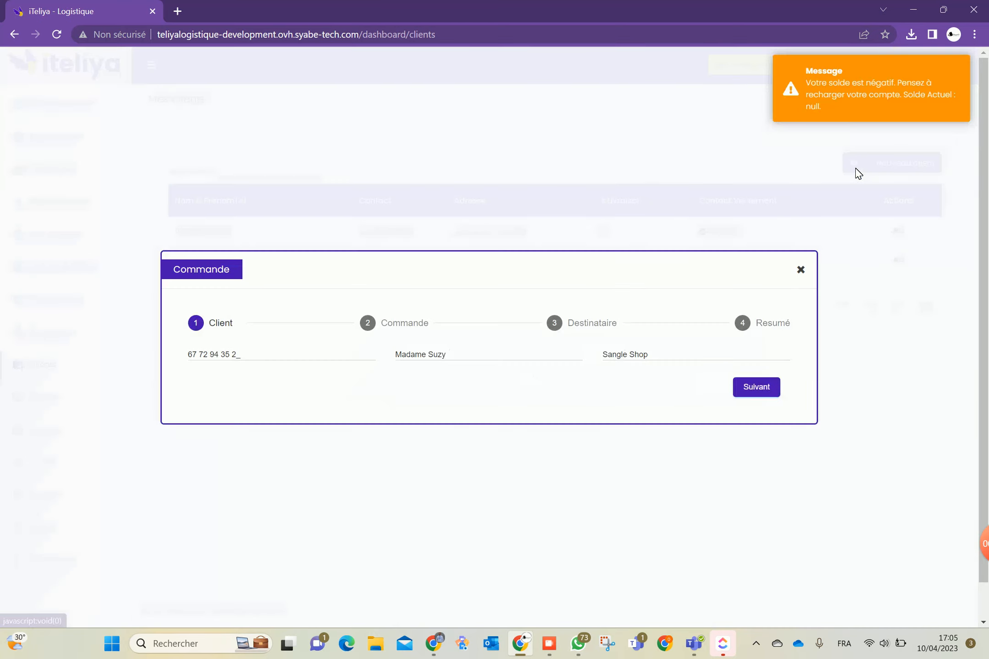
left_click(758, 394)
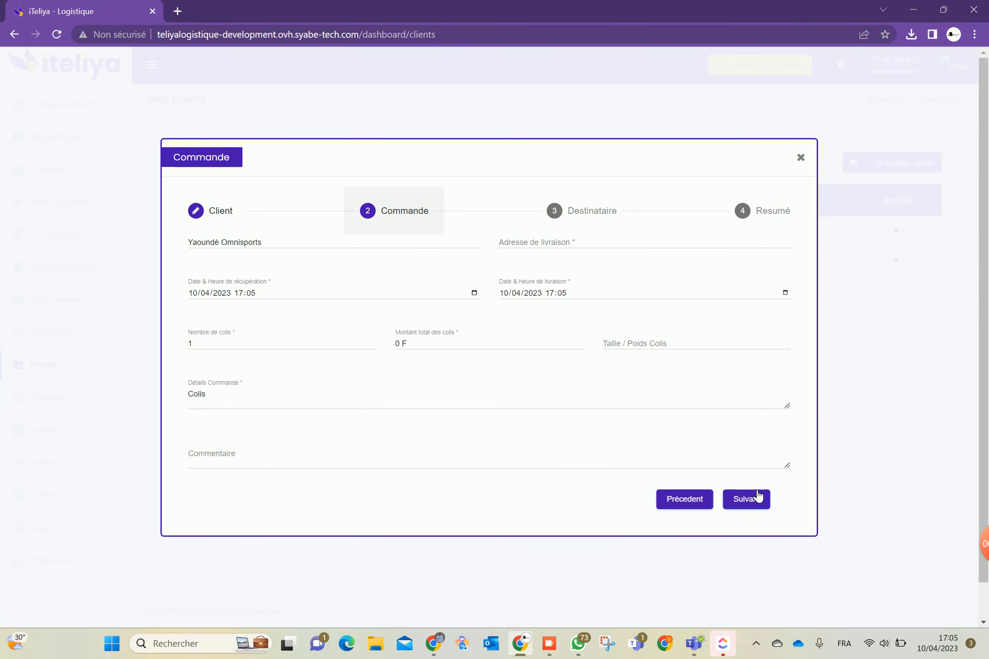
left_click(800, 158)
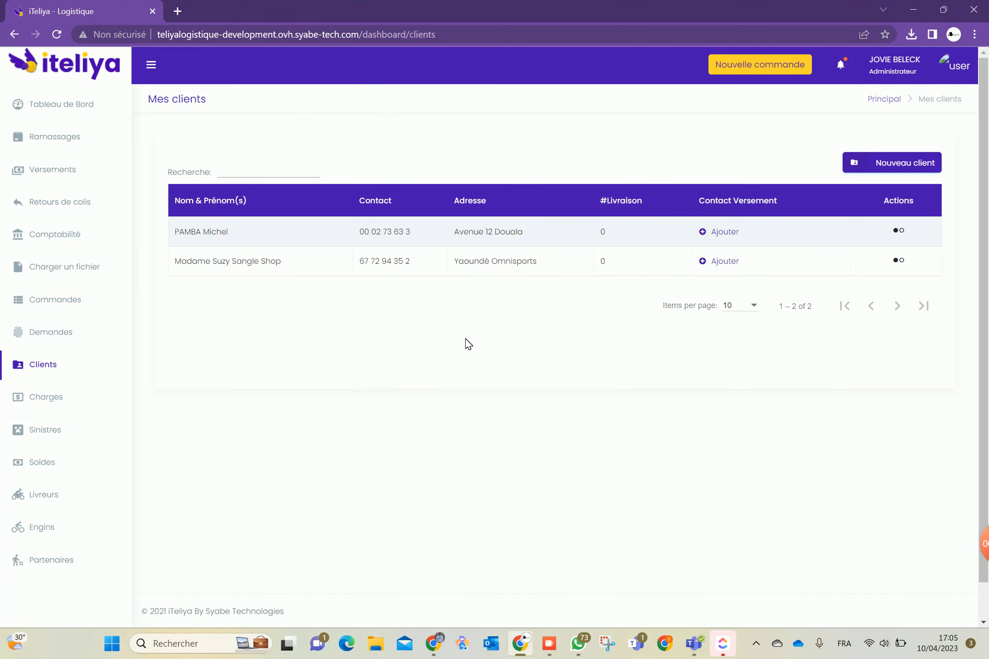
Open and close the new-client form, then select the second client's phone number
left_click(890, 170)
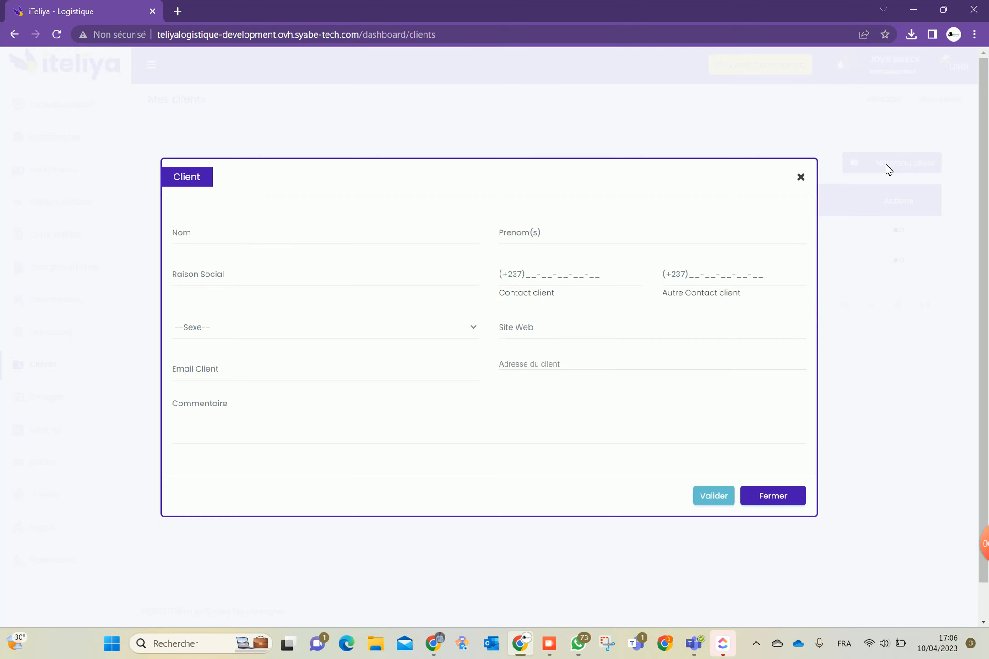
left_click(801, 178)
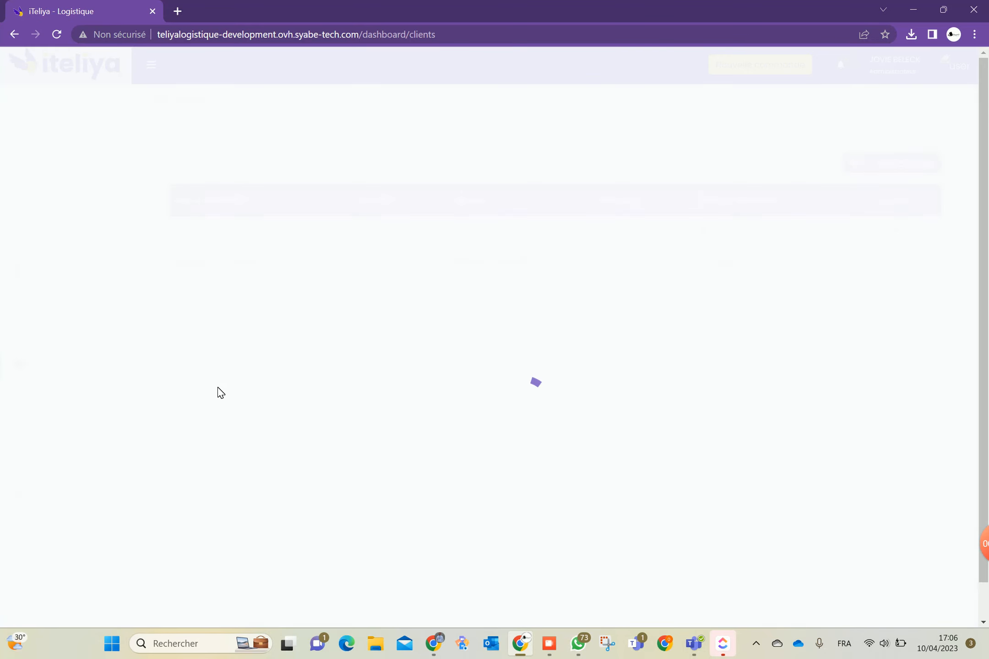
left_click_drag(360, 261, 420, 266)
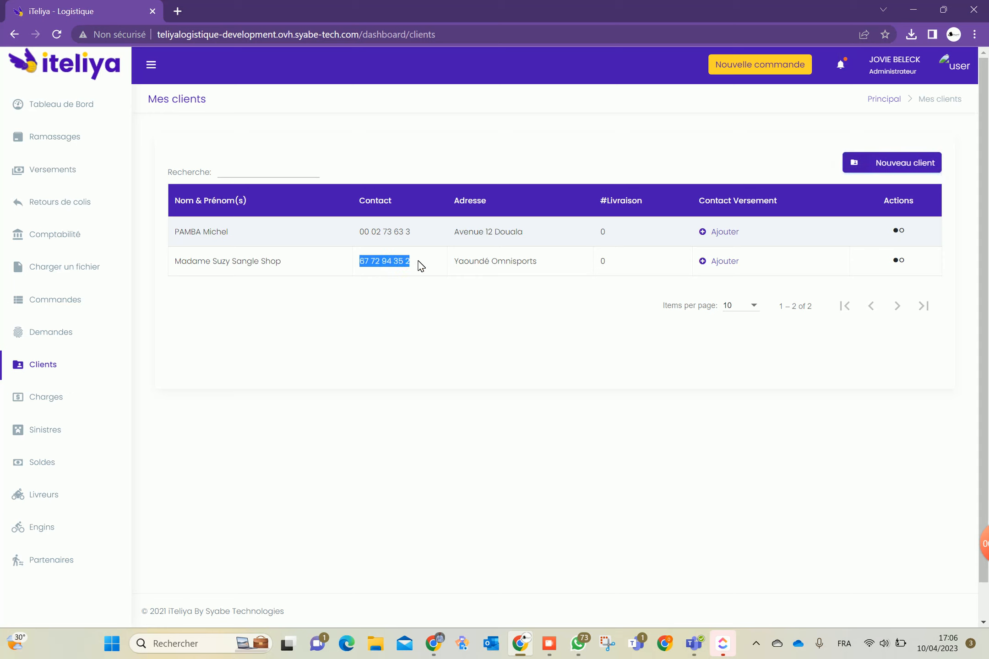
Delete the second client with Supprimer and OUI, then open a blank Nouveau client form
left_click(901, 260)
left_click(847, 234)
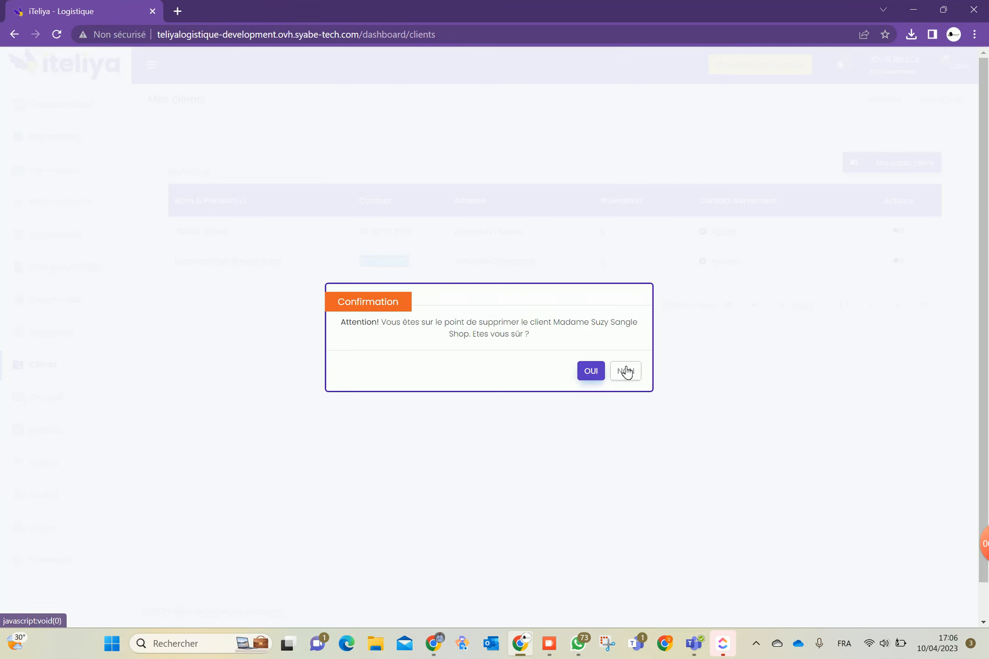
left_click(591, 371)
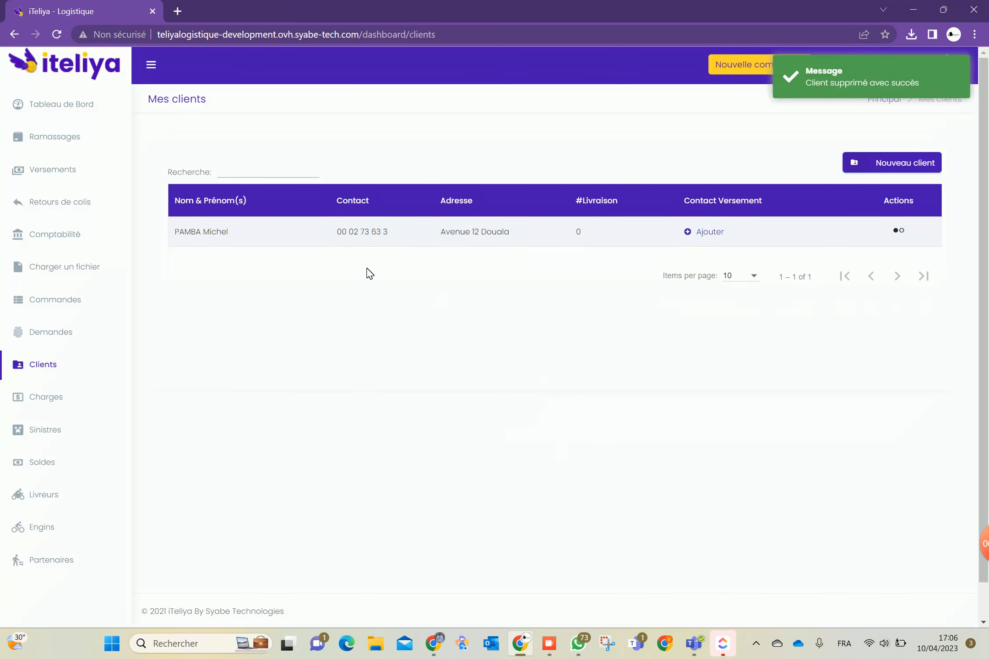
left_click(889, 169)
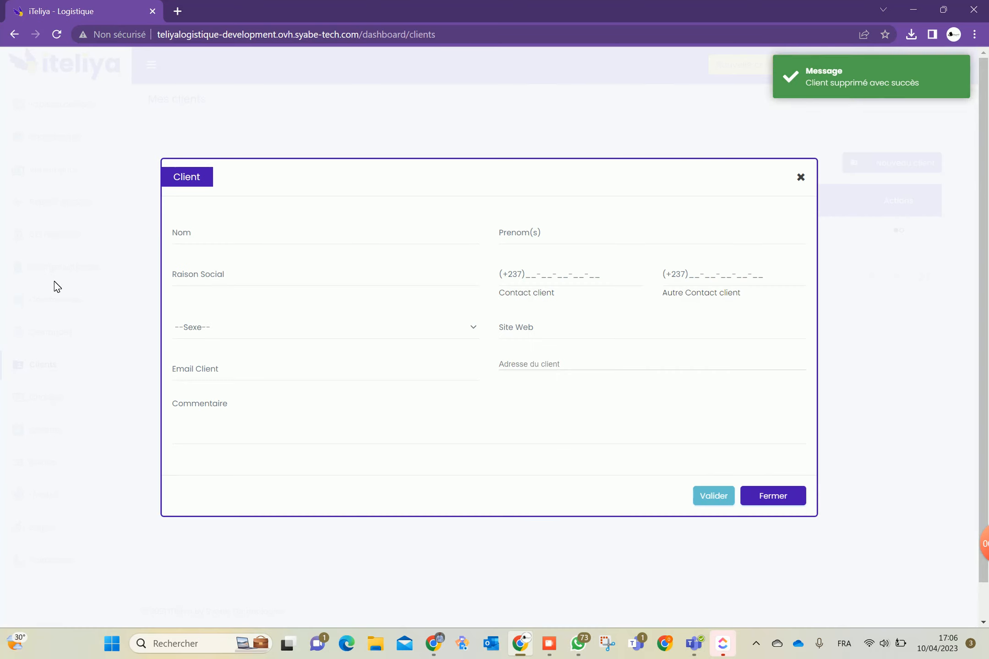
Enter the client's last and first names, company 'Sangle Sh', and paste the phone number
left_click(206, 234)
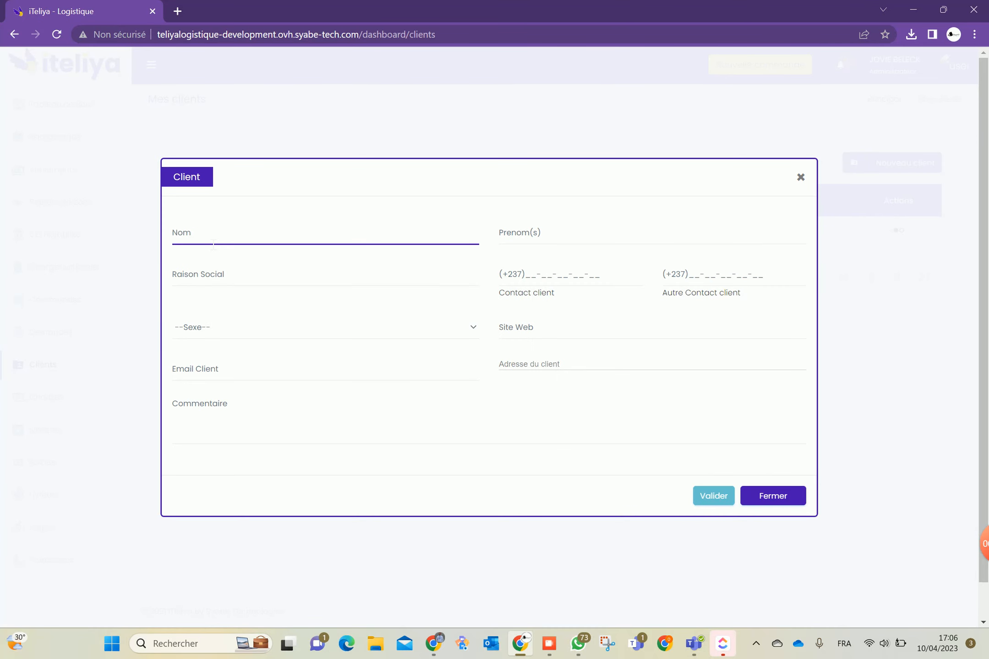
type("MO")
key("BackSpace")
type("adame")
key("Tab")
type("Su")
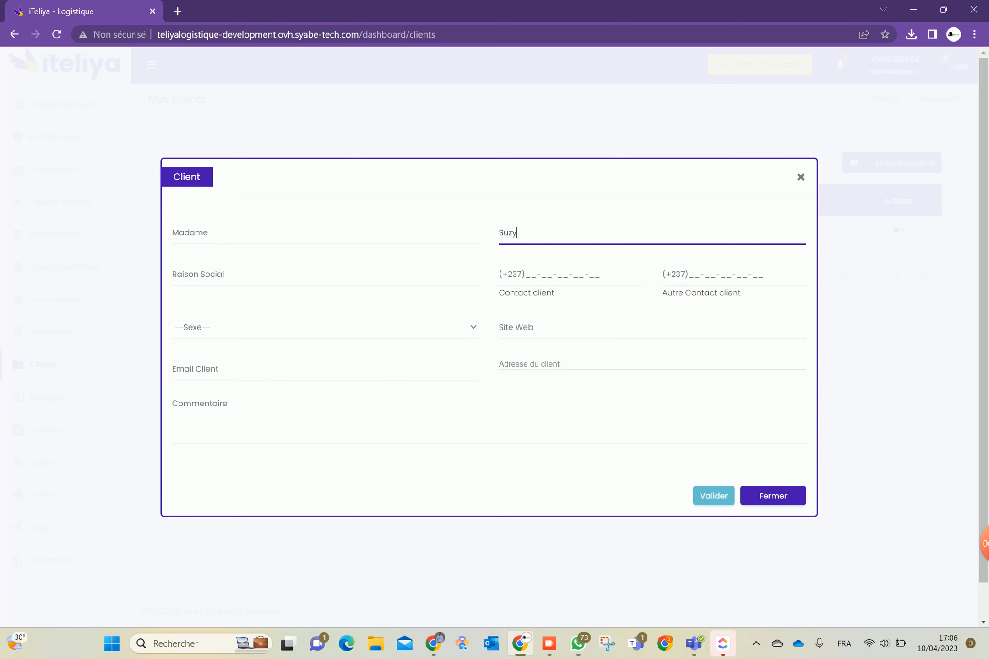
left_click(223, 289)
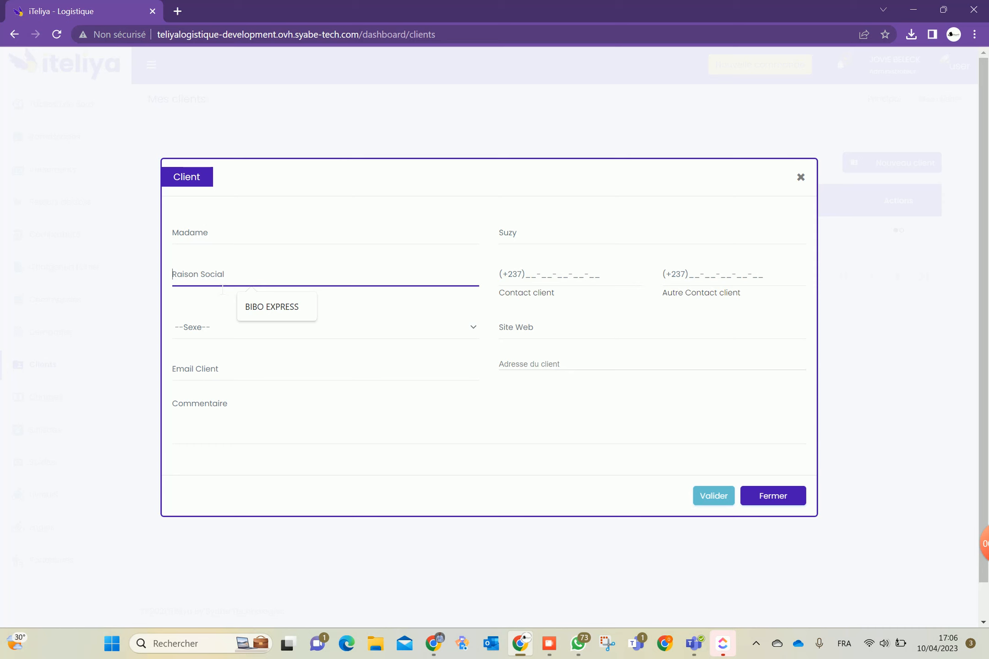
type("Sang")
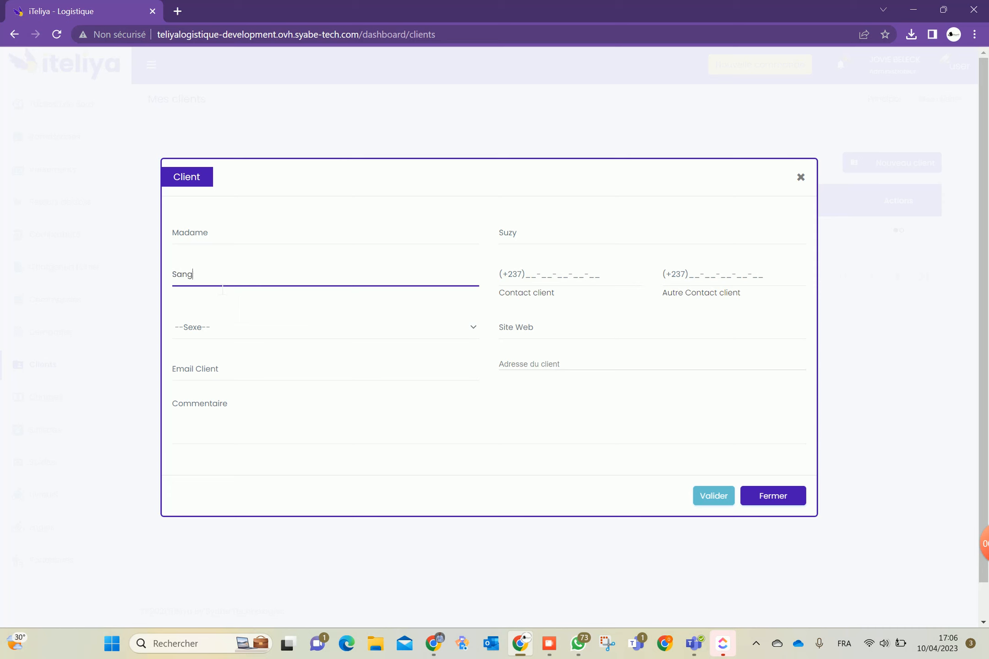
type("le Shop")
left_click(526, 274)
key("ctrl+v")
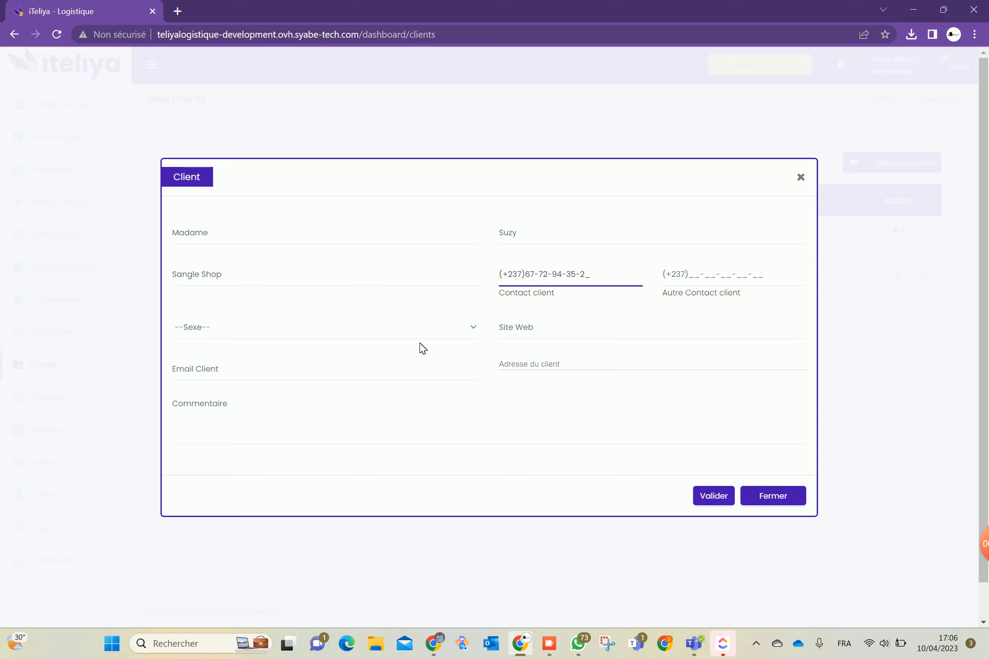
Set gender to Feminin, enter the client's address, and try to save the client
left_click(272, 333)
left_click(212, 357)
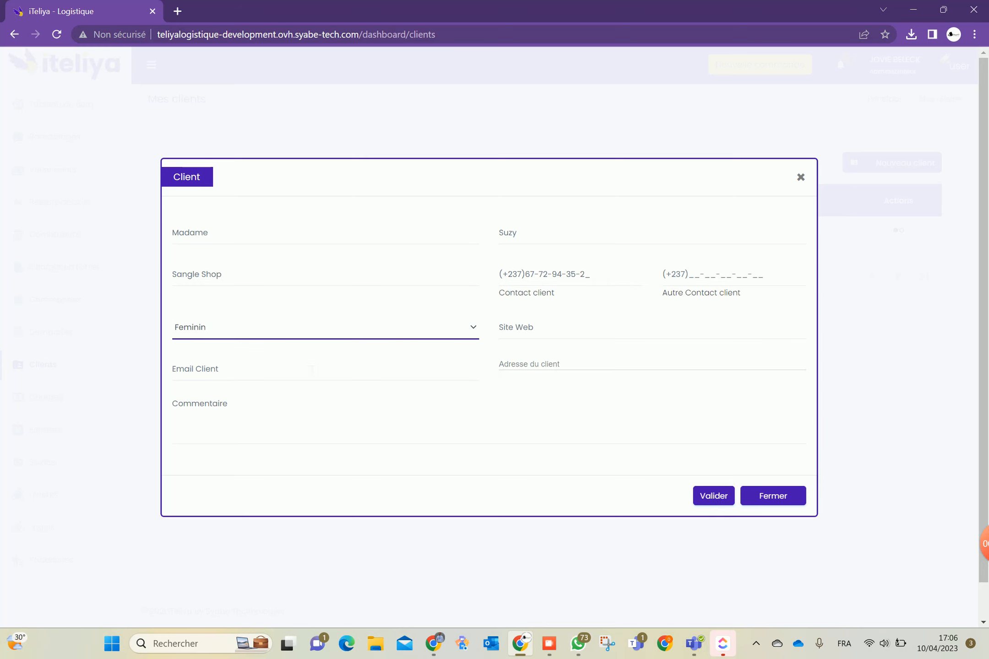
left_click(527, 332)
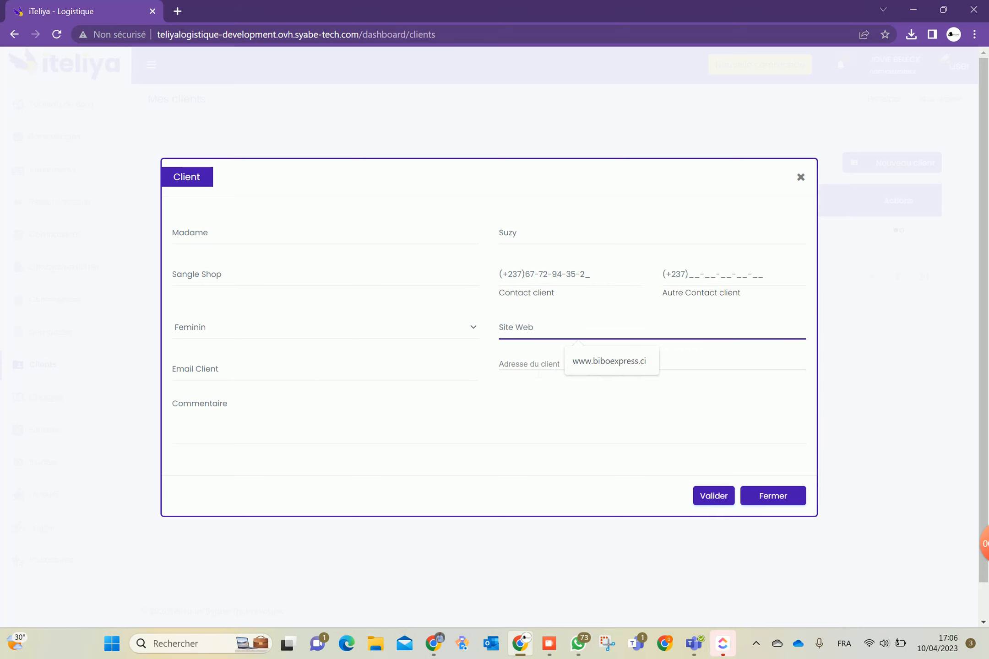
left_click(539, 374)
type("Ya")
key("BackSpace")
type("oundé ")
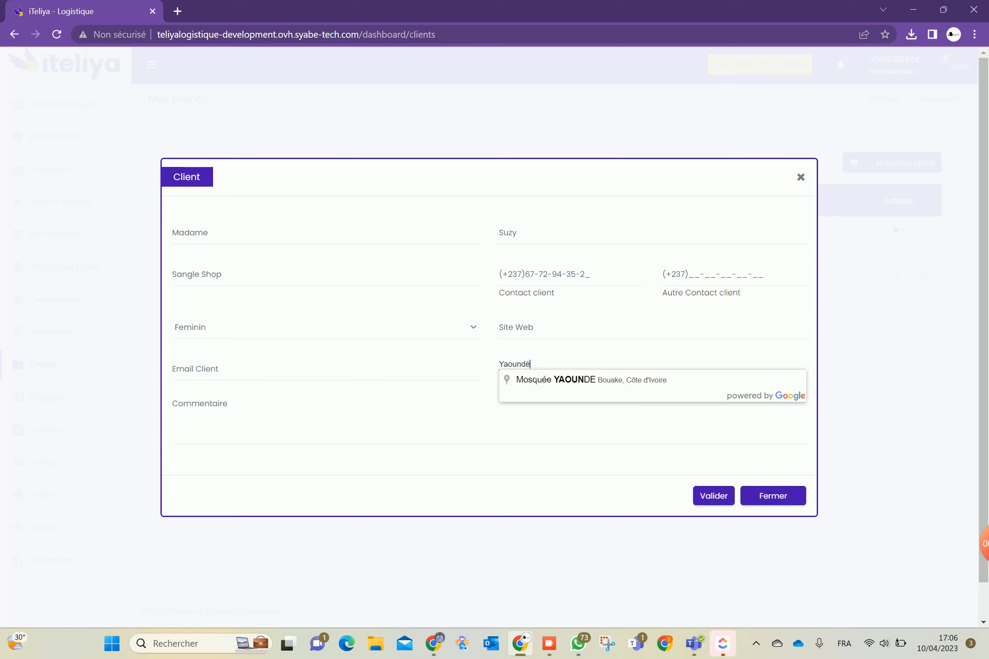
type("Omnisports")
left_click(287, 413)
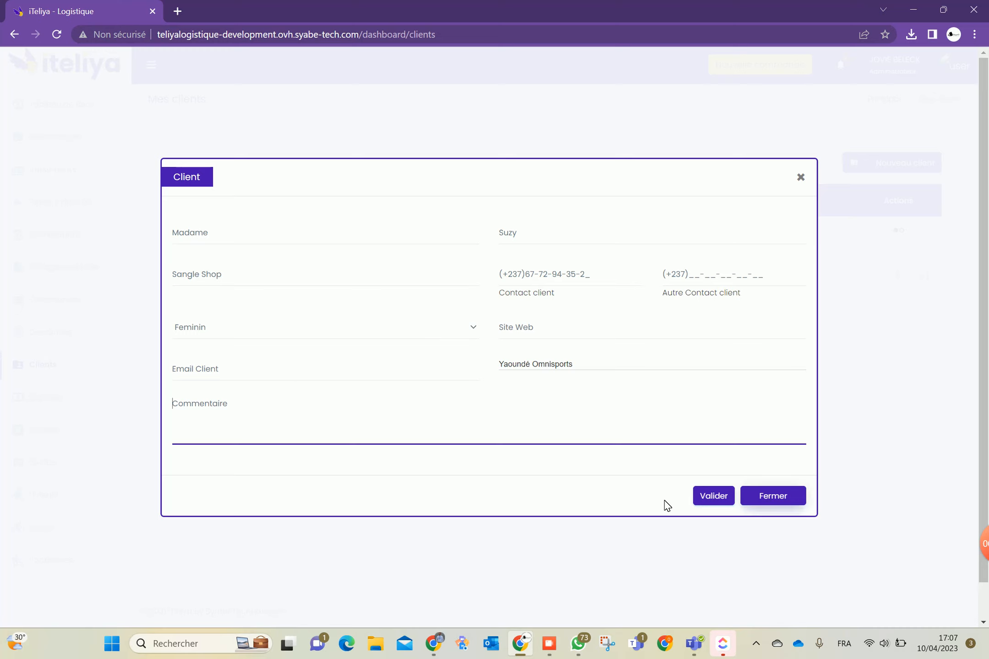
left_click(712, 494)
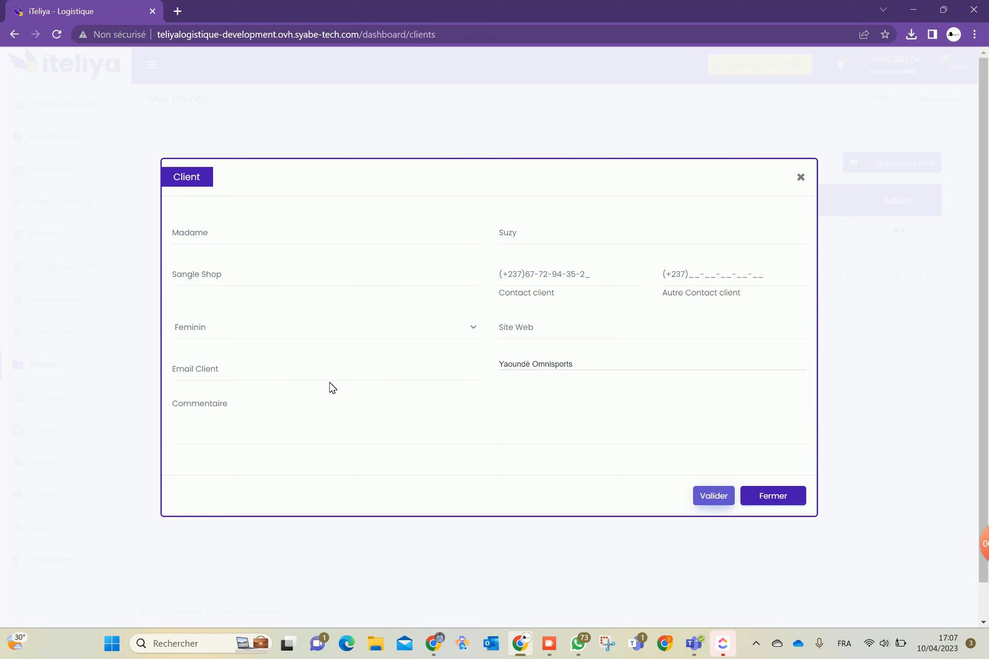
Retry saving after the insertion error, then close the Client dialog unsaved
left_click(406, 418)
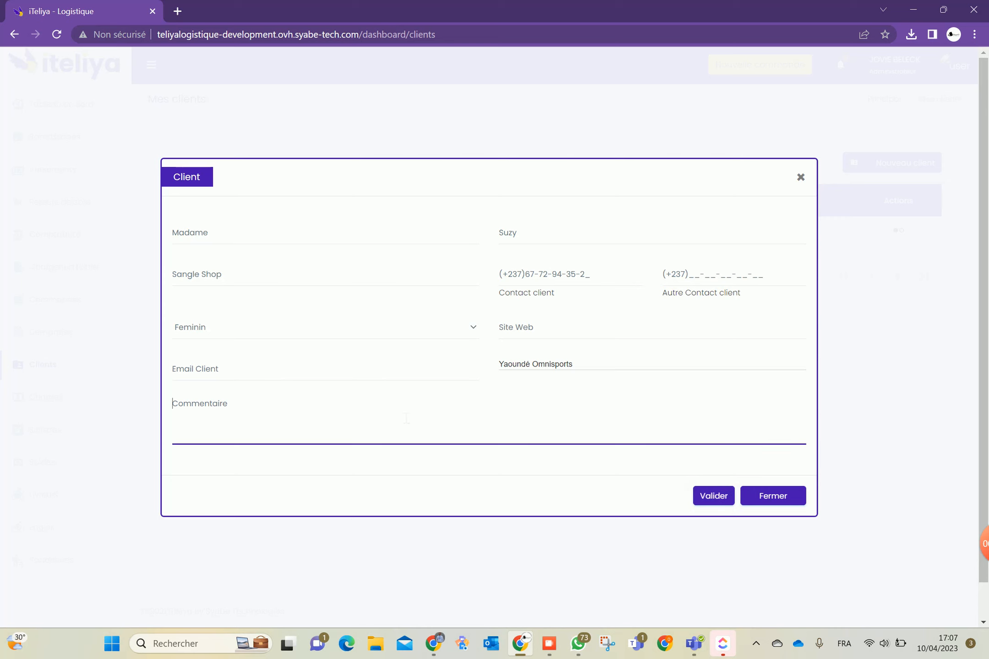
left_click(327, 368)
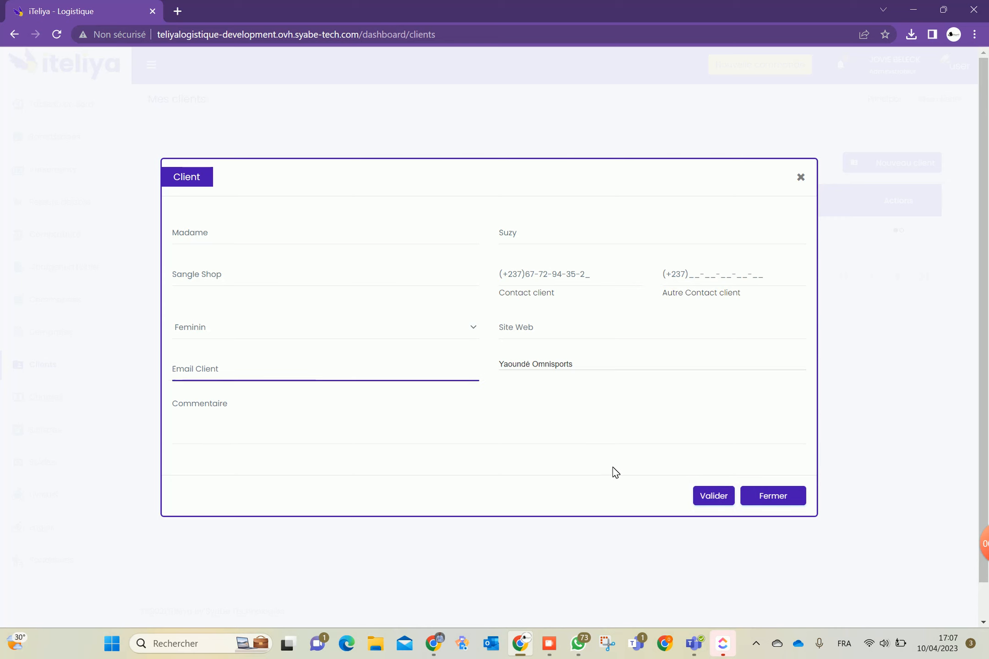
left_click(686, 364)
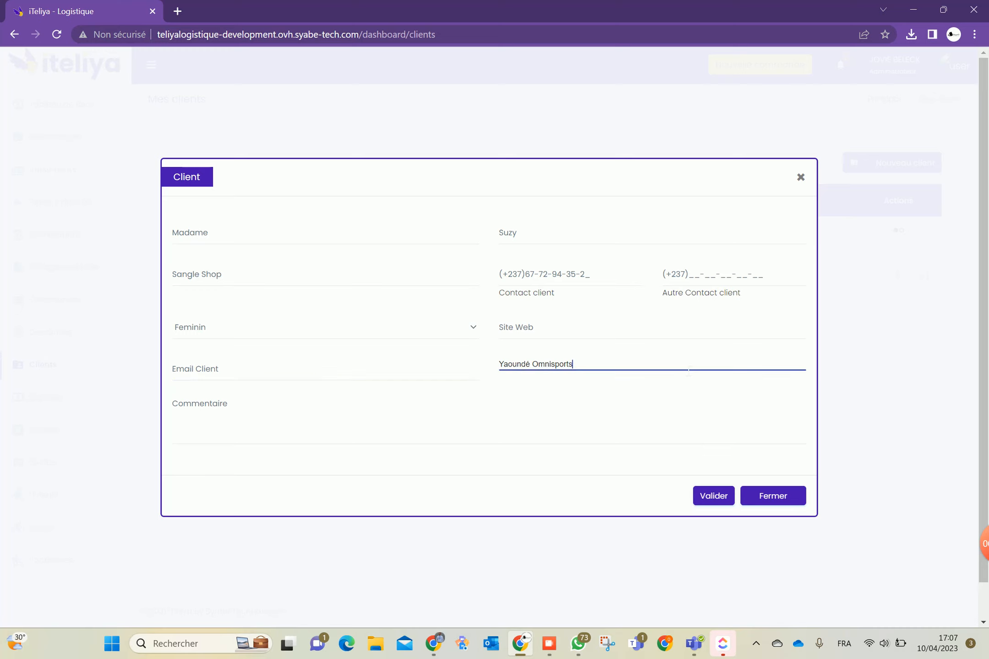
left_click(708, 497)
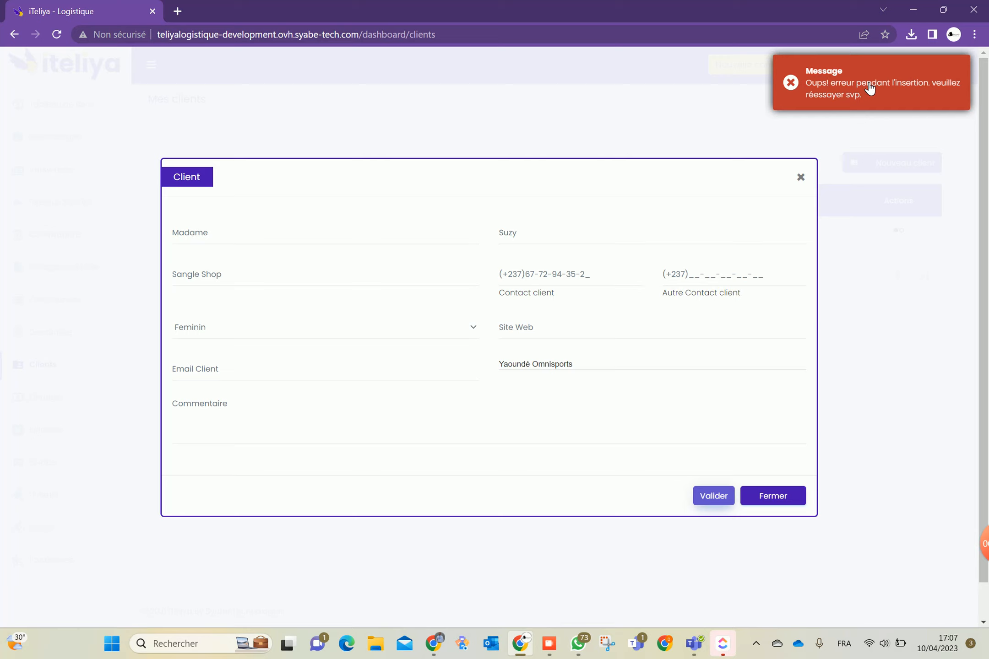
left_click(776, 499)
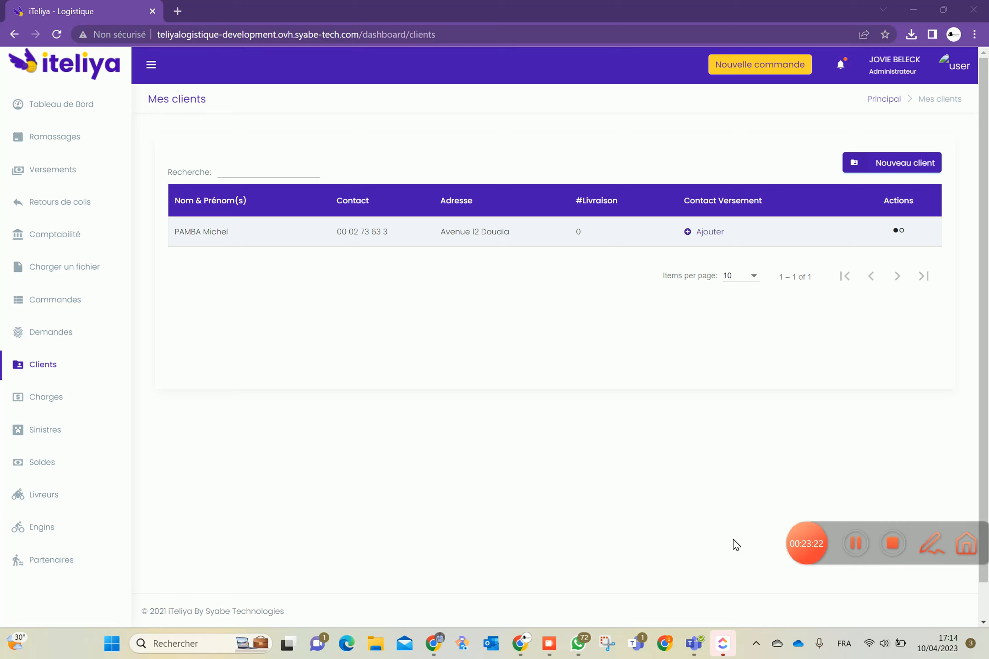
View the client's address list via Actions > Adresse, then close it
left_click(697, 485)
left_click(898, 232)
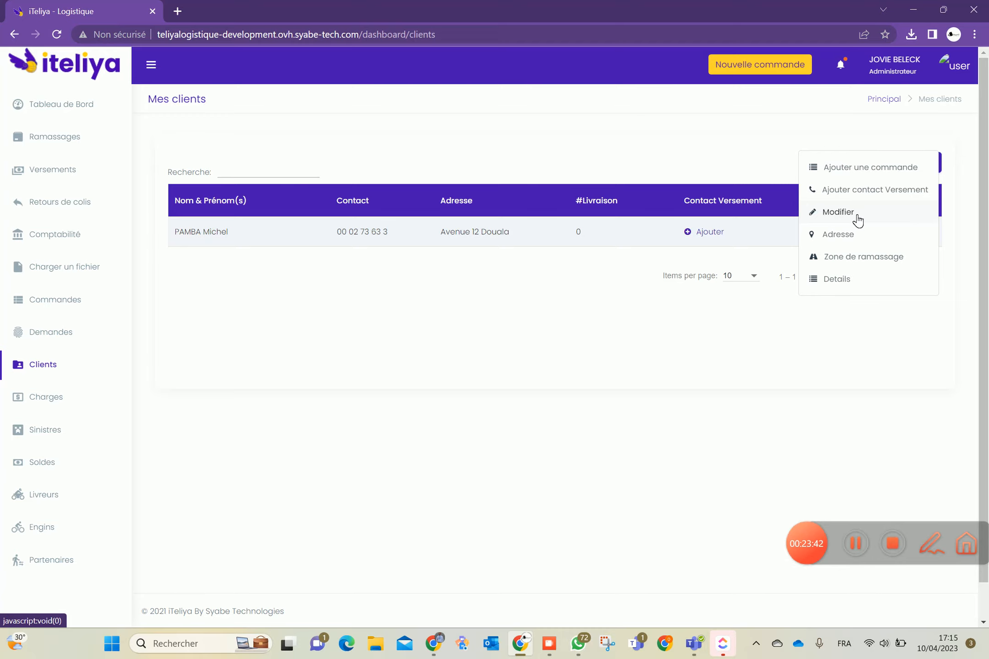
left_click(839, 237)
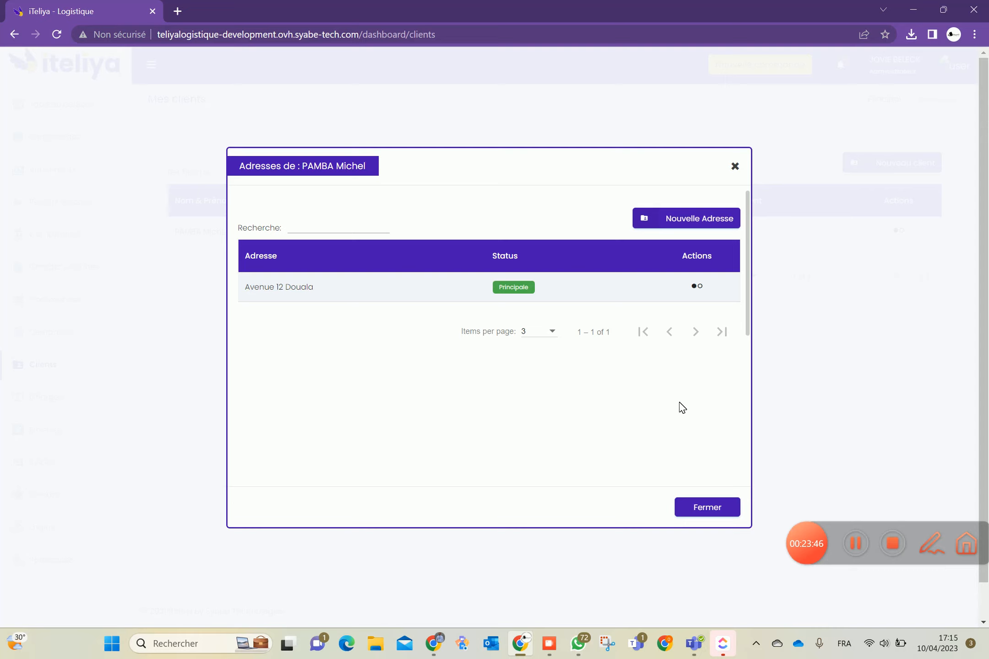
left_click(704, 288)
left_click(707, 506)
left_click(707, 506)
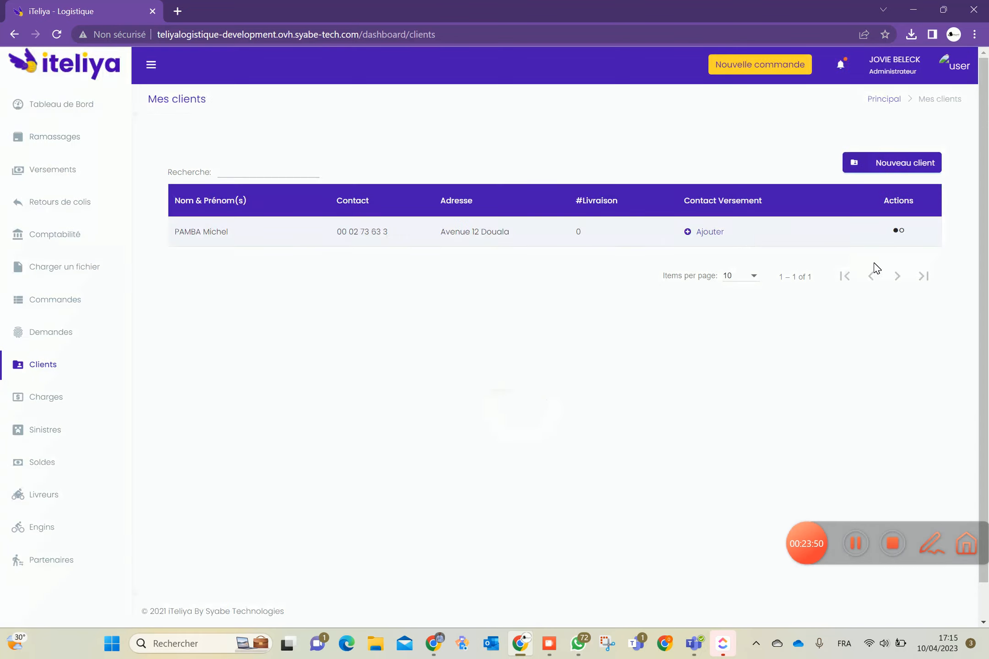
Open the client's Zone de ramassage list and start assigning a new pickup zone
left_click(898, 233)
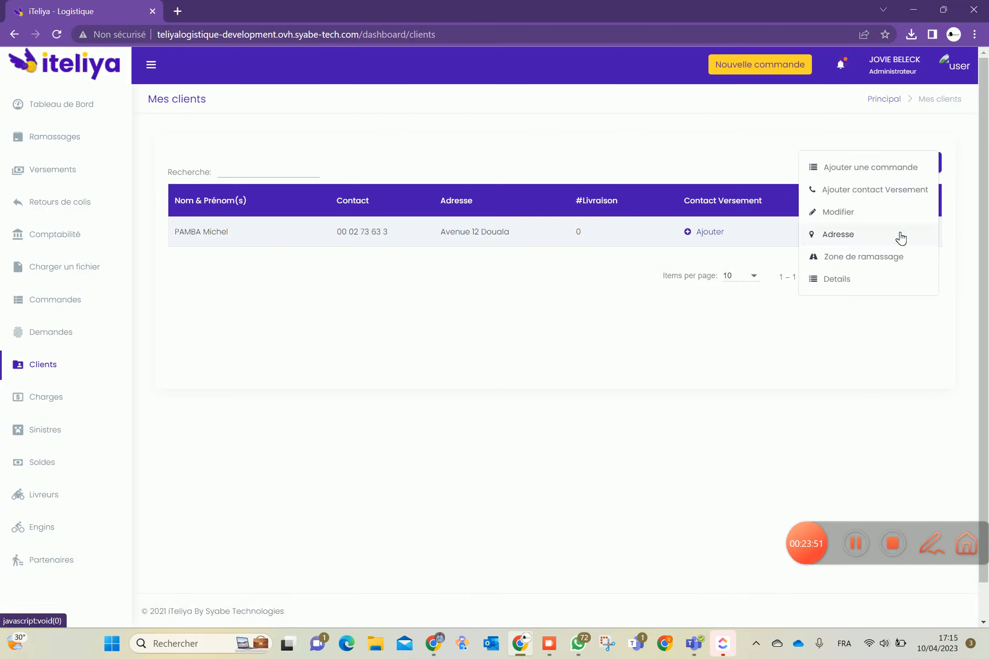
left_click(855, 260)
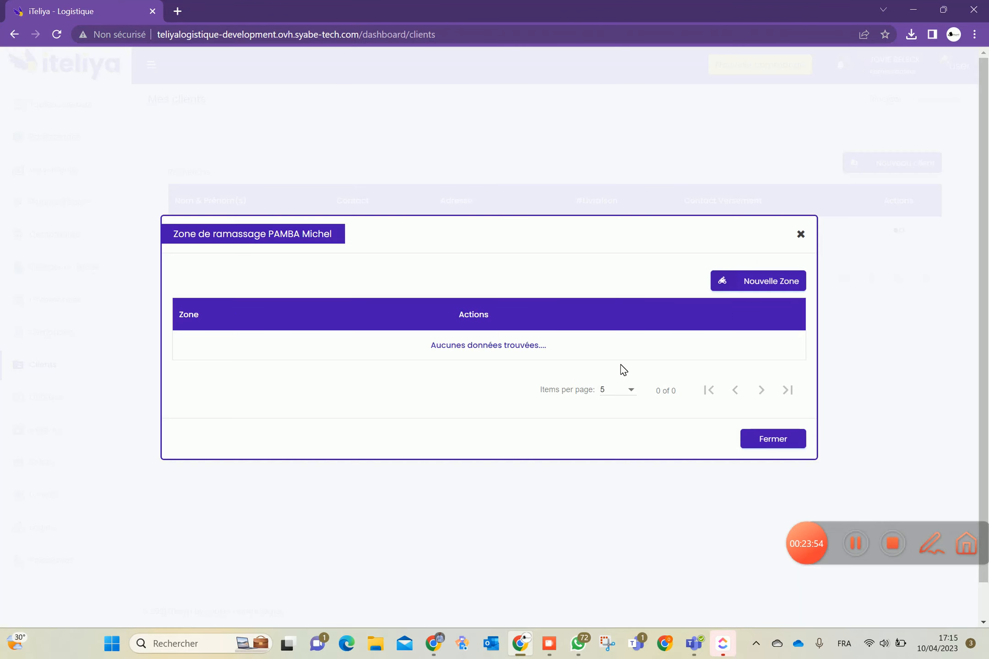
left_click(744, 286)
Browse the Choisir la zone list without choosing, then close both pickup-zone dialogs
left_click(531, 336)
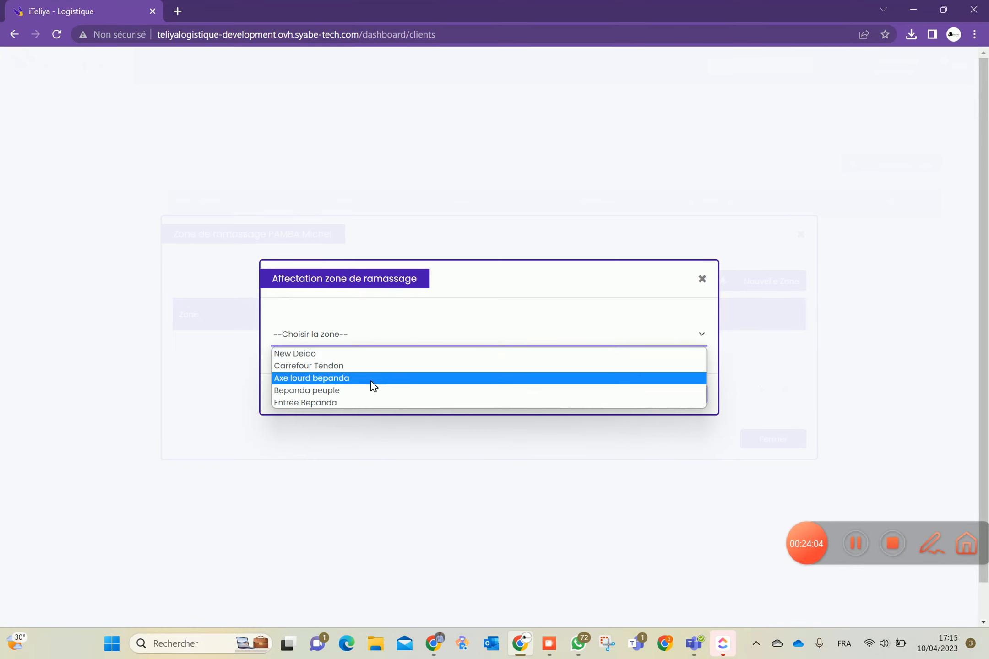
left_click(456, 295)
left_click(652, 399)
left_click(758, 445)
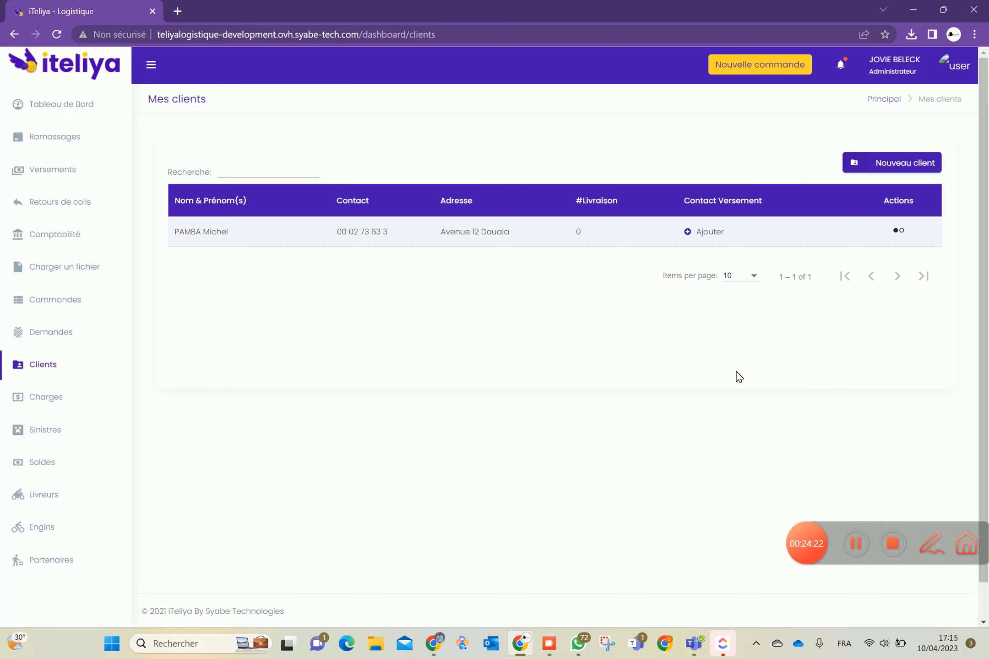
On Mes charges, start a Compagnie charge with type Divers and browse the source list unchosen
left_click(52, 400)
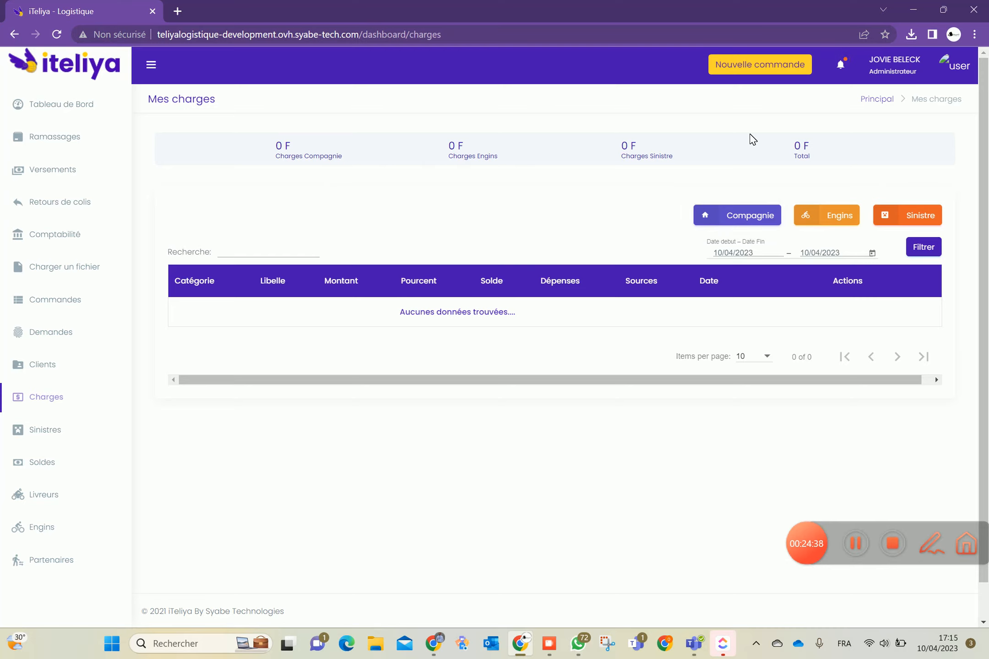
left_click(755, 213)
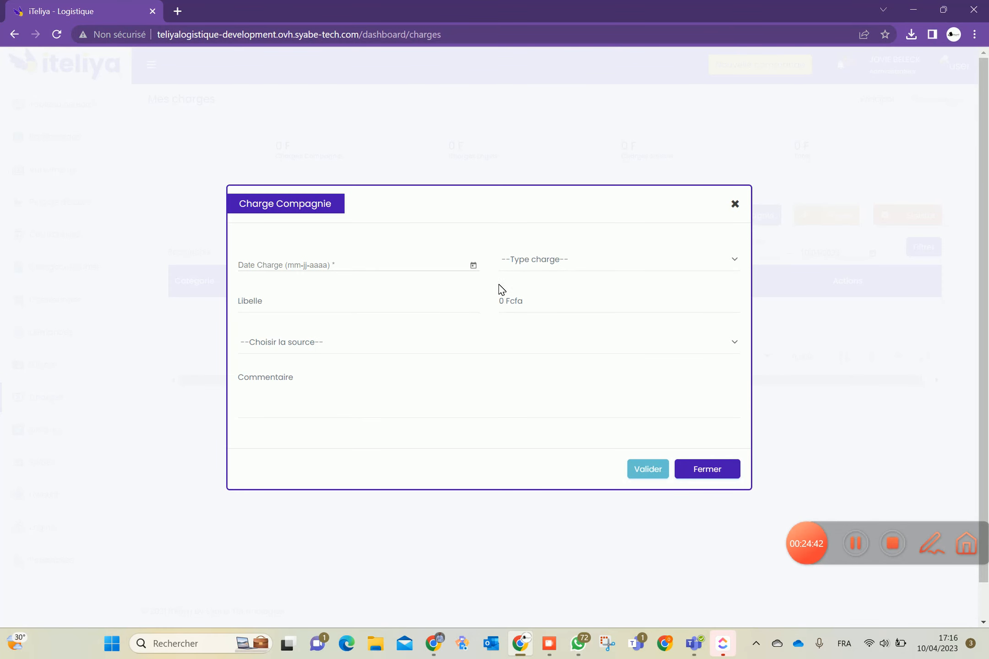
left_click(542, 261)
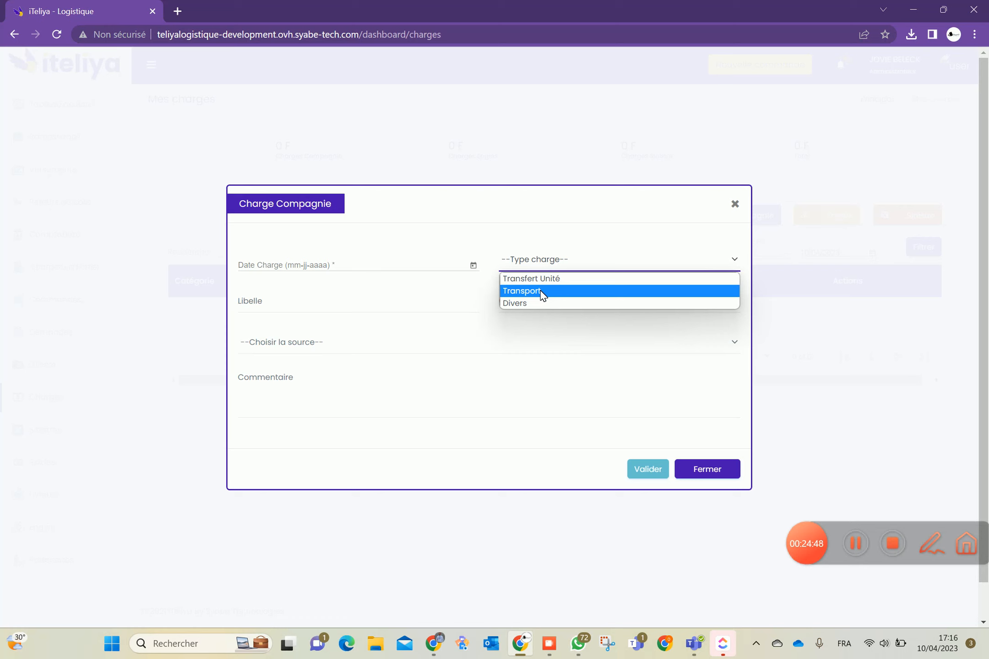
left_click(534, 305)
left_click(394, 310)
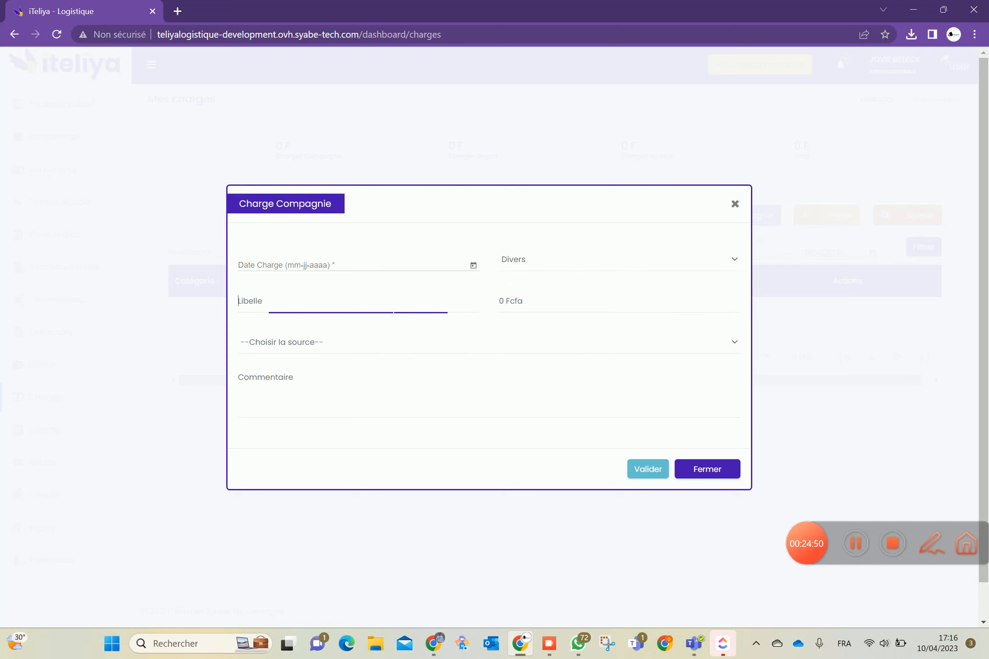
left_click(505, 301)
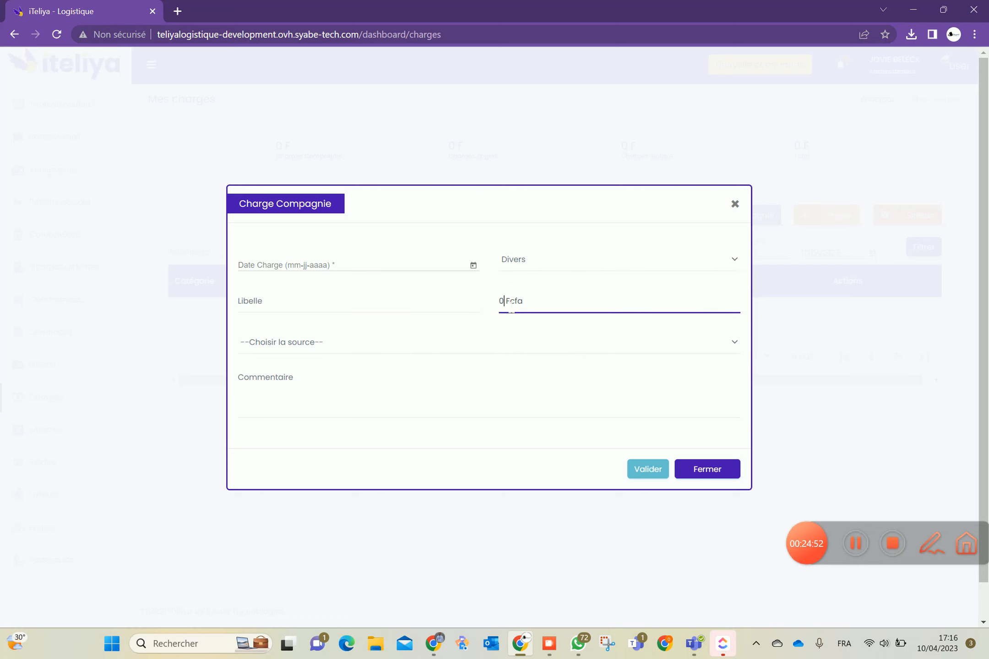
left_click(462, 354)
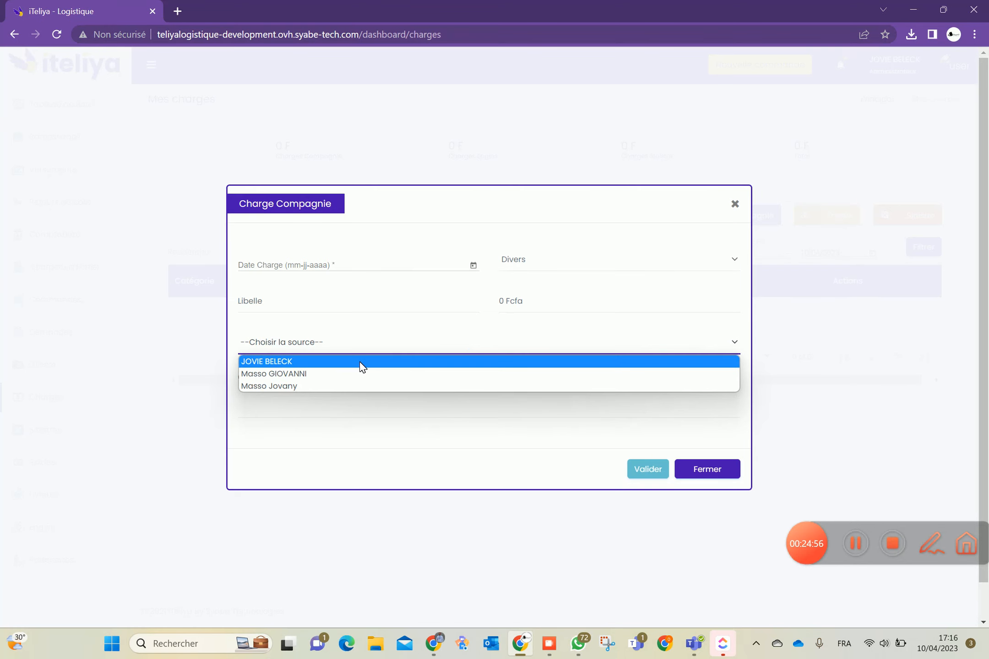
left_click(414, 435)
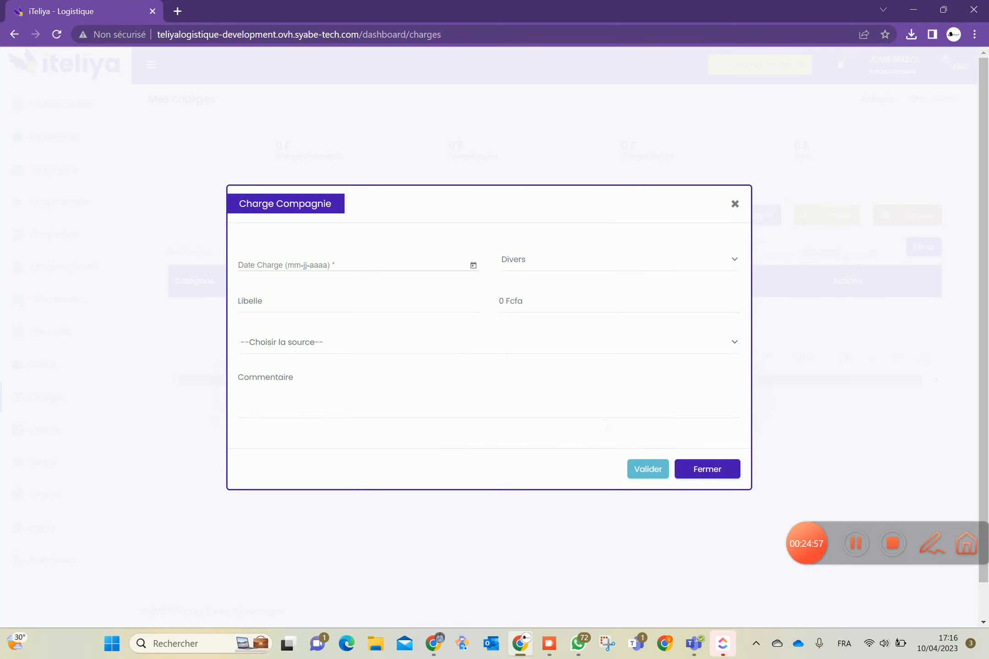
Discard the company charge form and start a vehicle charge for the listed engin, type Carburant
left_click(701, 468)
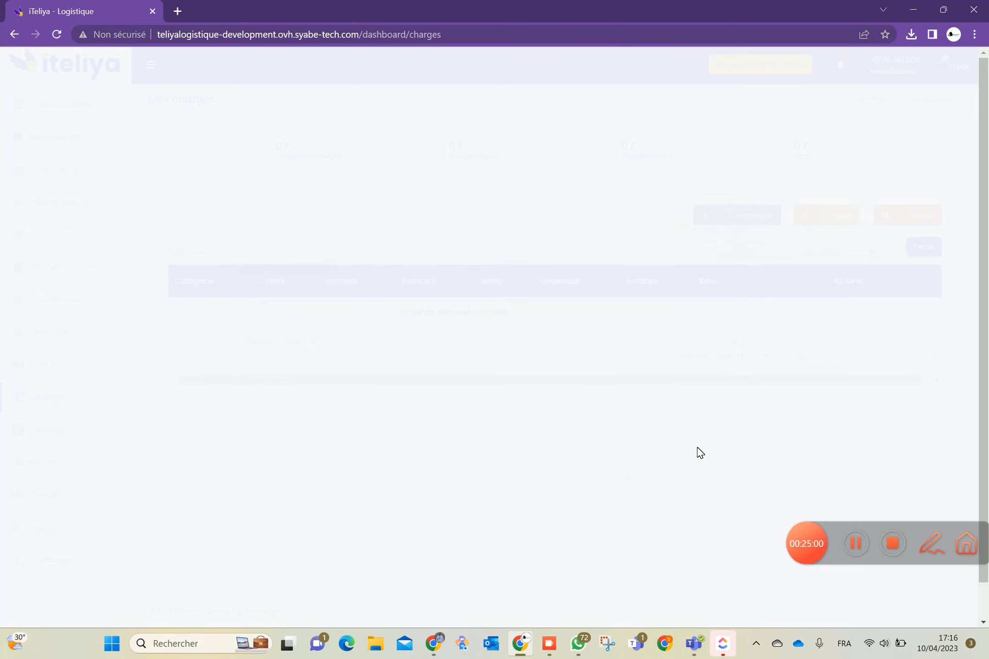
left_click(815, 211)
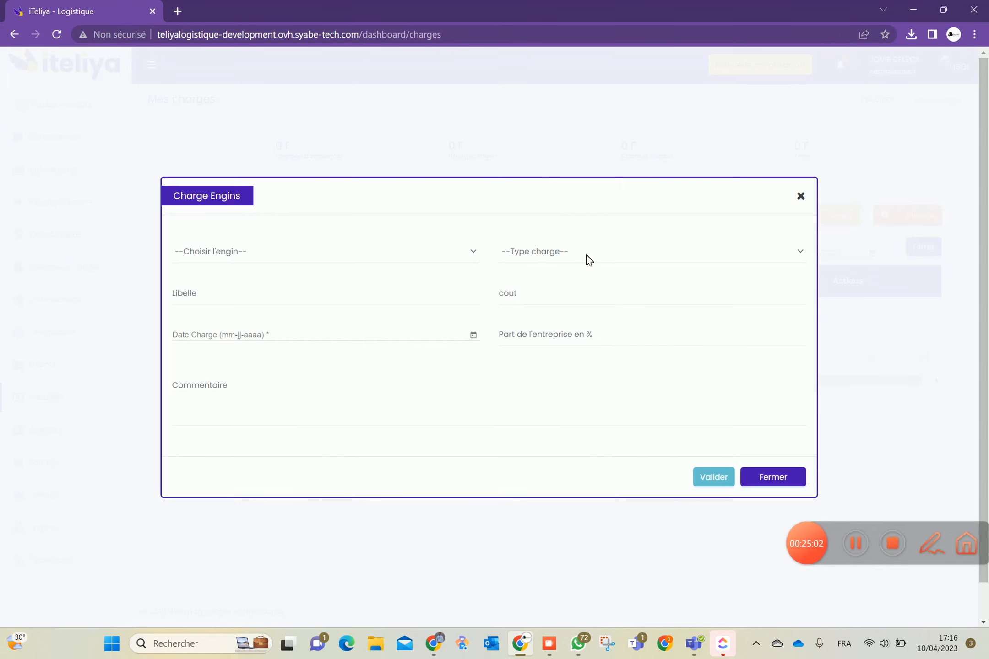
left_click(472, 253)
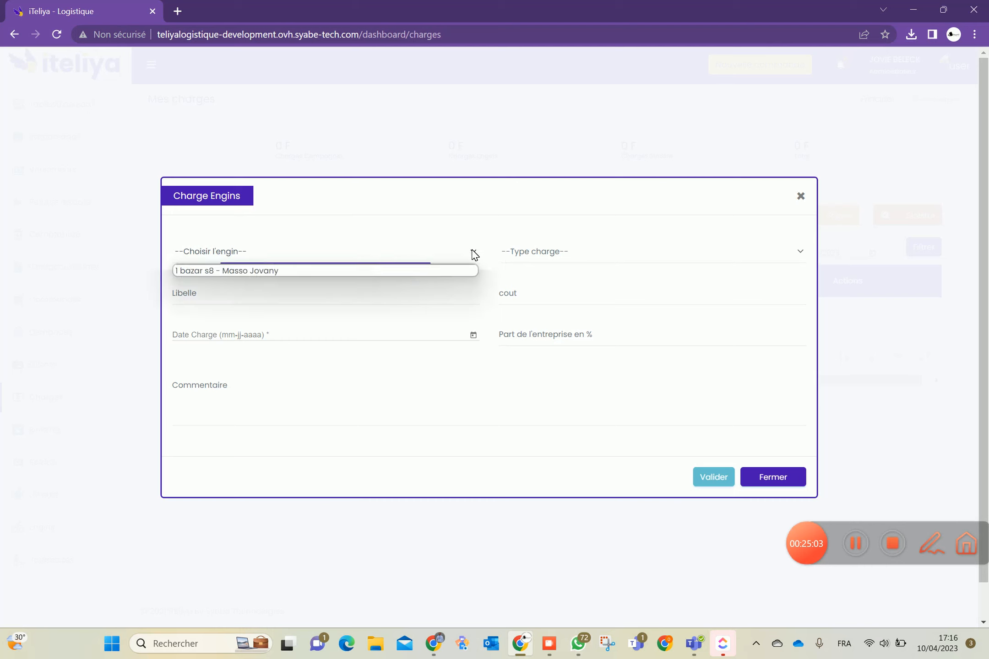
left_click(411, 272)
left_click(544, 251)
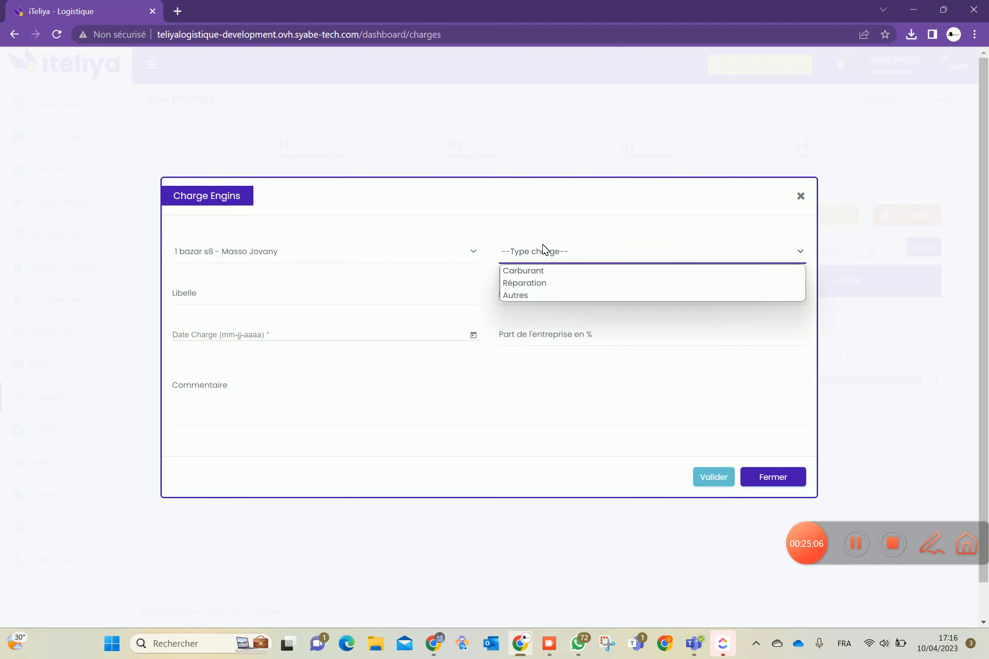
left_click(531, 271)
Enter a cost of 1000 Fcfa, date 10/04/2023 and company share 100 on the vehicle charge
left_click(424, 305)
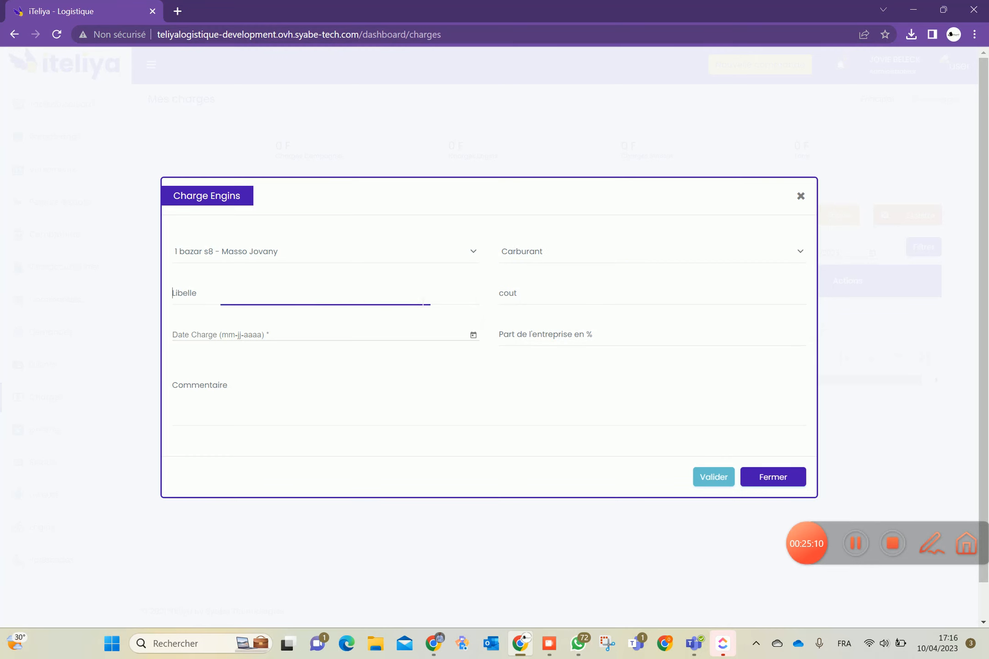
type("v hj")
key("BackSpace")
left_click(525, 304)
type("1000")
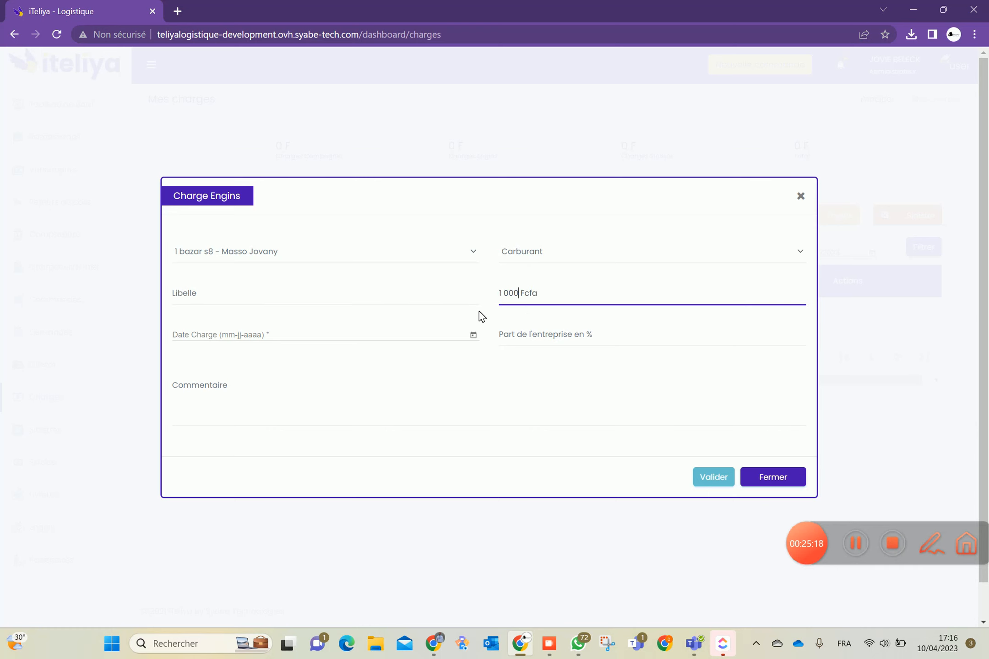
left_click(472, 337)
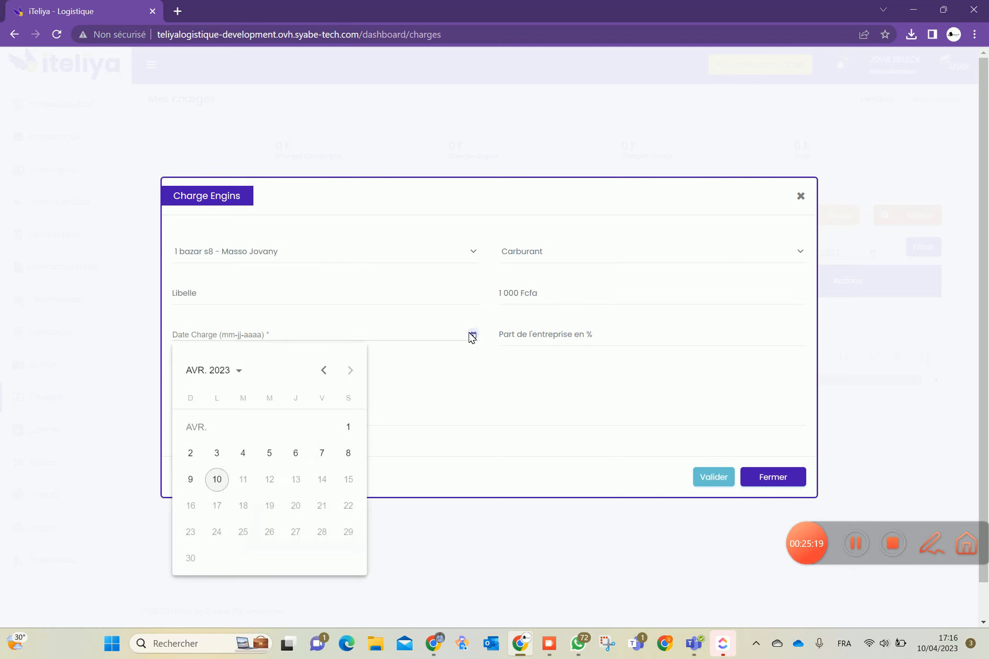
left_click(218, 479)
left_click(517, 331)
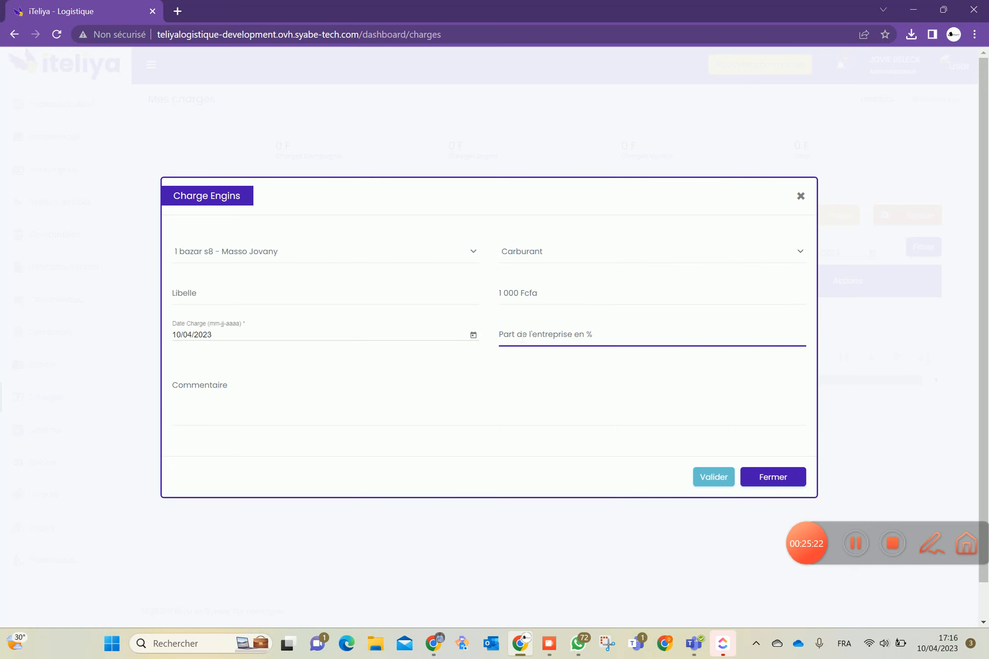
type("100")
left_click(654, 576)
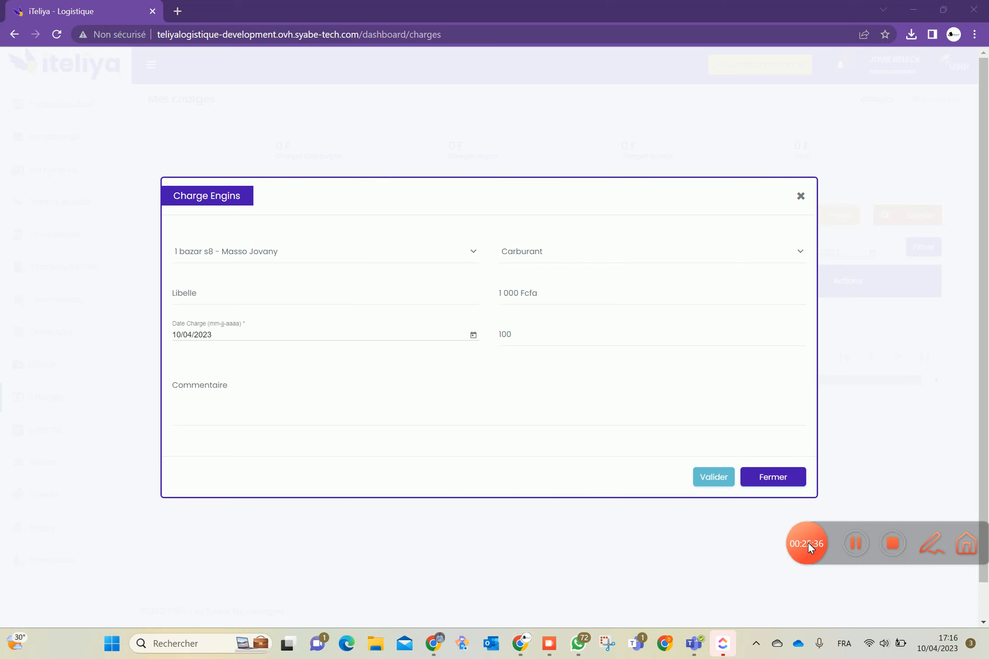
left_click(966, 544)
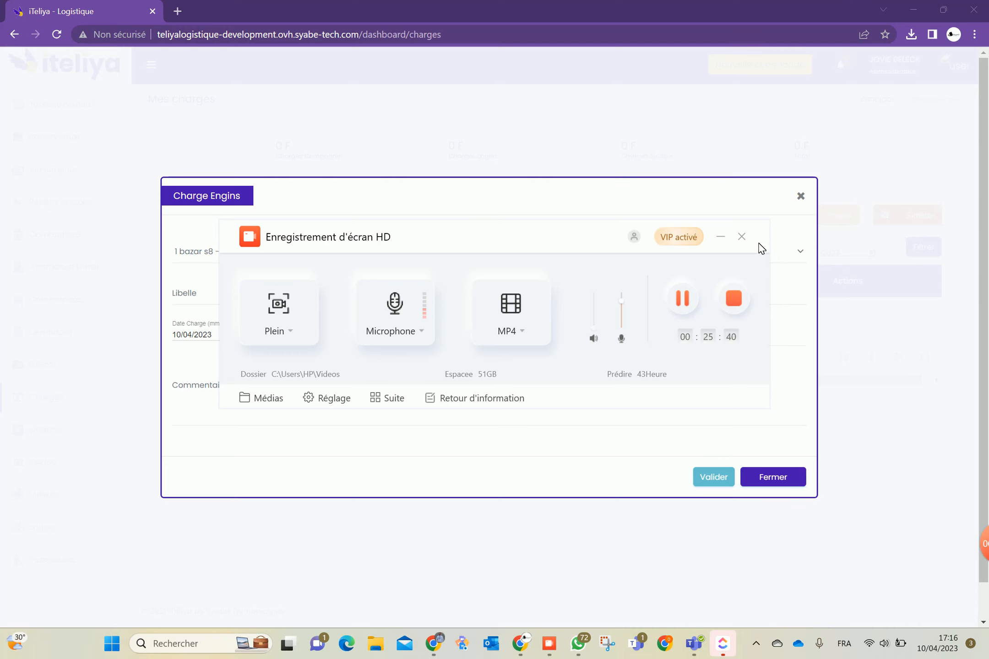
left_click(742, 237)
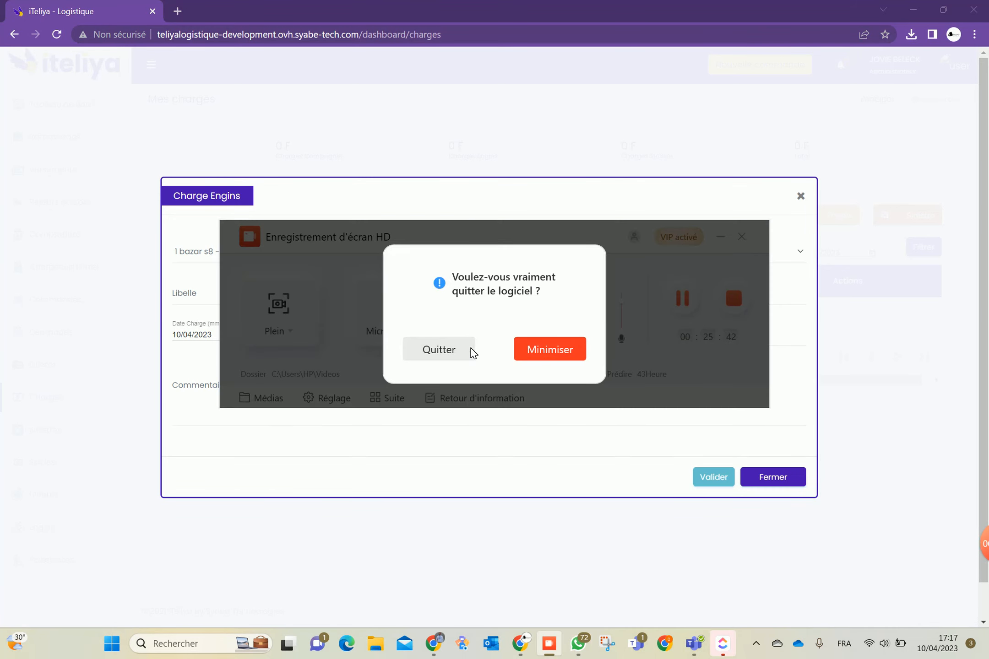
left_click(514, 348)
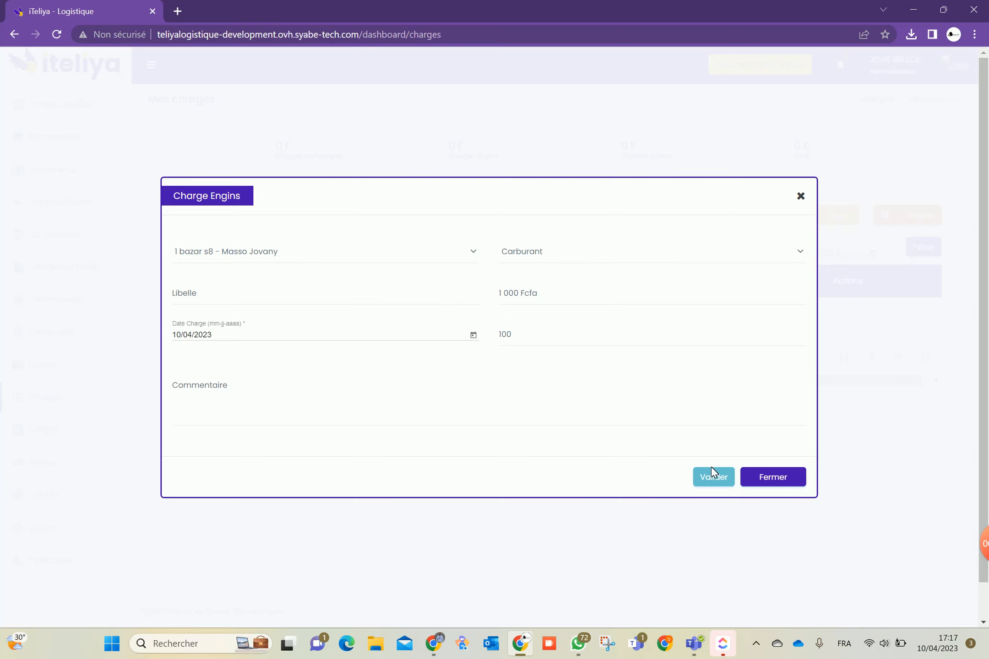
left_click(760, 479)
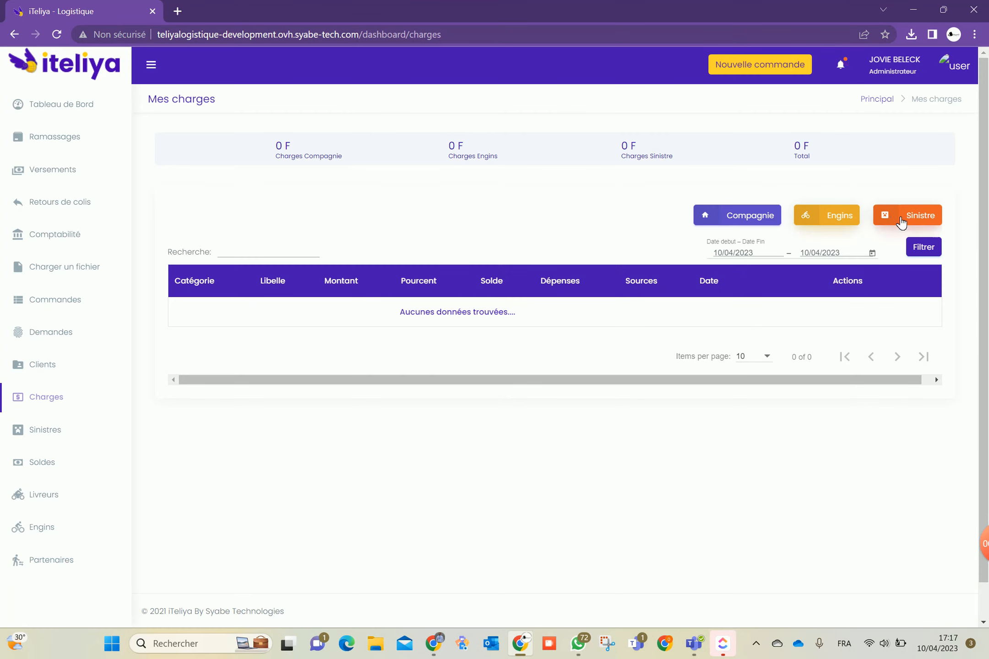
left_click(52, 436)
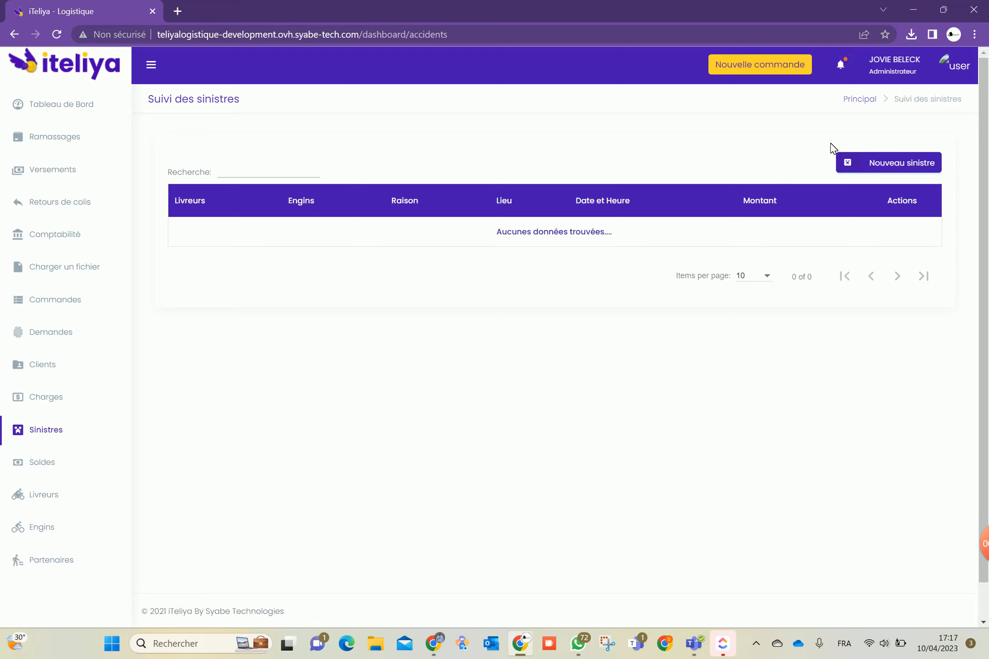
left_click(879, 162)
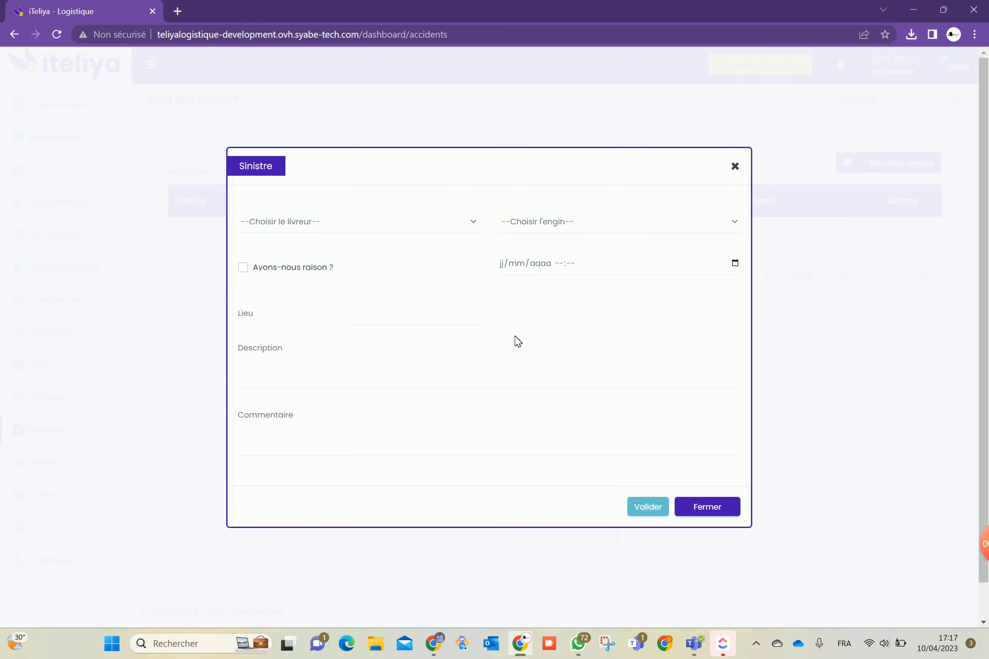
left_click(367, 224)
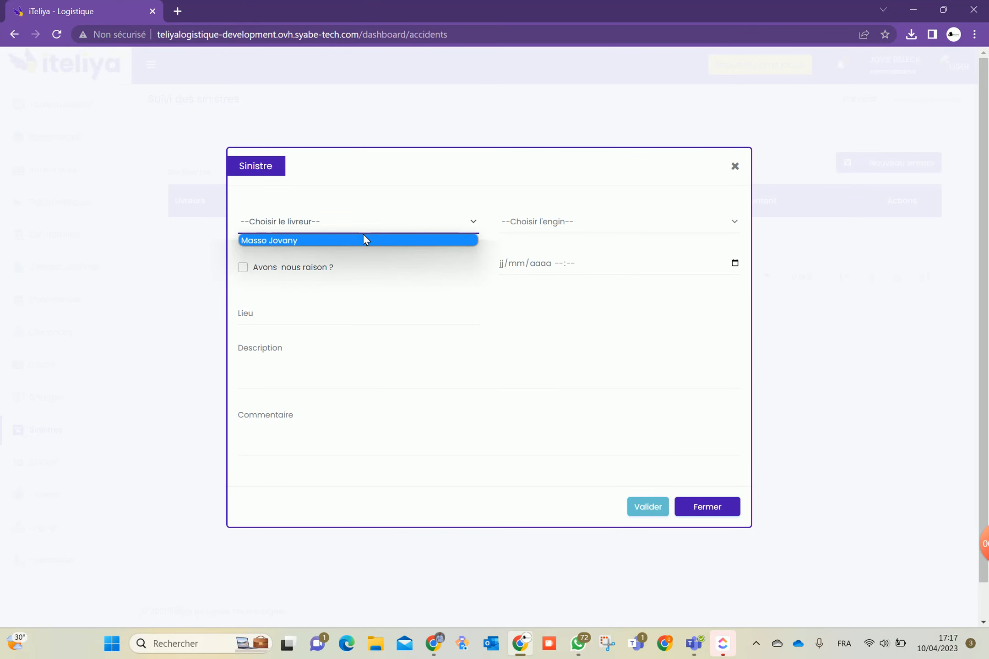
left_click(365, 239)
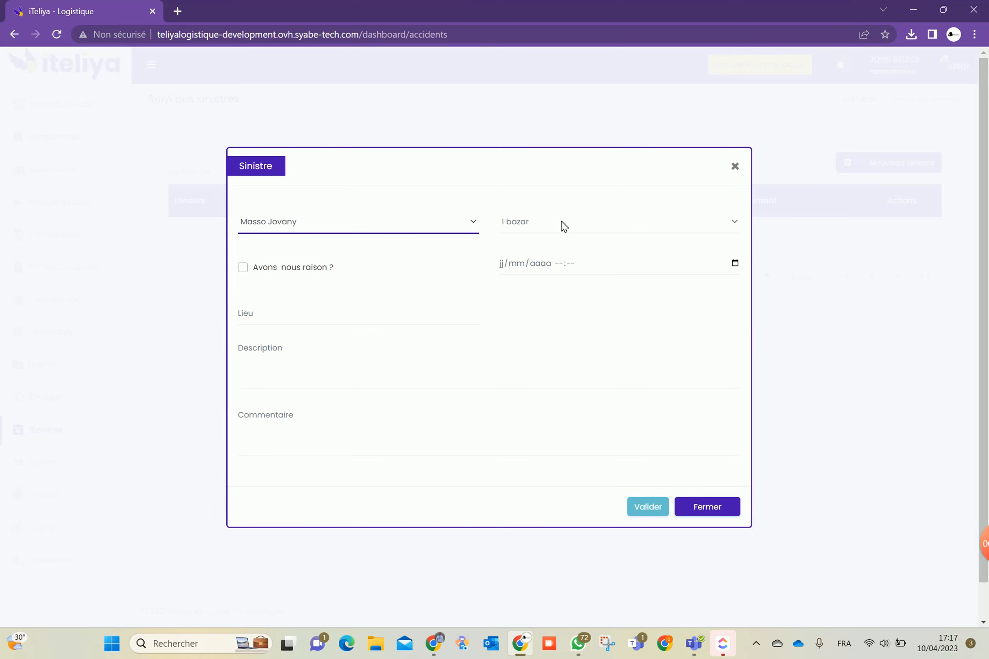
left_click(550, 227)
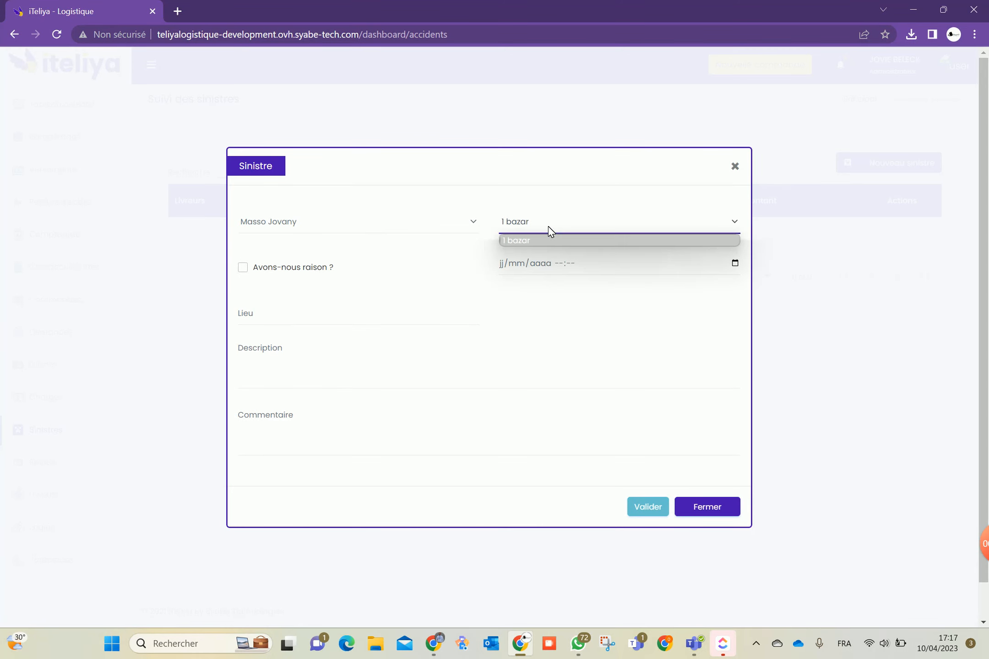
left_click(549, 228)
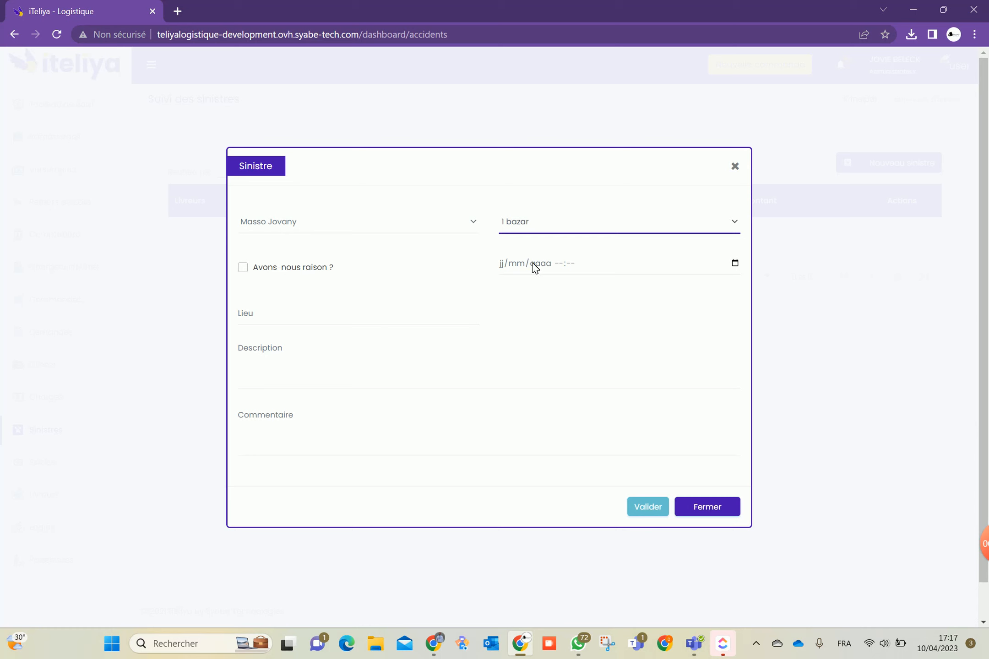
left_click(419, 320)
left_click(312, 363)
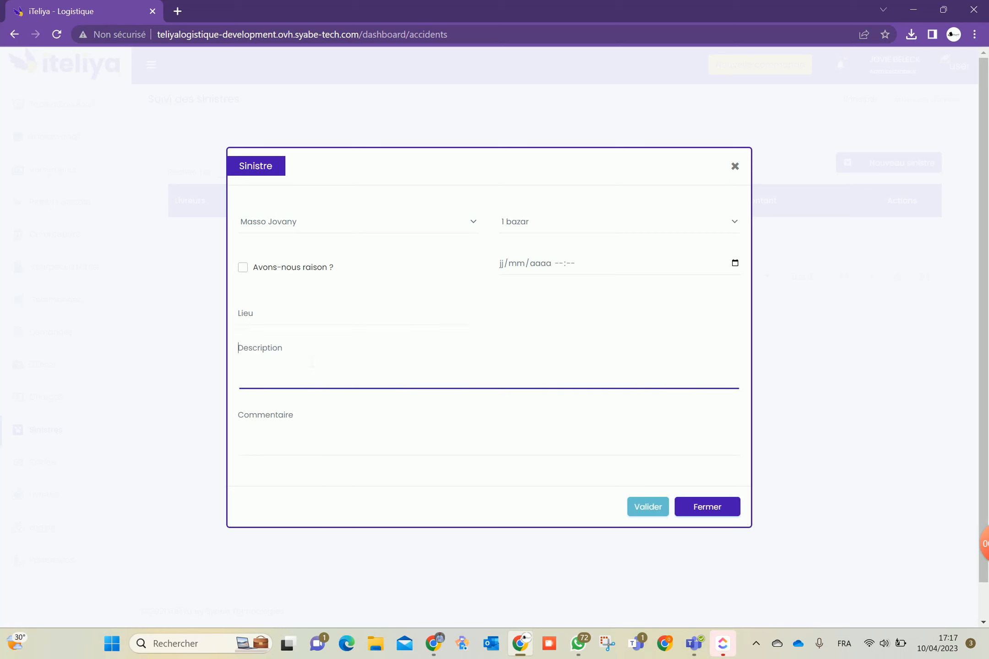
left_click(286, 421)
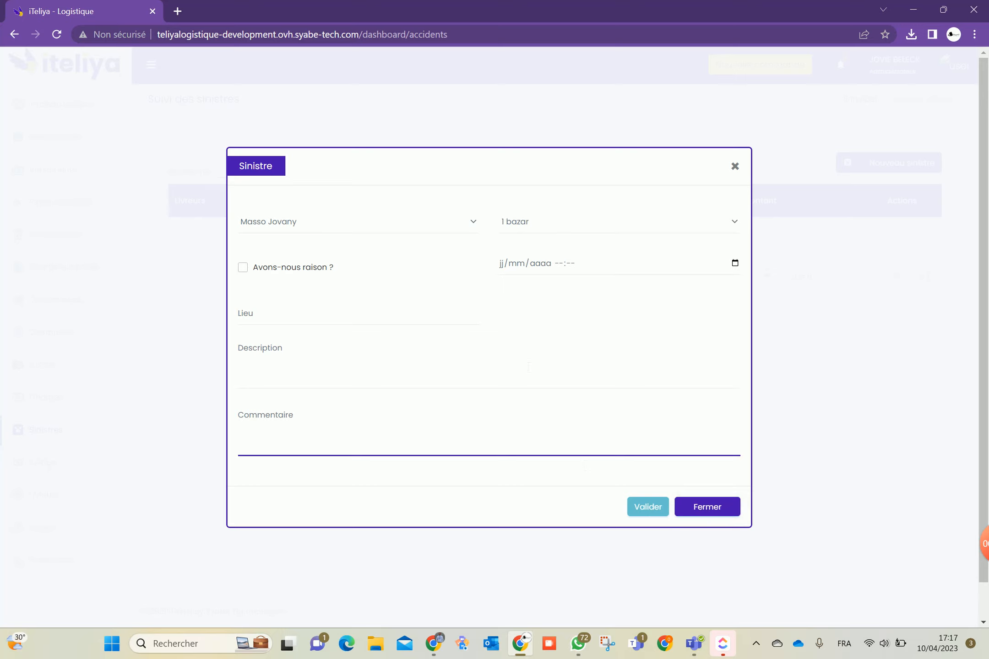
left_click(723, 507)
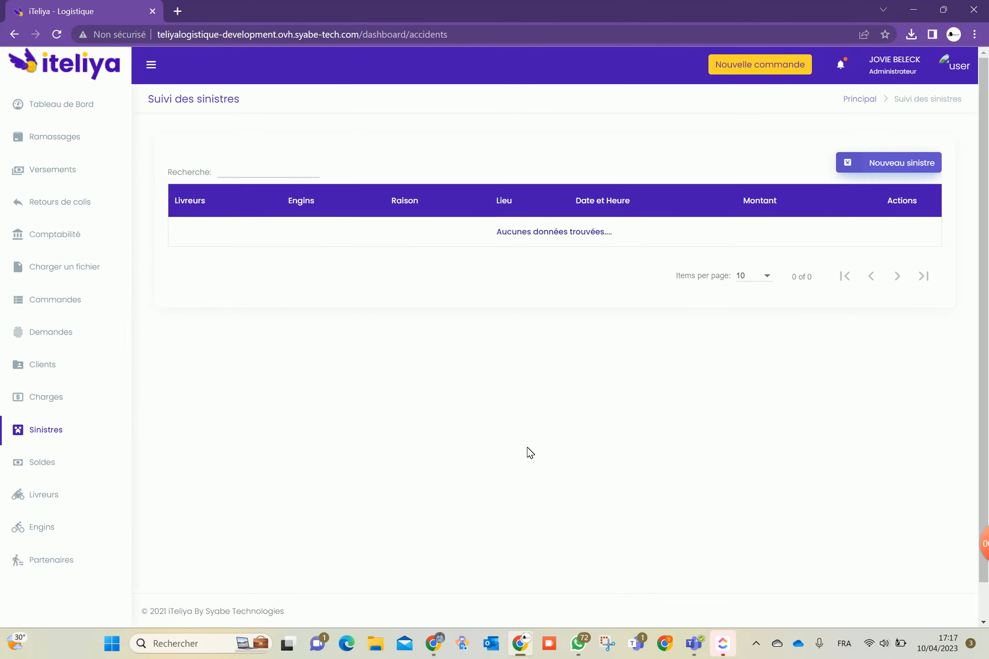
left_click(55, 398)
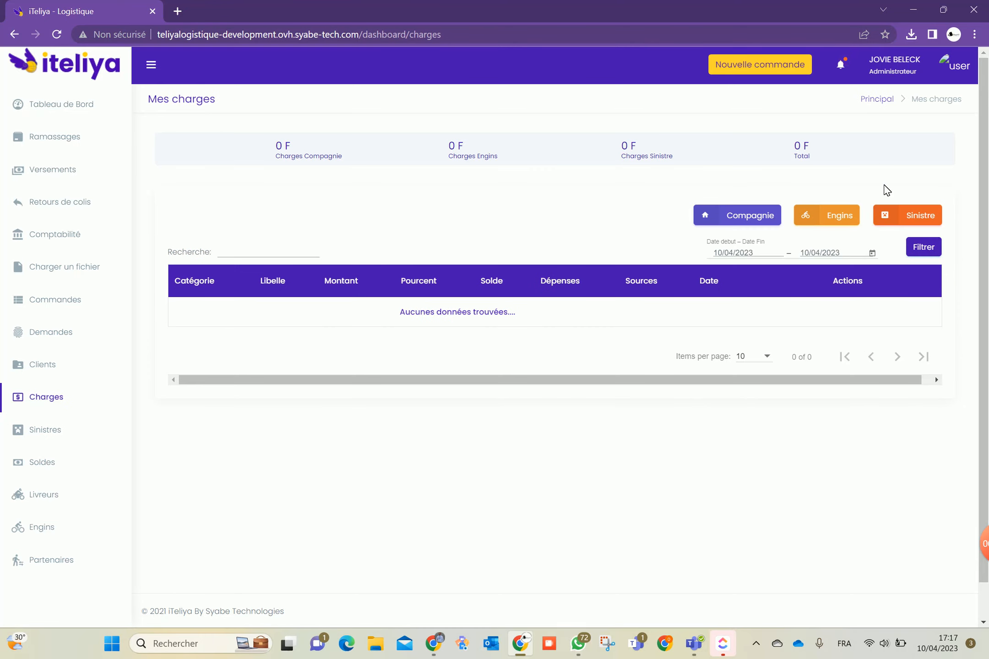
left_click(913, 222)
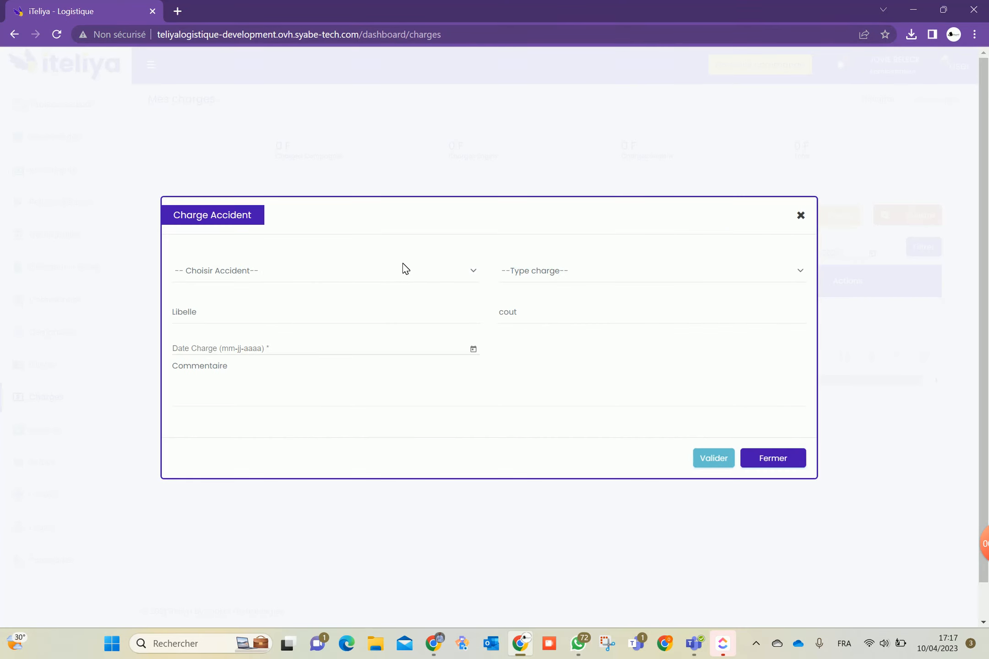
left_click(388, 276)
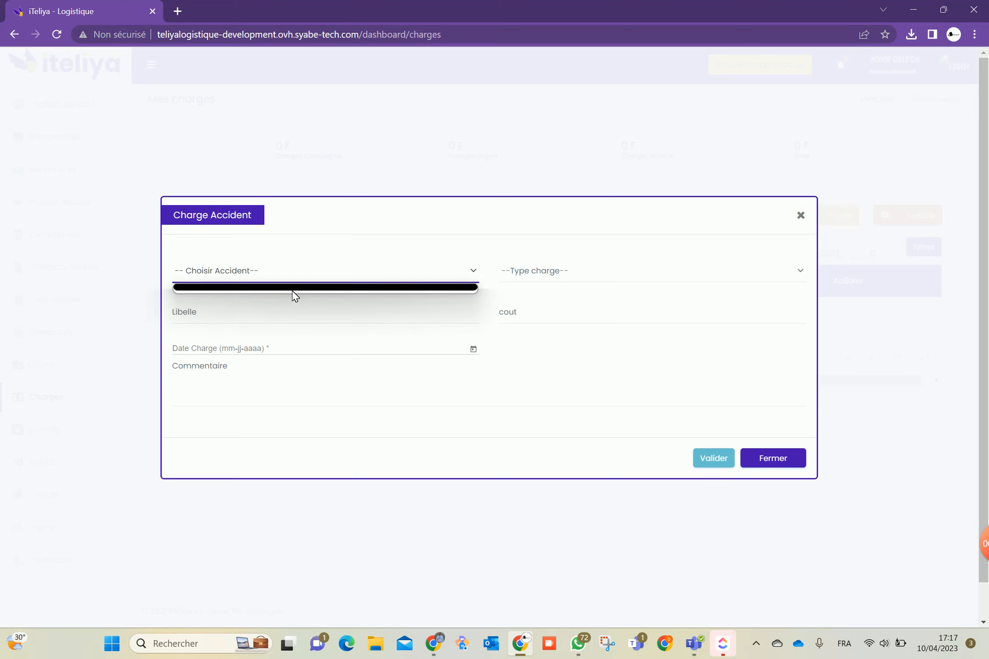
left_click(553, 267)
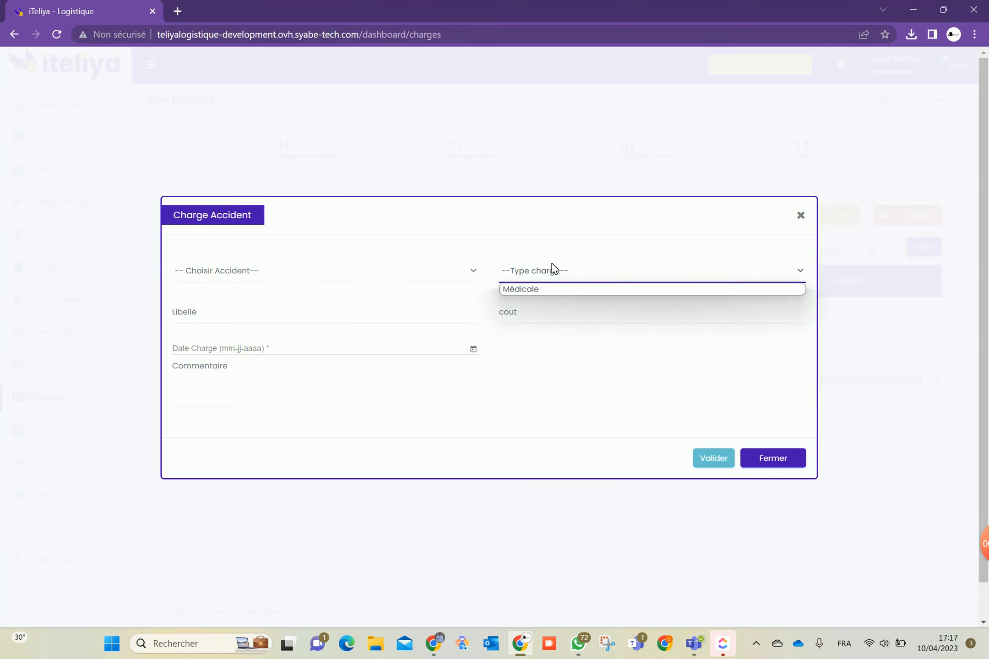
left_click(527, 290)
left_click(337, 321)
left_click(512, 326)
left_click(449, 360)
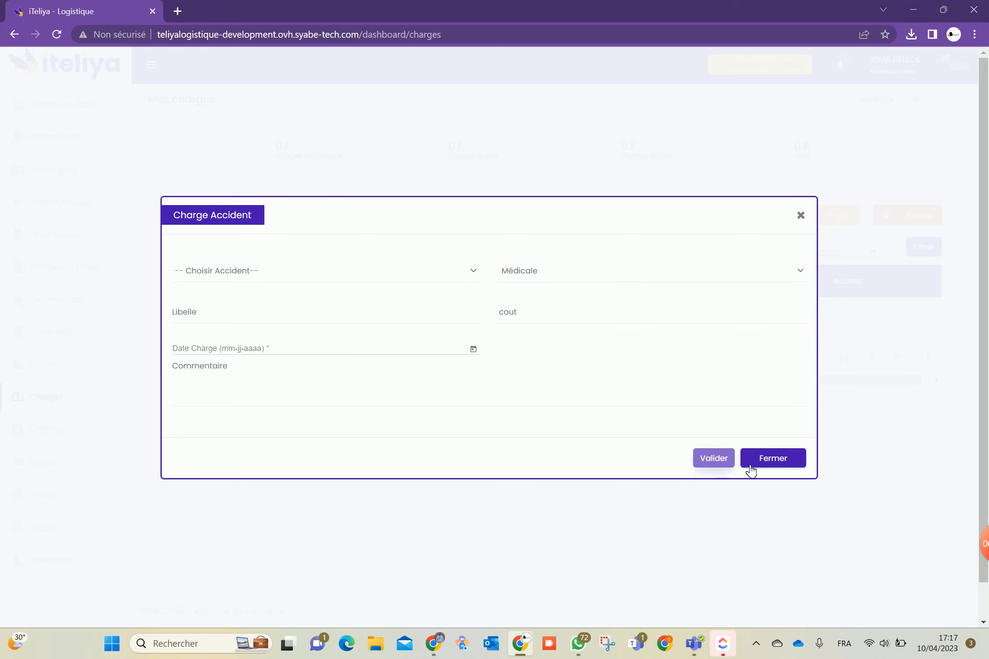
left_click(772, 457)
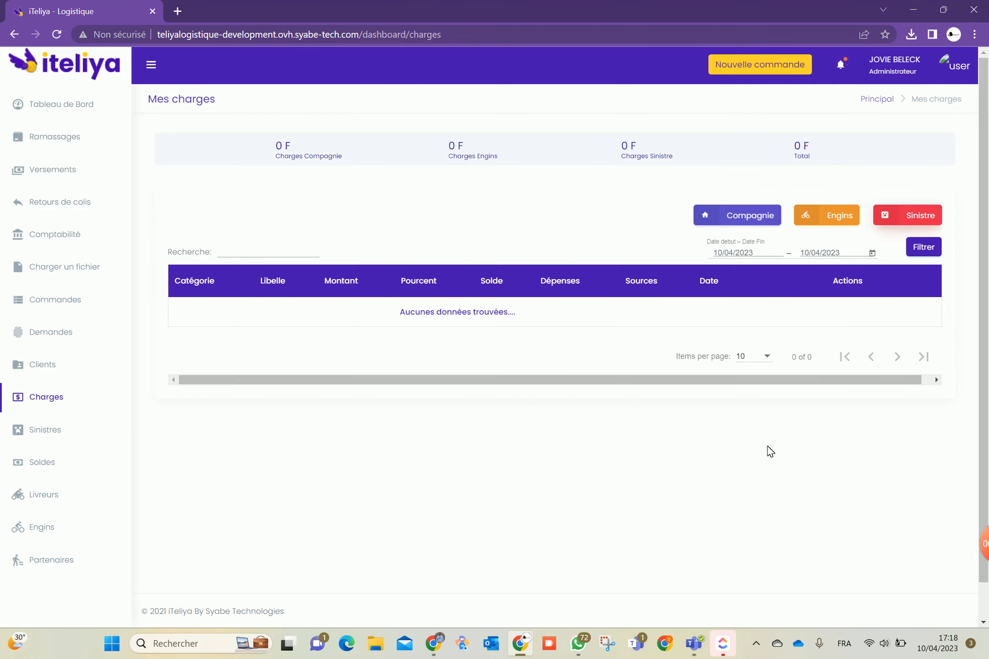
scroll(521, 350, "down", 1)
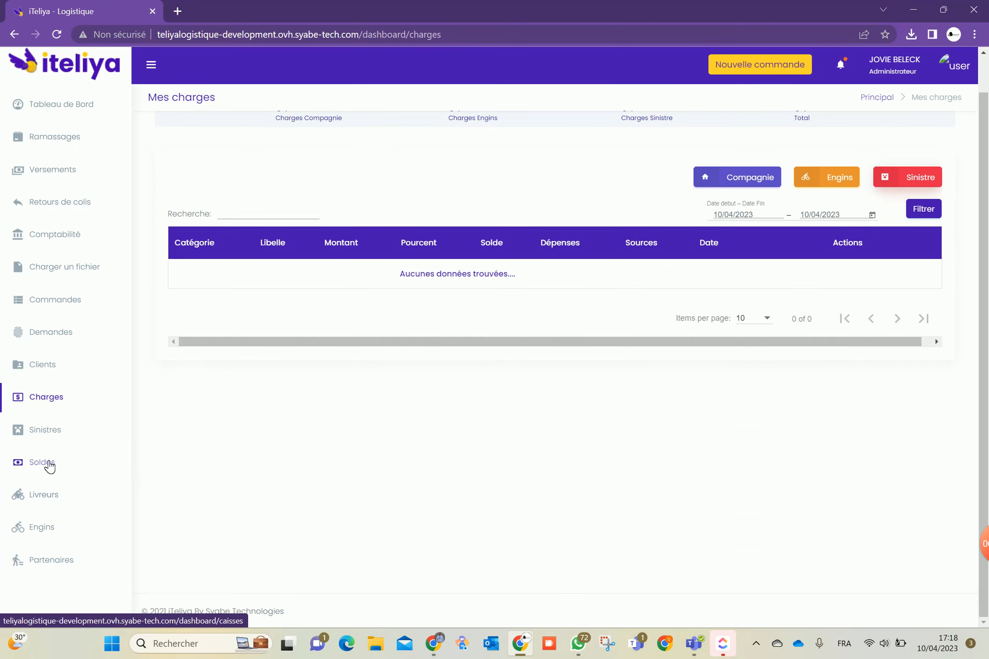
Review the Soldes page, then inspect the CAMDEM order's edit form without changing it
left_click(49, 467)
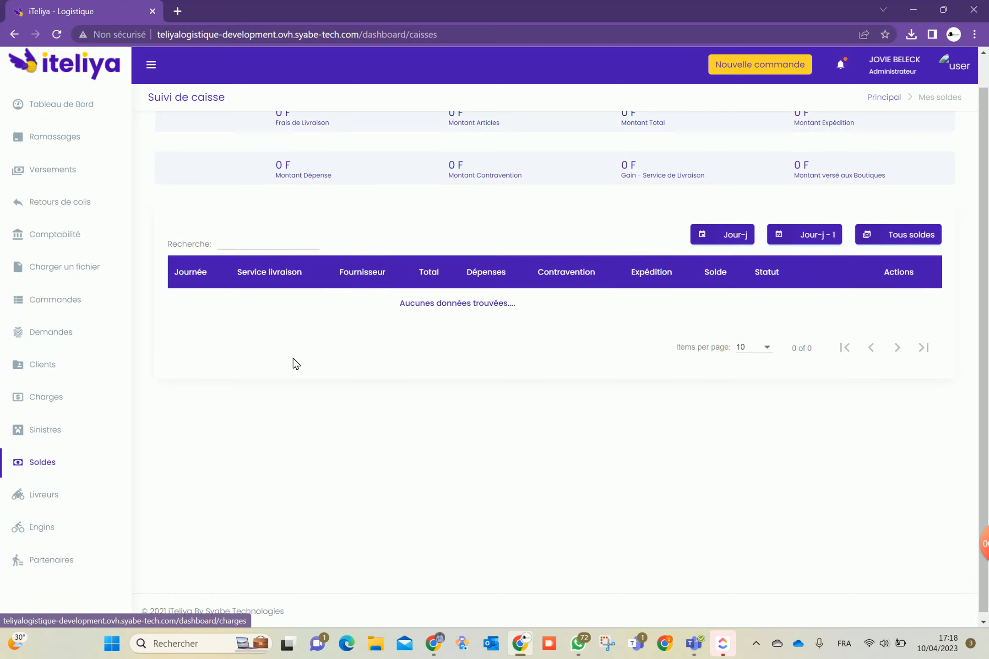
scroll(302, 376, "up", 1)
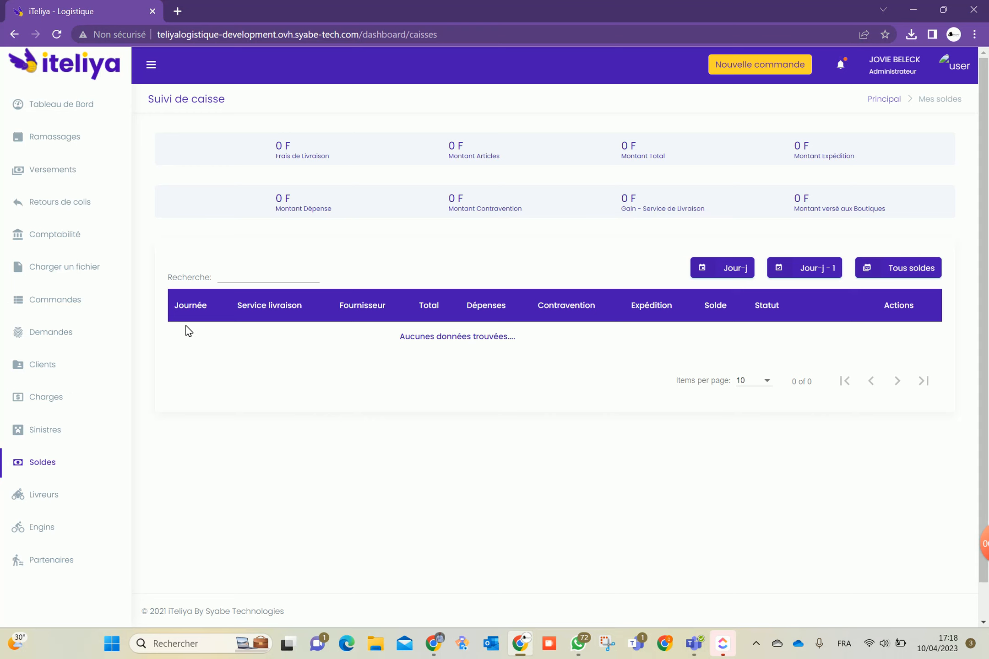
left_click(66, 302)
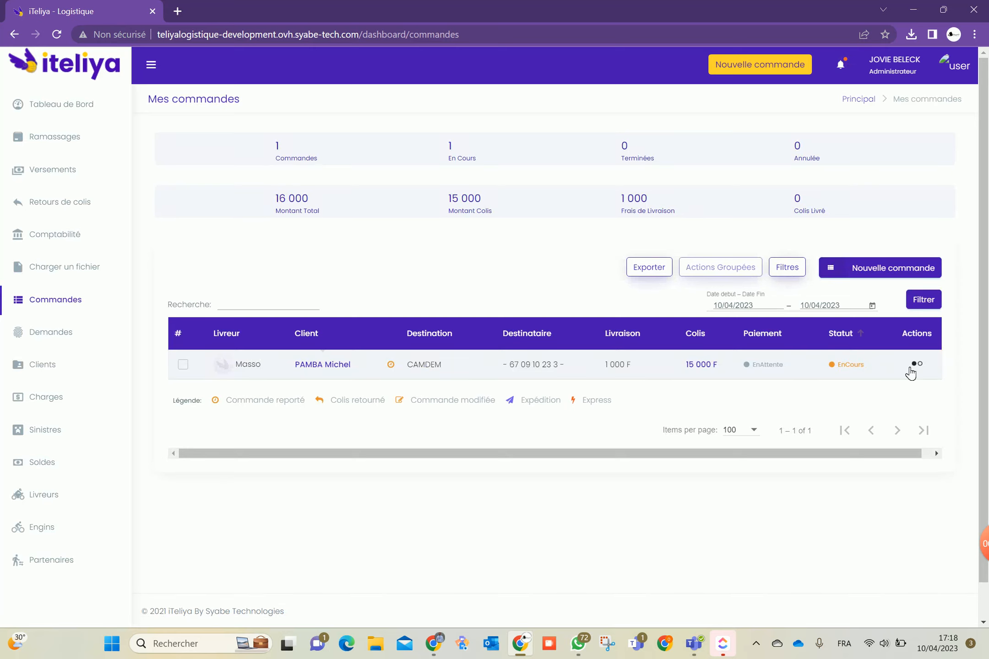
left_click(917, 364)
scroll(861, 421, "down", 3)
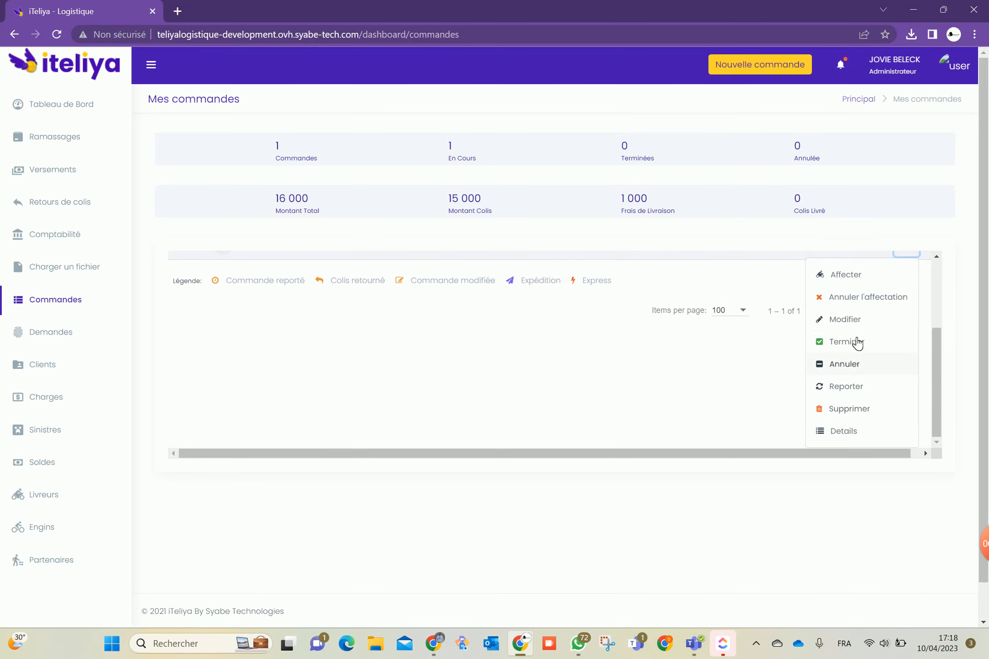
left_click(845, 319)
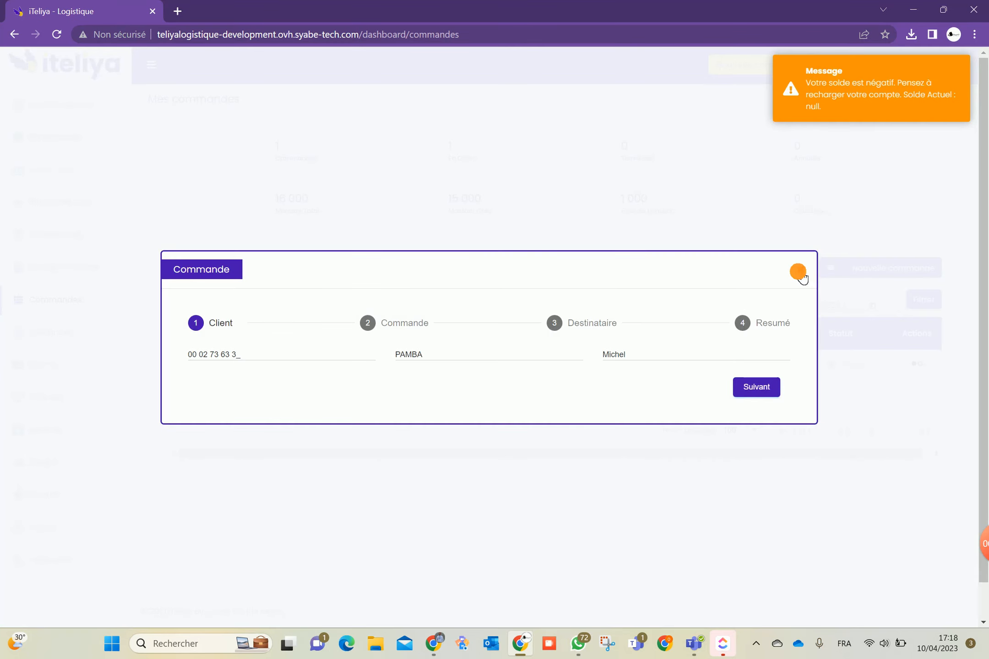
left_click(800, 275)
Mark the CAMDEM order as Terminé and check the 1 000 F balance in Soldes
left_click(911, 372)
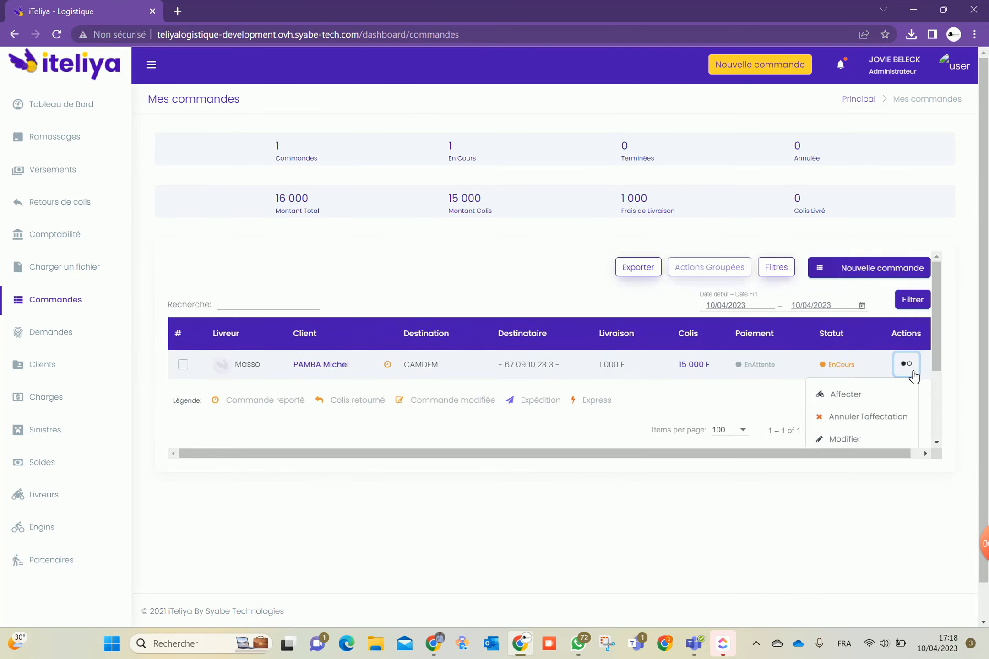
scroll(911, 380, "down", 3)
left_click(848, 342)
left_click(566, 500)
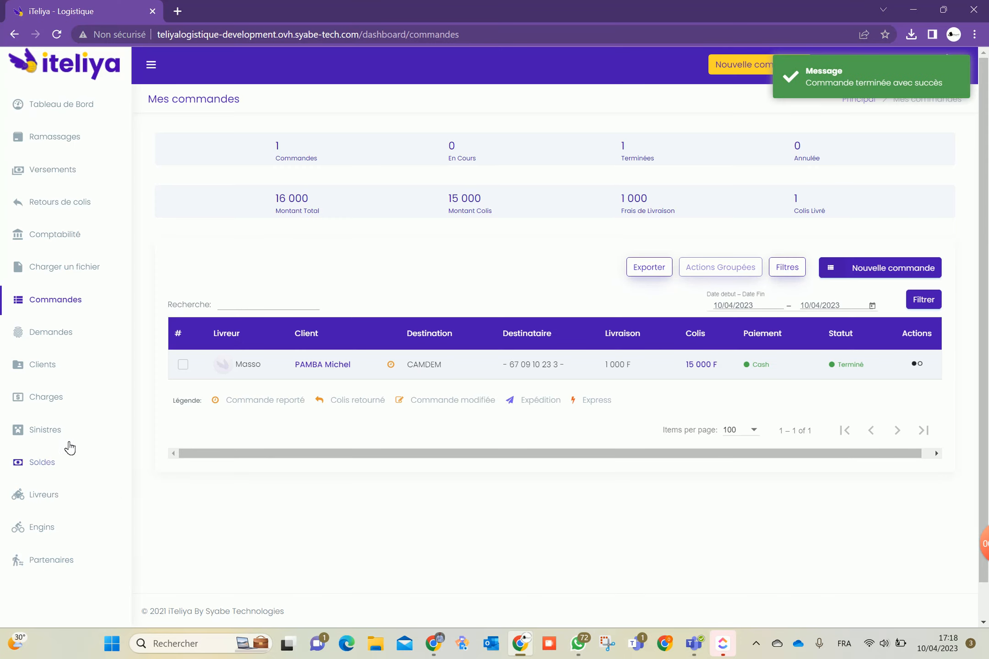
left_click(43, 466)
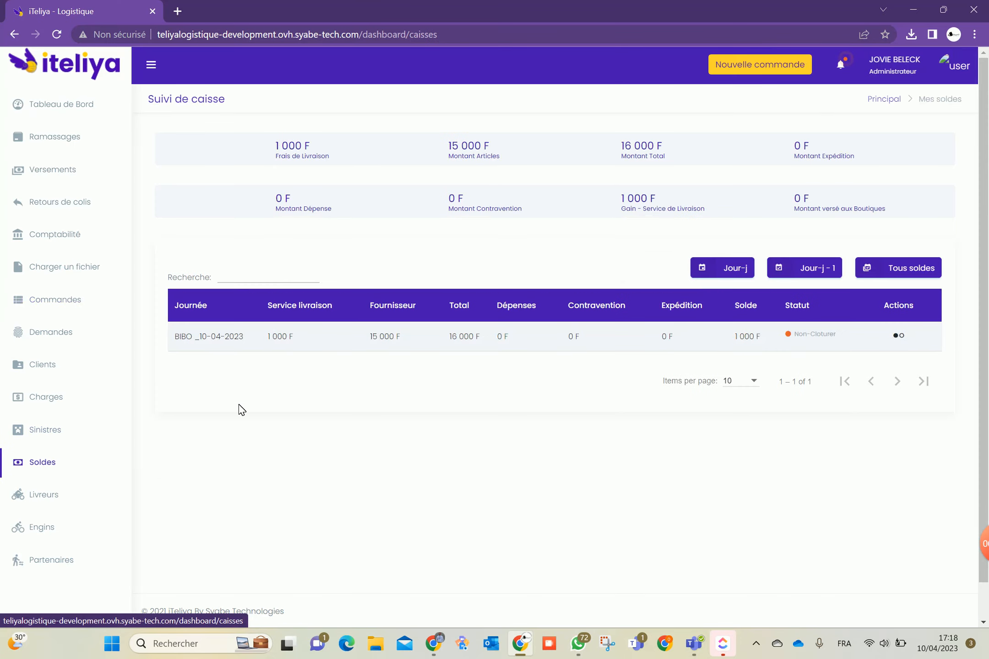
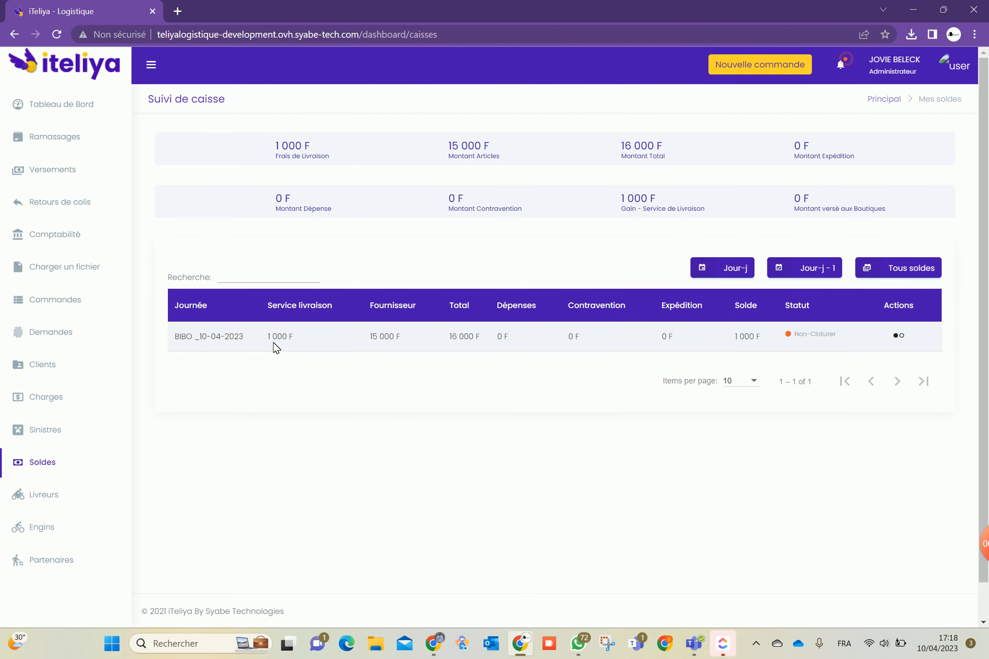
Decline closing the 10-04-2023 cash session, leaving it Non-Cloturer, and view the couriers list
left_click(902, 337)
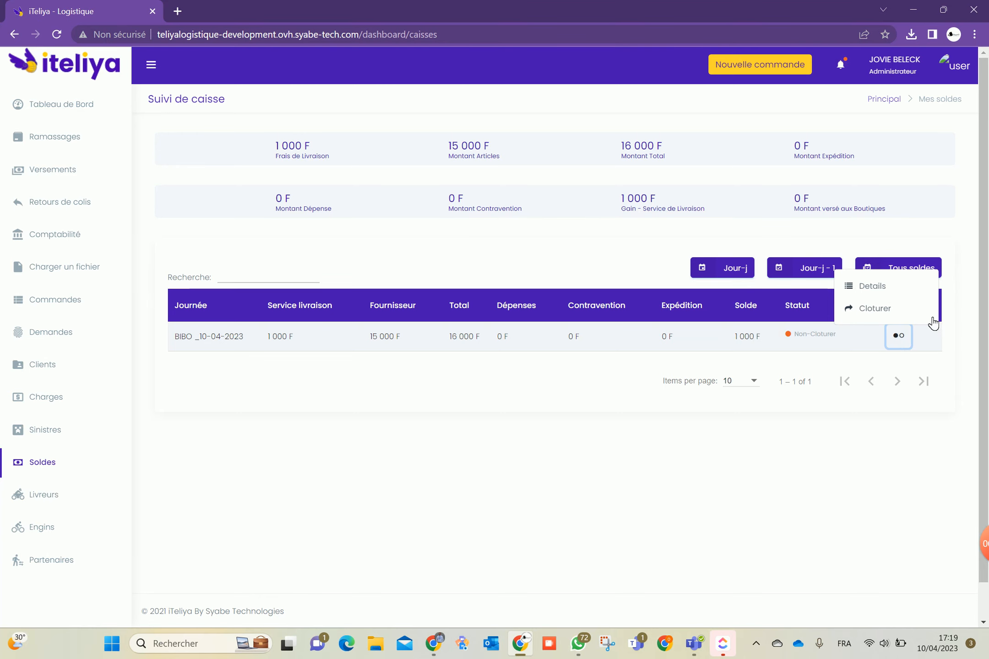
left_click(883, 312)
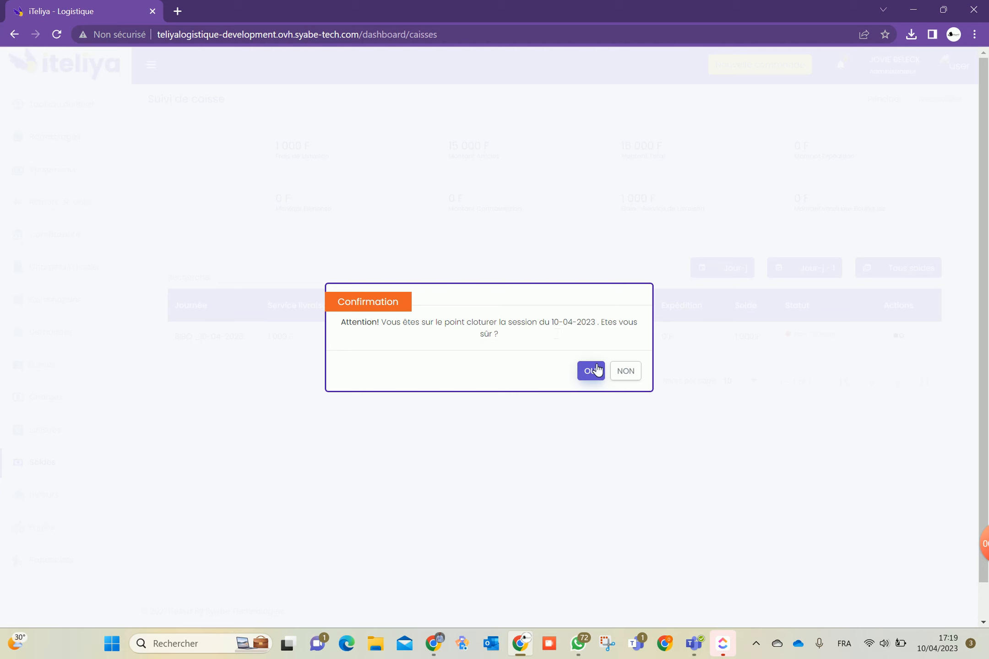
left_click(625, 371)
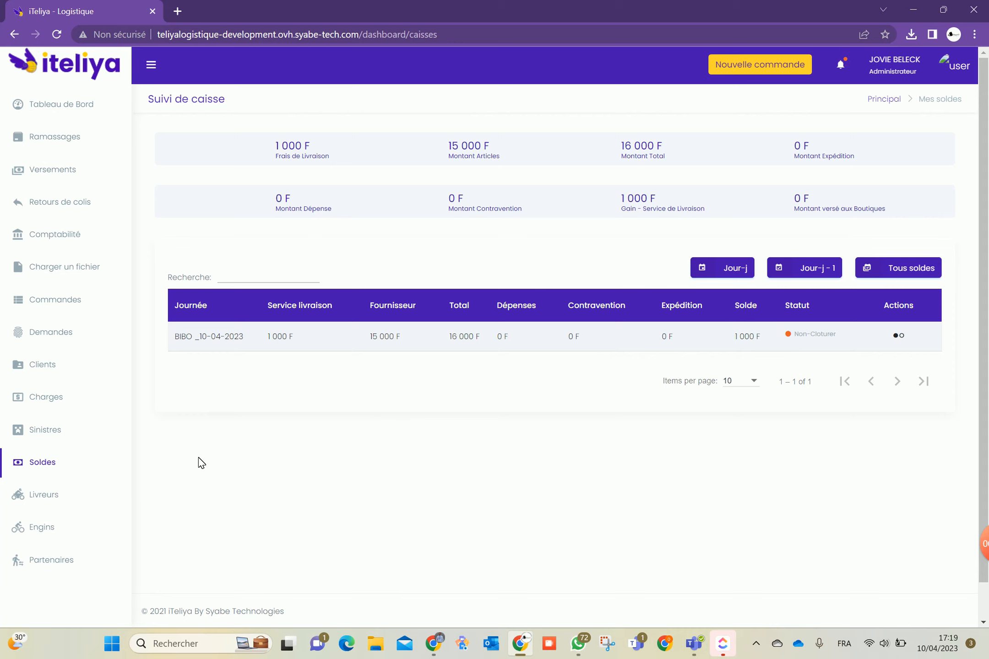
left_click(68, 499)
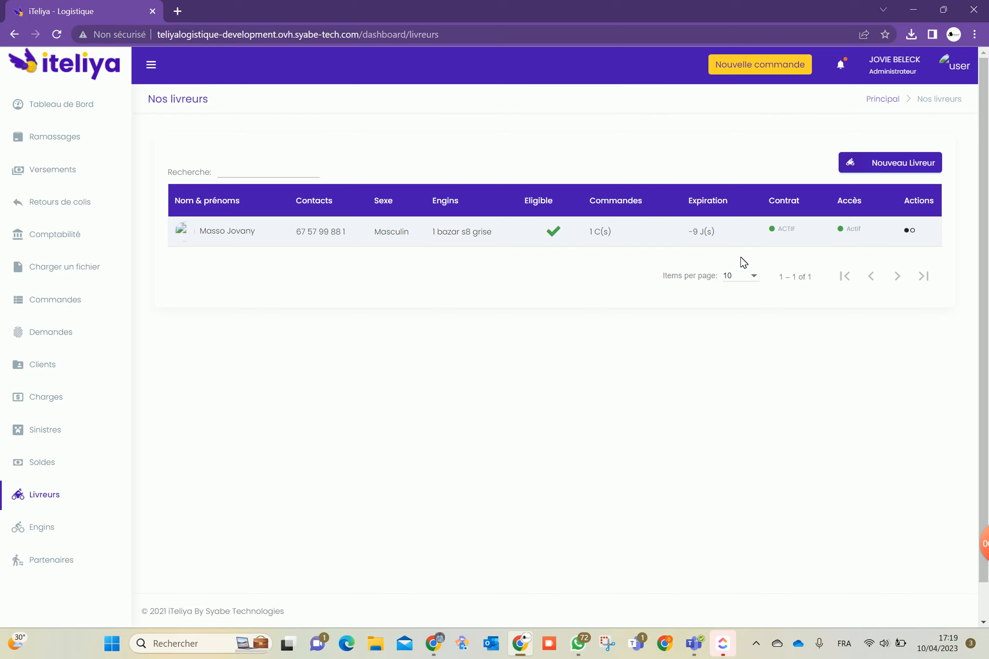
left_click(889, 163)
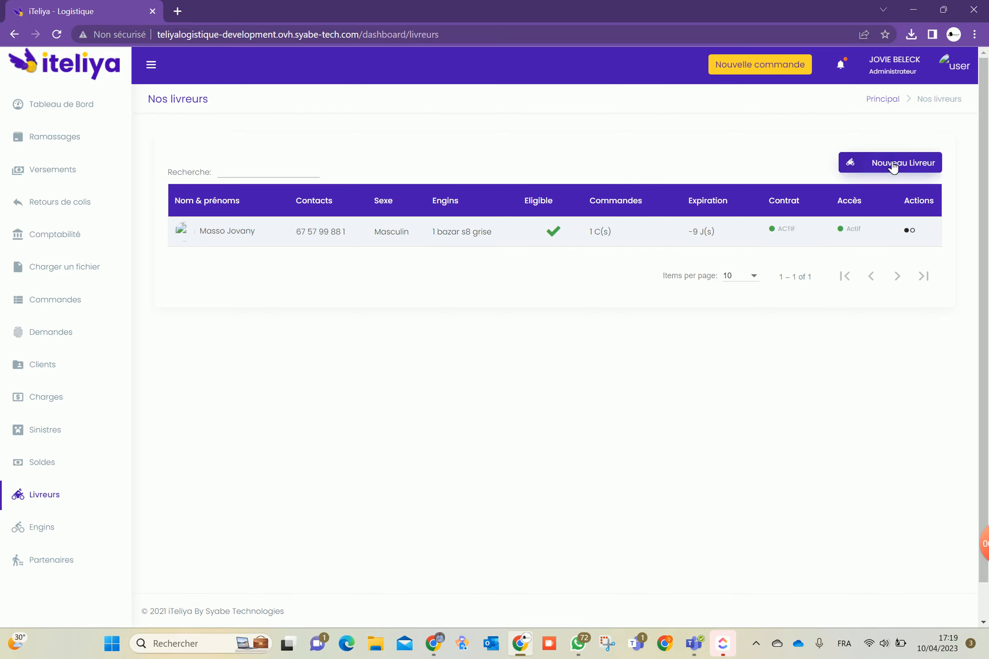
left_click(390, 253)
left_click(376, 295)
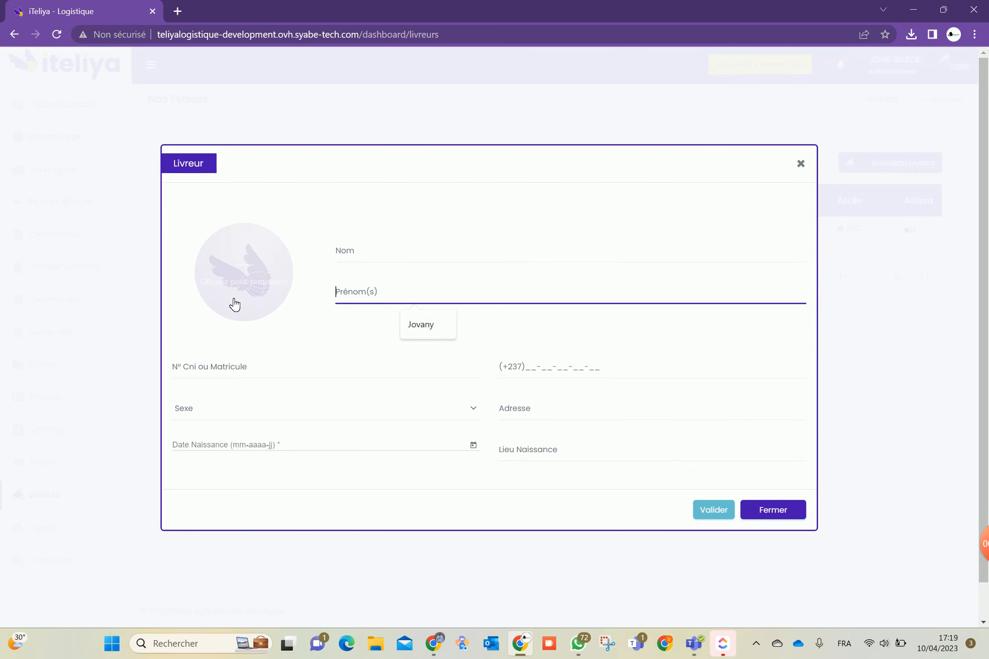
left_click(201, 373)
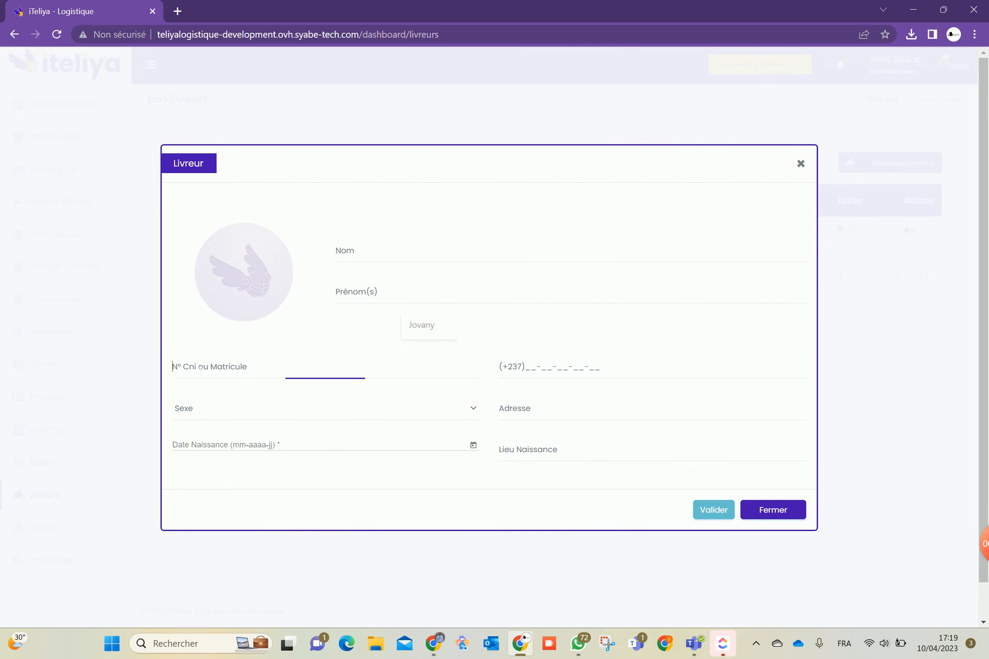
key("Tab")
left_click(367, 419)
left_click(368, 414)
left_click(349, 460)
left_click(506, 450)
left_click(522, 410)
left_click(764, 512)
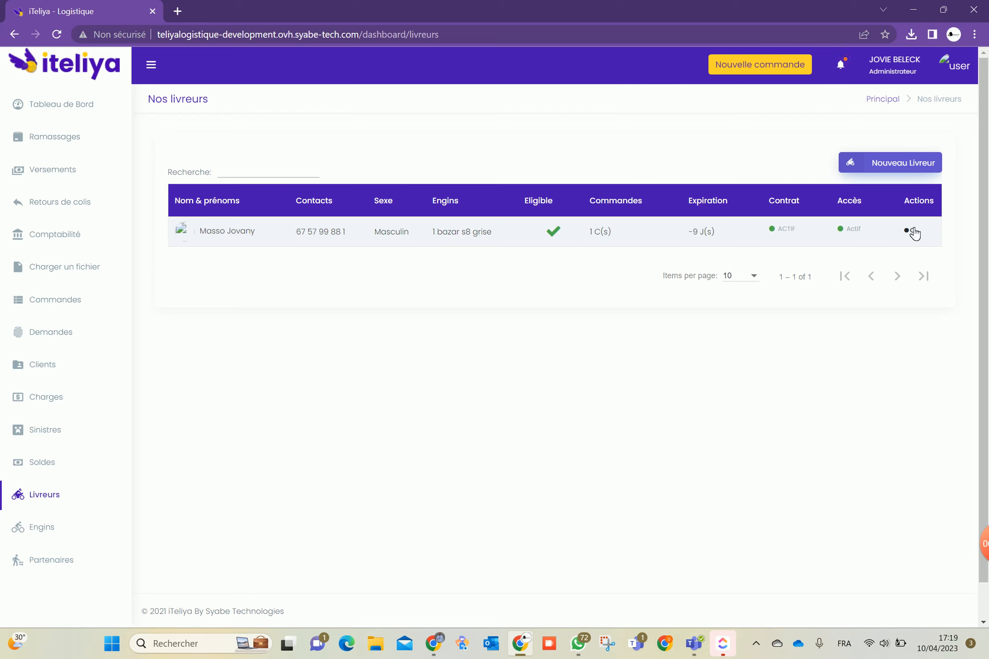
left_click(913, 233)
scroll(879, 209, "down", 3)
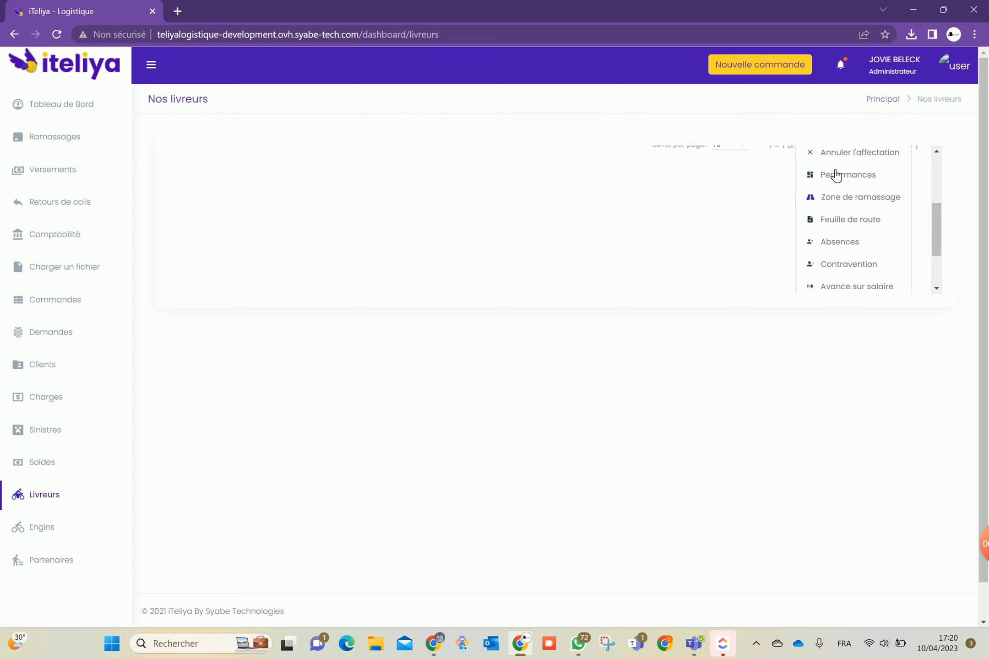
scroll(848, 183, "up", 1)
scroll(847, 183, "up", 1)
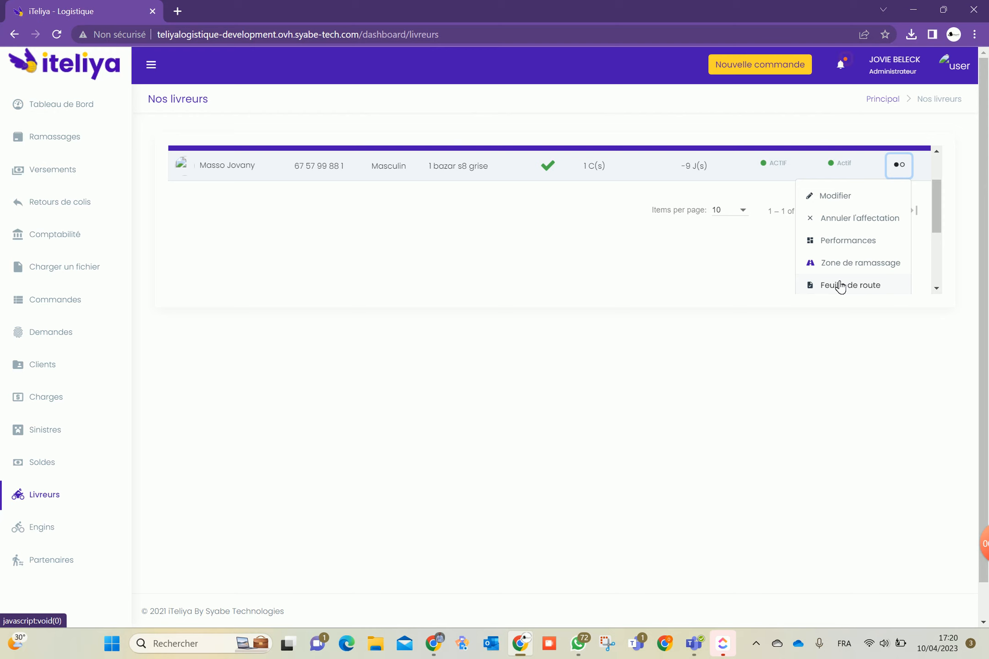
left_click(840, 286)
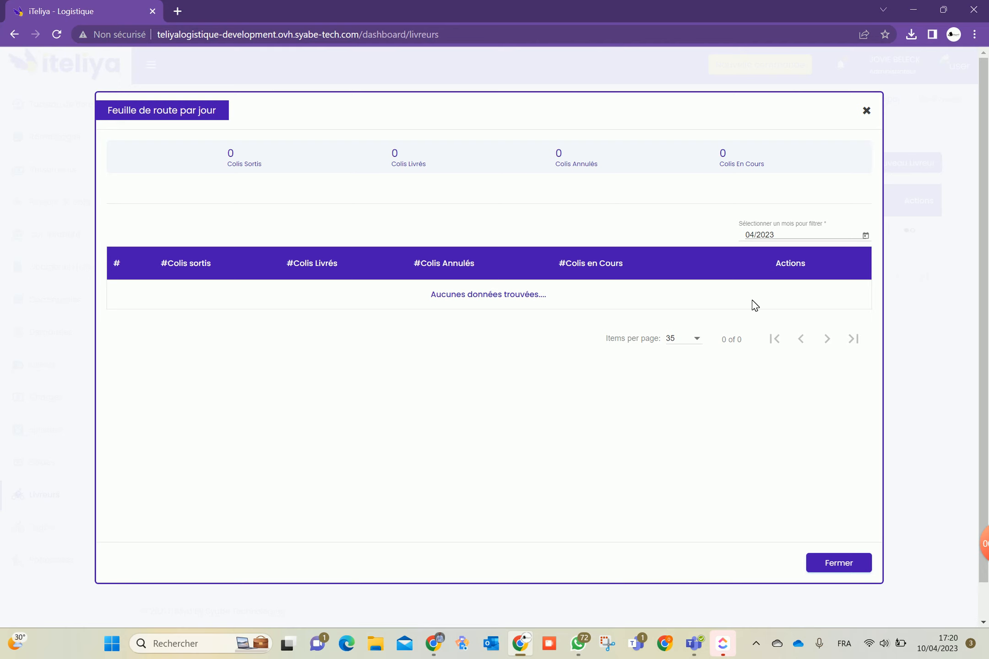
left_click(849, 566)
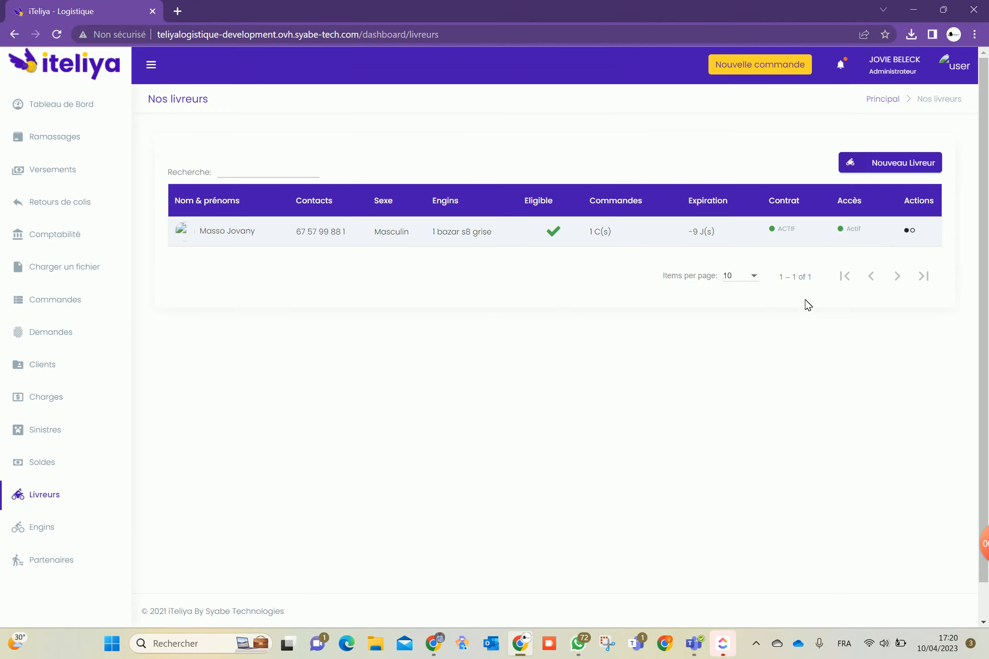
left_click(910, 230)
scroll(862, 268, "down", 1)
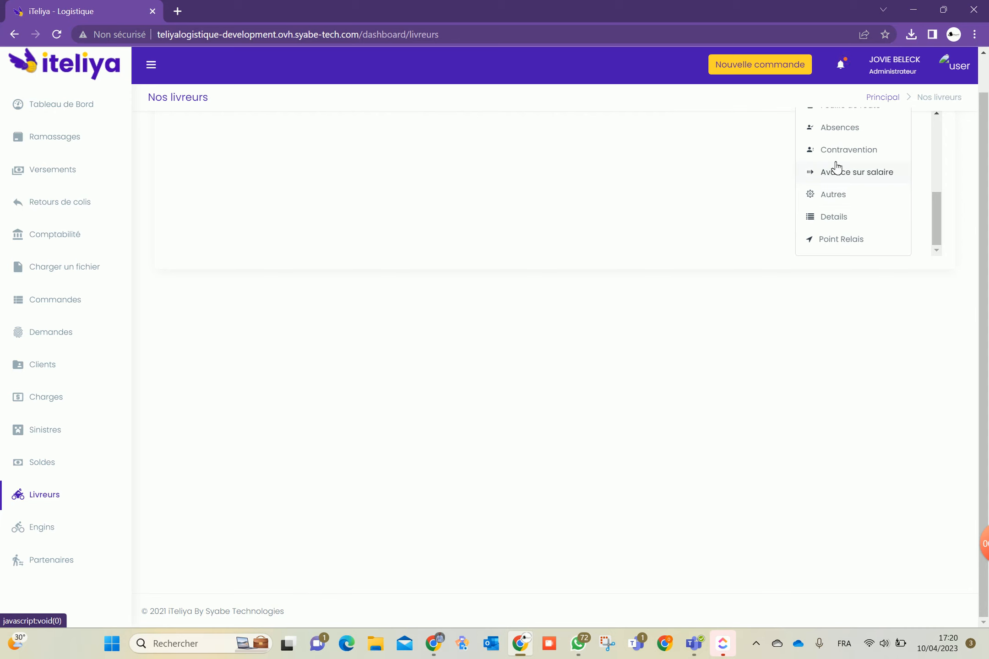
scroll(846, 188, "up", 1)
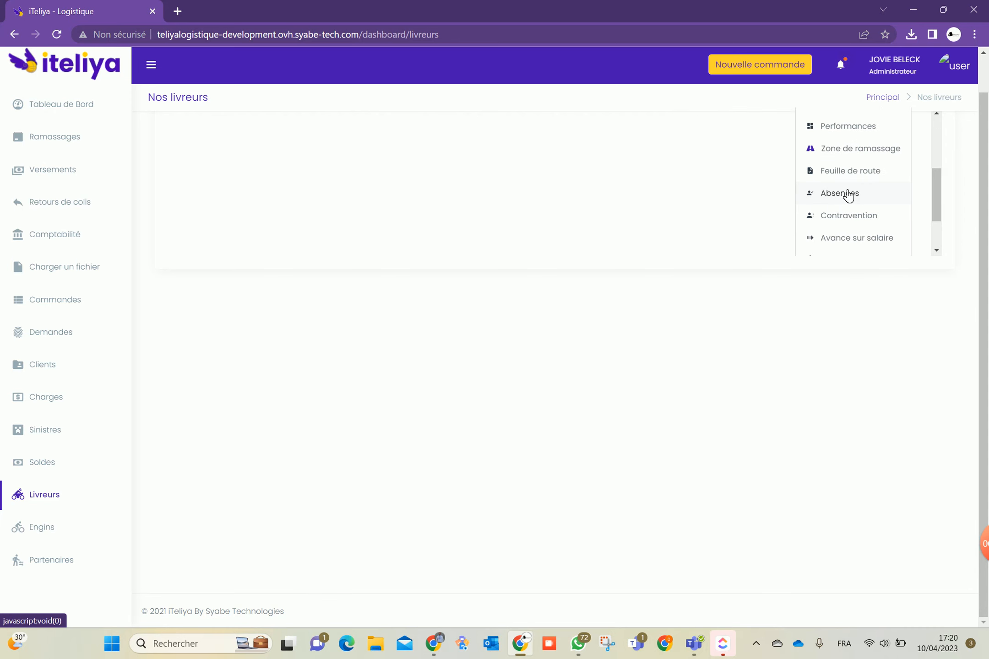
left_click(846, 194)
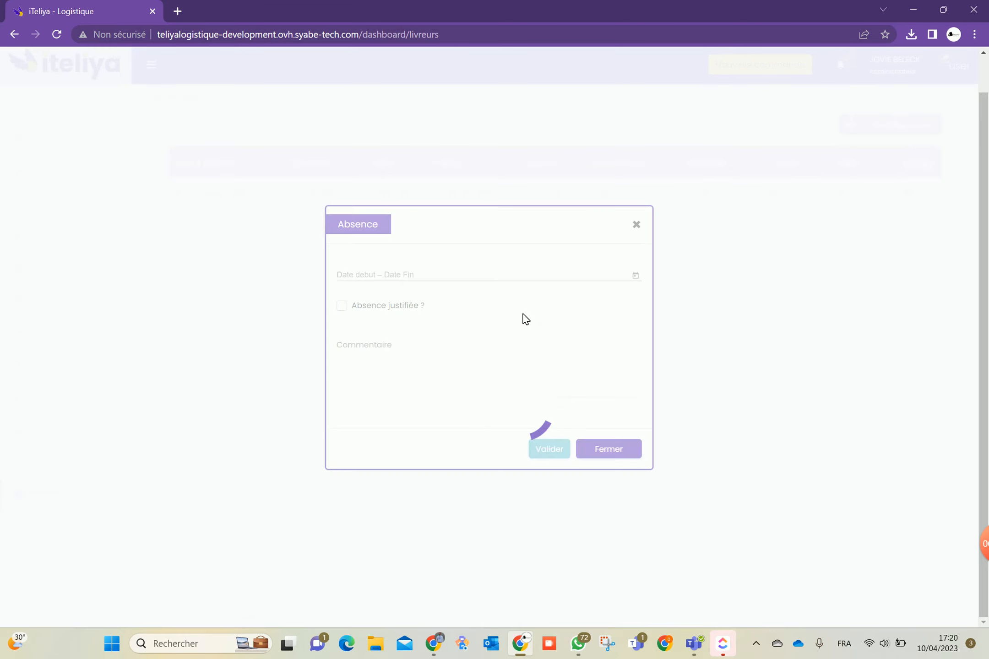
left_click(637, 275)
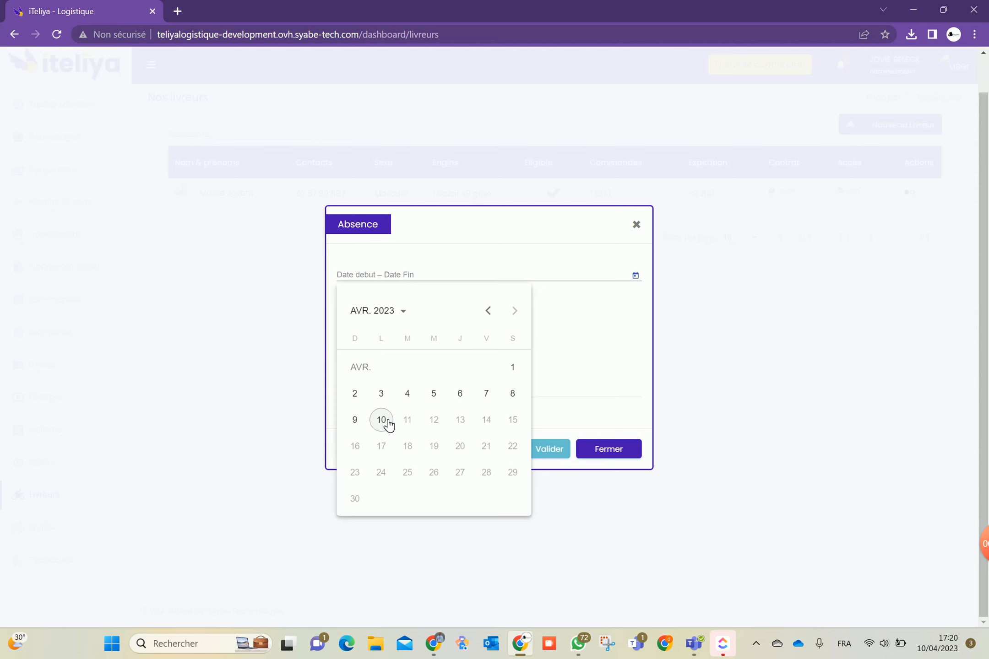
left_click(388, 425)
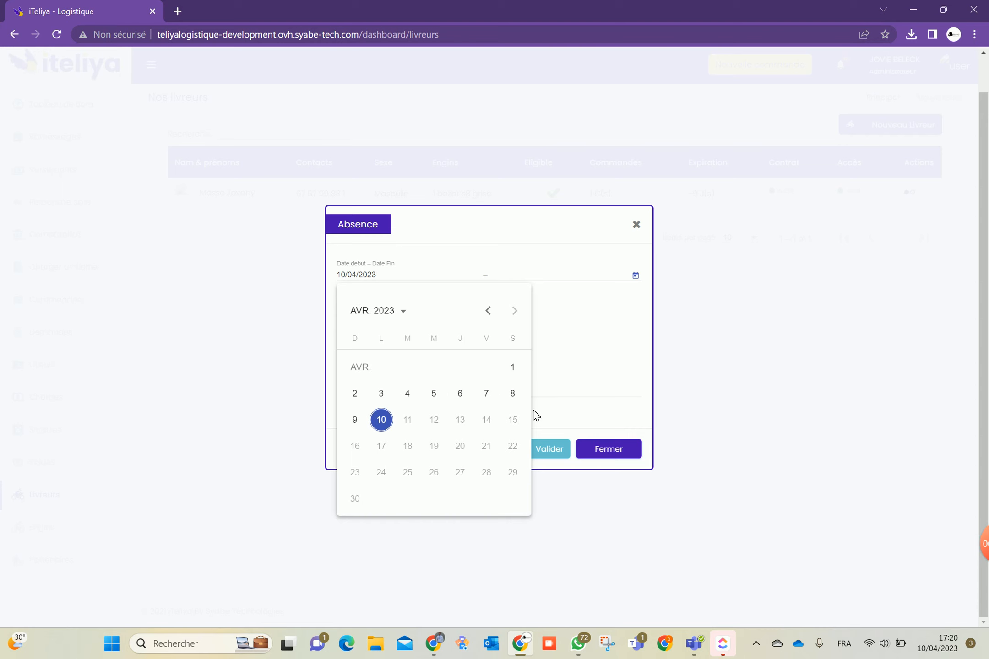
left_click(486, 394)
left_click(381, 421)
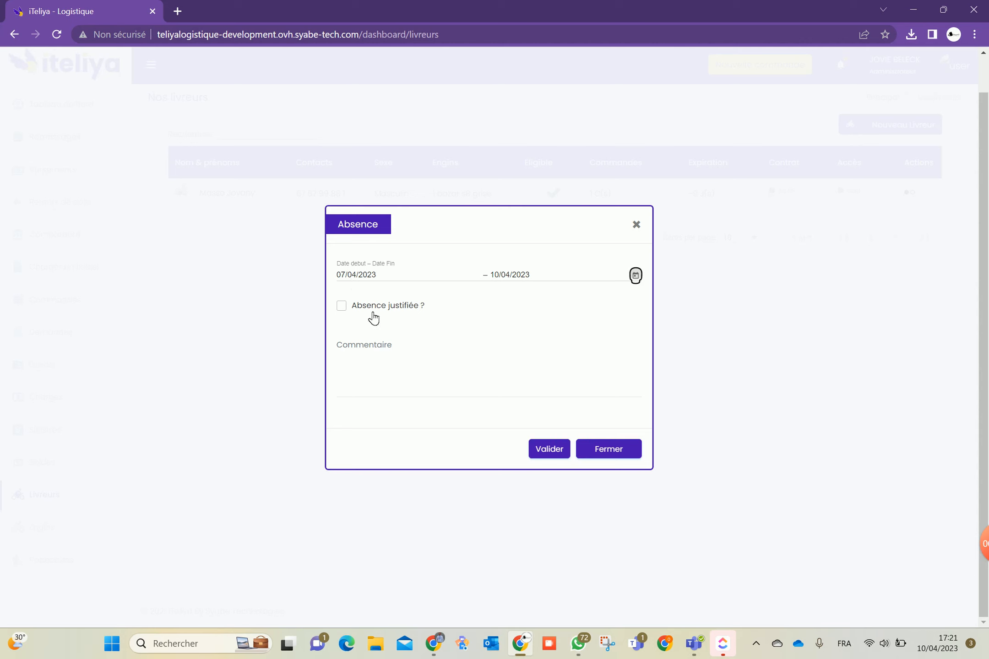
left_click(346, 306)
left_click(594, 456)
left_click(909, 192)
scroll(870, 243, "down", 1)
scroll(870, 243, "down", 1)
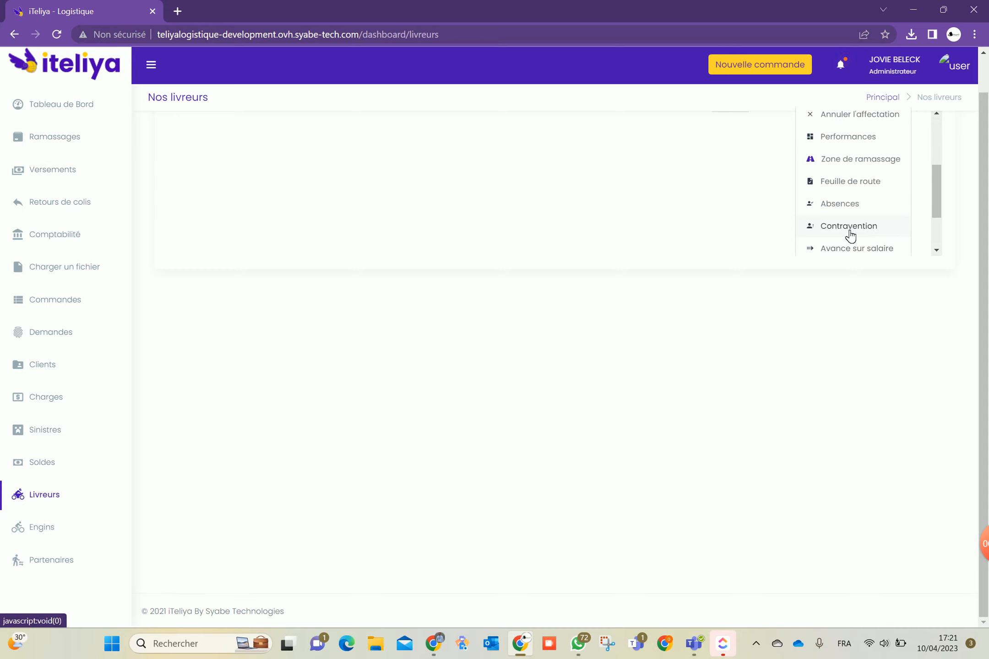
left_click(847, 226)
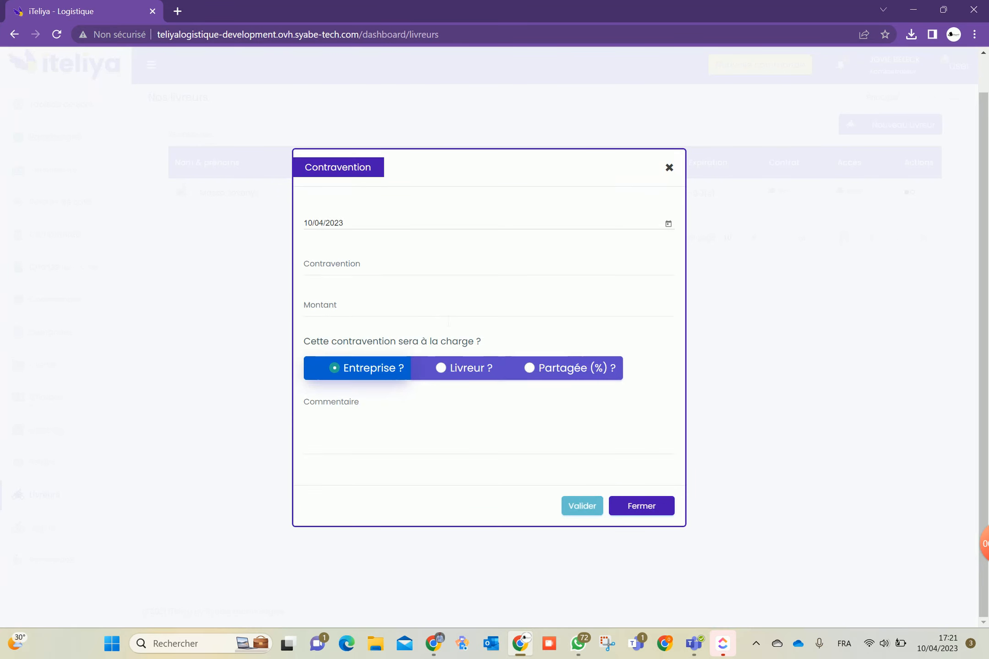
left_click(368, 261)
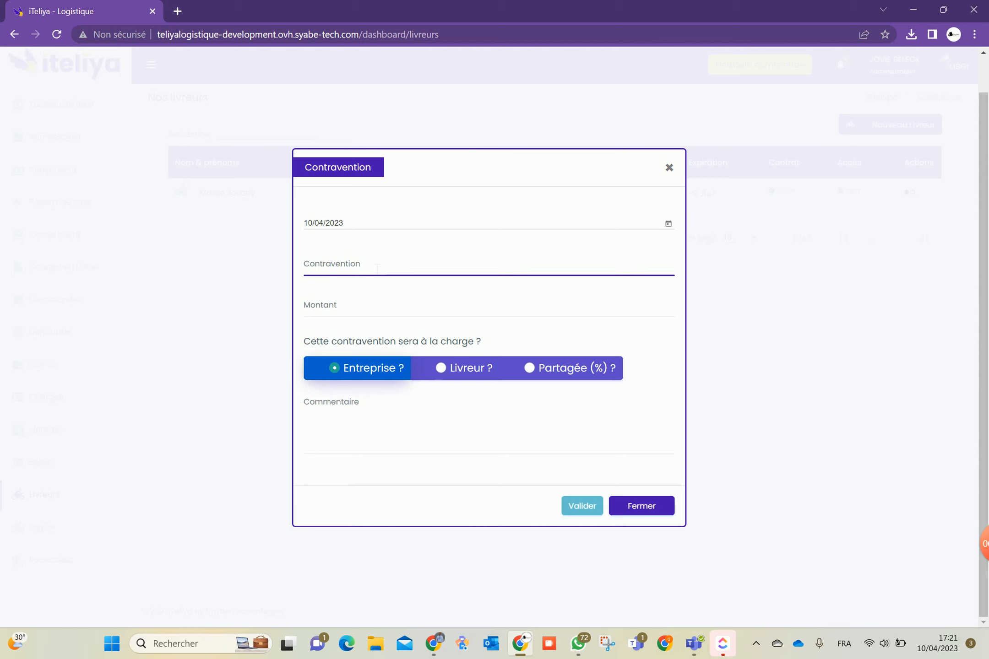
left_click(323, 311)
left_click(368, 368)
left_click(439, 371)
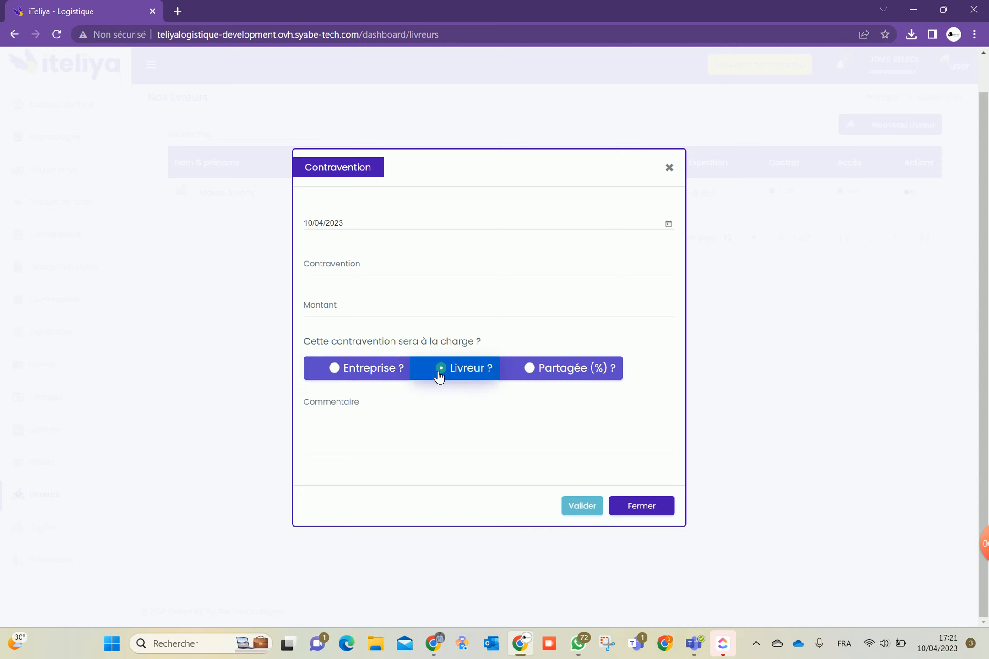
left_click(524, 368)
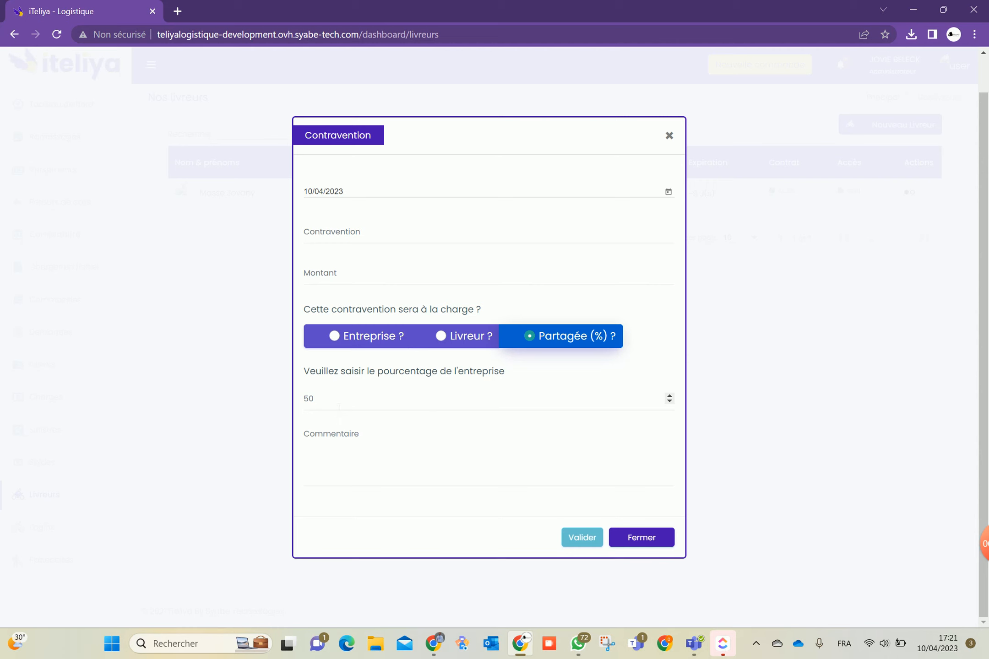
double_click(331, 400)
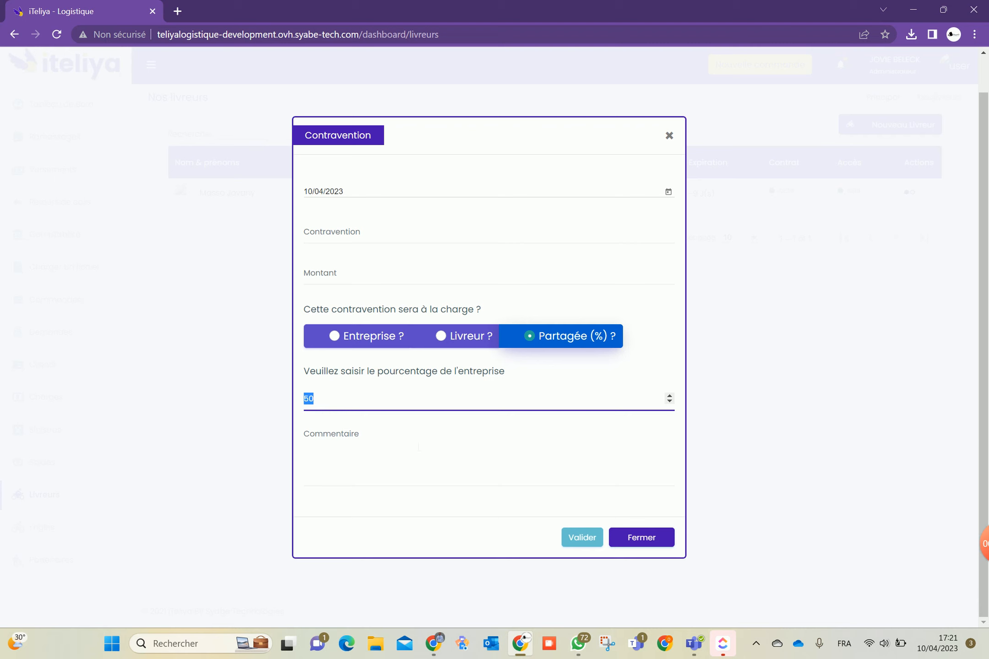
left_click(633, 538)
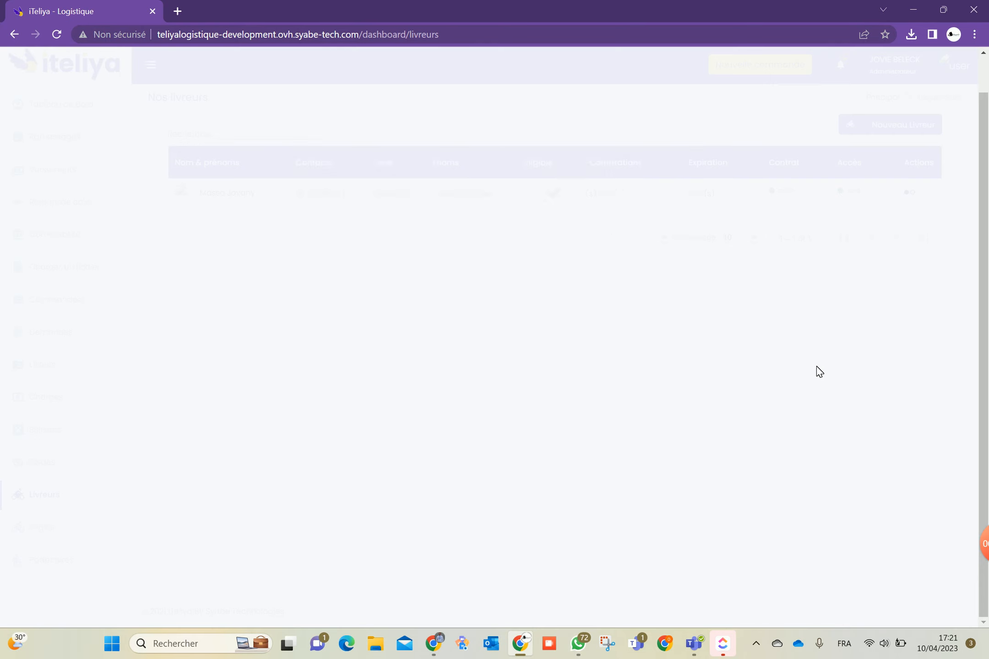
left_click(910, 192)
scroll(884, 234, "down", 5)
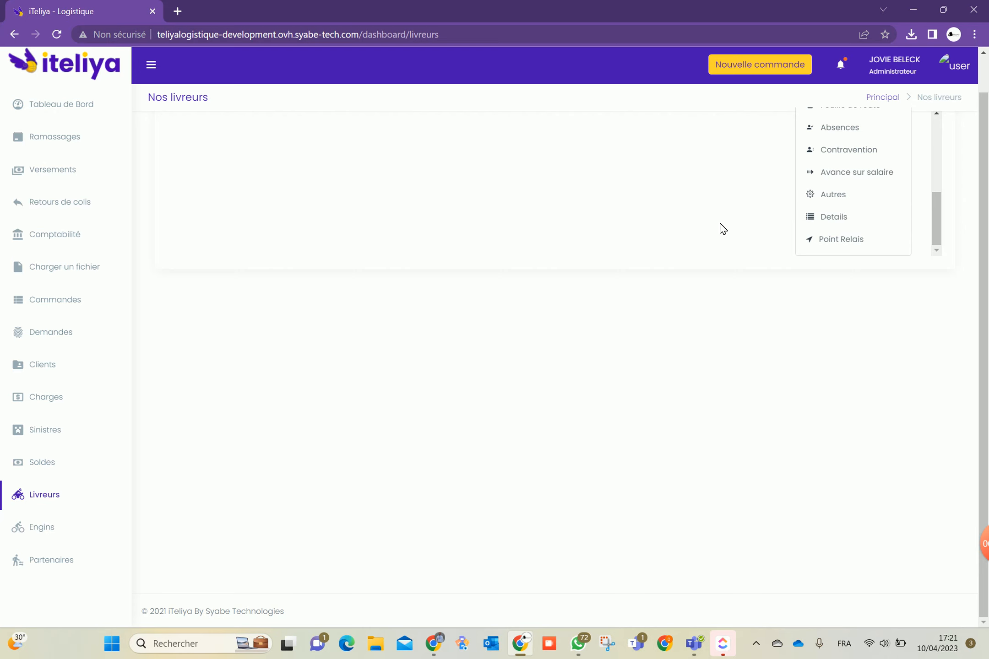
Review the courier's Accident, Livraison, Absences, Contravention and Avances sur salaire tabs, then close the dialog
left_click(806, 218)
left_click(815, 259)
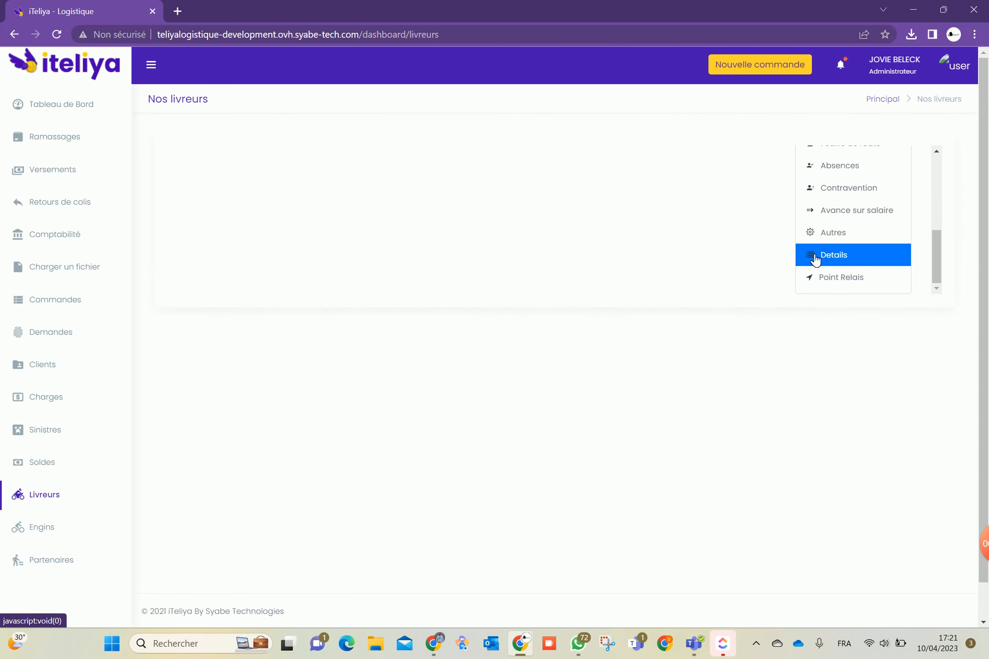
left_click(813, 259)
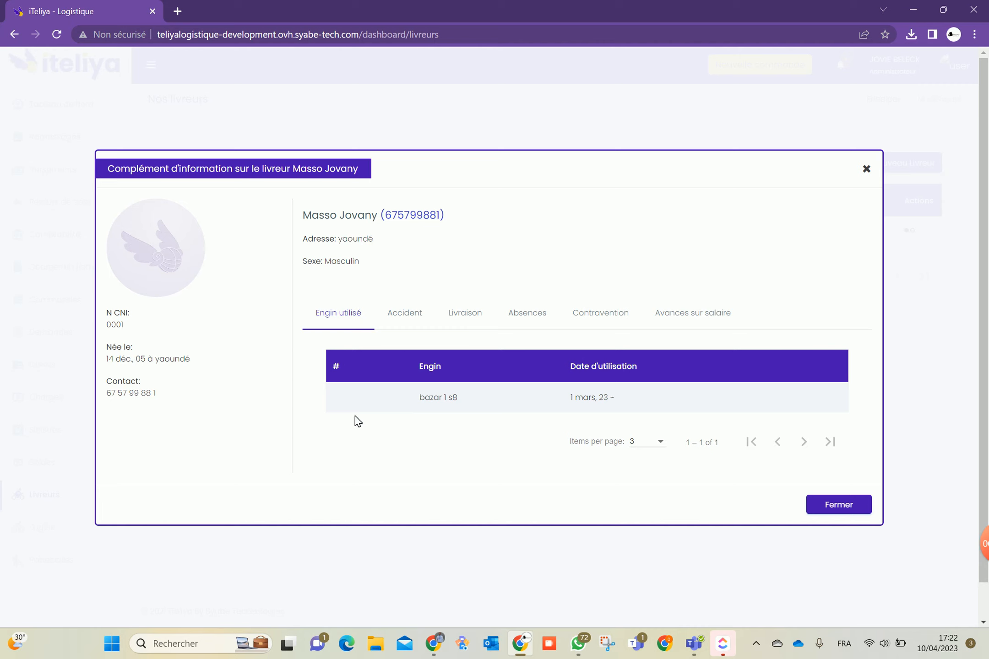
left_click(407, 316)
left_click(464, 316)
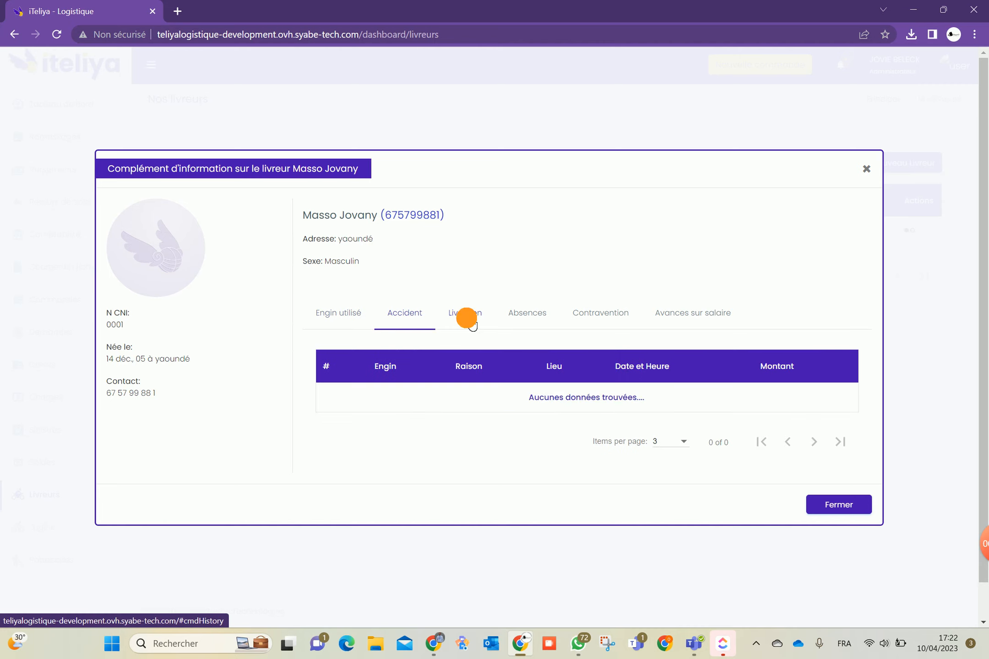
left_click(527, 319)
left_click(590, 320)
left_click(692, 319)
left_click(833, 503)
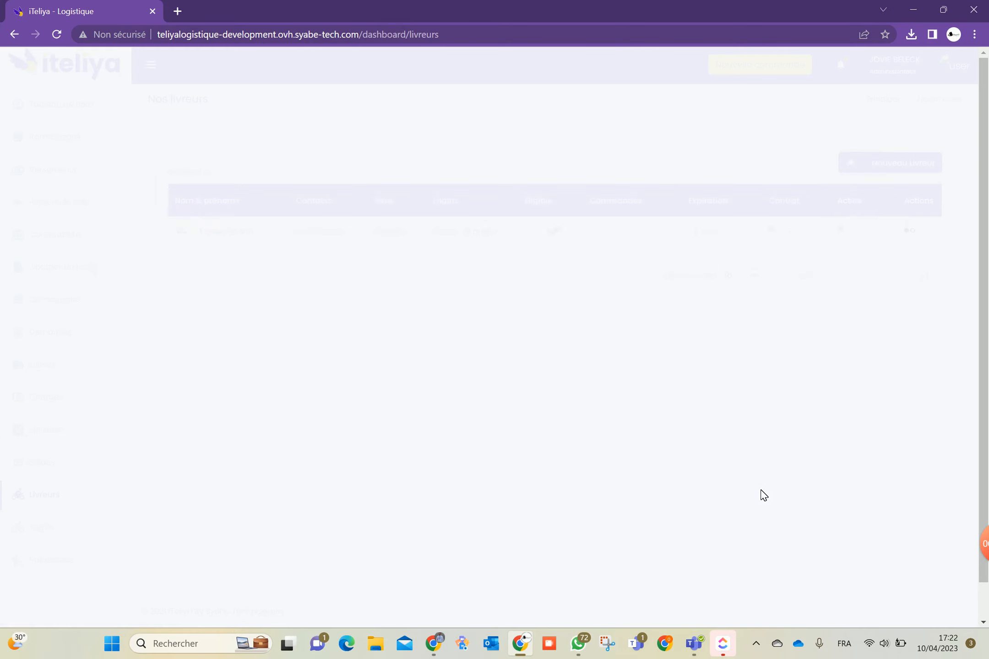
left_click(909, 230)
scroll(835, 263, "down", 5)
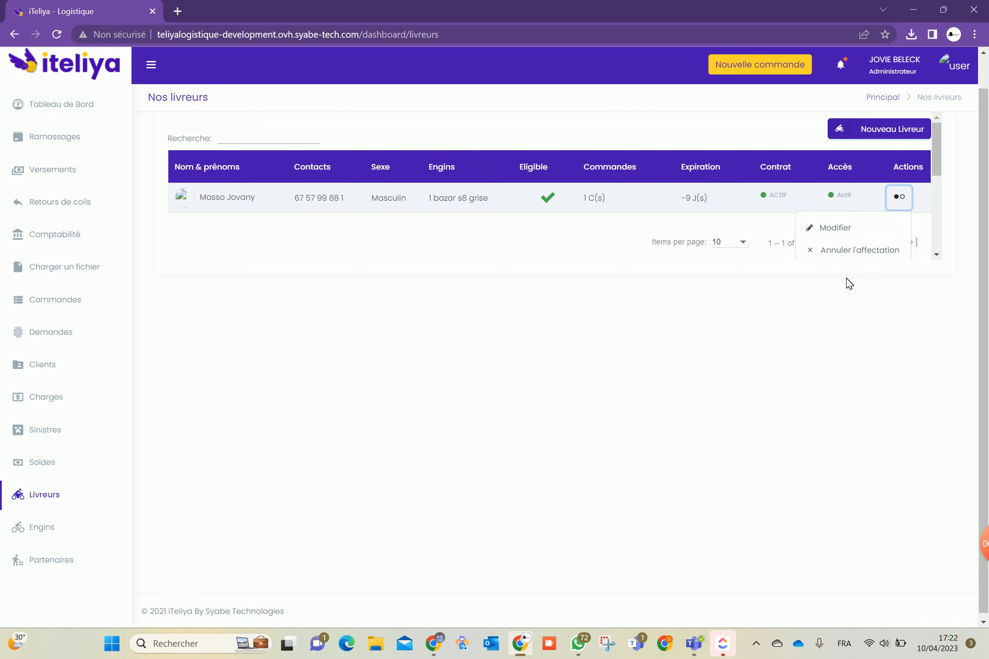
mouse_move(835, 212)
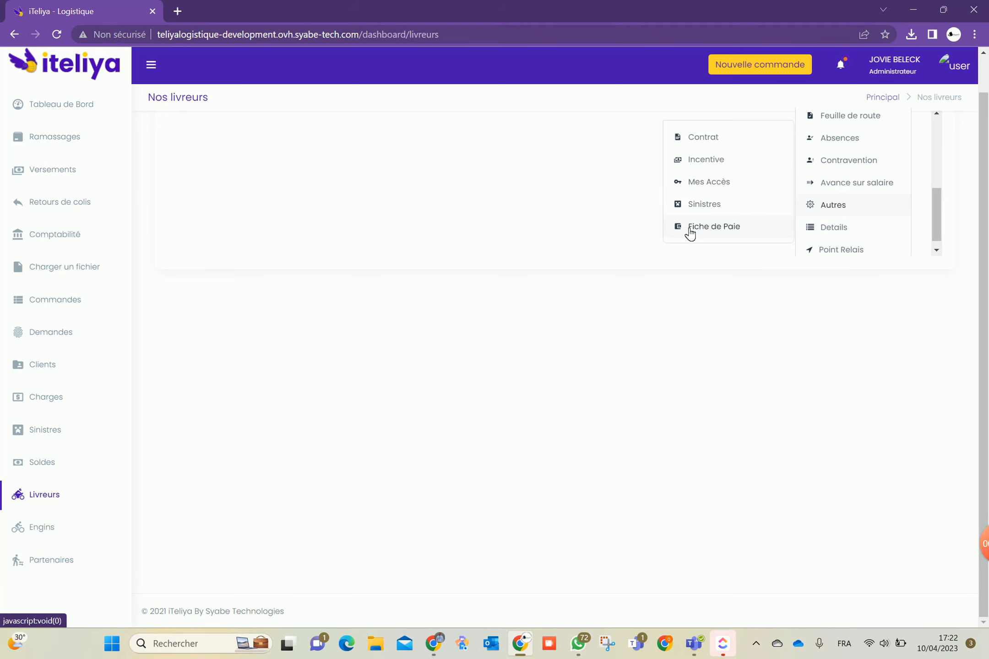
left_click(710, 184)
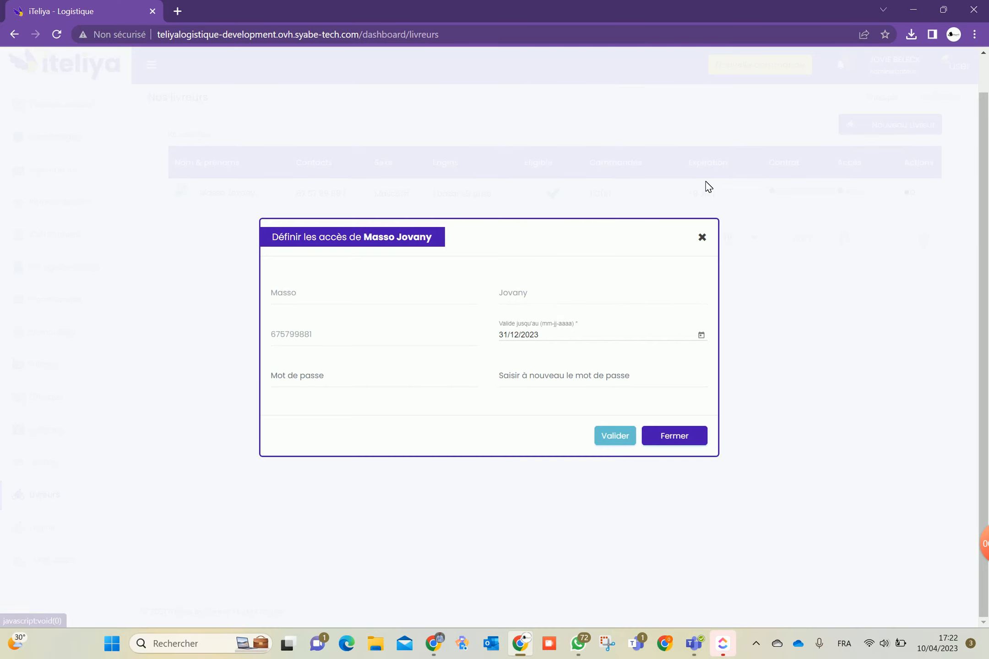
left_click(701, 335)
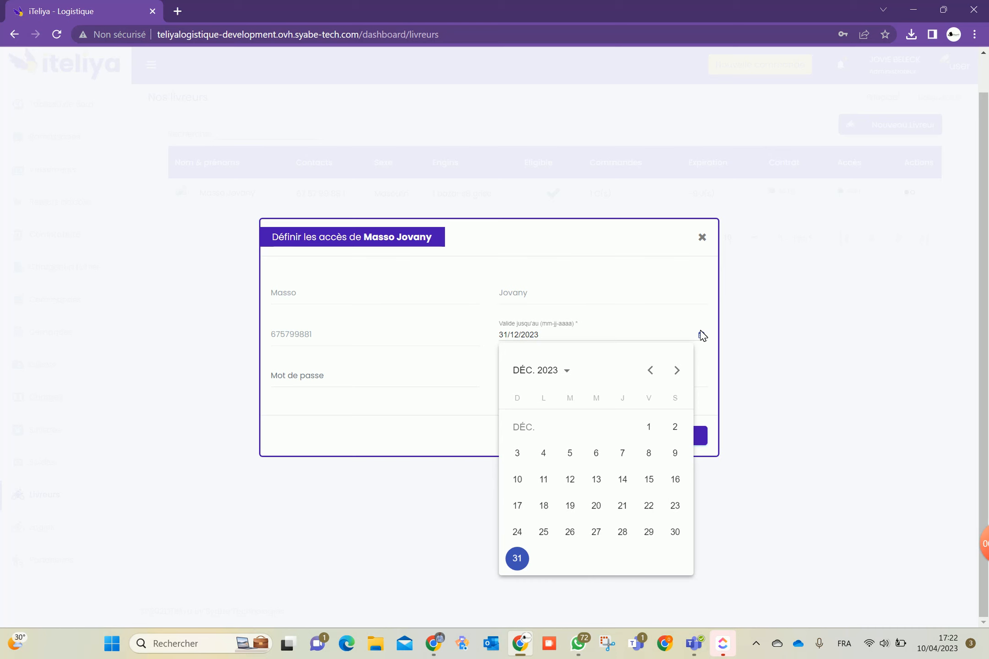
left_click(438, 422)
left_click(439, 381)
left_click(519, 374)
left_click(488, 417)
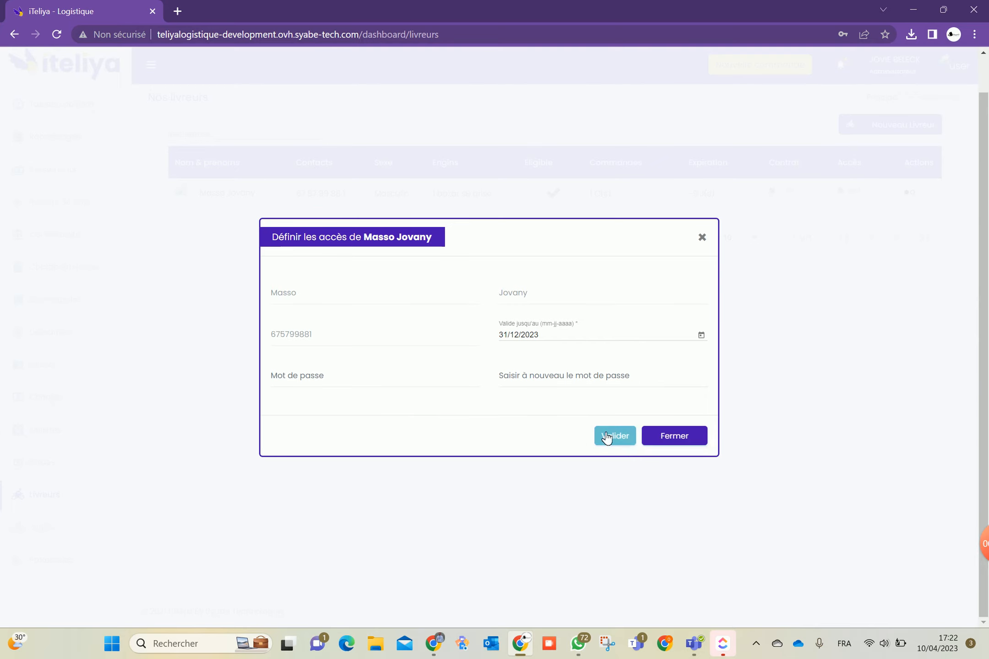
left_click(669, 443)
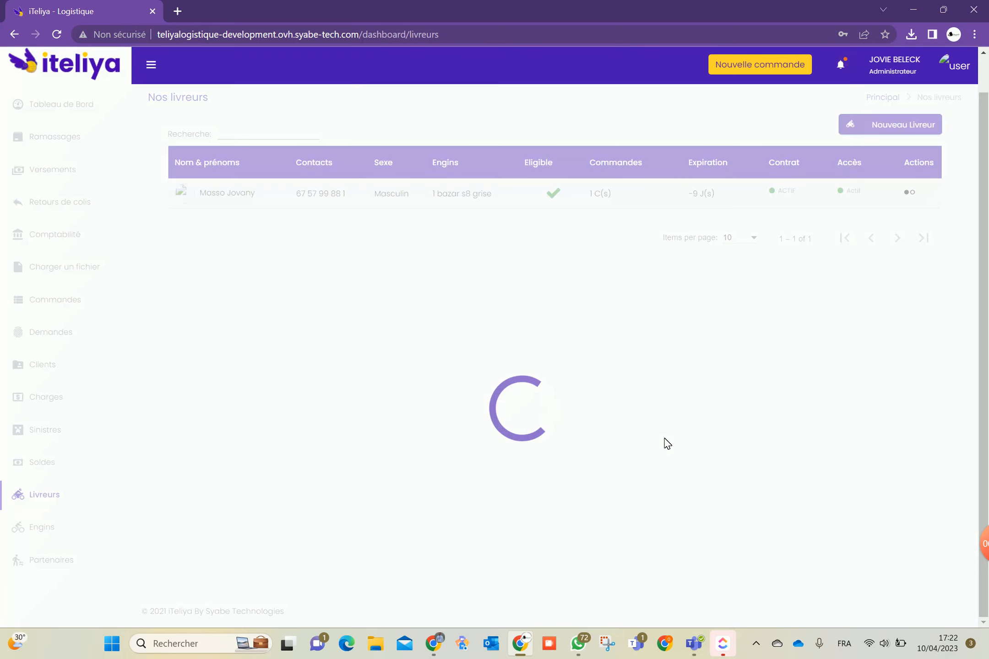
left_click(46, 527)
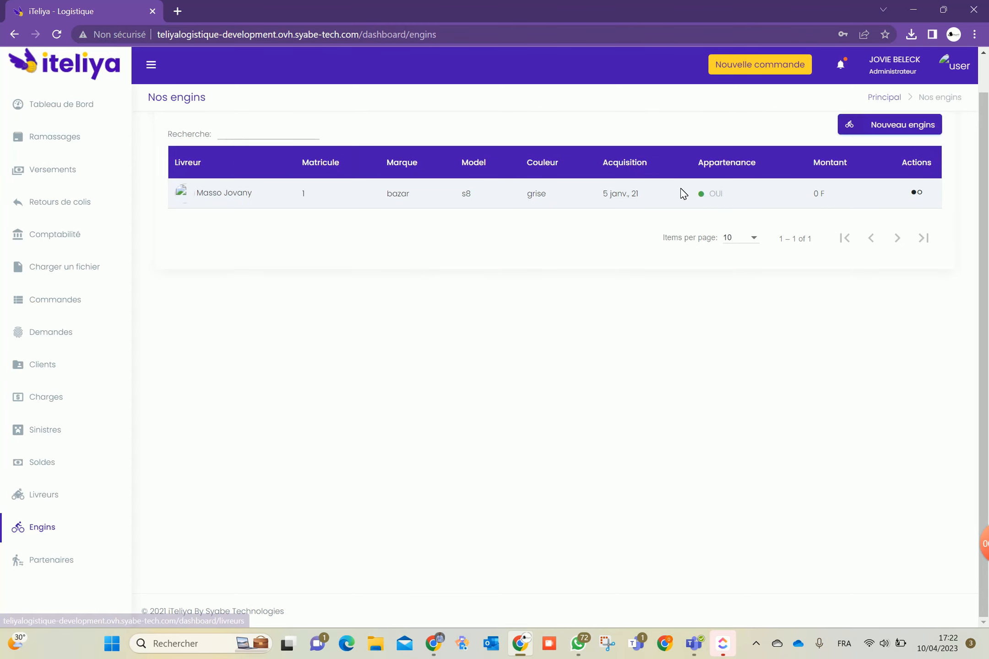
Open and close the new vehicle form, then inspect the bazar s8 maintenance form without saving
left_click(881, 126)
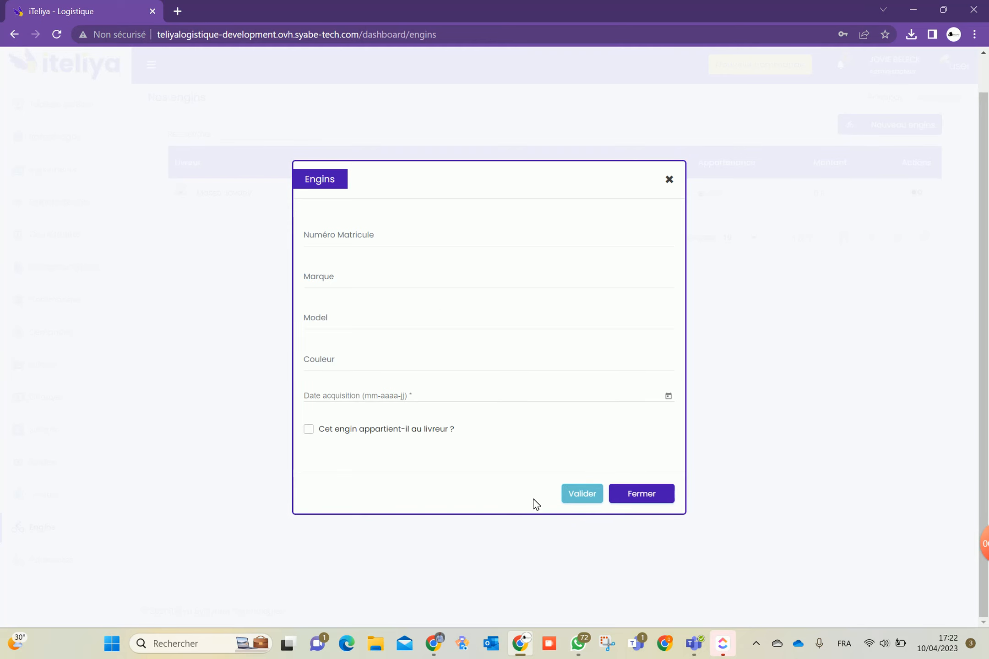
left_click(641, 493)
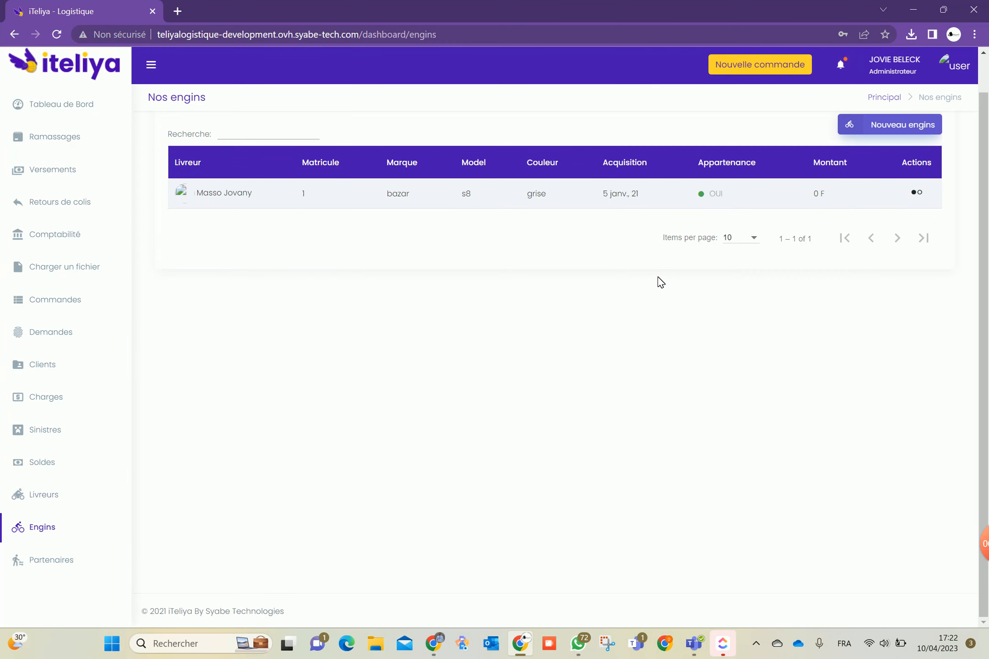
left_click(916, 192)
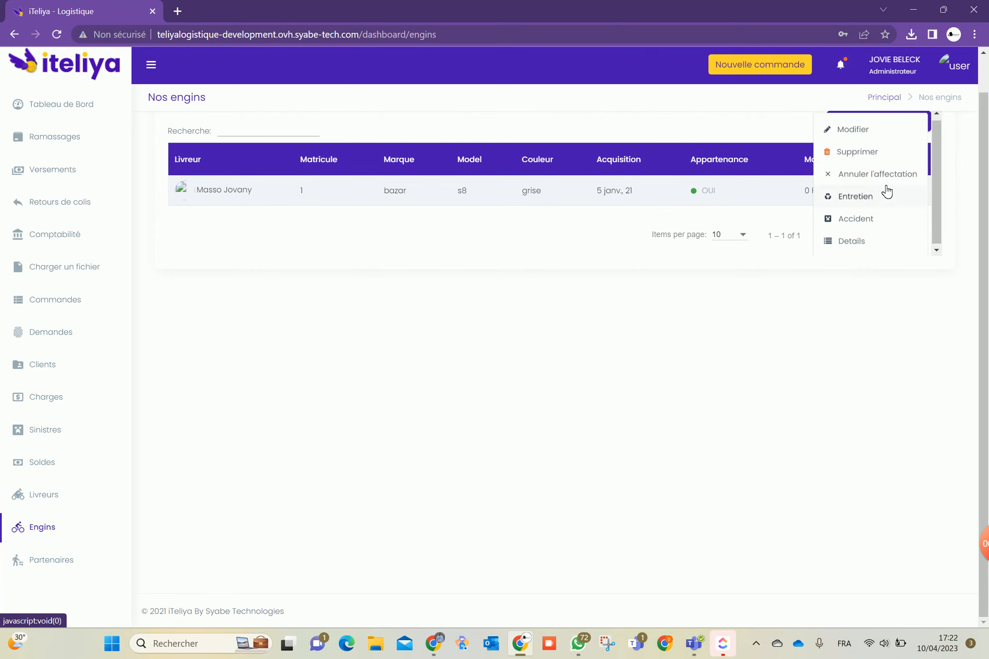
left_click(861, 200)
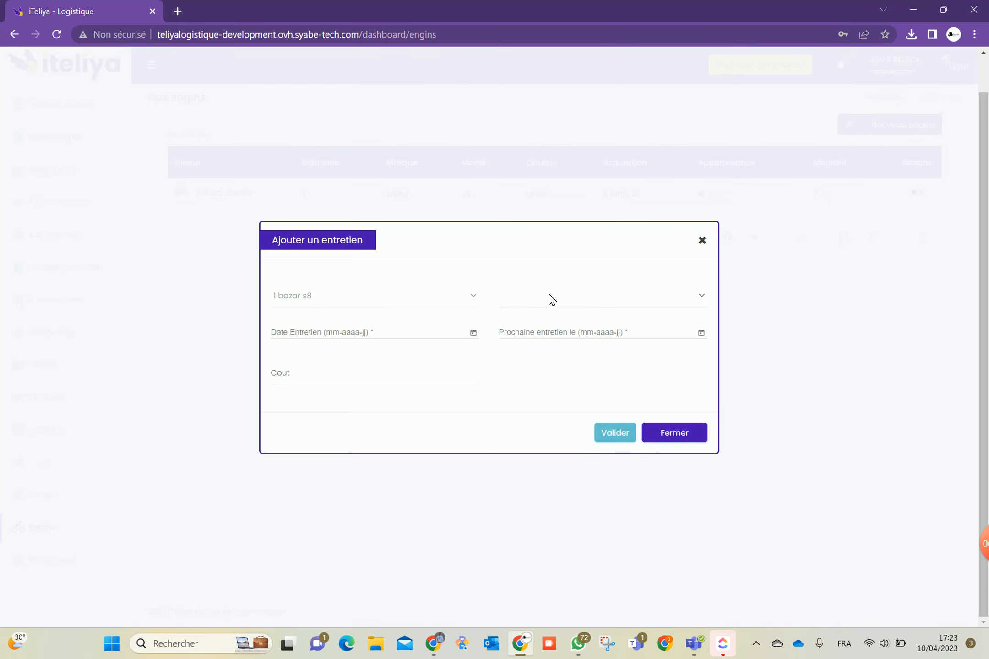
left_click(551, 297)
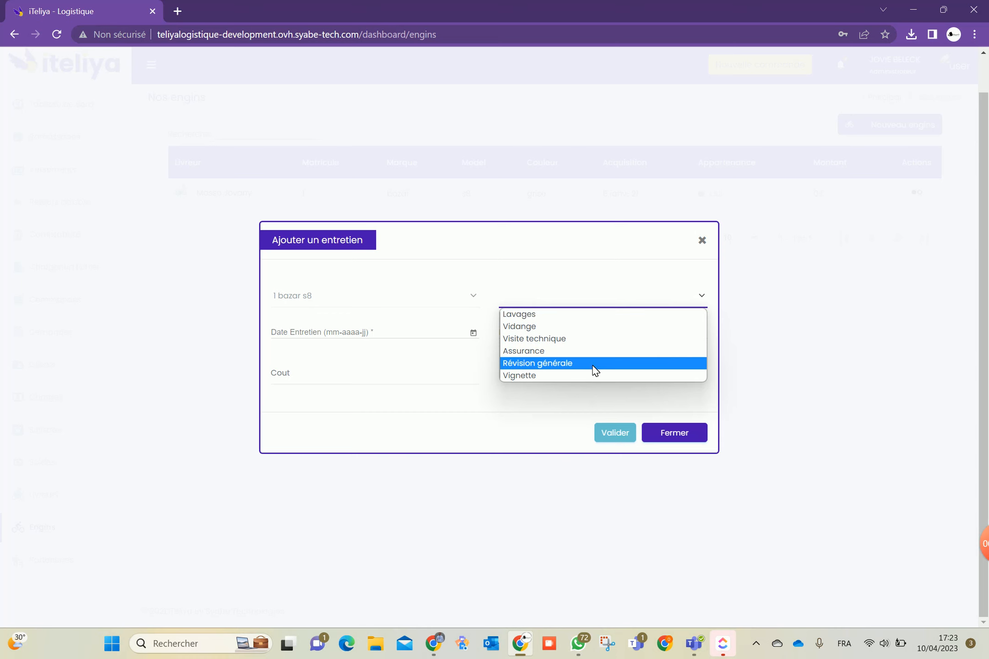
left_click(443, 342)
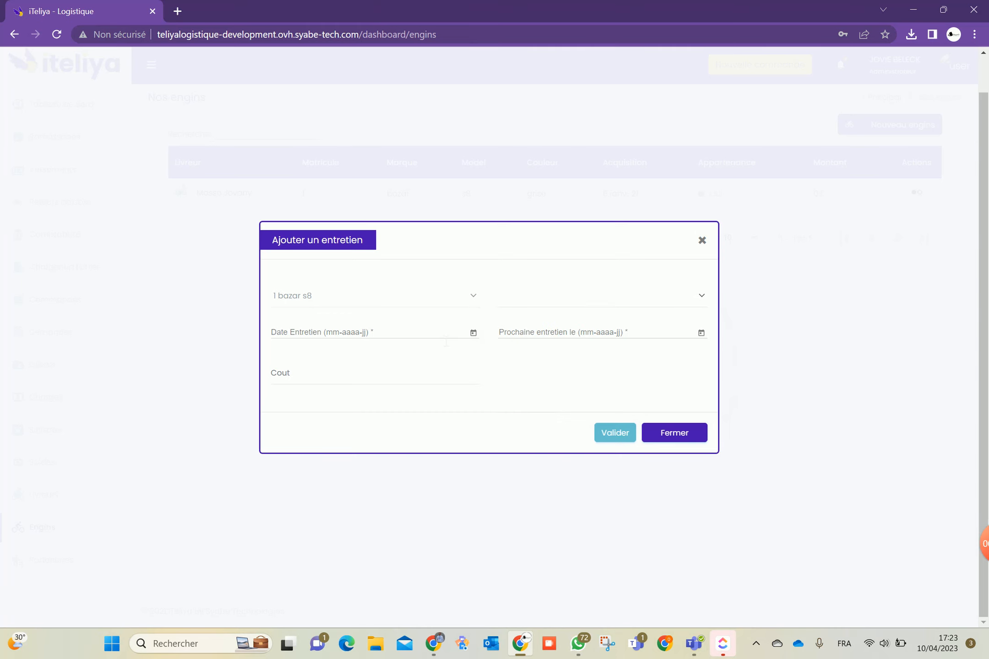
left_click(567, 291)
left_click(476, 298)
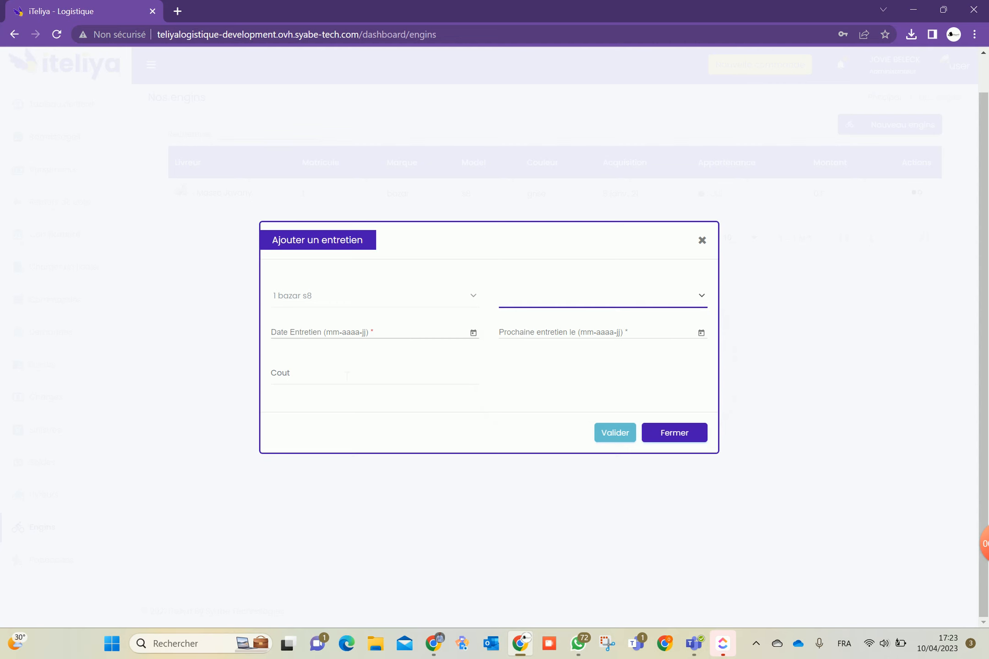
left_click(300, 387)
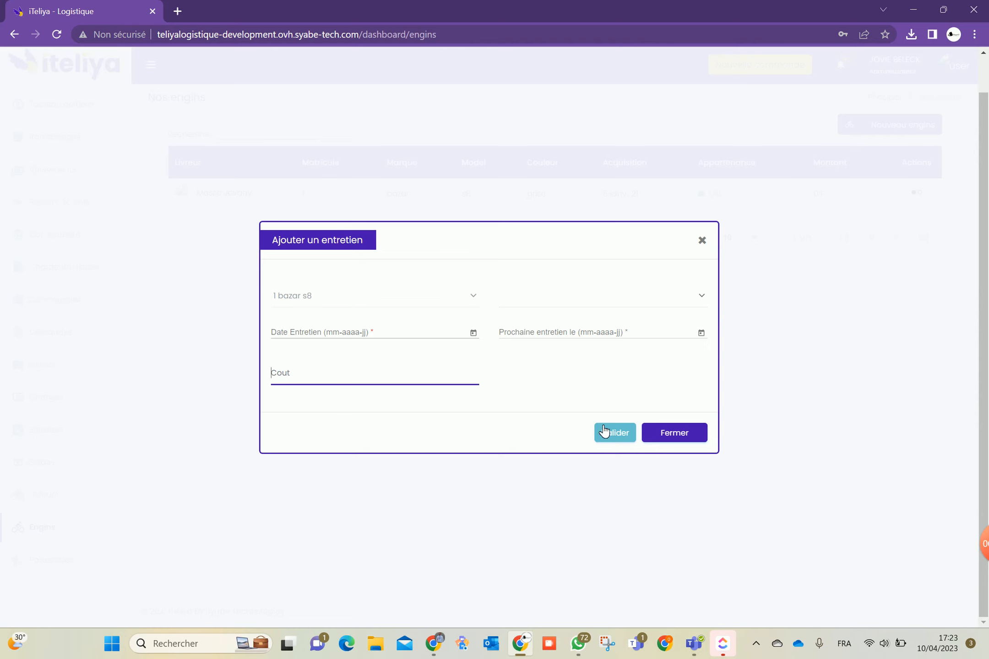
left_click(676, 435)
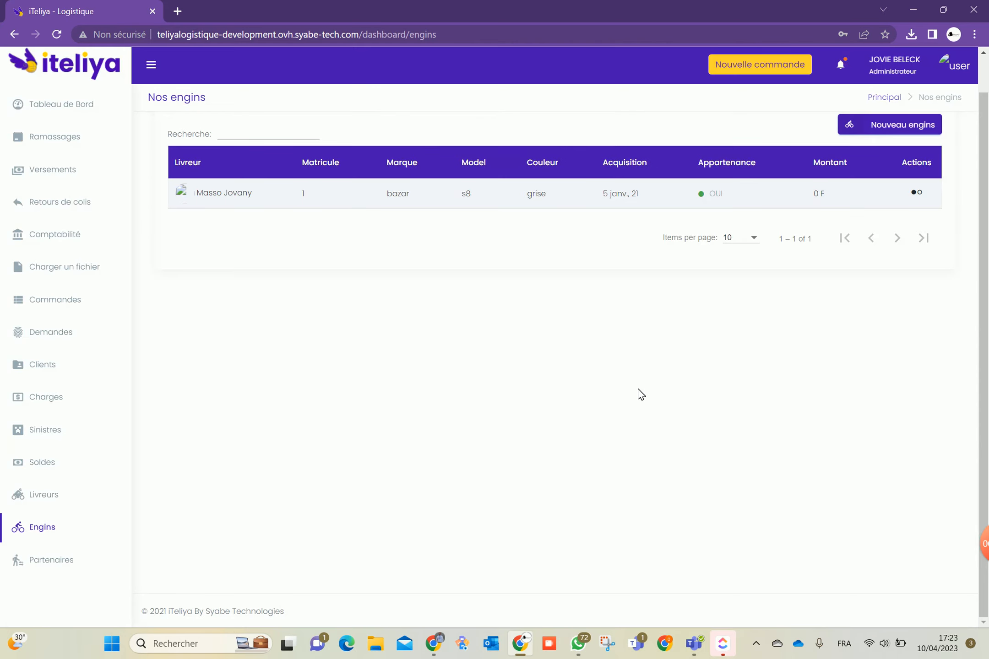
View the partners list and dismiss the Kob's Création actions menu
left_click(60, 560)
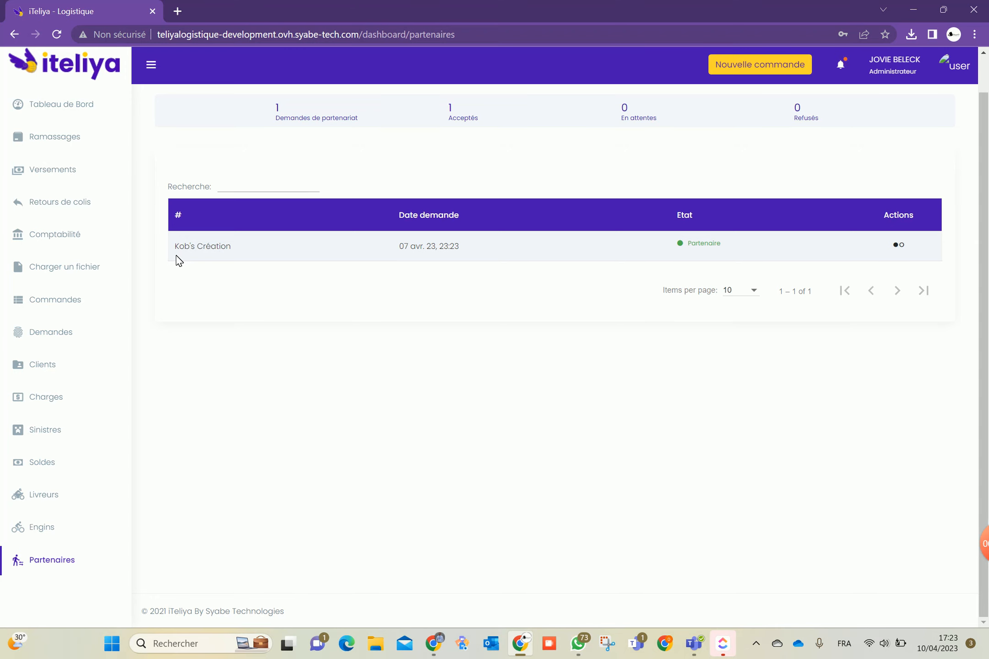
scroll(209, 326, "up", 1)
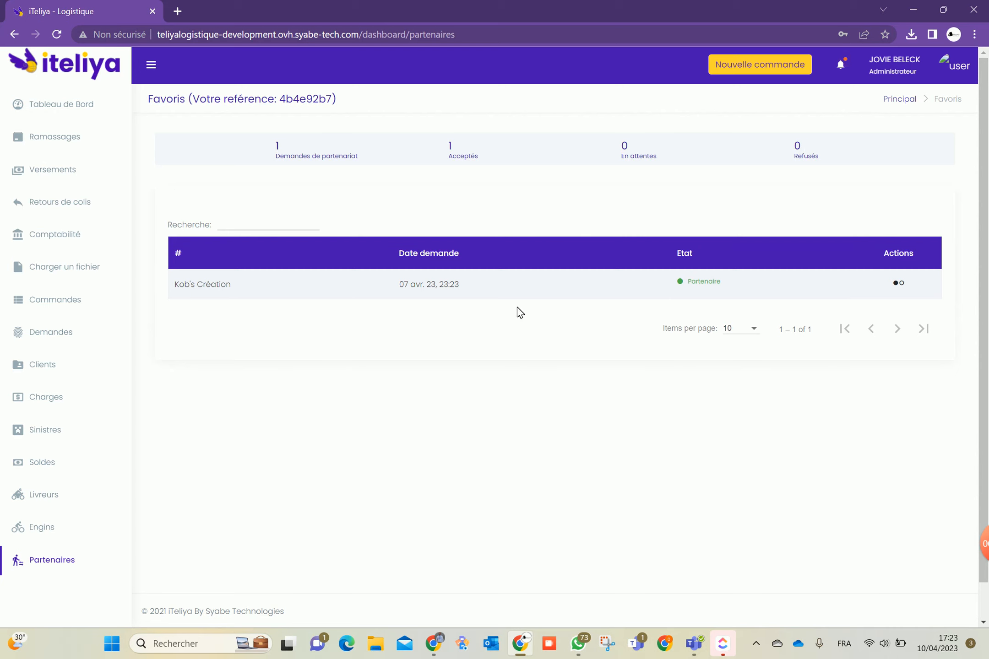
left_click(890, 286)
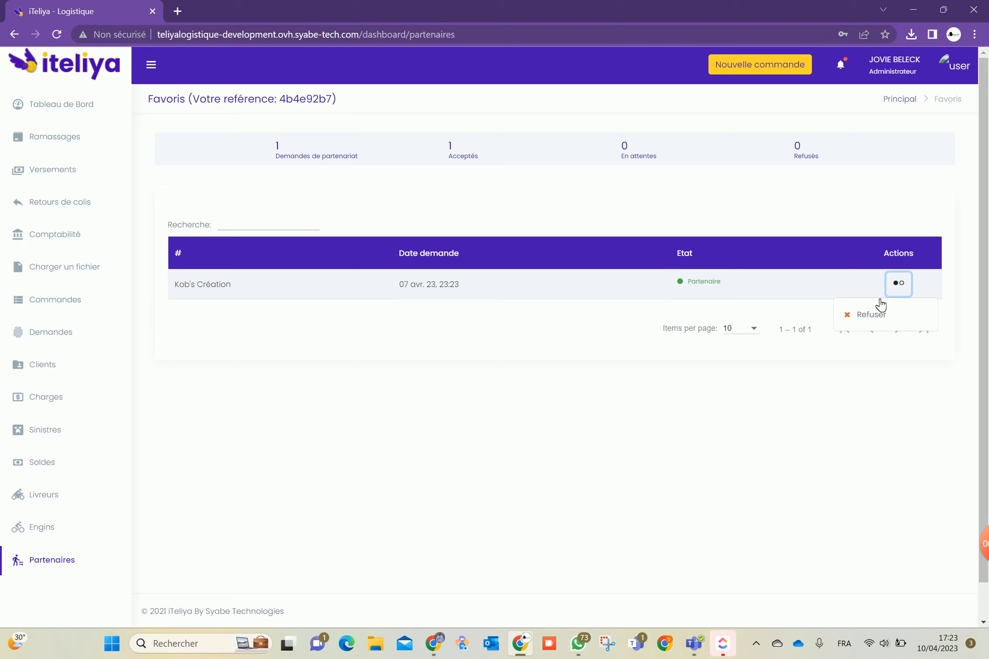
scroll(742, 311, "down", 1)
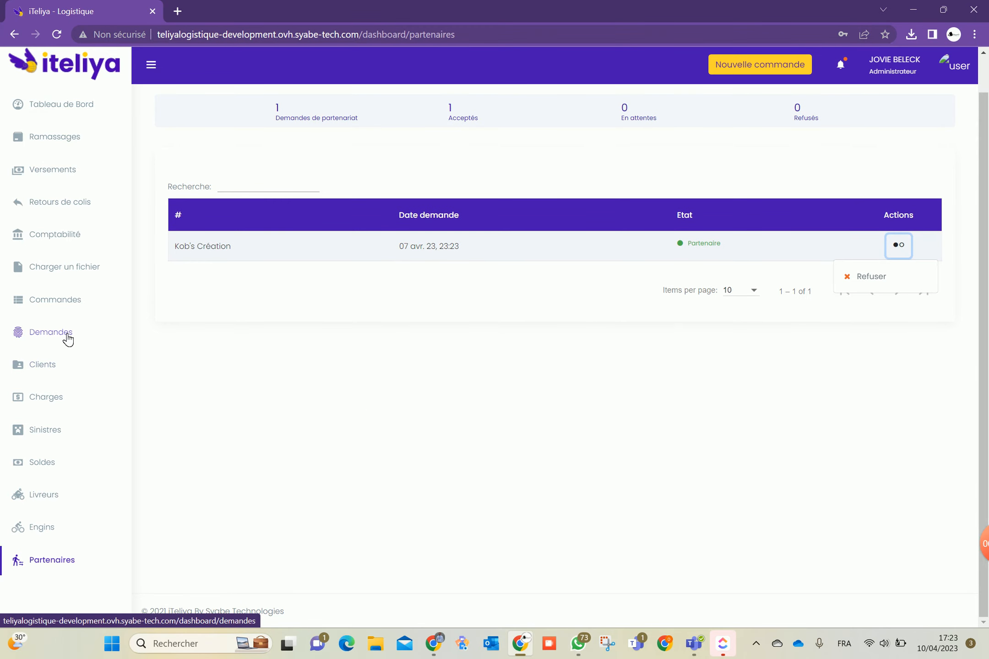
scroll(339, 431, "up", 1)
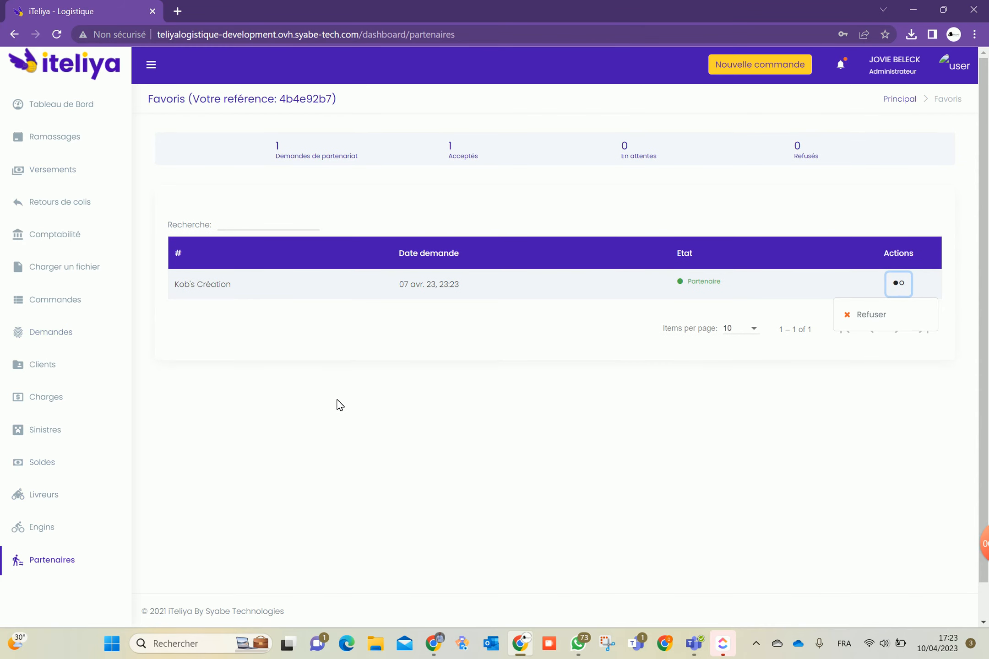
left_click(406, 375)
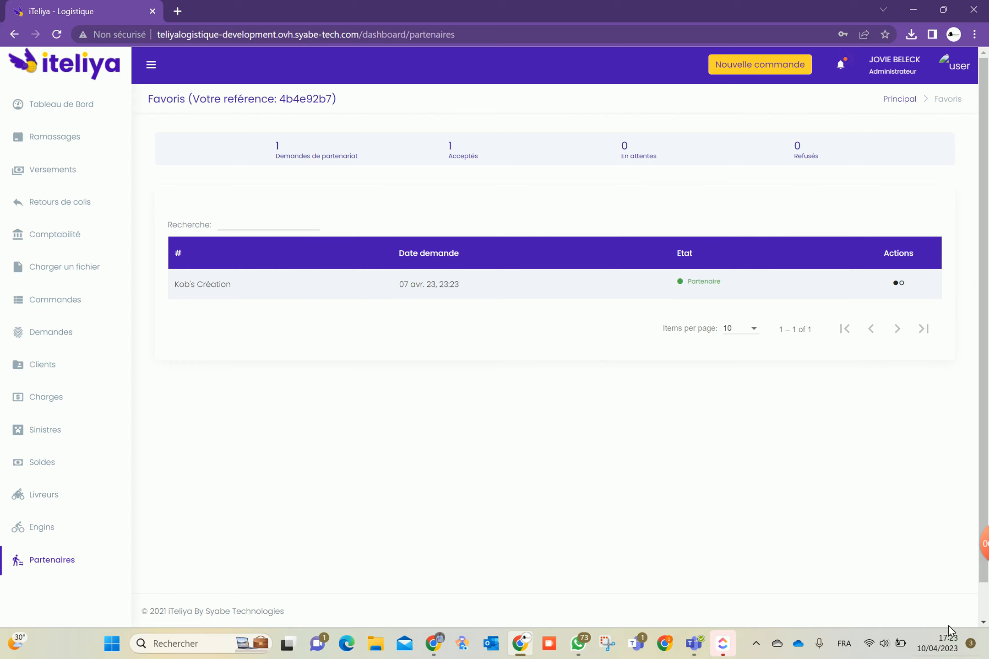
Return to the Tableau de bord showing 1 total and 1 terminée order
mouse_move(981, 549)
left_click_drag(808, 546, 986, 544)
left_click(949, 541)
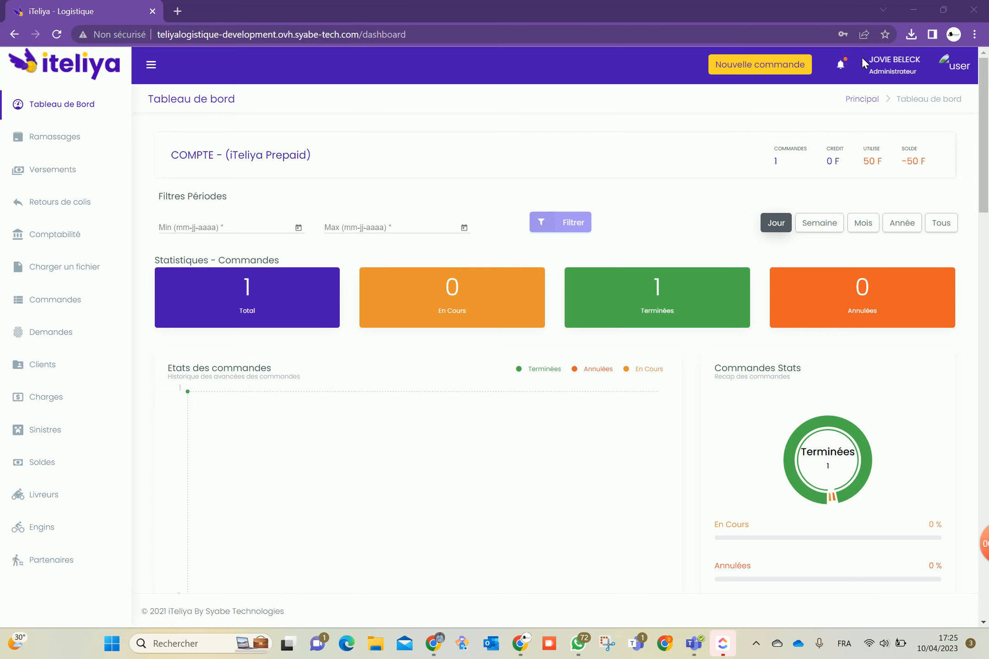
Inspect the Modifier mes access password fields and close the dialog without changing the password
left_click(964, 65)
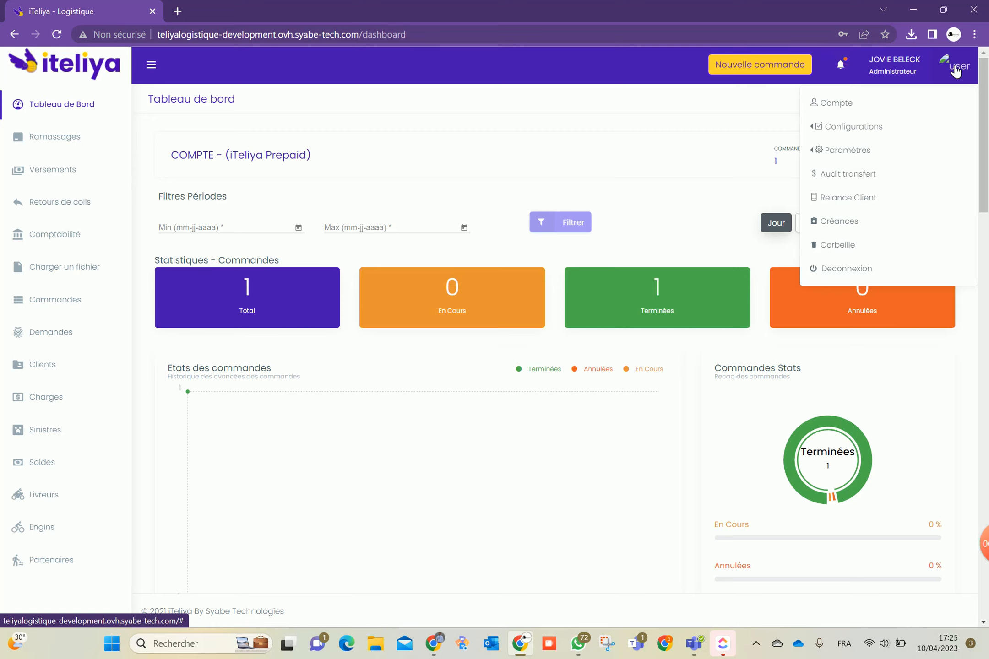
left_click(851, 104)
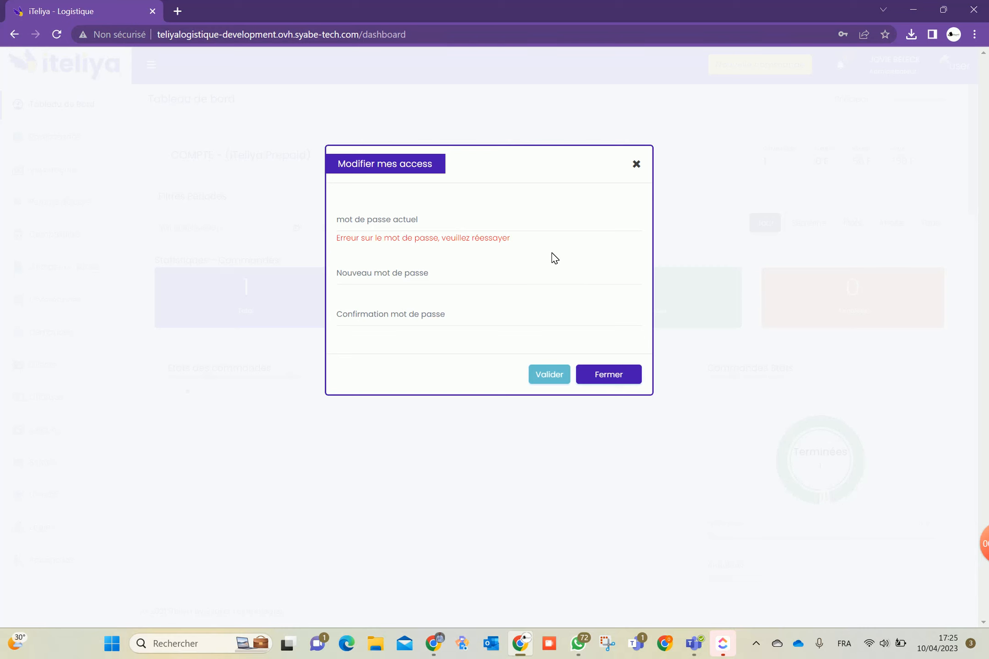
left_click(432, 226)
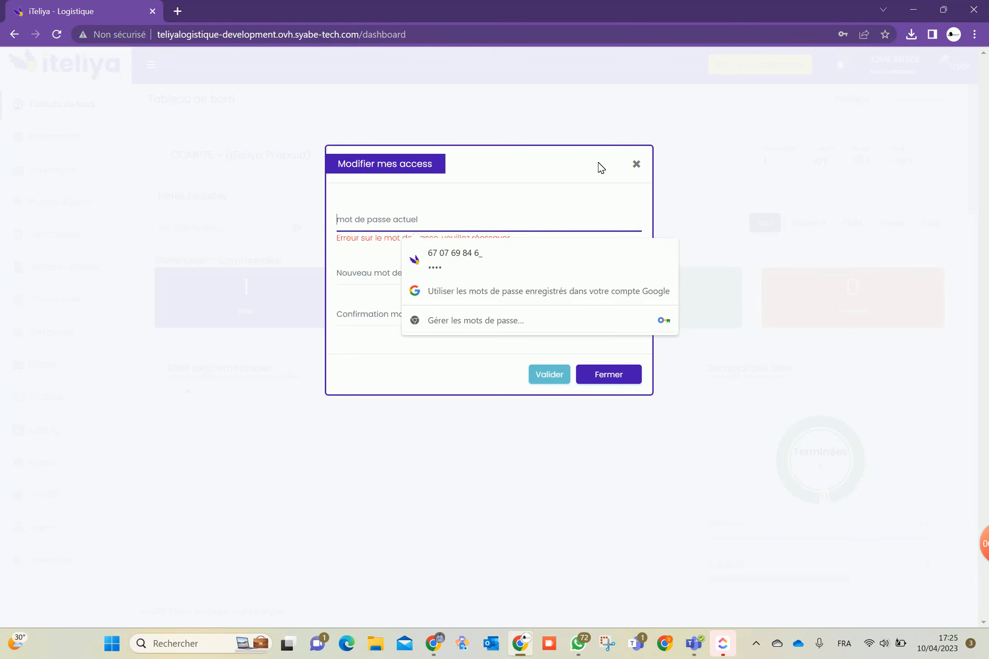
left_click(386, 277)
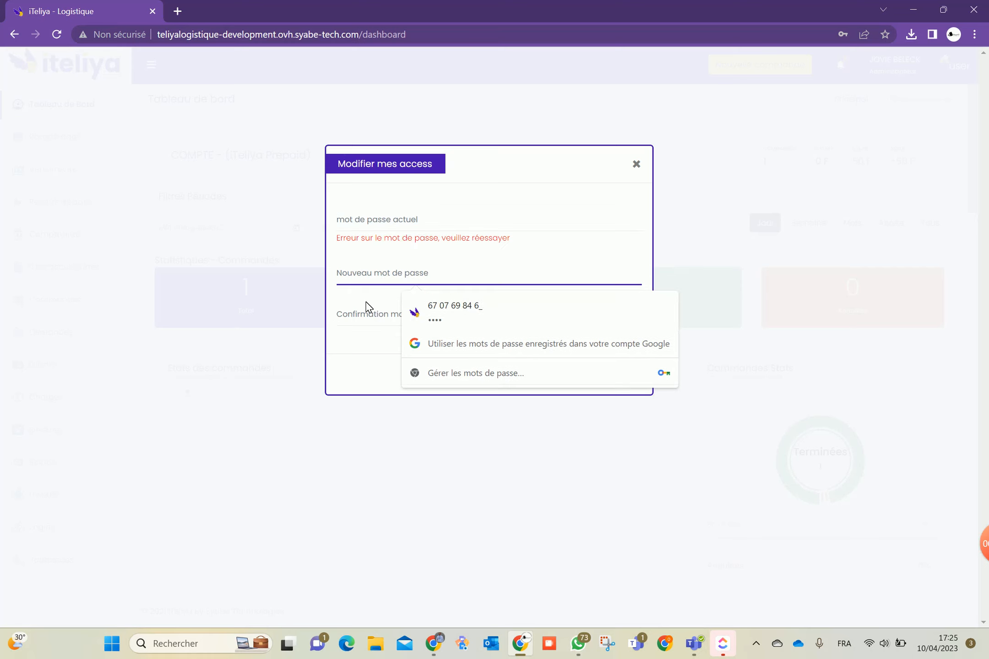
left_click(370, 318)
left_click(349, 371)
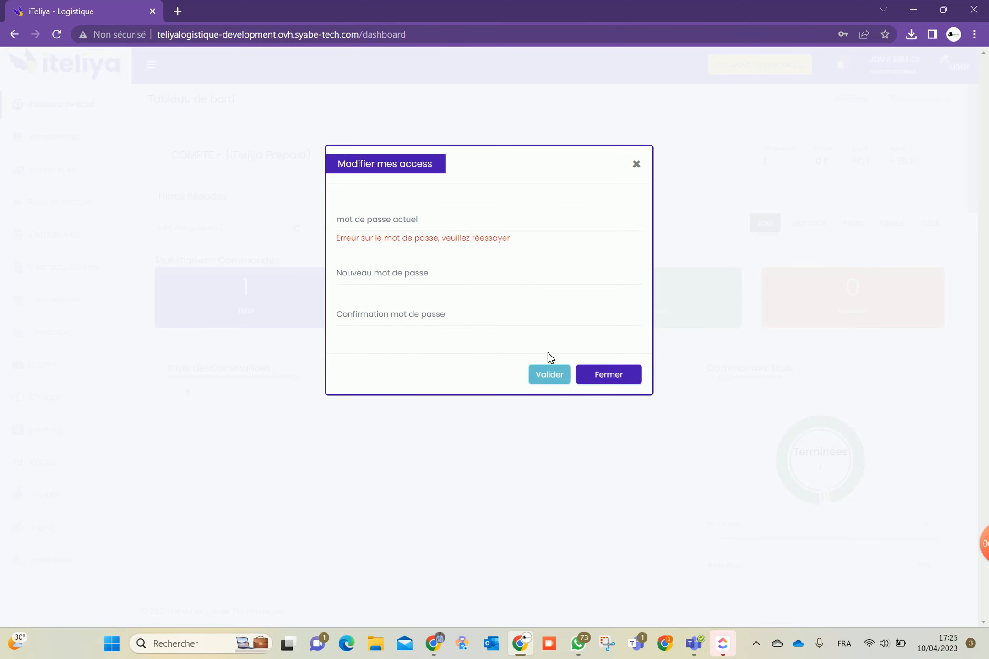
left_click(602, 373)
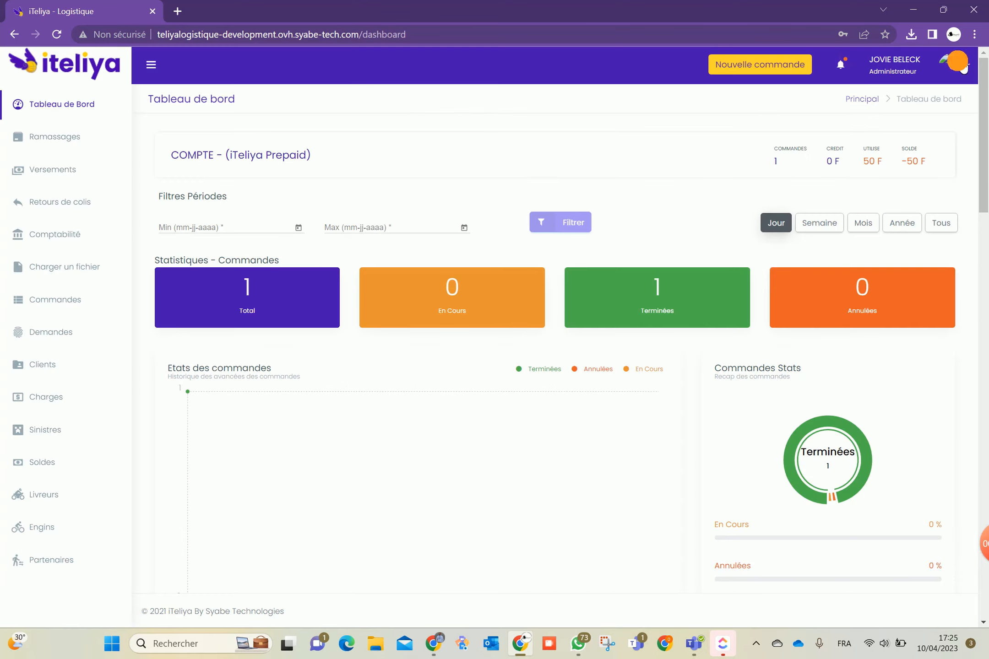
left_click(962, 67)
mouse_move(842, 133)
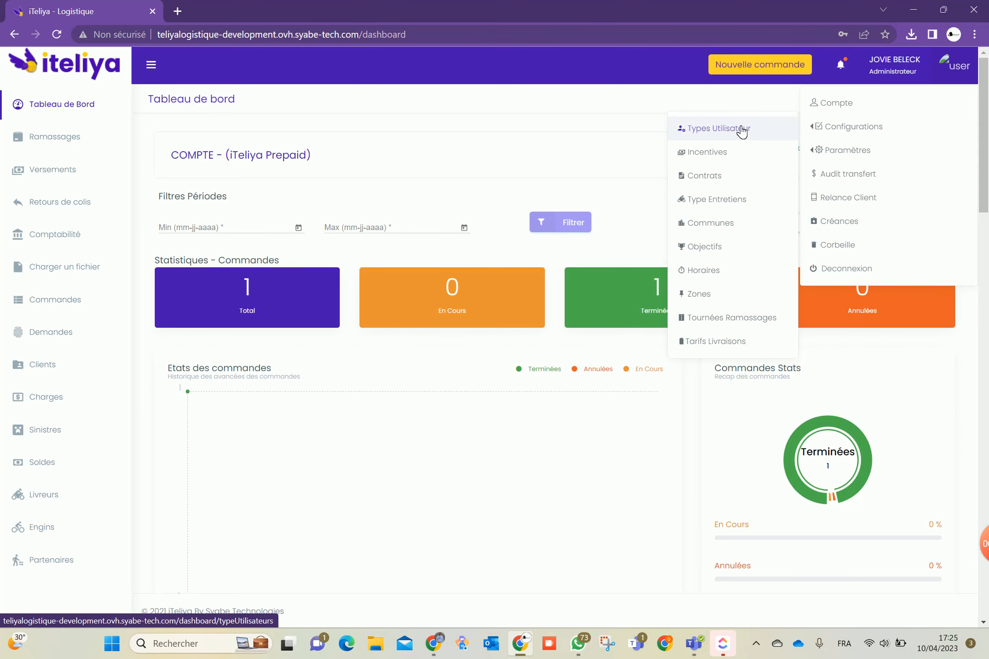
Browse the Incentives, Type Entretiens and Communes configuration pages
left_click(714, 154)
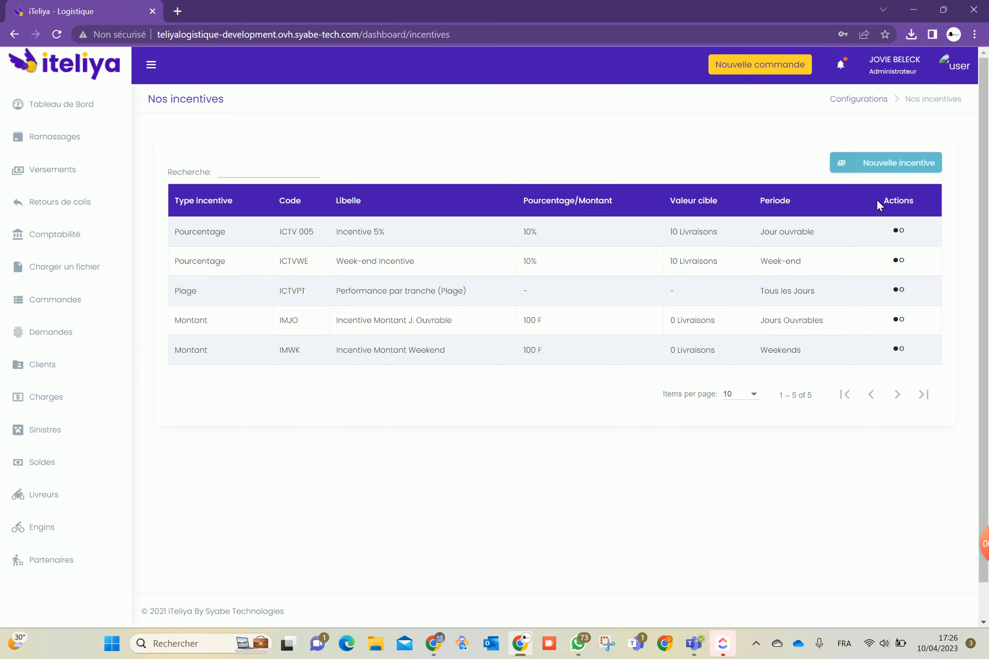
left_click(954, 65)
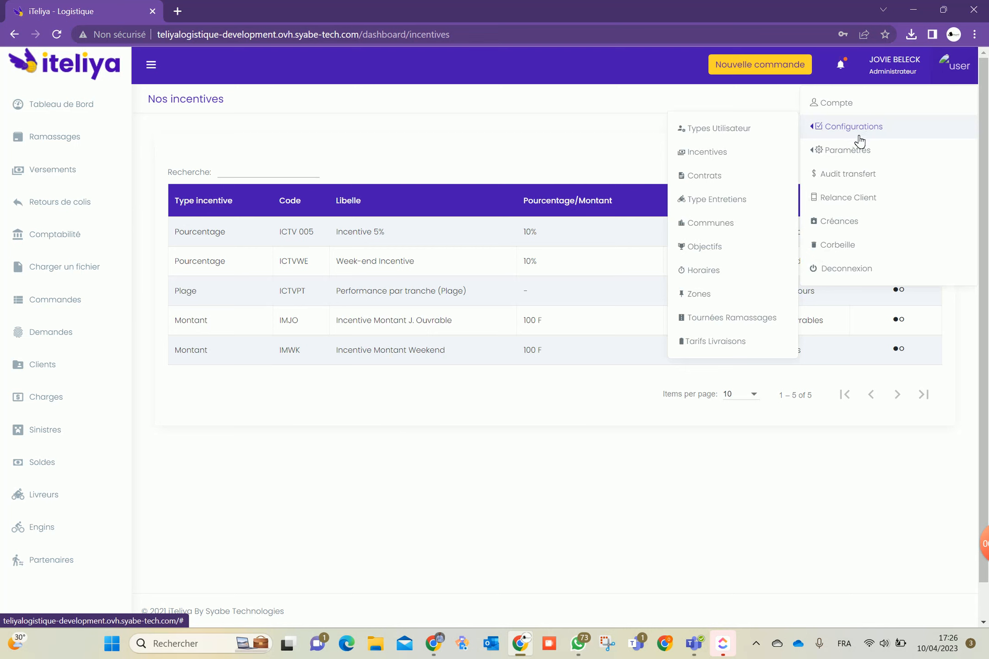
mouse_move(821, 126)
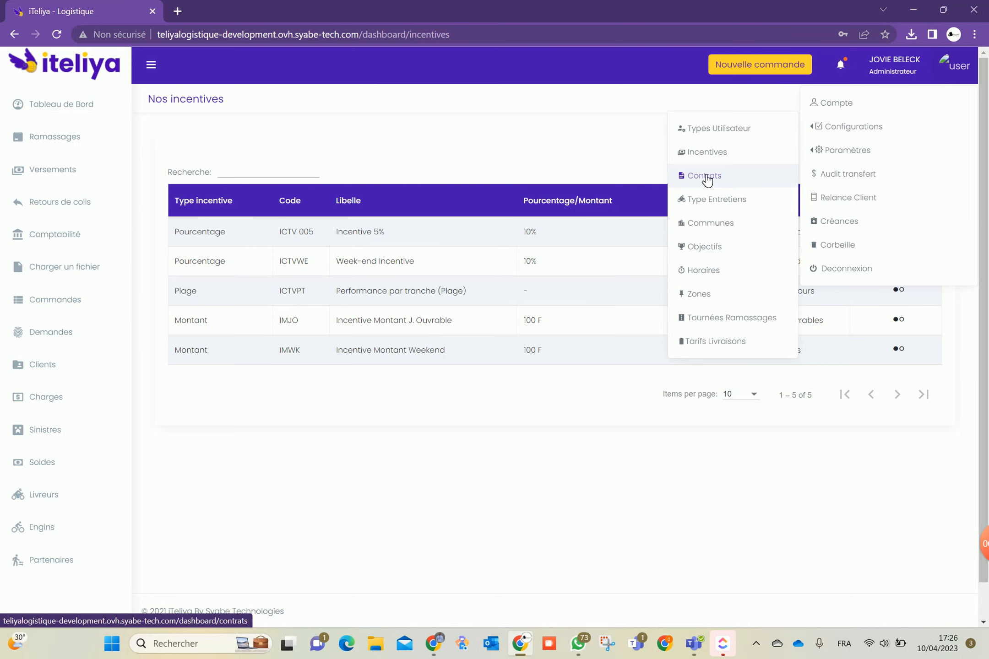
left_click(707, 201)
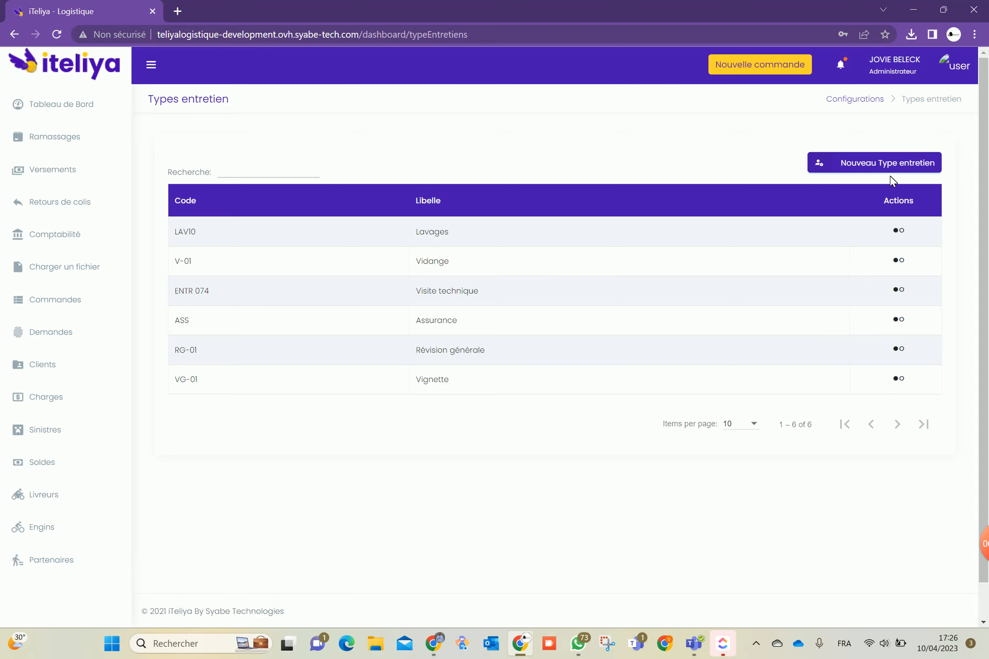
left_click(961, 68)
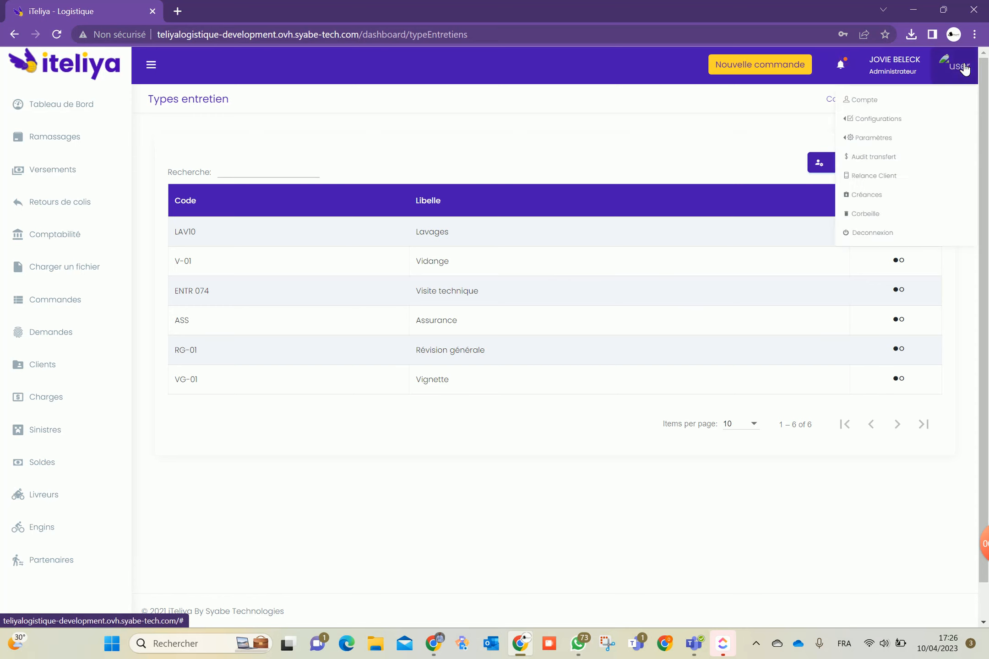
mouse_move(842, 130)
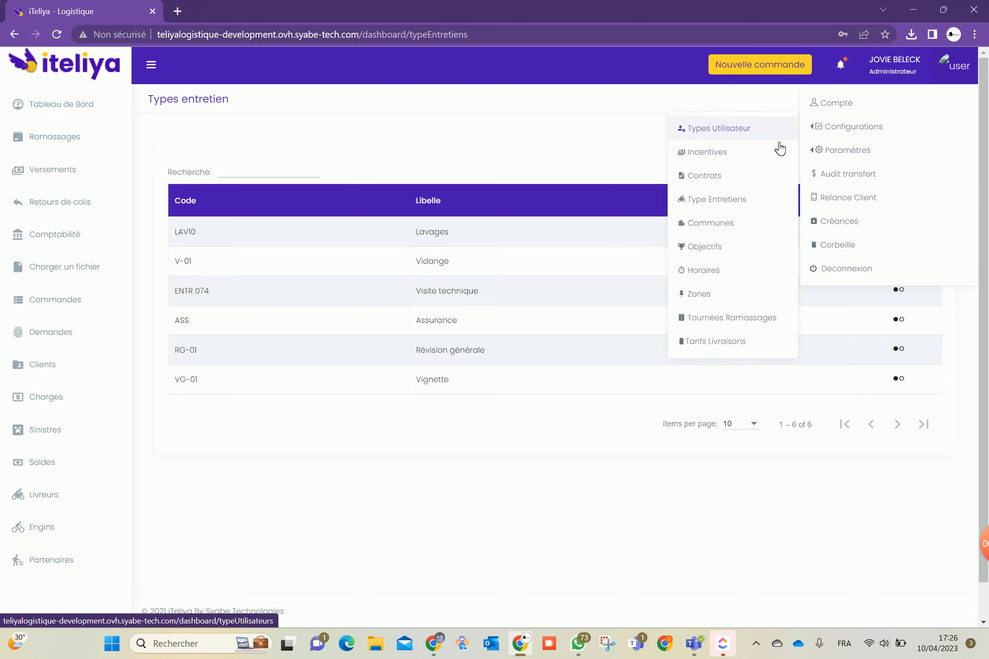
left_click(719, 223)
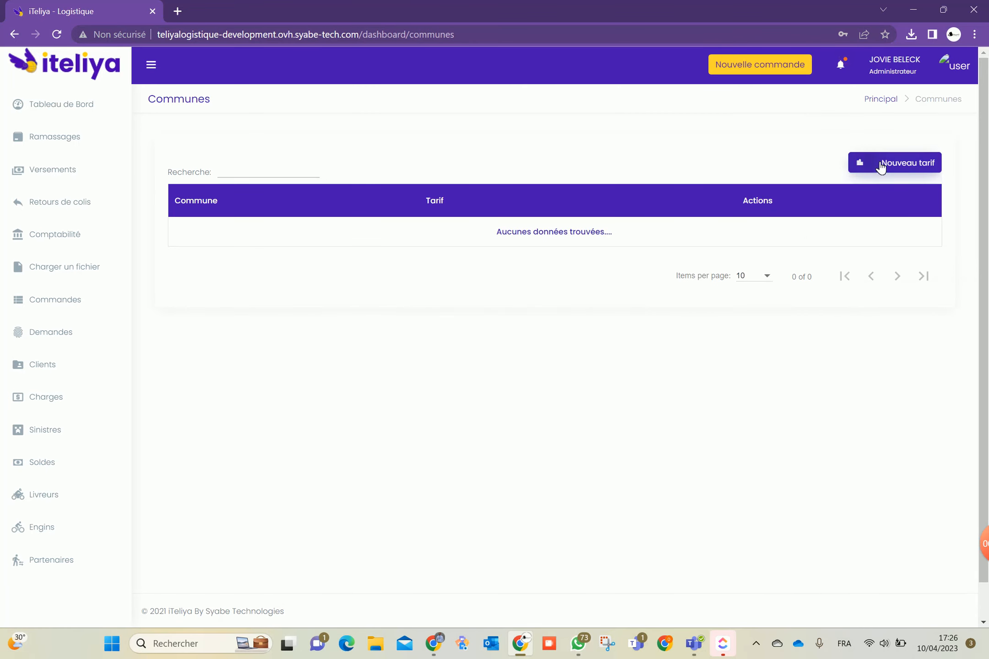
left_click(881, 165)
left_click(463, 316)
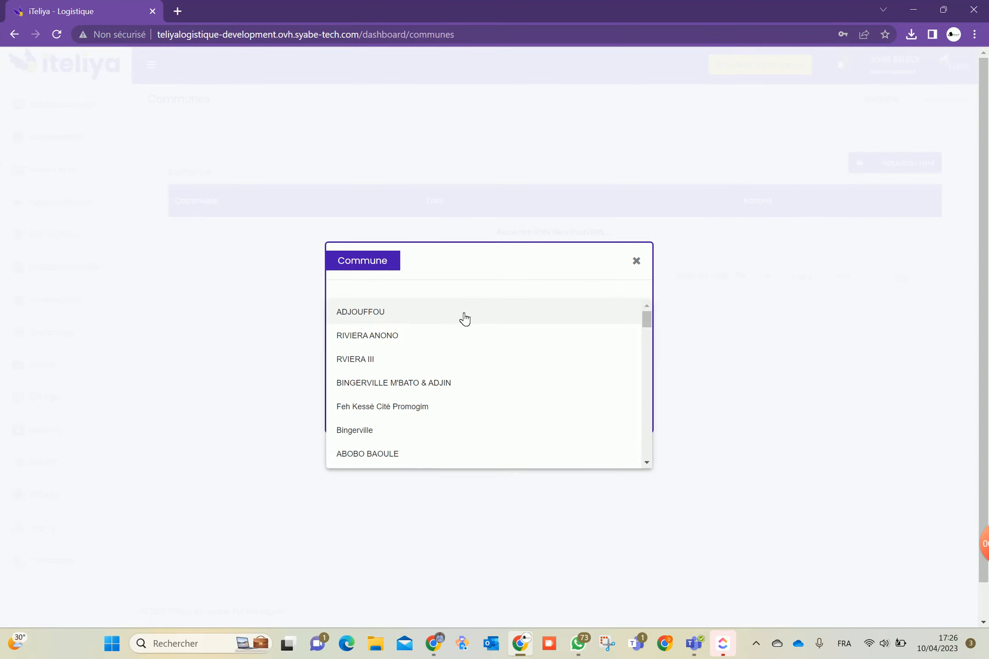
scroll(443, 320, "down", 10)
scroll(451, 332, "up", 5)
scroll(451, 331, "up", 3)
left_click(541, 252)
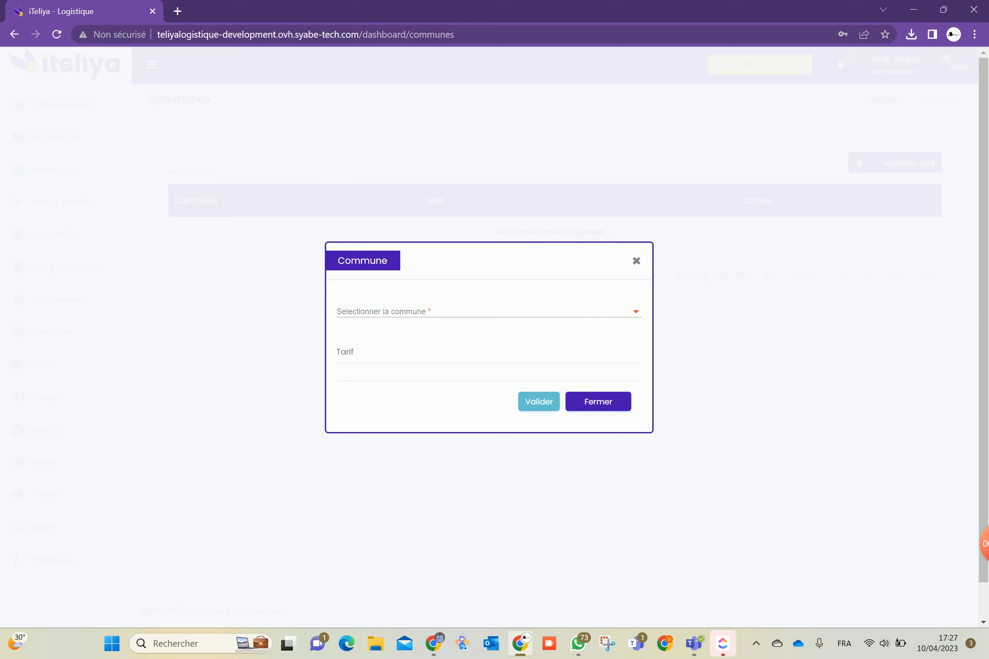
left_click(414, 361)
left_click(577, 400)
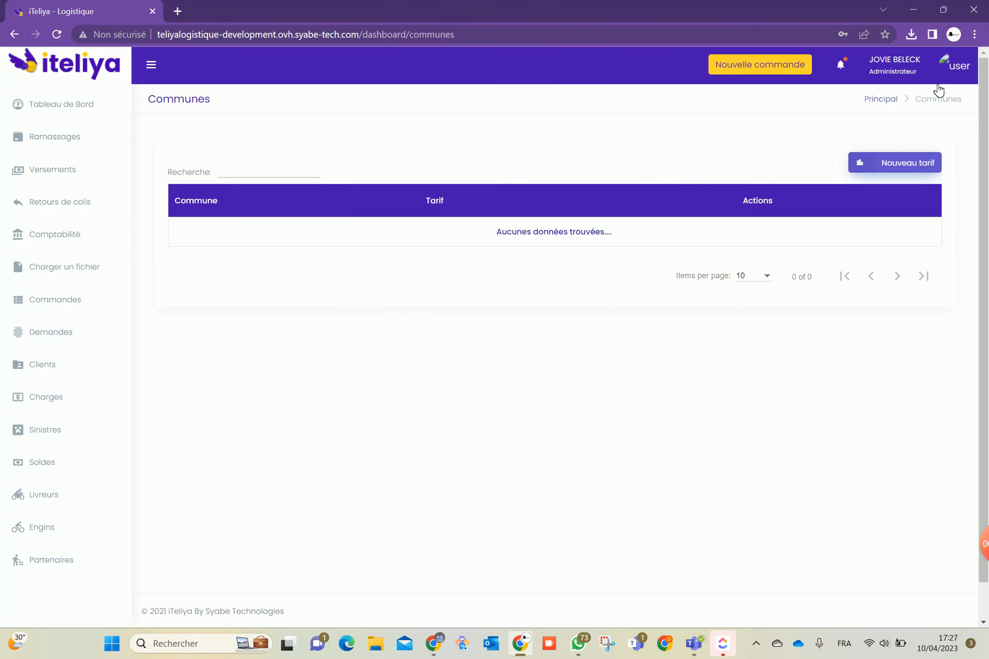
Open the yearly Objectifs configuration page
left_click(955, 69)
mouse_move(840, 158)
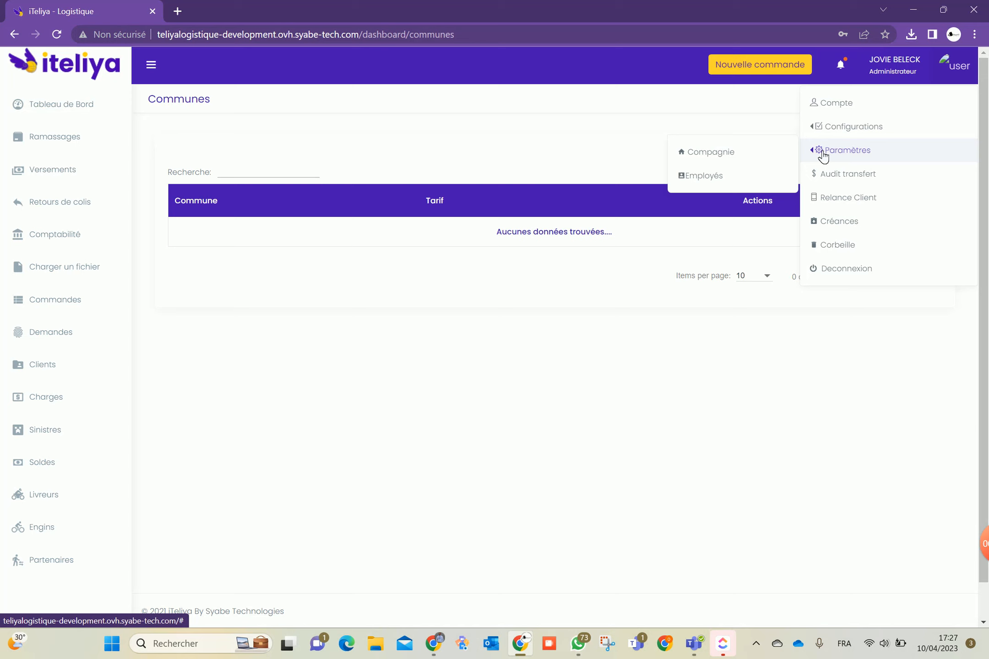
mouse_move(846, 132)
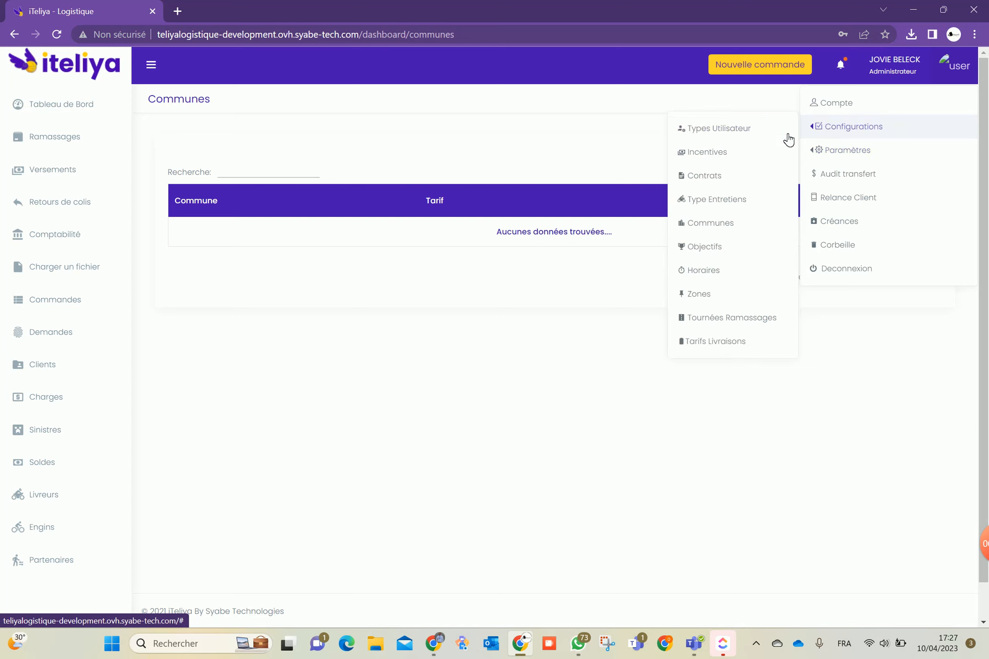
left_click(713, 249)
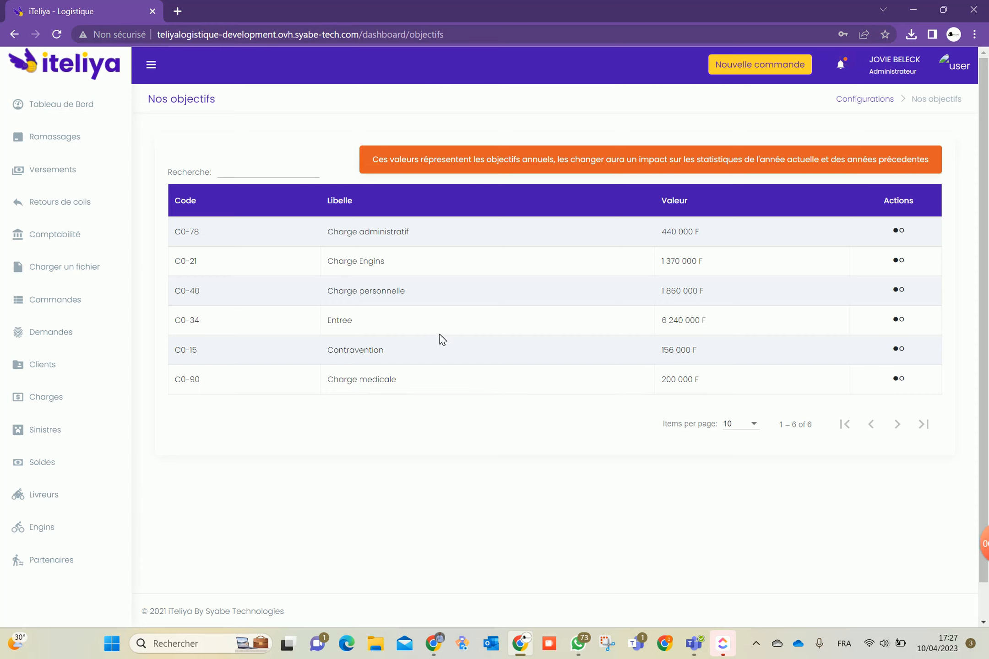
Go to Horaires, then open and close a Nouveau Horaire form without saving
left_click(955, 69)
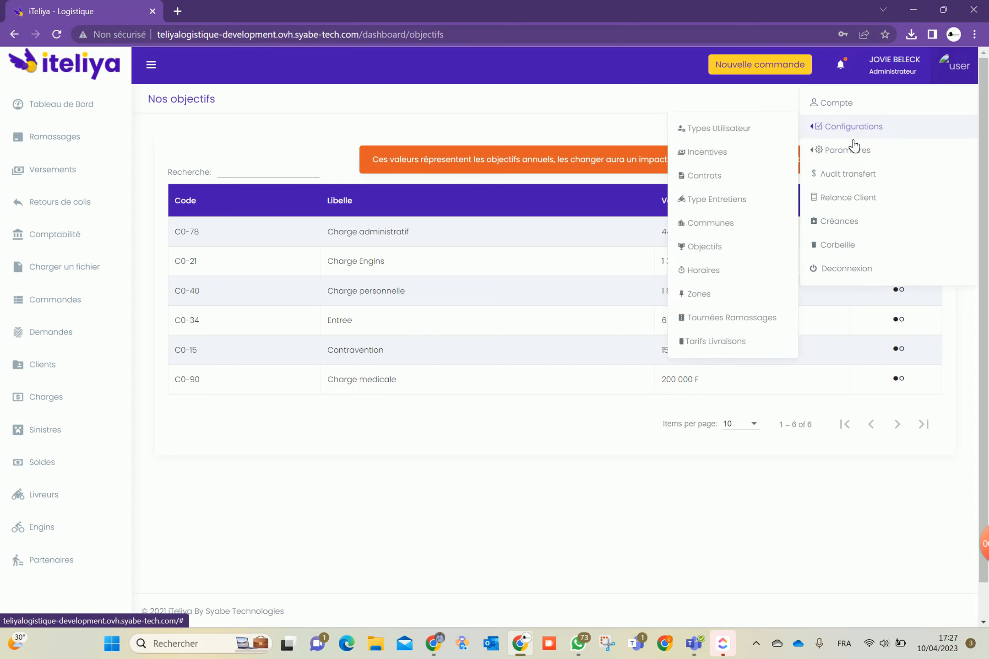
mouse_move(812, 127)
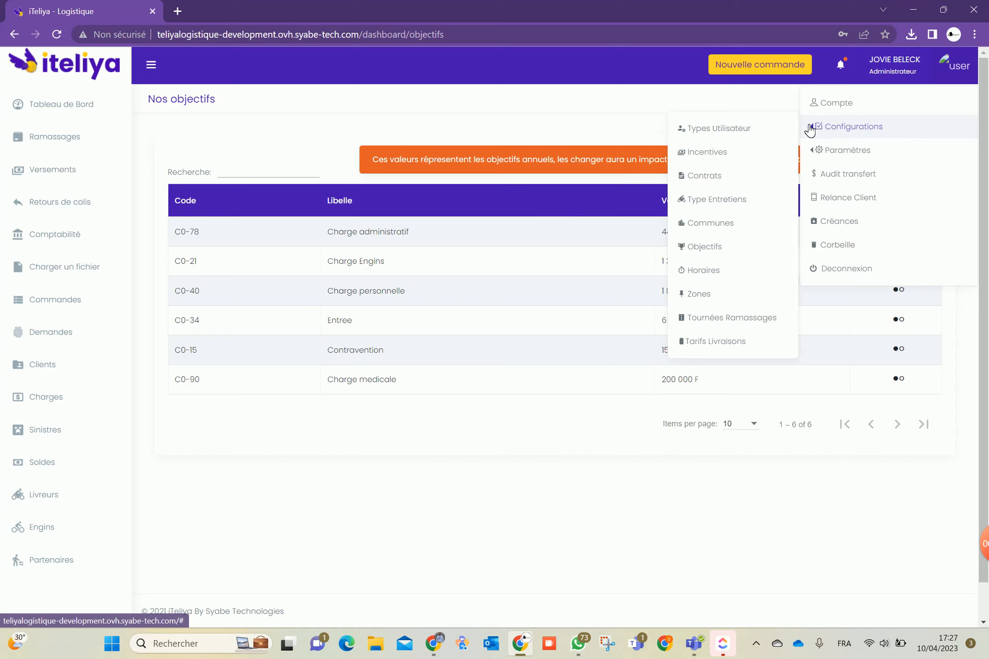
left_click(712, 272)
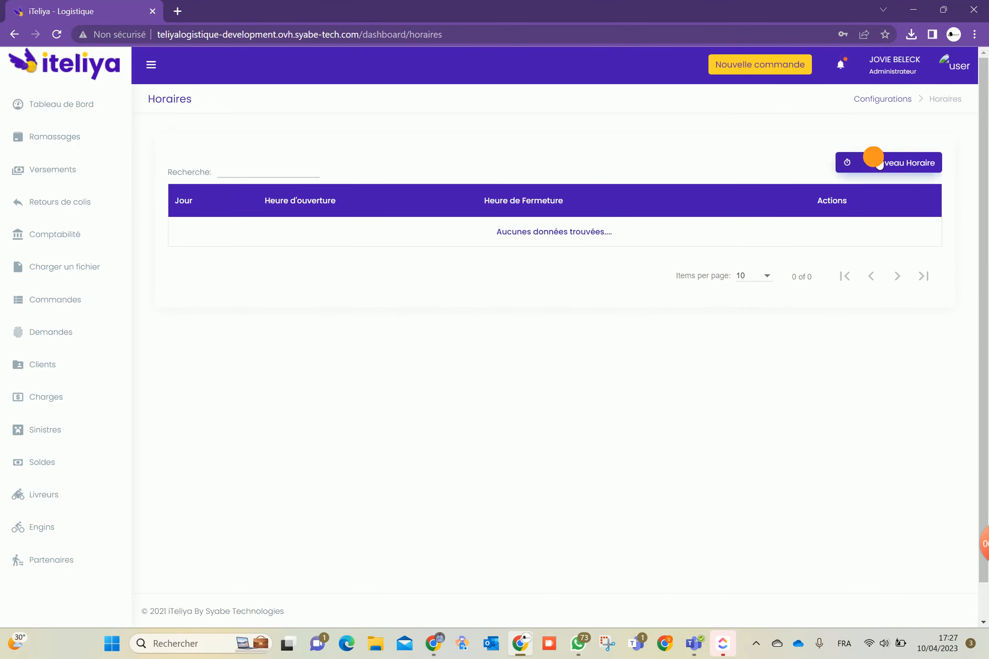
left_click(873, 164)
left_click(419, 344)
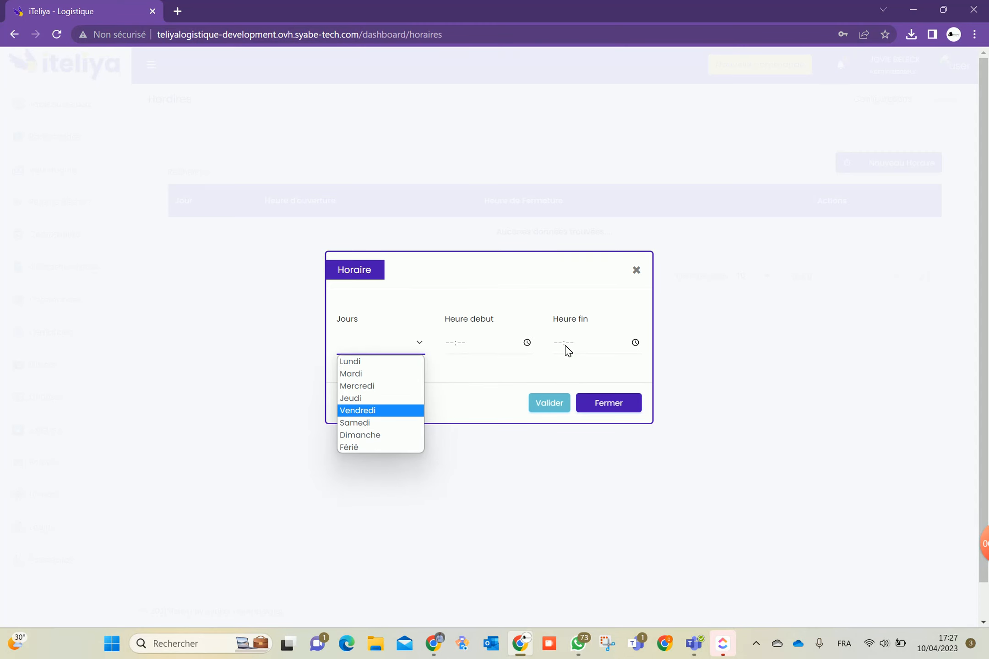
left_click(598, 402)
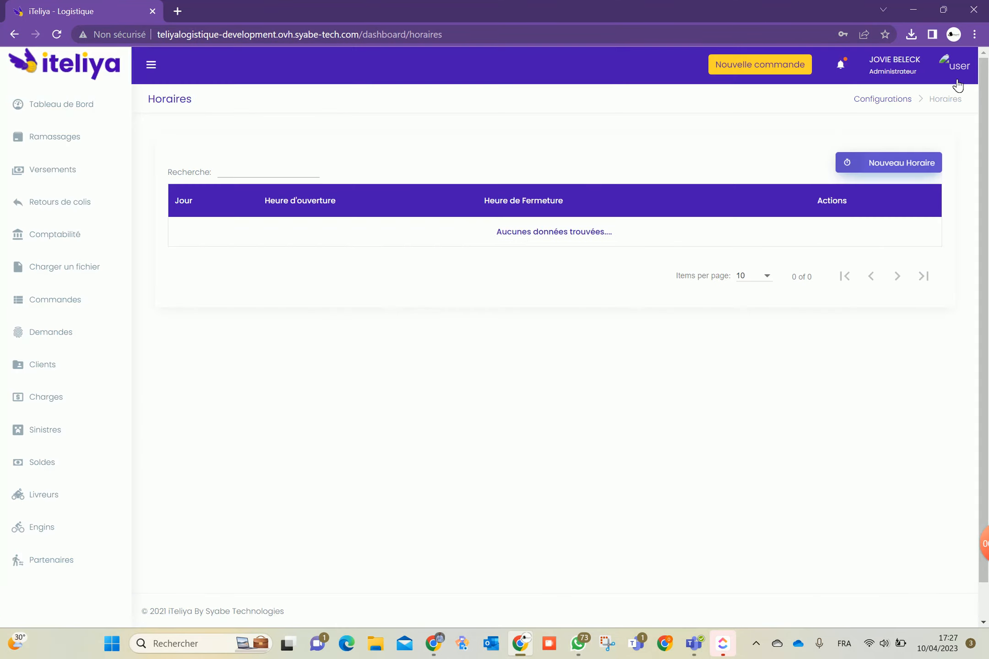
left_click(956, 68)
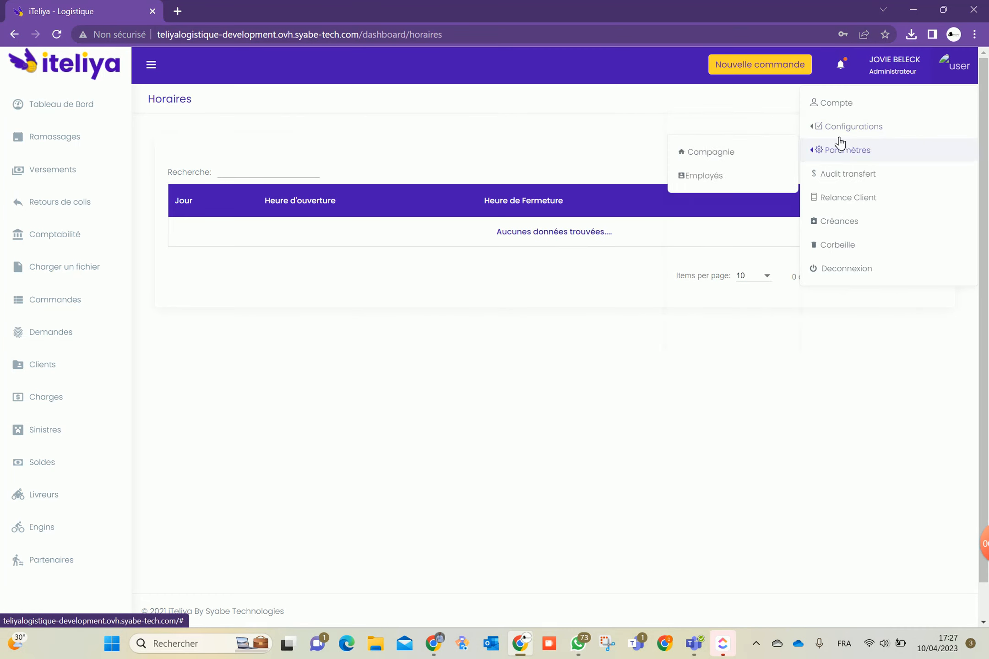
mouse_move(807, 132)
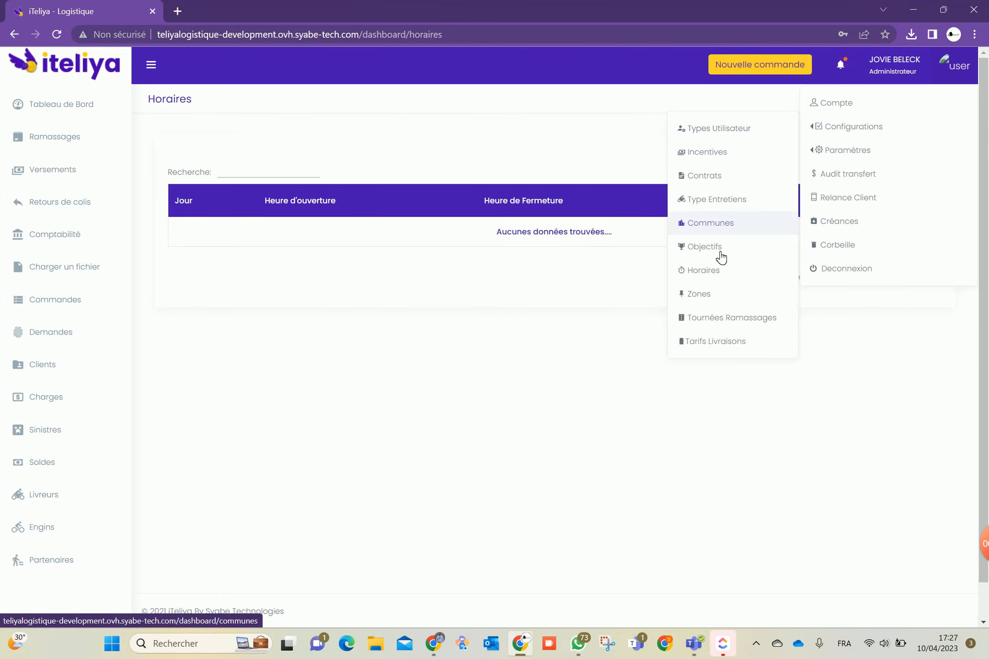
Check the five zones such as New Deido, then open the driver's actions on Nos livreurs
left_click(705, 296)
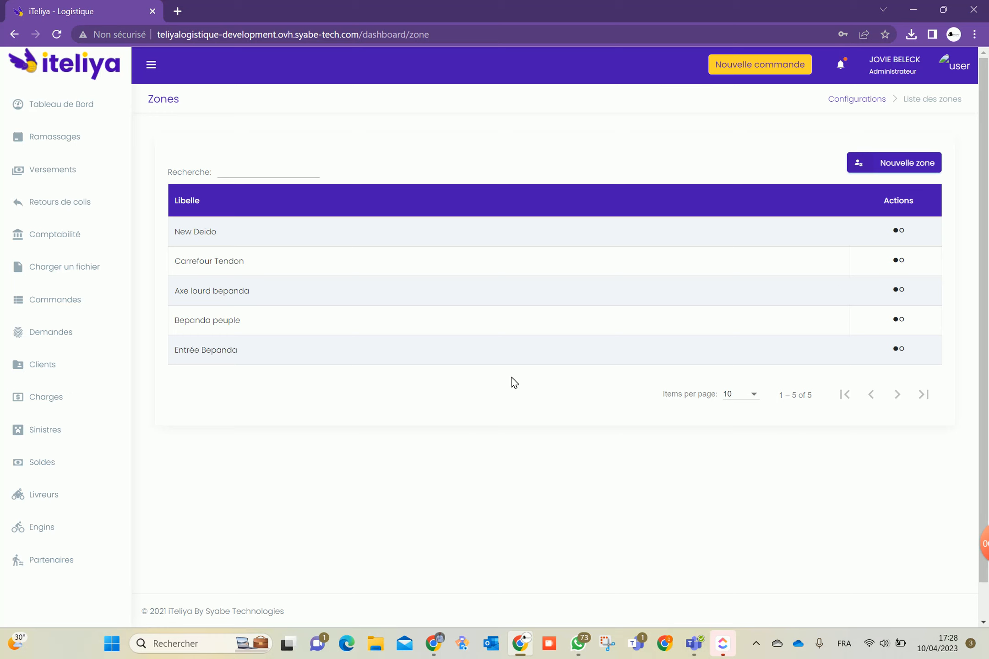
left_click(906, 231)
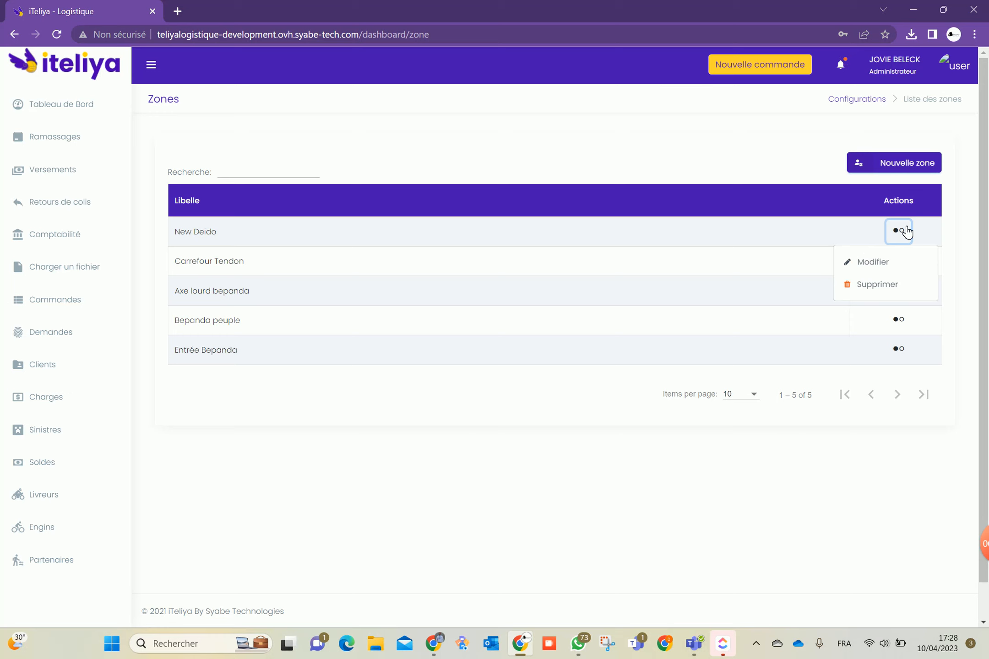
left_click(34, 503)
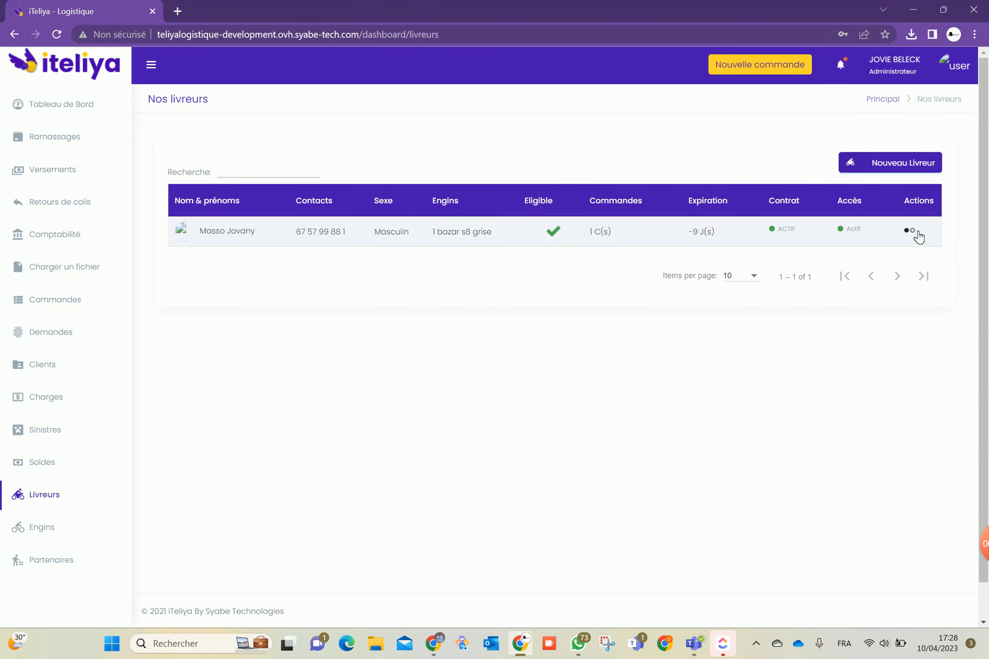
left_click(912, 233)
scroll(845, 276, "down", 5)
Assign New Deido as the driver's pickup zone
mouse_move(847, 236)
scroll(846, 234, "up", 2)
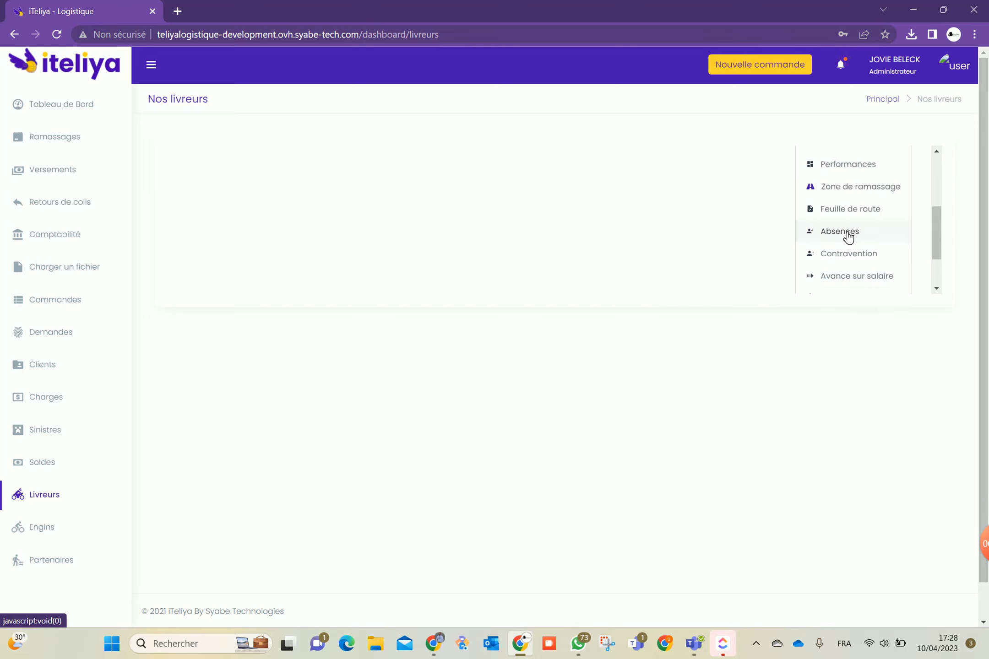
left_click(845, 185)
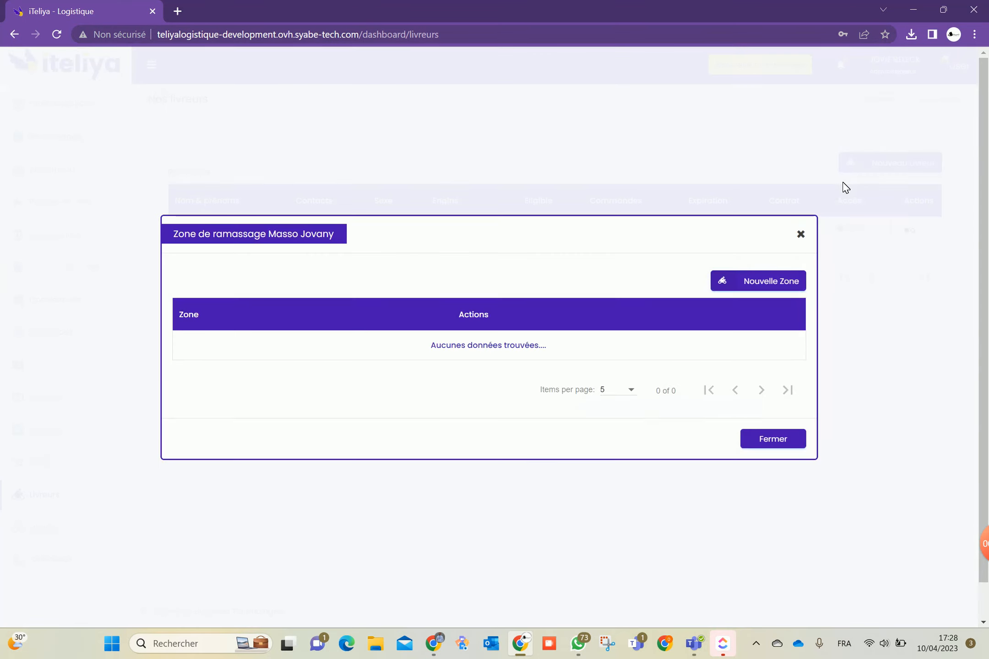
left_click(754, 284)
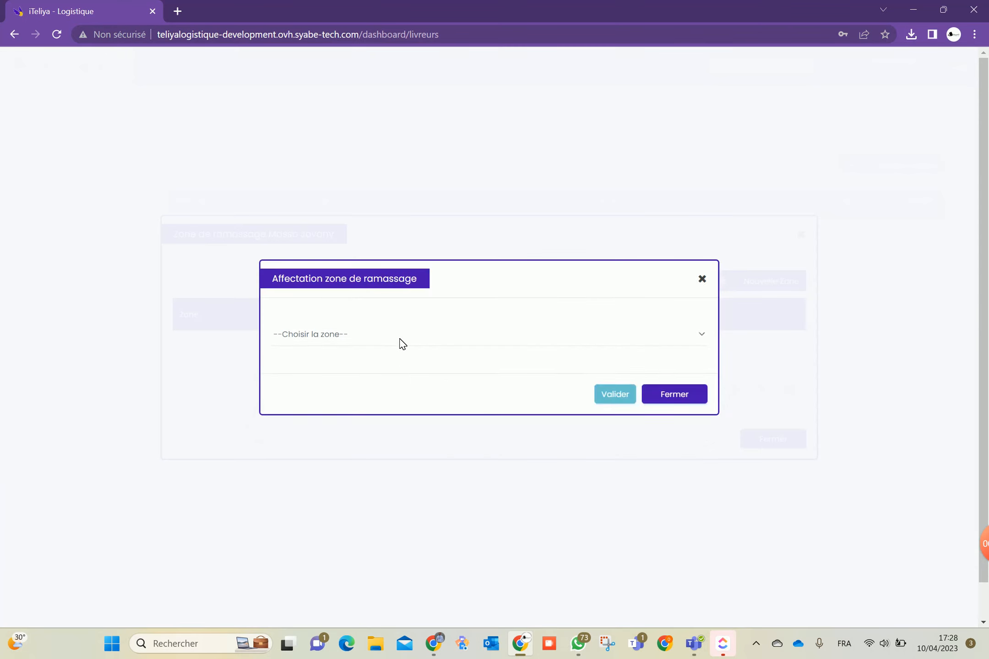
left_click(400, 340)
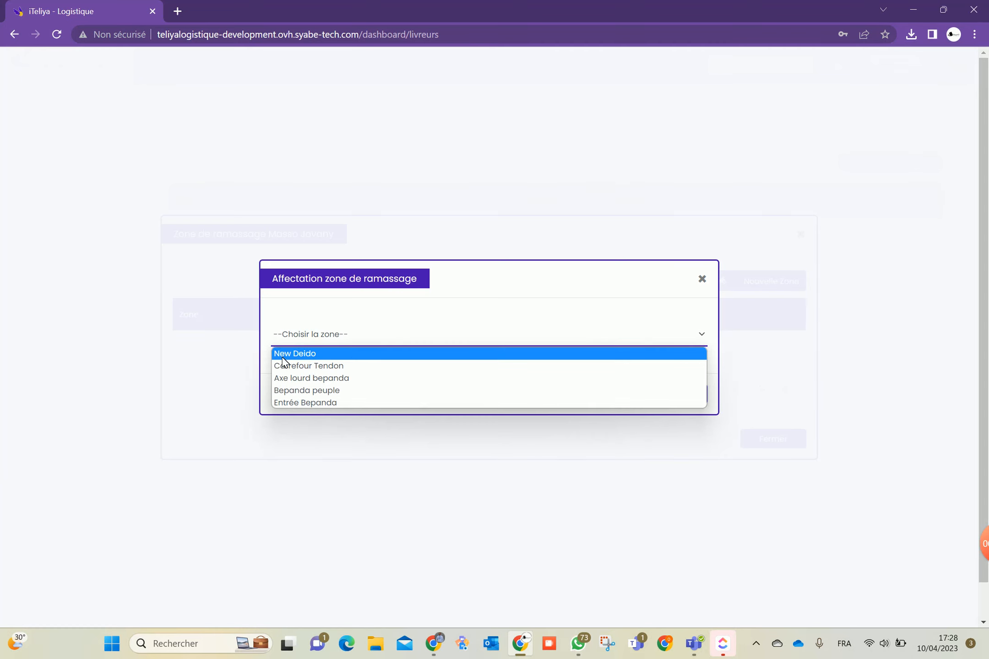
left_click(351, 350)
left_click(600, 395)
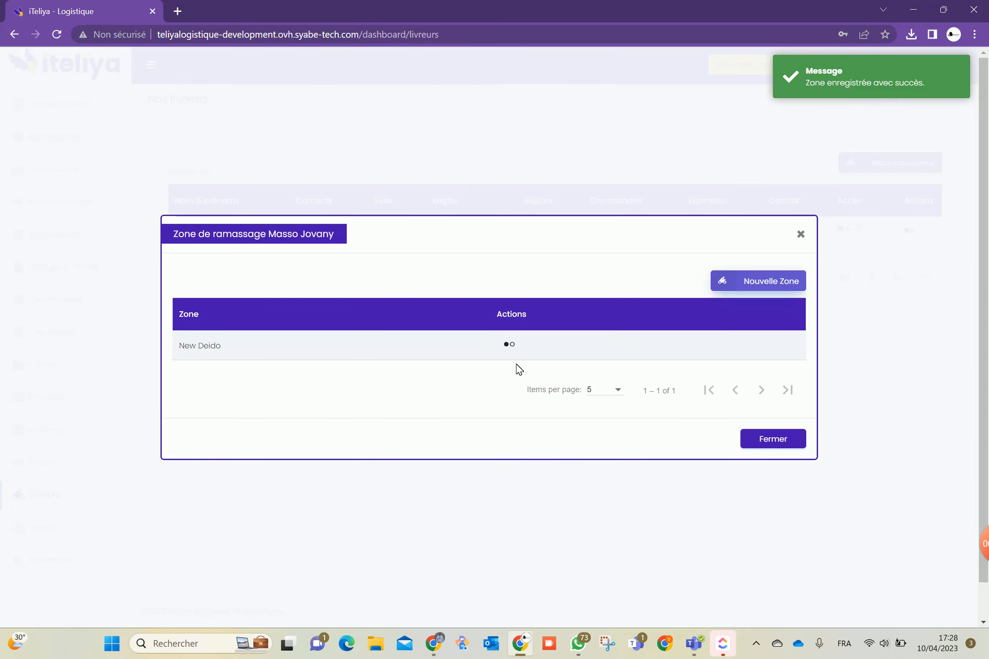
Remove New Deido from the driver's pickup zones and close the zone list
left_click(745, 282)
left_click(688, 396)
left_click(512, 344)
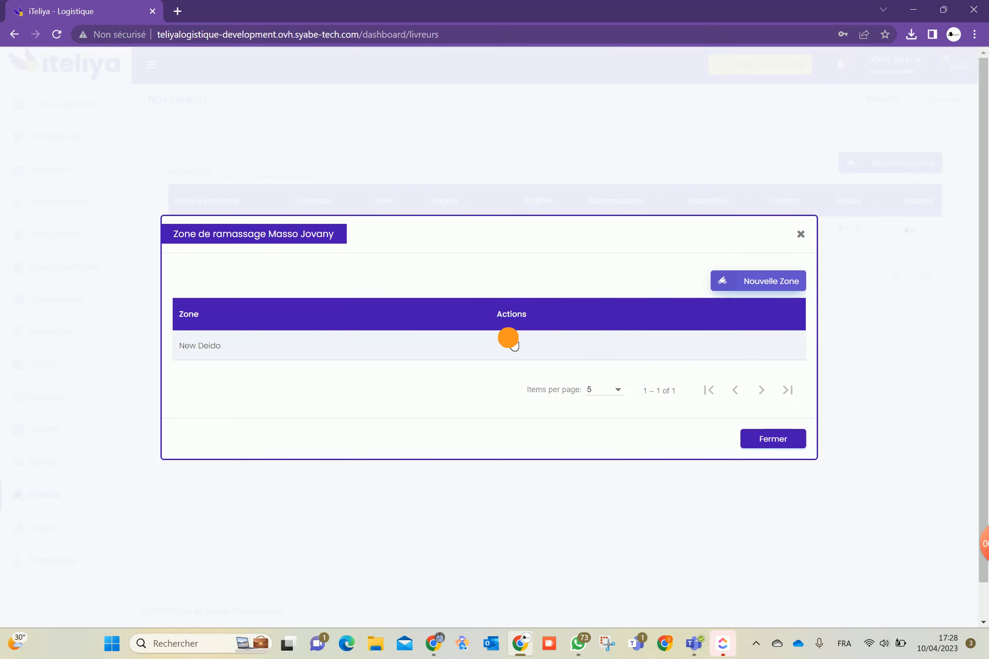
left_click(537, 317)
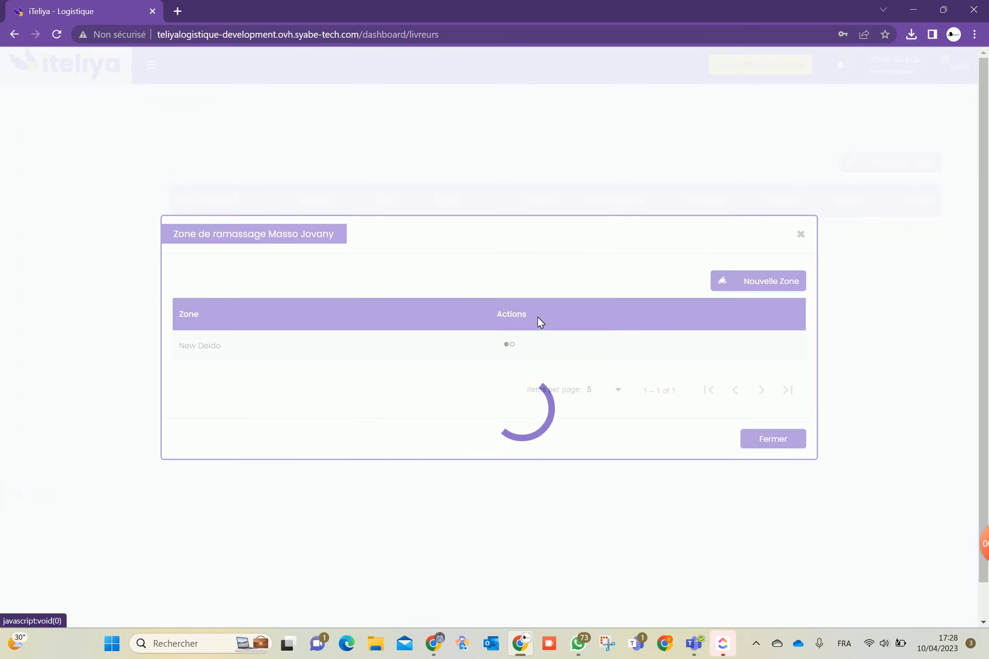
left_click(774, 441)
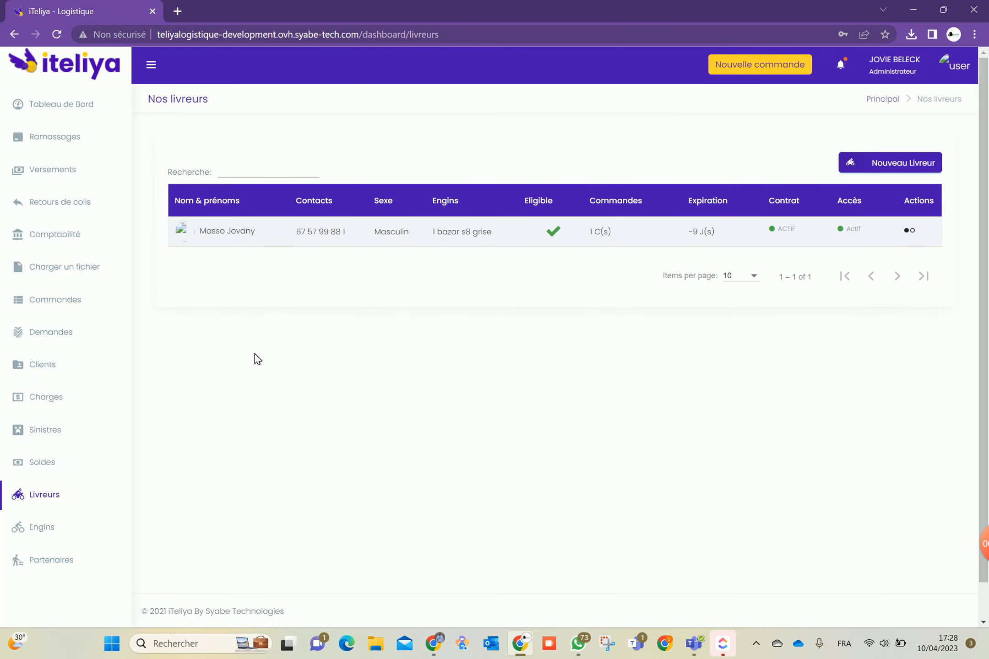
Try assigning Carrefour Tendon as the client's pickup zone, which fails with an insertion error
left_click(72, 367)
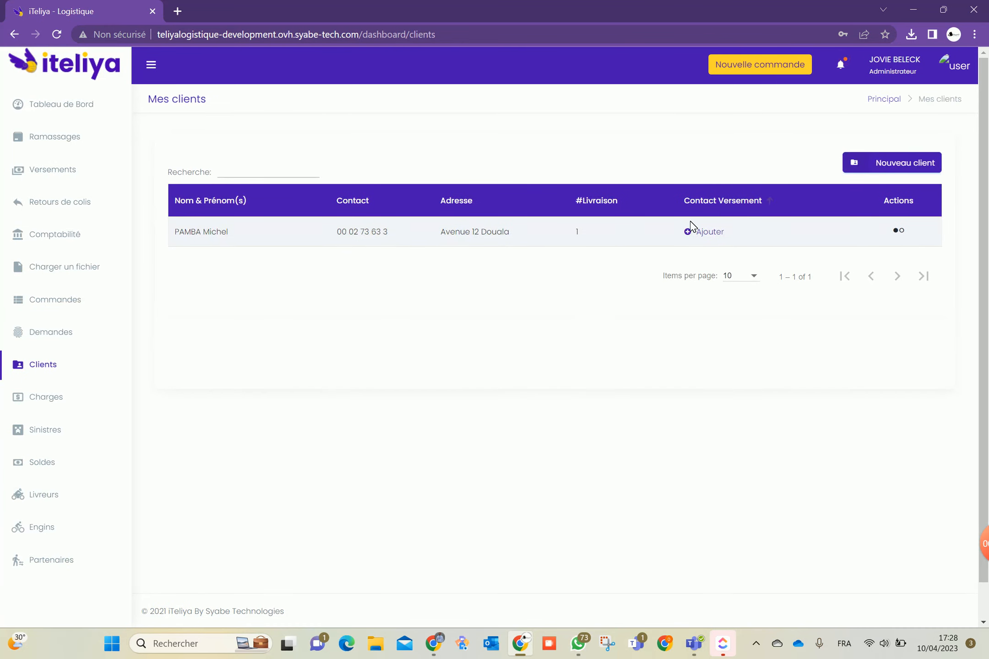
left_click(899, 231)
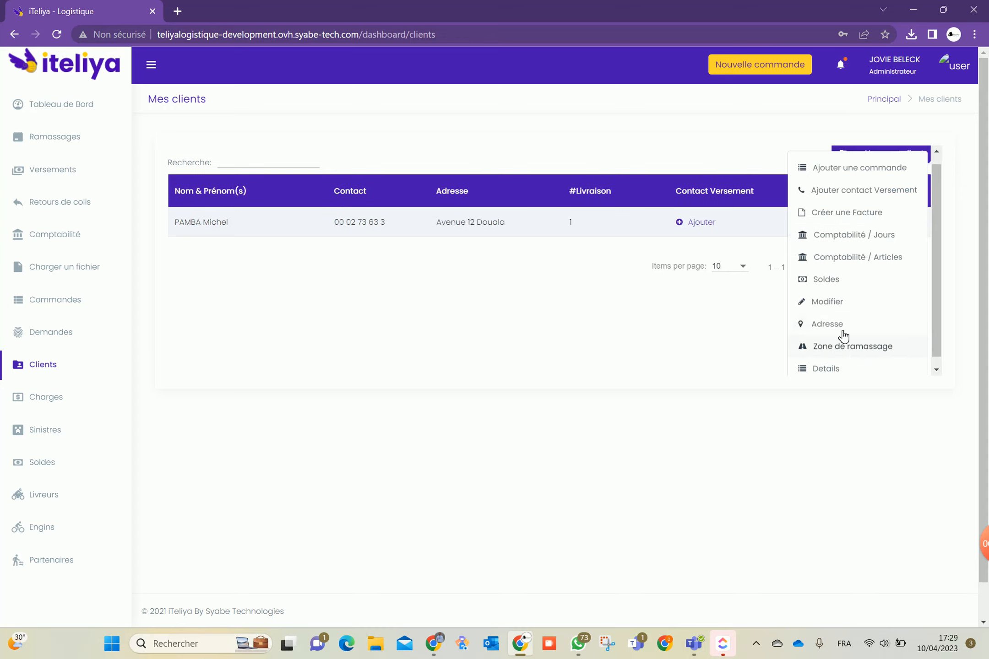
left_click(833, 352)
left_click(715, 289)
left_click(398, 339)
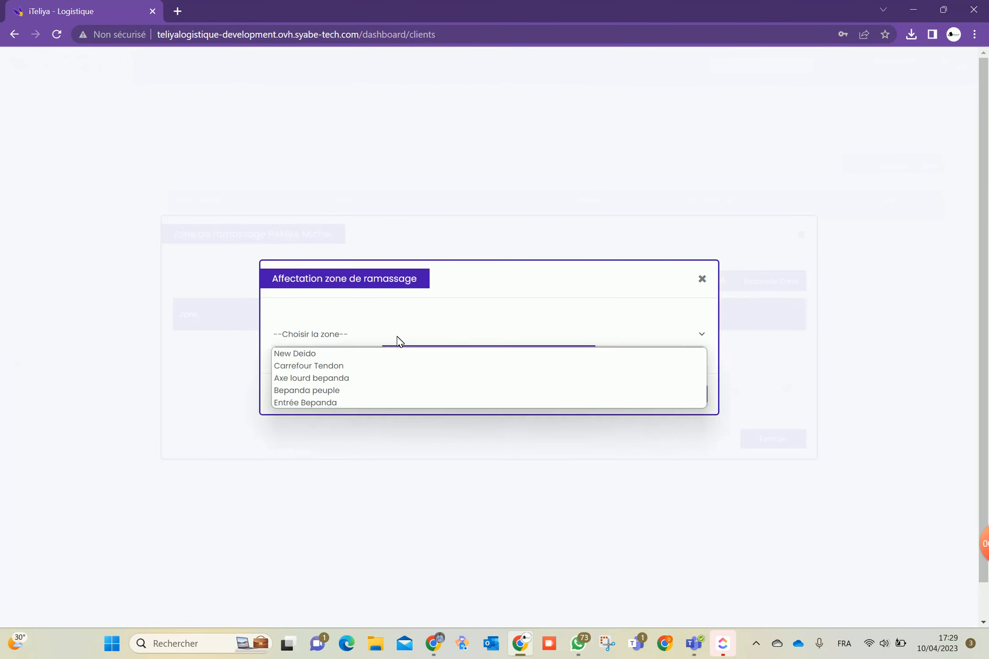
left_click(309, 366)
left_click(602, 396)
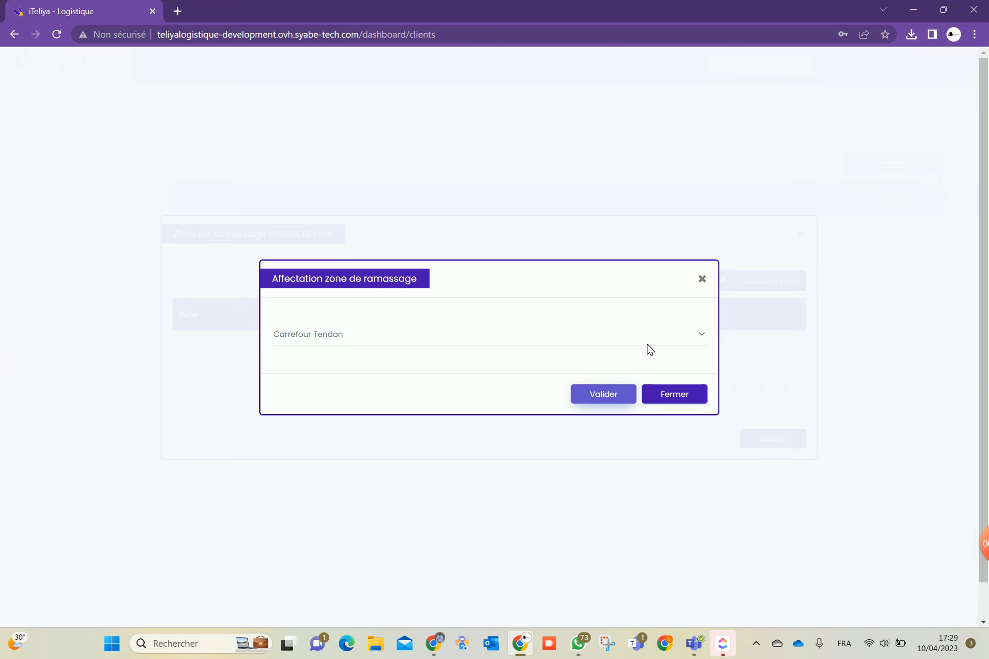
left_click(674, 394)
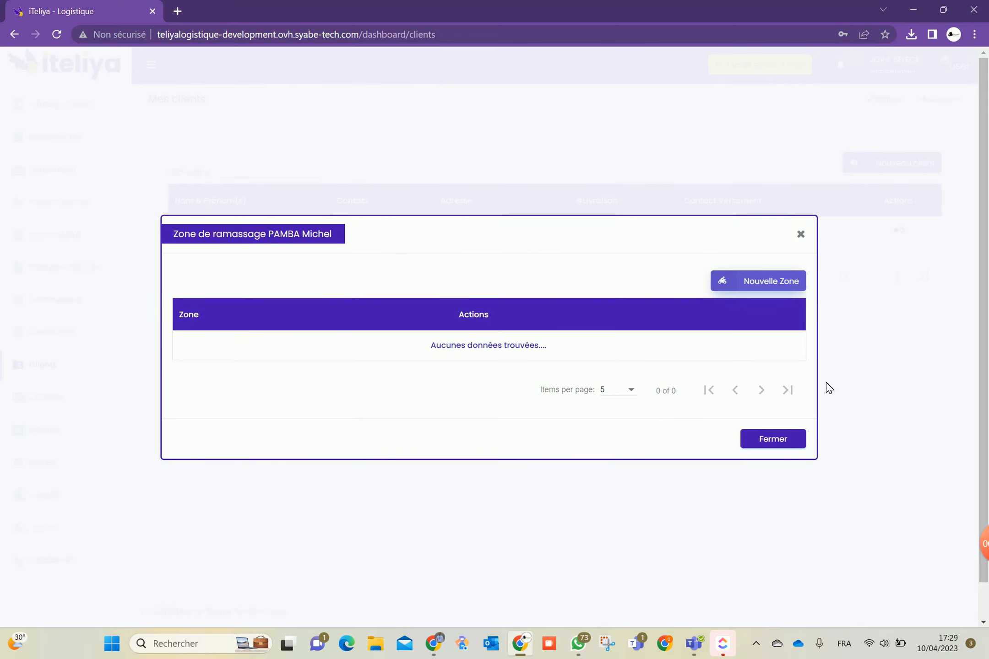
left_click(783, 440)
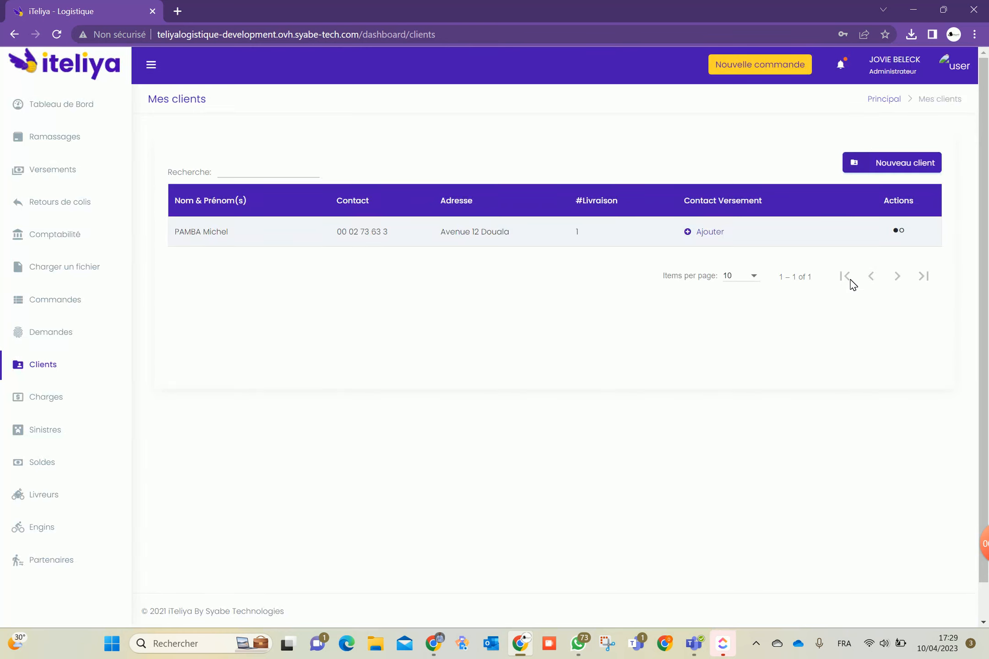
left_click(955, 68)
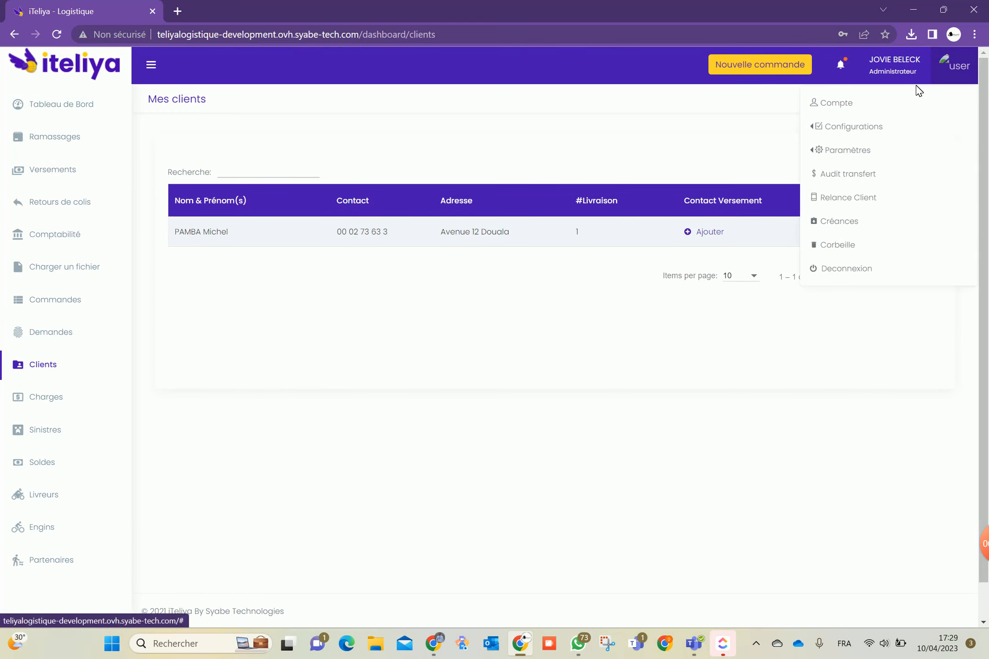
Go to Configurations > Tarifs Livraisons to view the five Carrefour Tendon tariffs
left_click(945, 55)
left_click(949, 61)
left_click(843, 127)
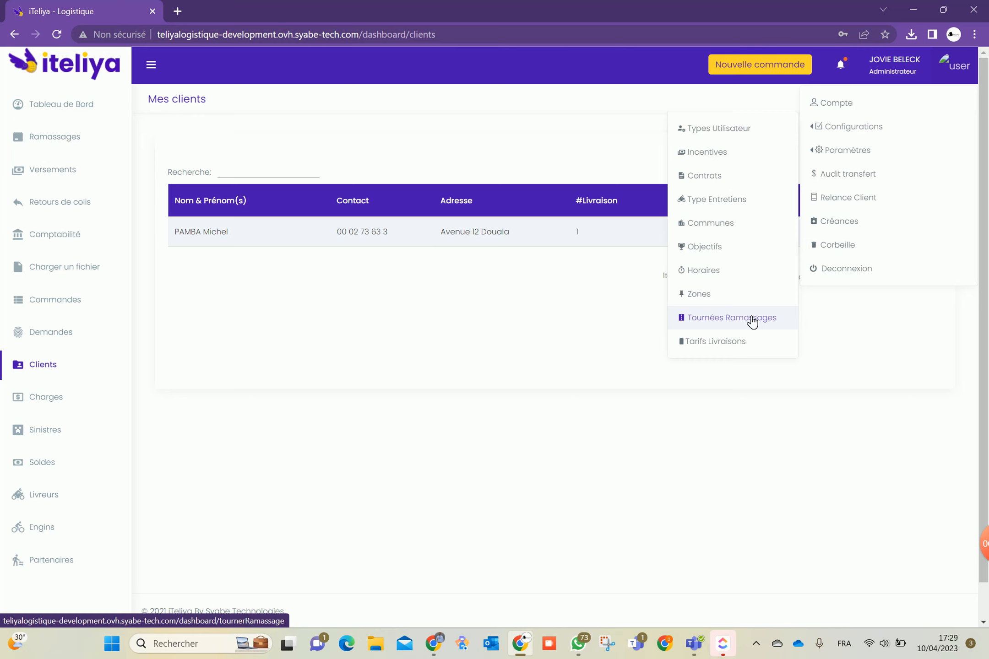
left_click(738, 341)
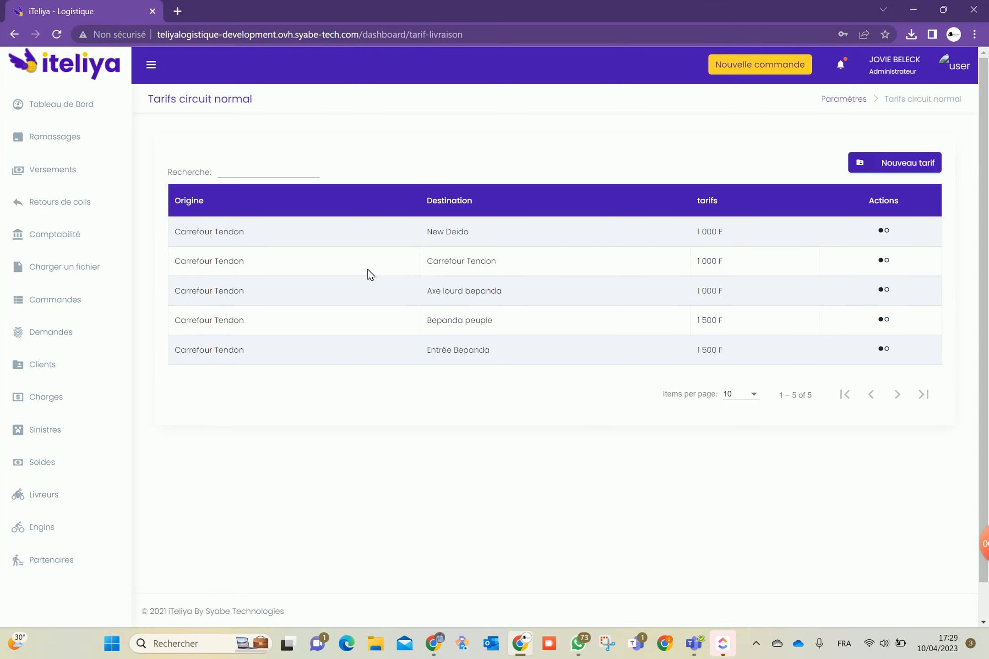
Start a new tariff with origin Axe lourd bepanda, then close it without saving
left_click(895, 159)
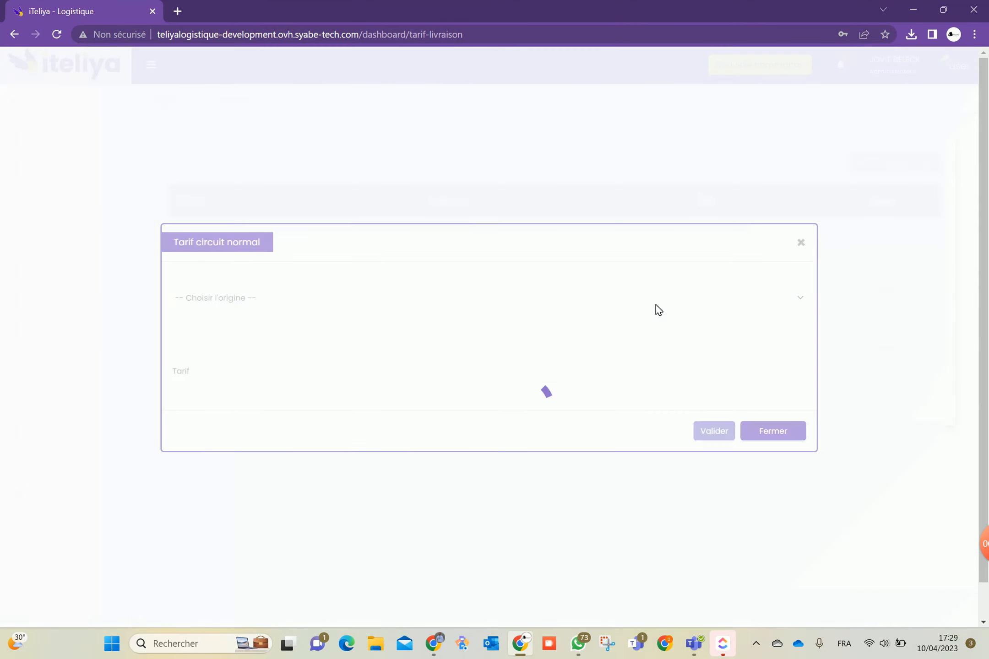
left_click(329, 298)
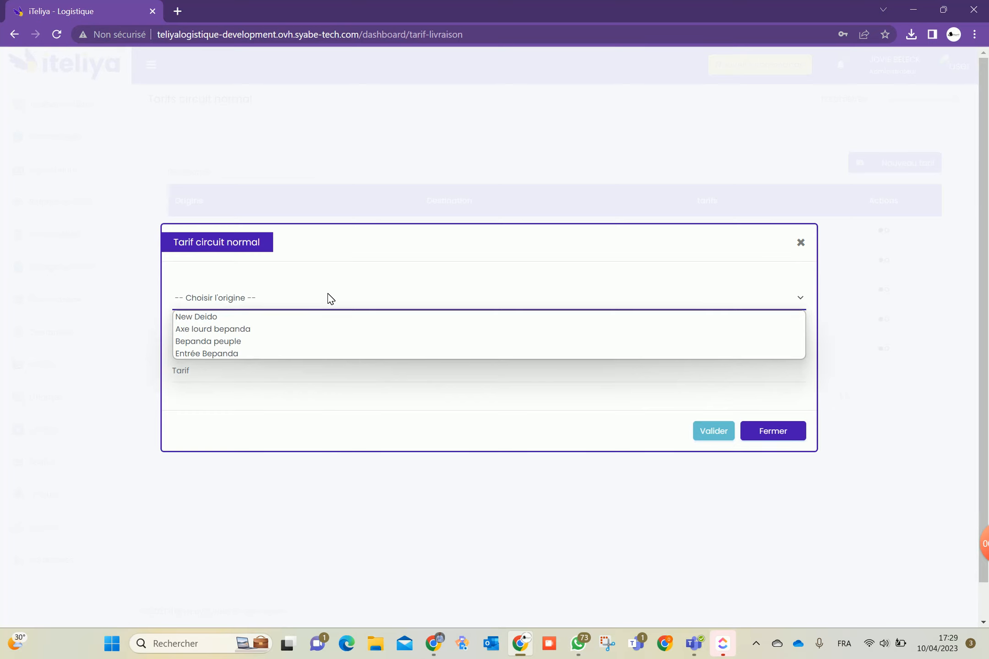
left_click(211, 330)
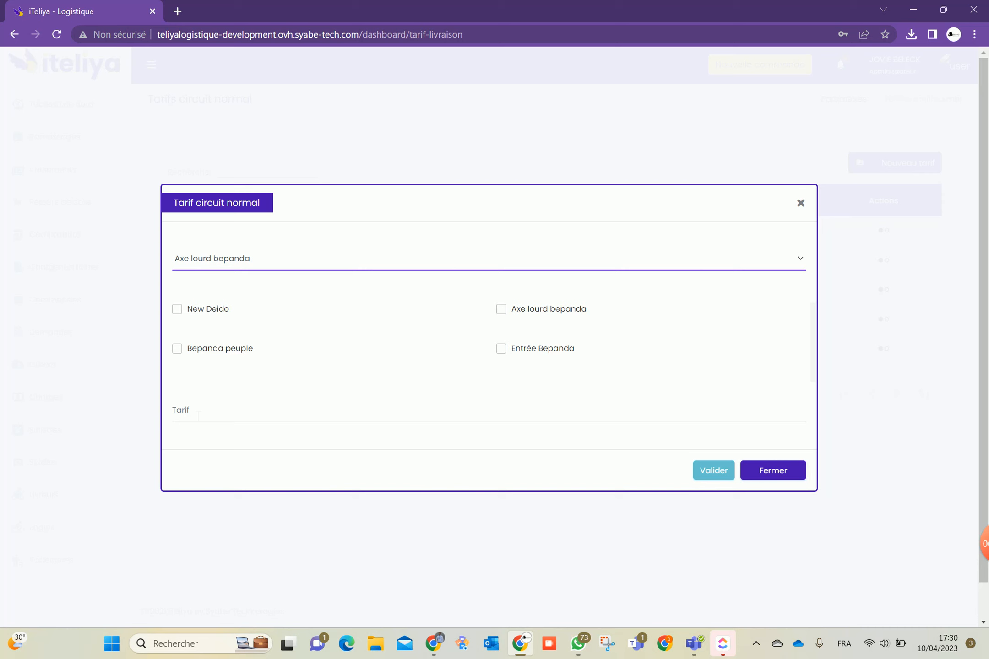
left_click(774, 470)
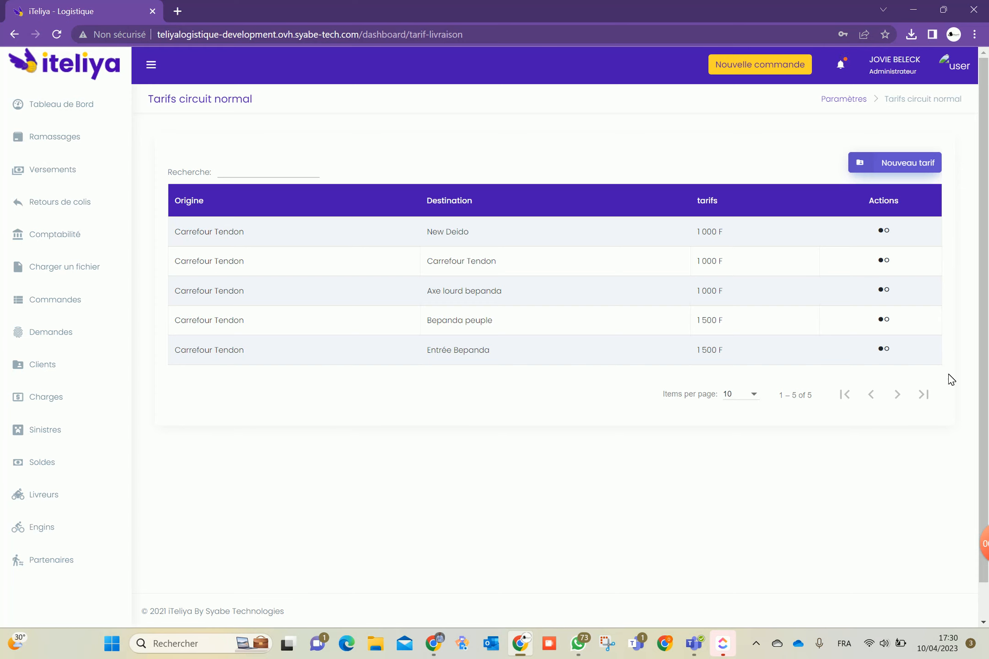
Dismiss the Nouveau tarif form, then reveal the Paramètres choices Compagnie and Employés
left_click(889, 169)
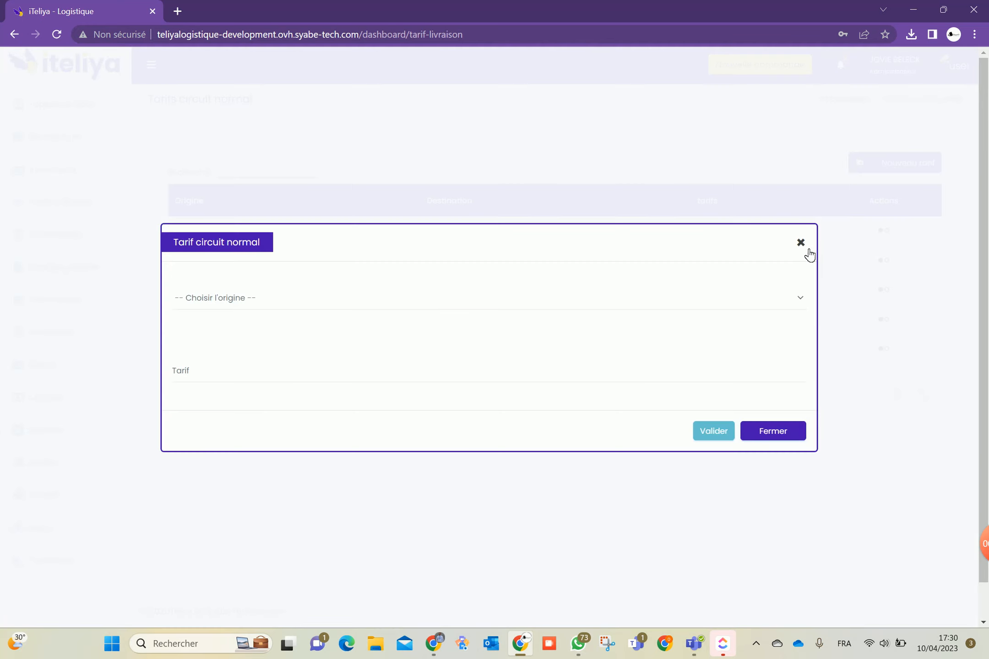
left_click(800, 244)
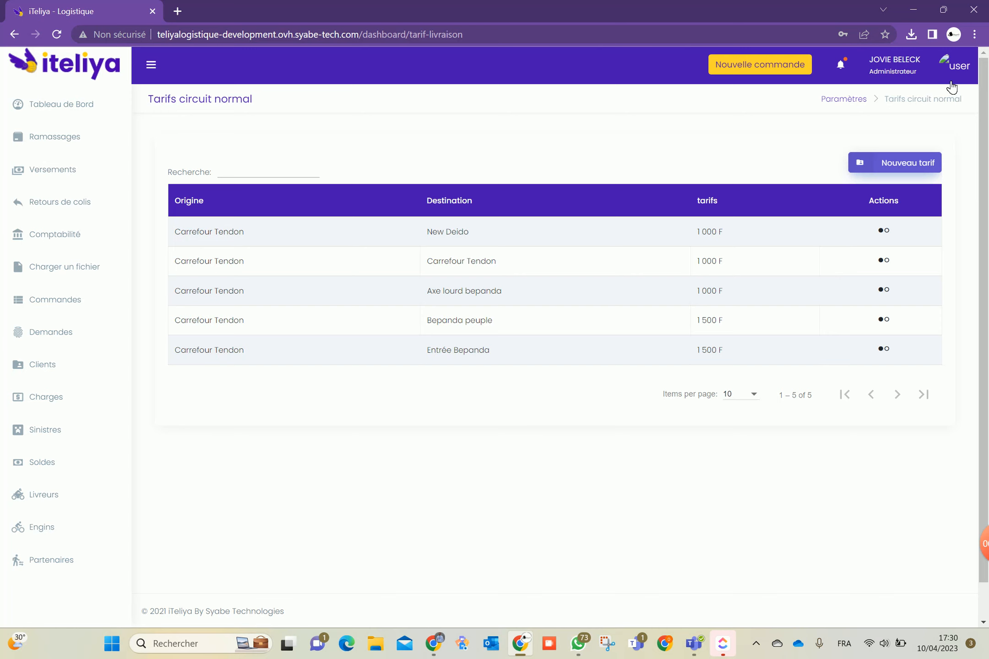
left_click(953, 71)
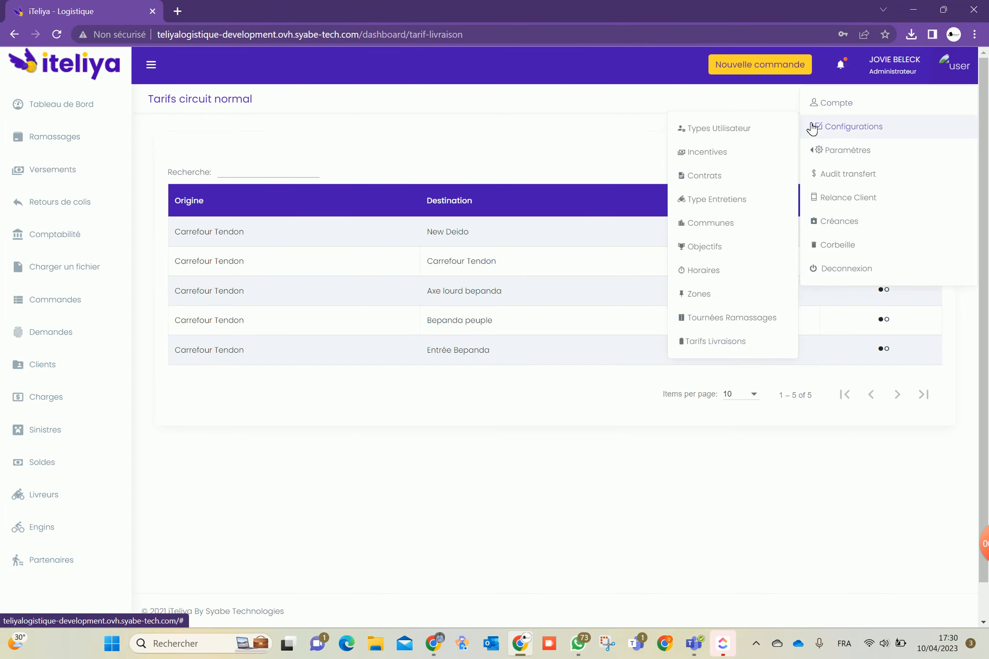
mouse_move(832, 135)
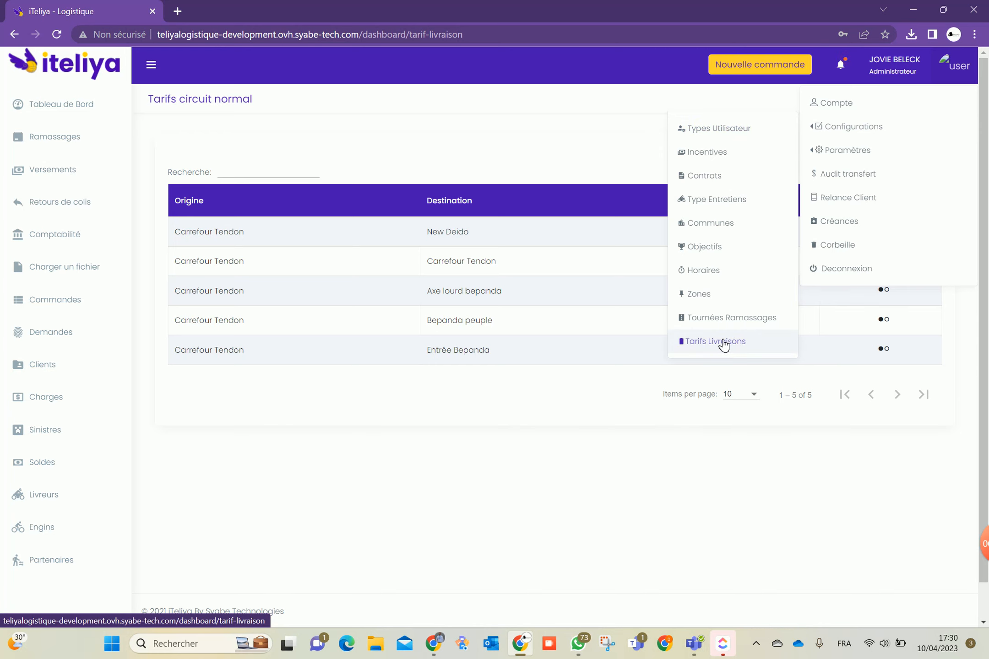
mouse_move(851, 158)
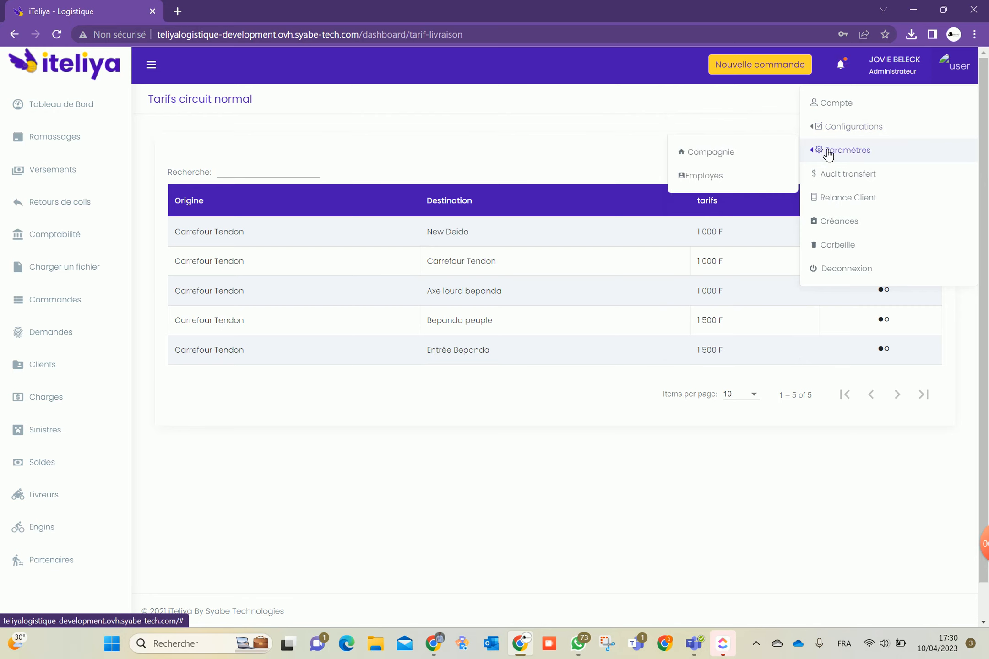
In Compagnie informations, switch 'Autoriser les boutiques à faire des demandes multiple ?' to NON
left_click(737, 154)
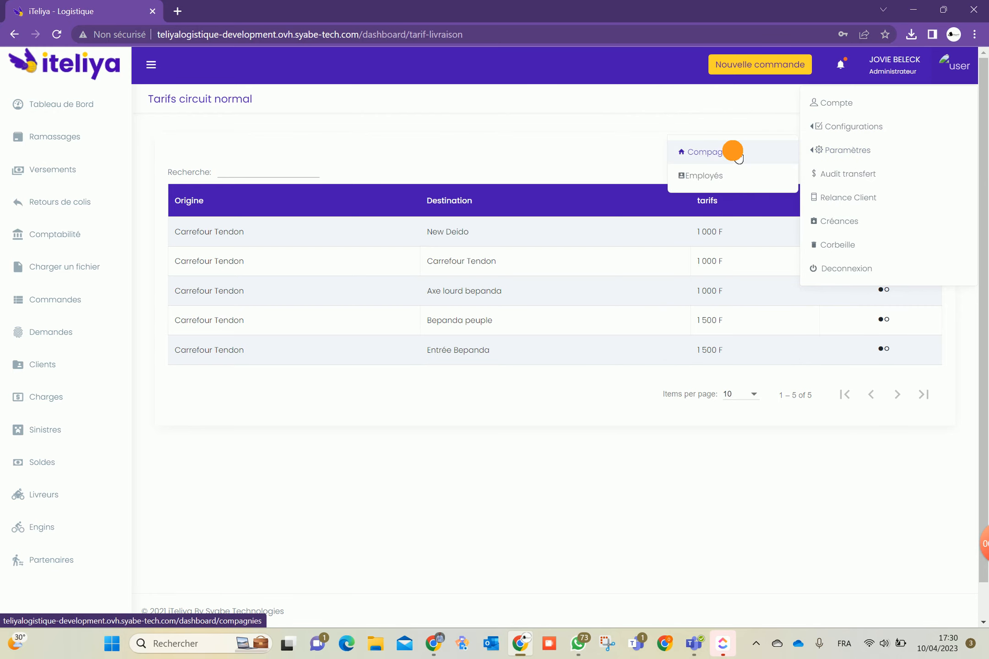
scroll(437, 360, "down", 7)
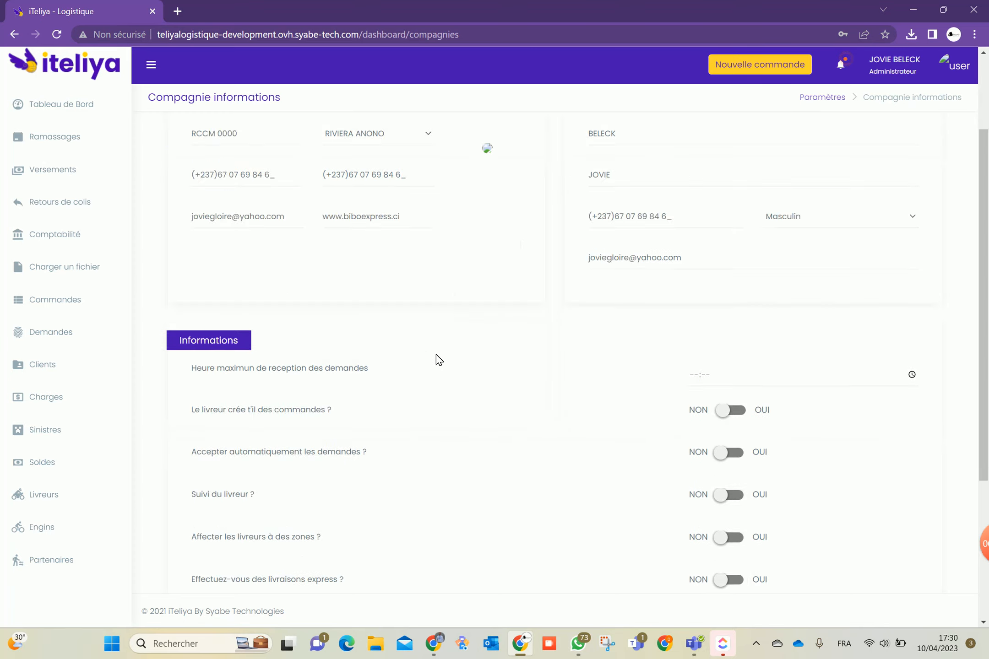
scroll(477, 395, "up", 3)
scroll(480, 394, "down", 3)
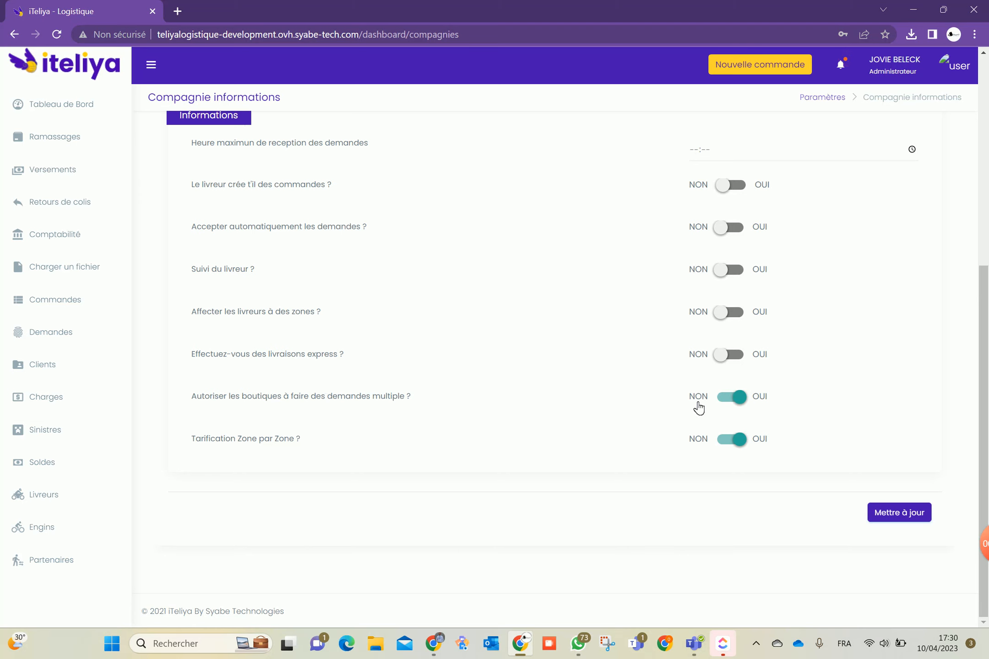
left_click(739, 397)
scroll(578, 441, "up", 1)
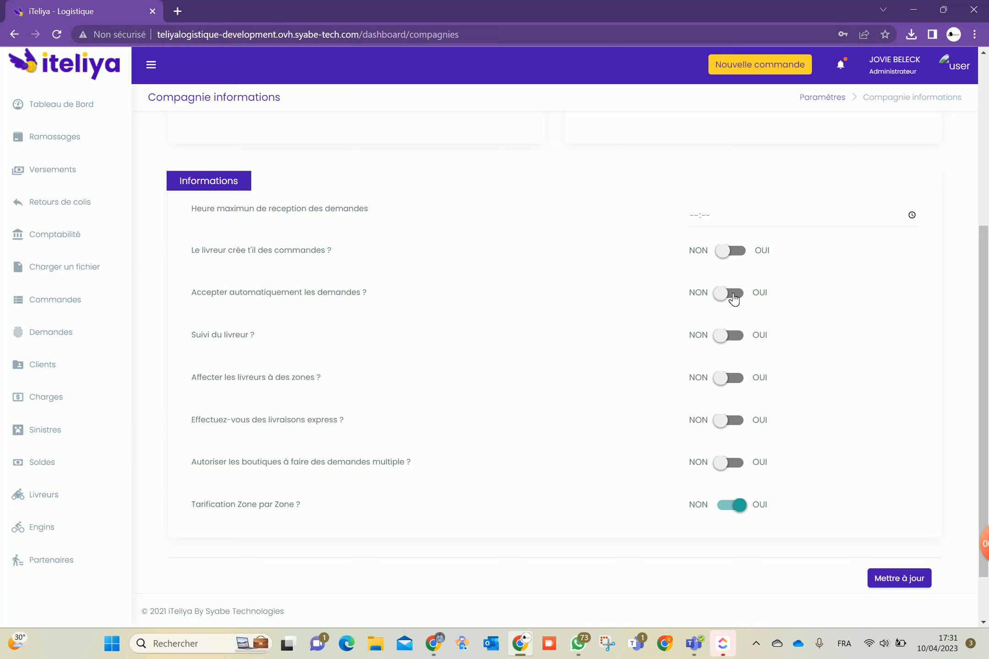
Switch 'Suivi du livreur ?' to OUI and save with Mettre à jour
left_click(728, 337)
scroll(842, 533, "down", 1)
left_click(898, 515)
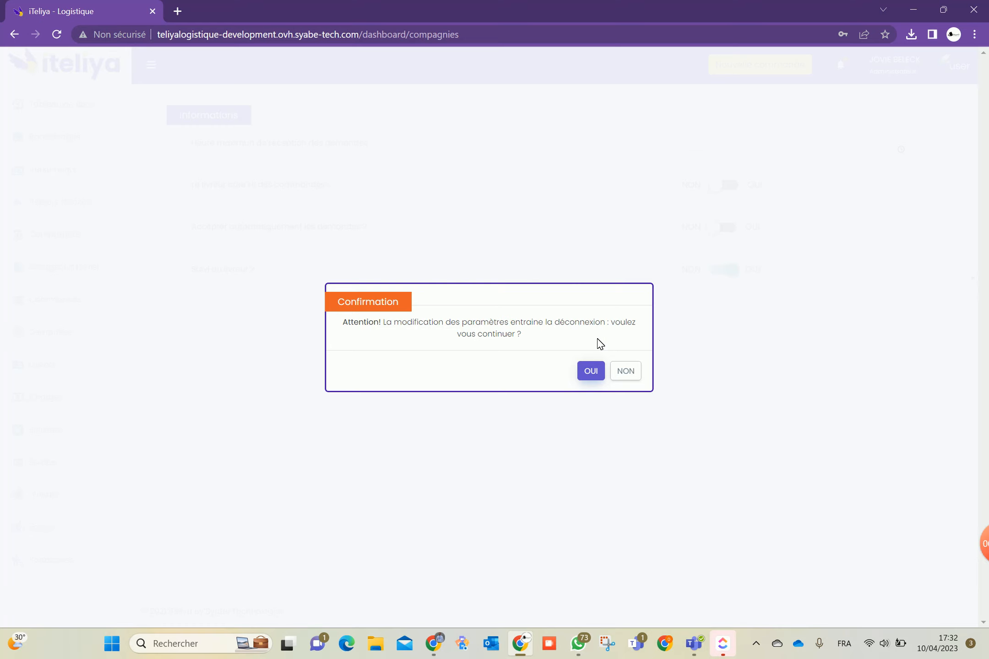
Confirm the save with OUI, review the toggles, and log out of the admin account
left_click(591, 374)
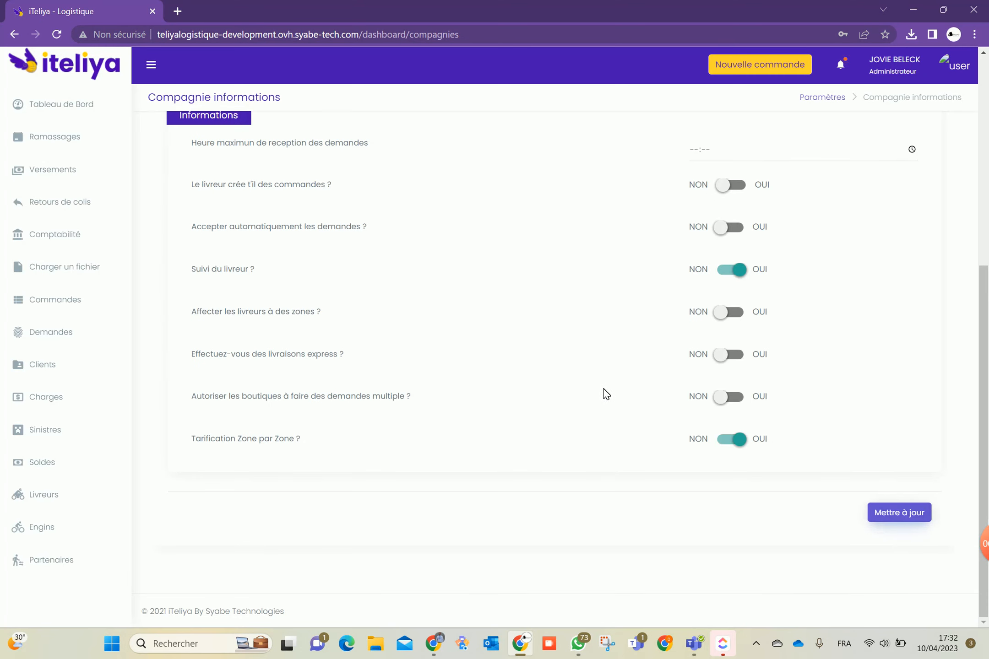
scroll(550, 392, "down", 5)
scroll(547, 384, "up", 3)
scroll(547, 384, "up", 3)
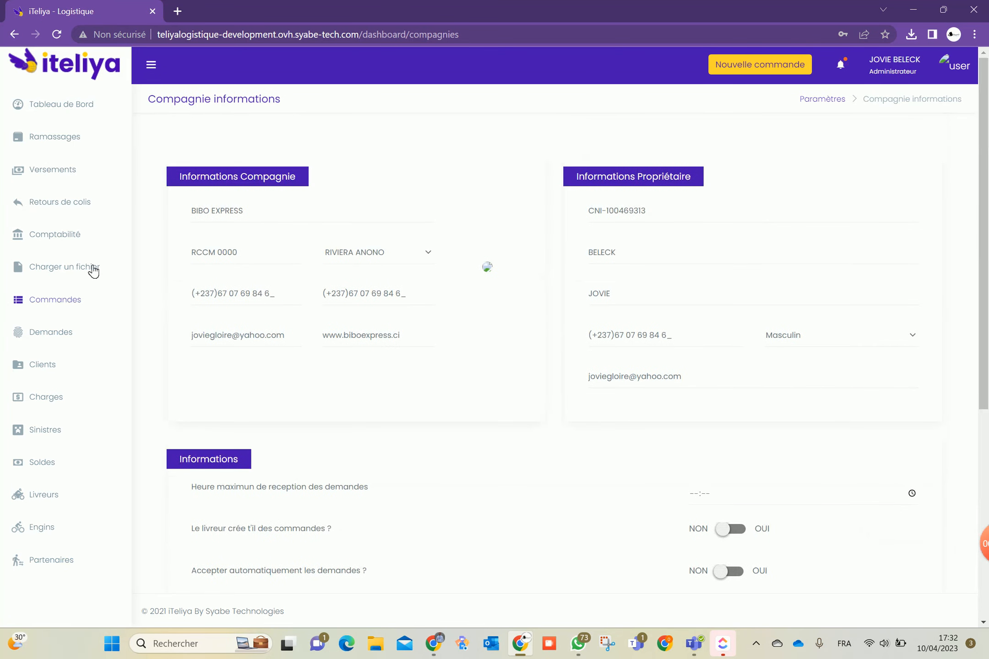
scroll(62, 158, "down", 6)
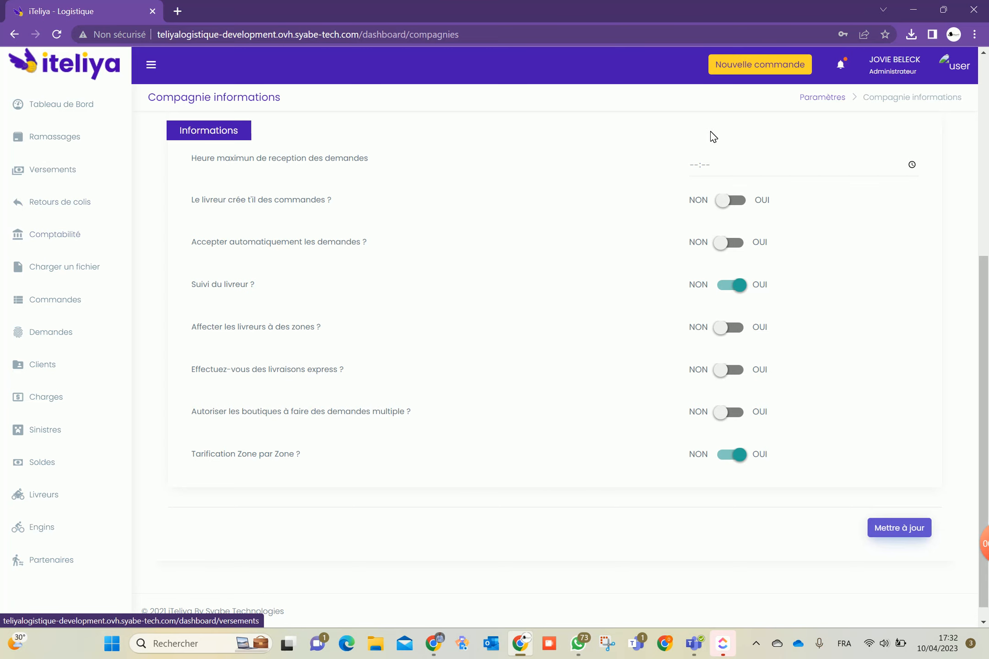
left_click(952, 67)
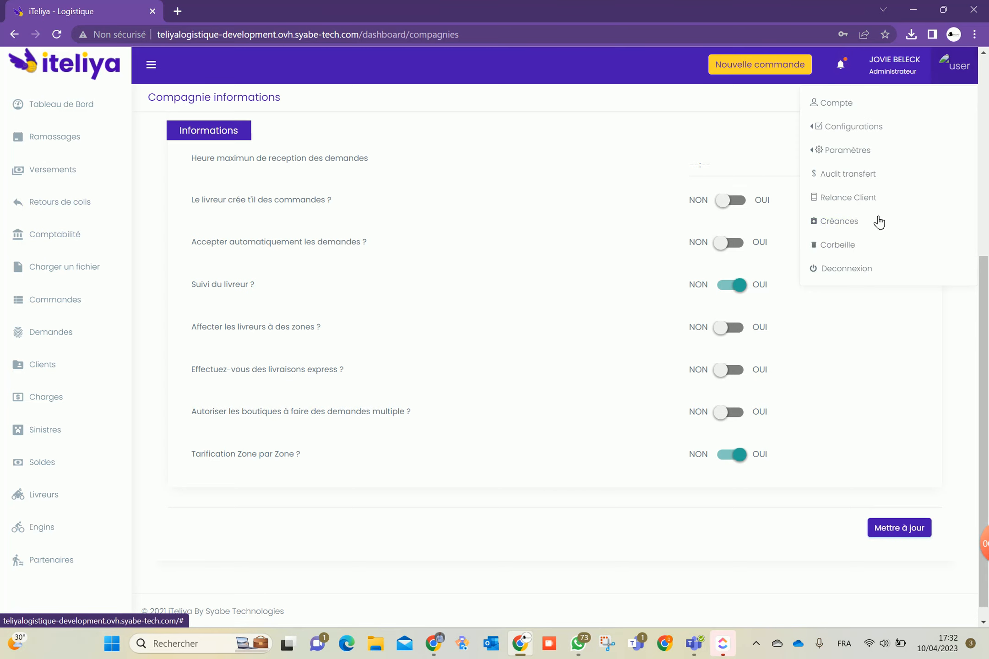
left_click(854, 269)
Confirm Déconnexion and sign back in with the saved credentials
left_click(598, 224)
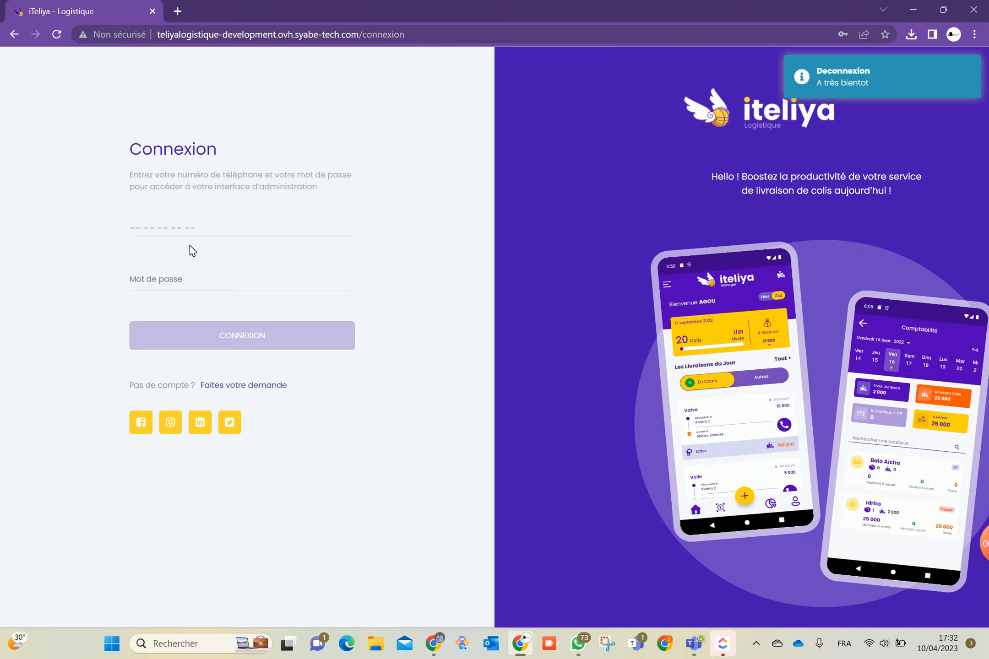
left_click(210, 226)
left_click(237, 258)
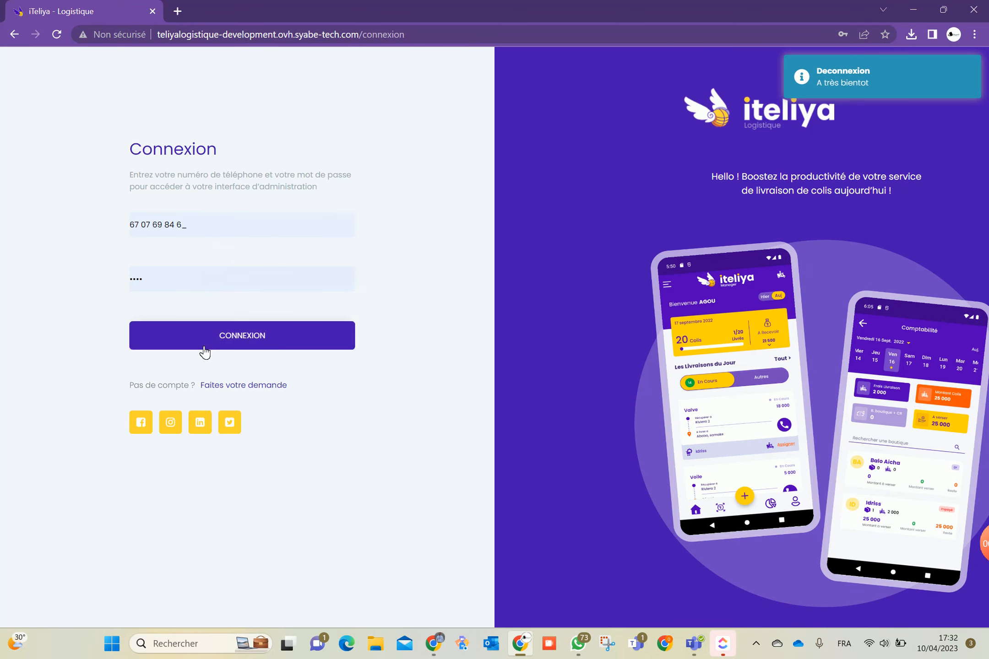
left_click(205, 341)
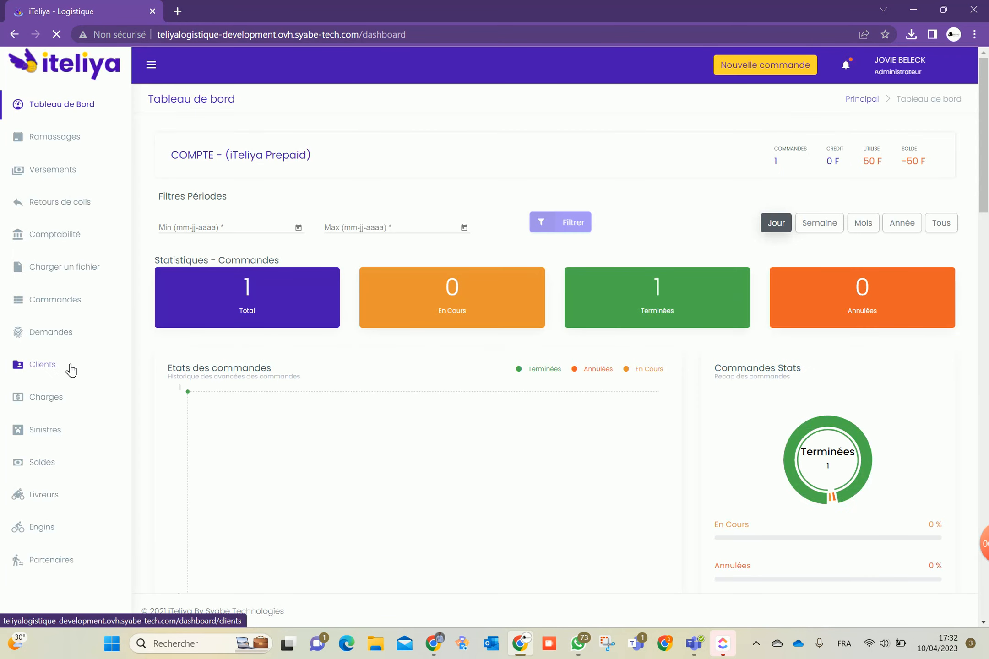
scroll(32, 457, "down", 5)
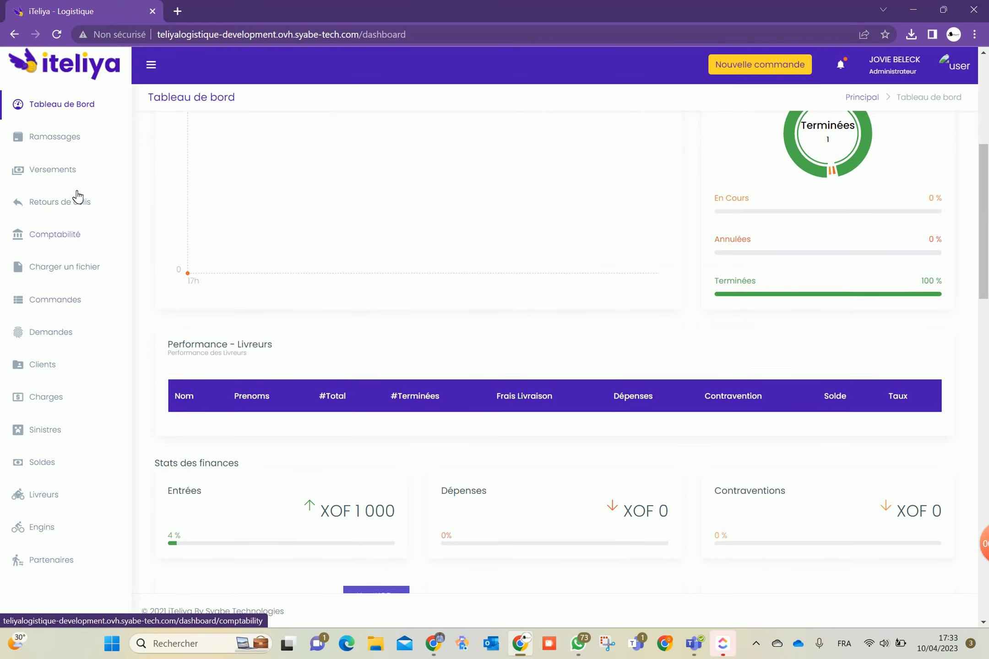
scroll(73, 183, "up", 5)
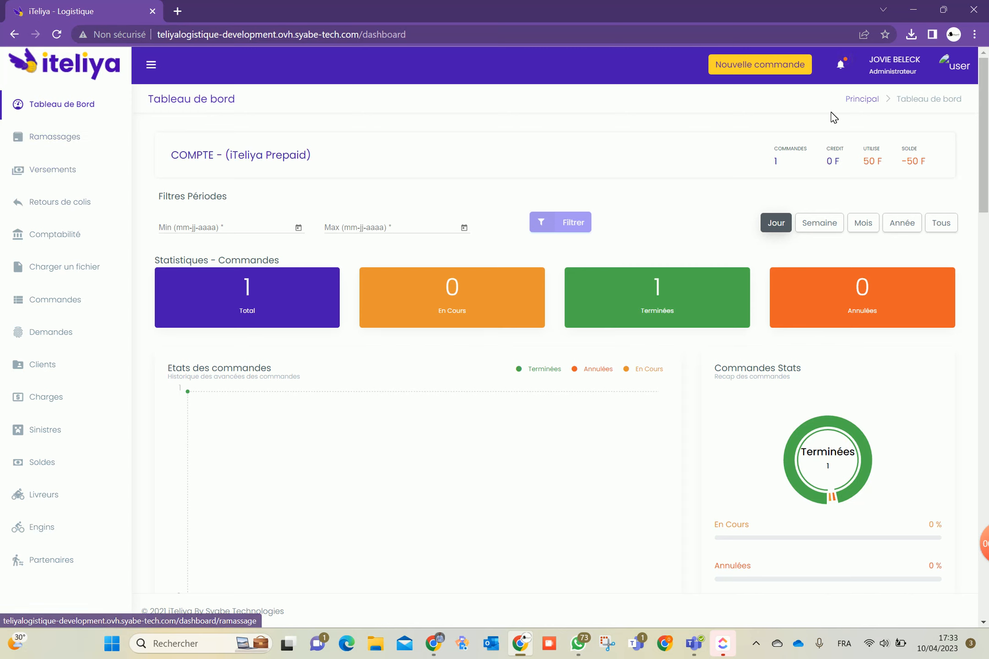
Open Paramètres > Compagnie to show the Compagnie informations settings
left_click(954, 69)
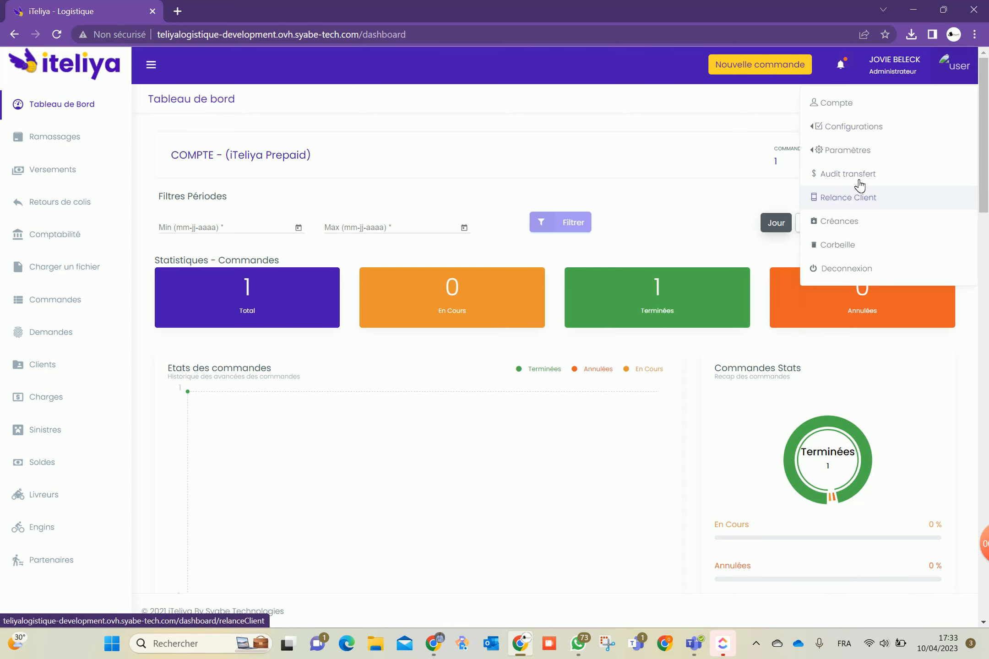
mouse_move(845, 162)
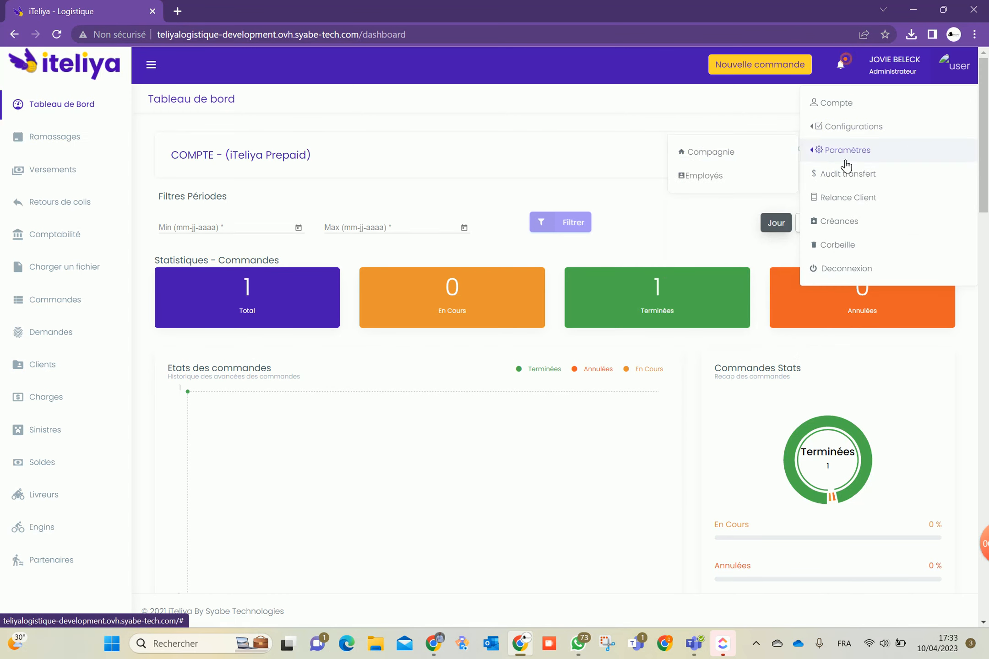
left_click(732, 155)
scroll(403, 404, "down", 5)
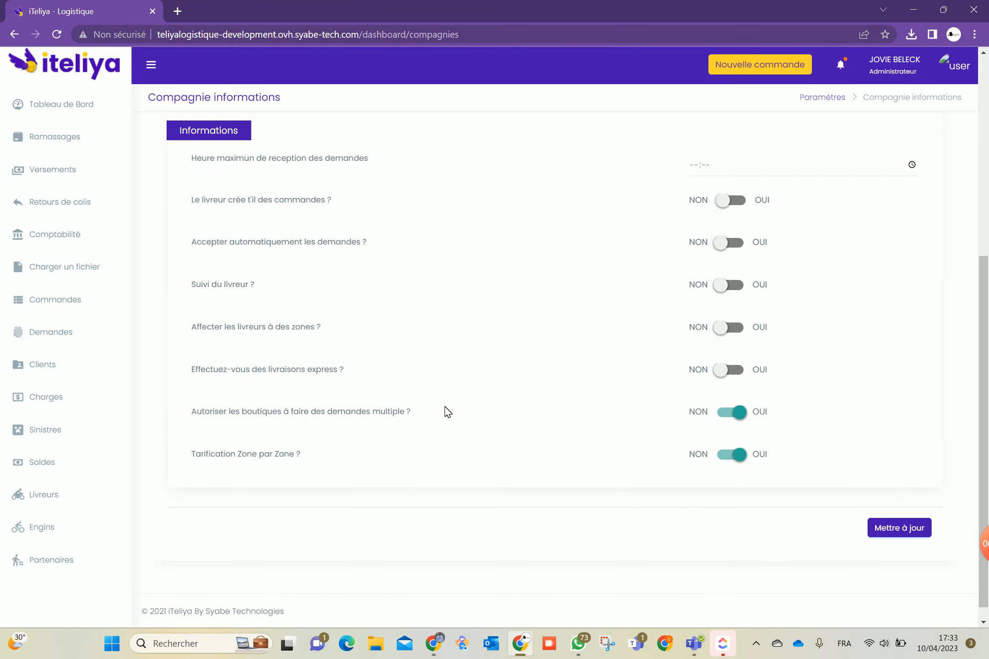
Set 'Suivi du livreur ?' to OUI again, save with Mettre à jour and confirm OUI
left_click(731, 285)
scroll(858, 428, "down", 1)
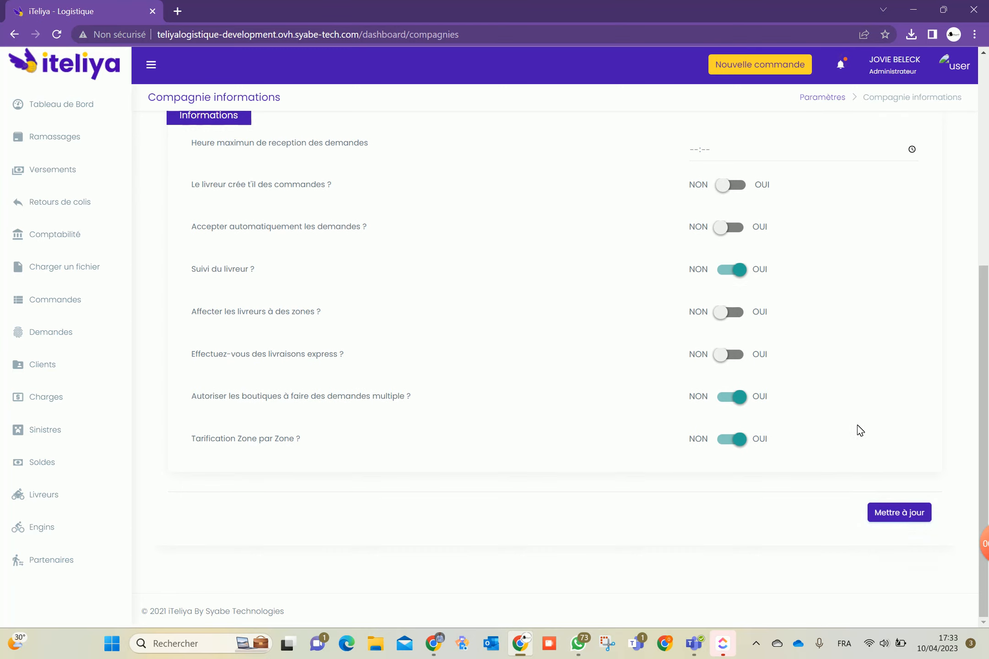
left_click(899, 513)
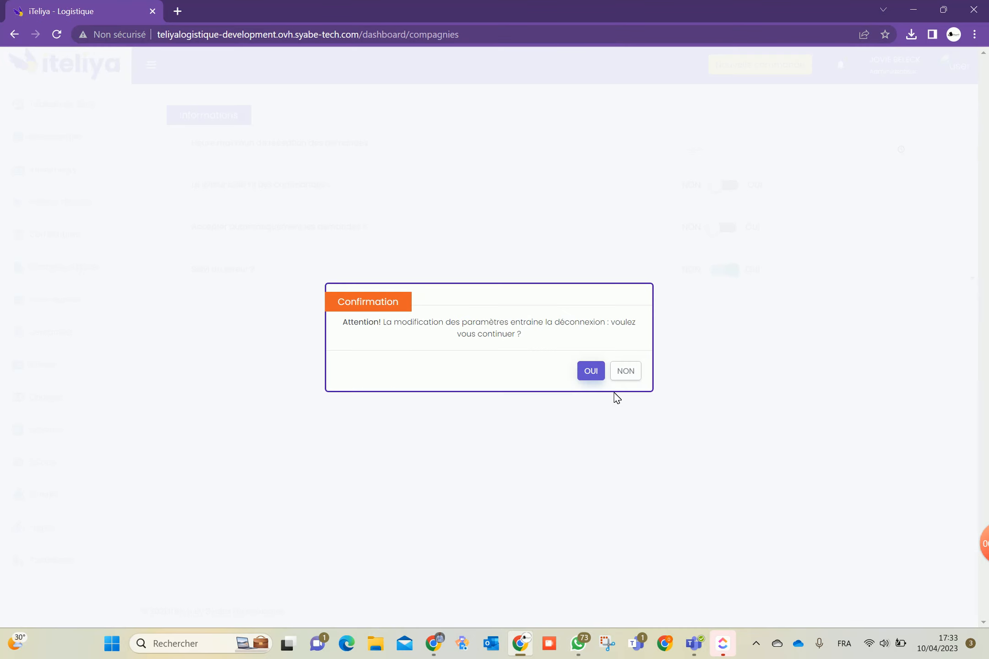
left_click(591, 370)
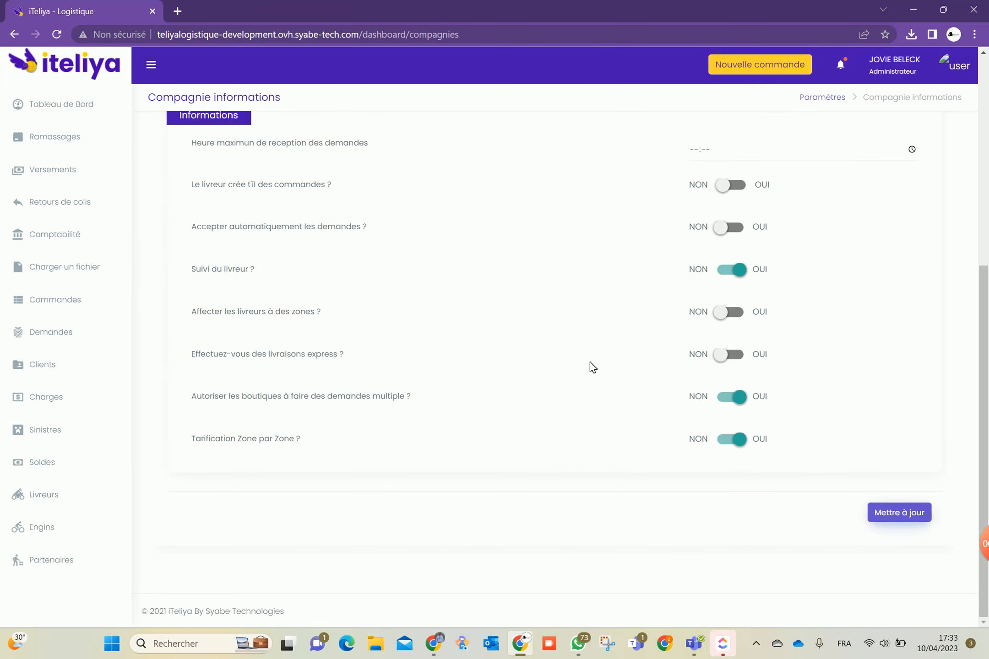
scroll(567, 366, "up", 6)
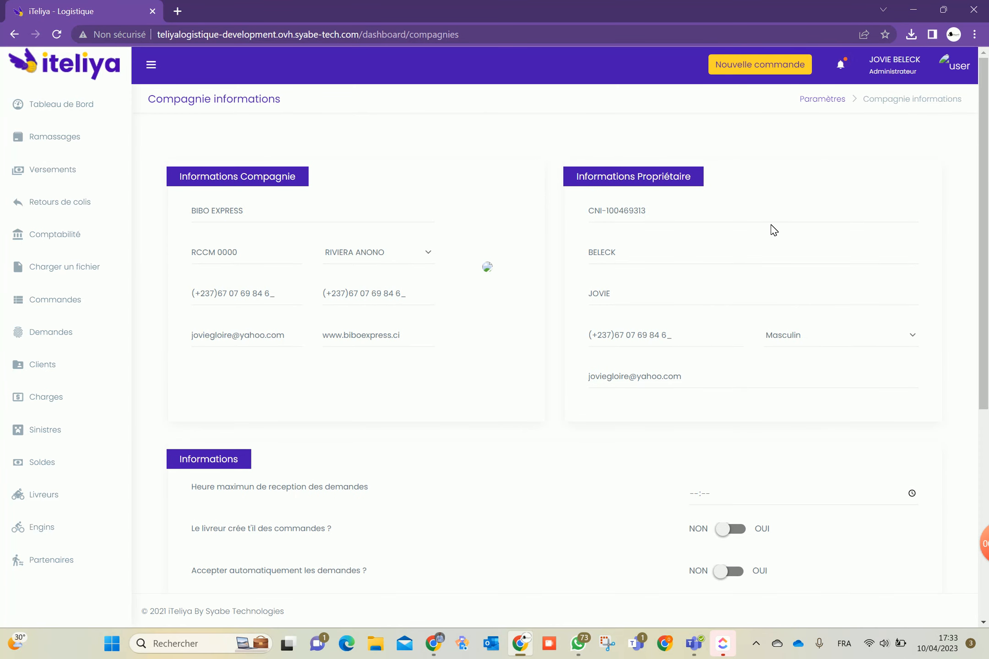
left_click(956, 71)
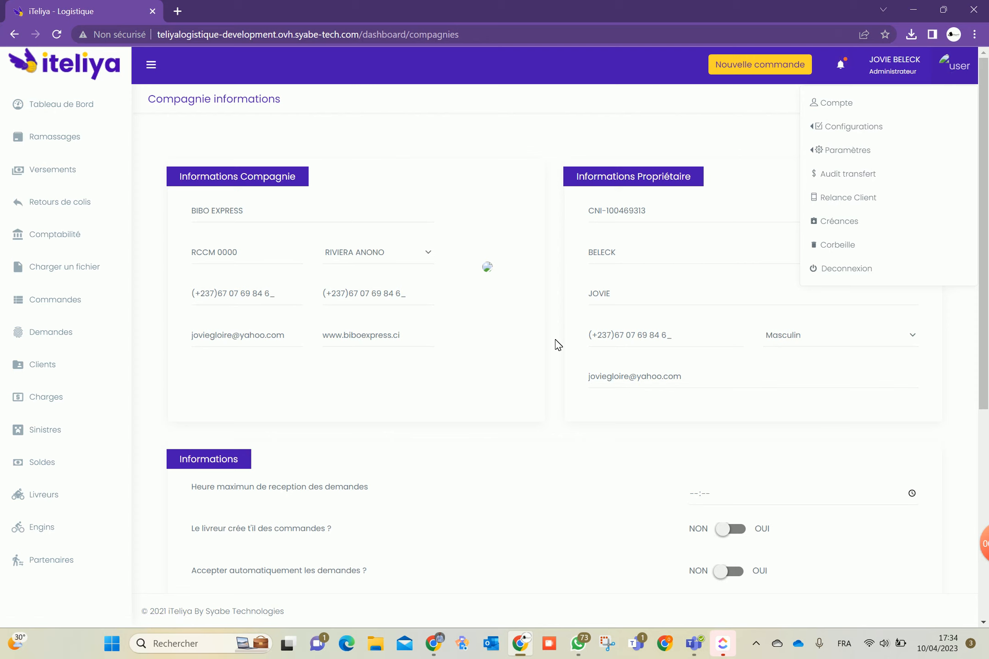
Go to Paramètres > Employés and start a blank Nouveau Employé form
left_click(838, 132)
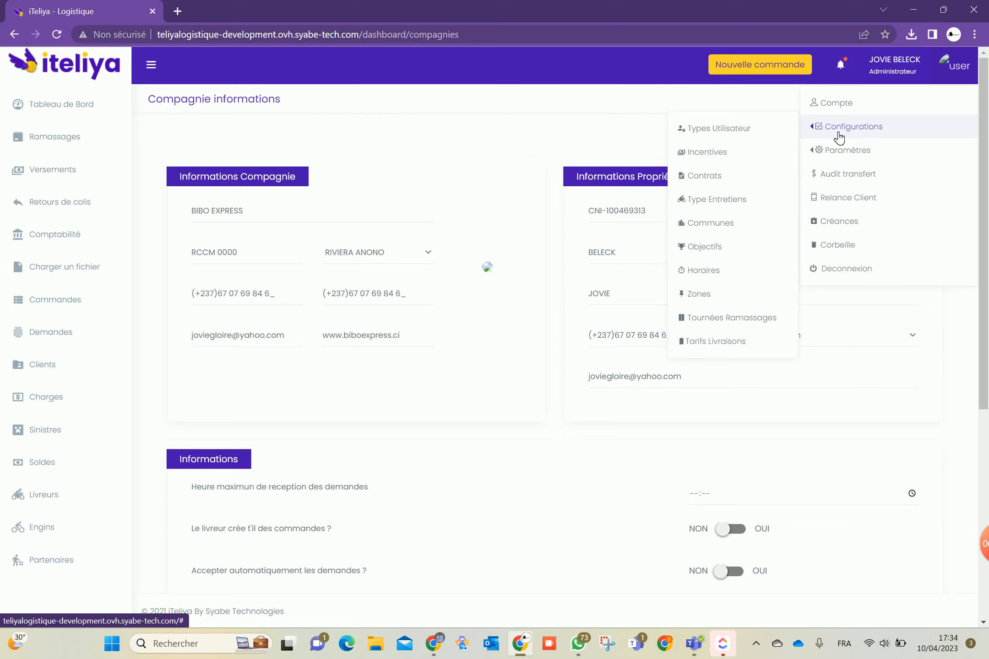
left_click(834, 151)
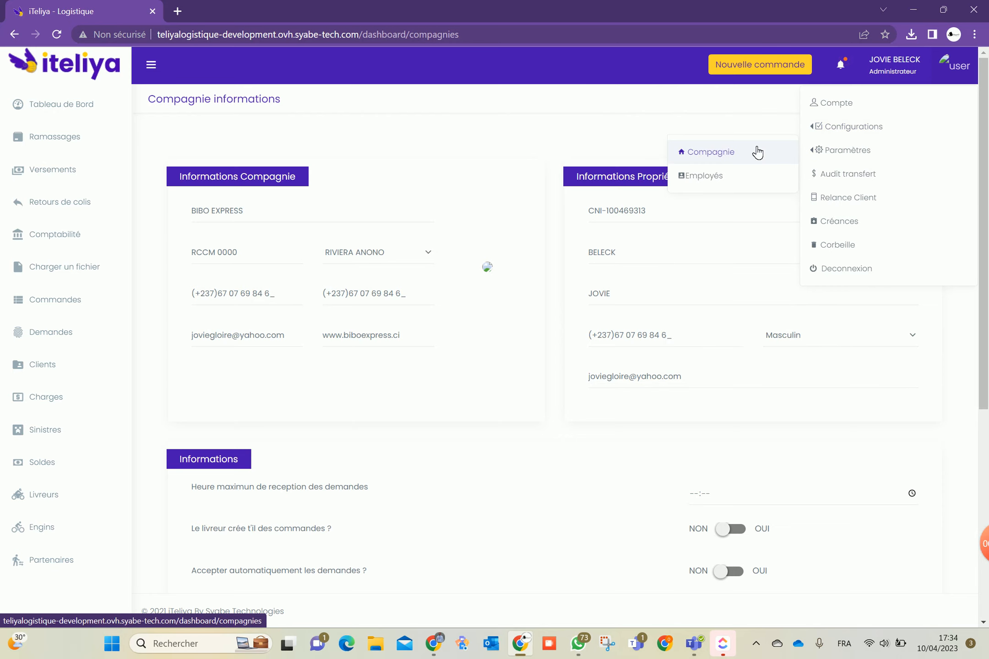
left_click(739, 177)
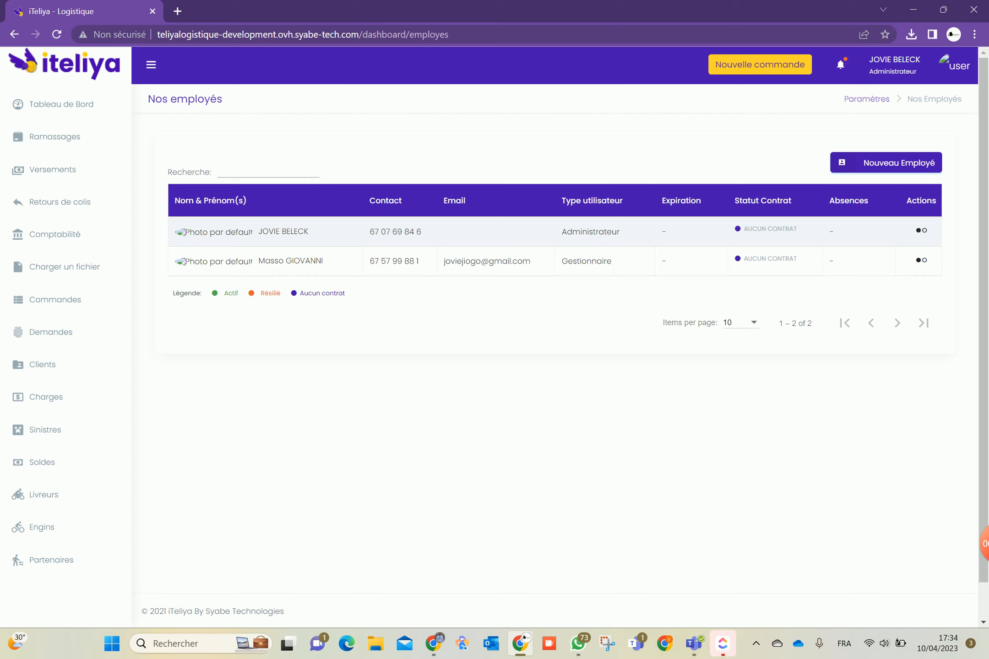
left_click(898, 164)
left_click(382, 254)
Step through the Employé fields and role list, then close the form without adding anyone
left_click(367, 294)
left_click(243, 373)
left_click(547, 362)
left_click(525, 412)
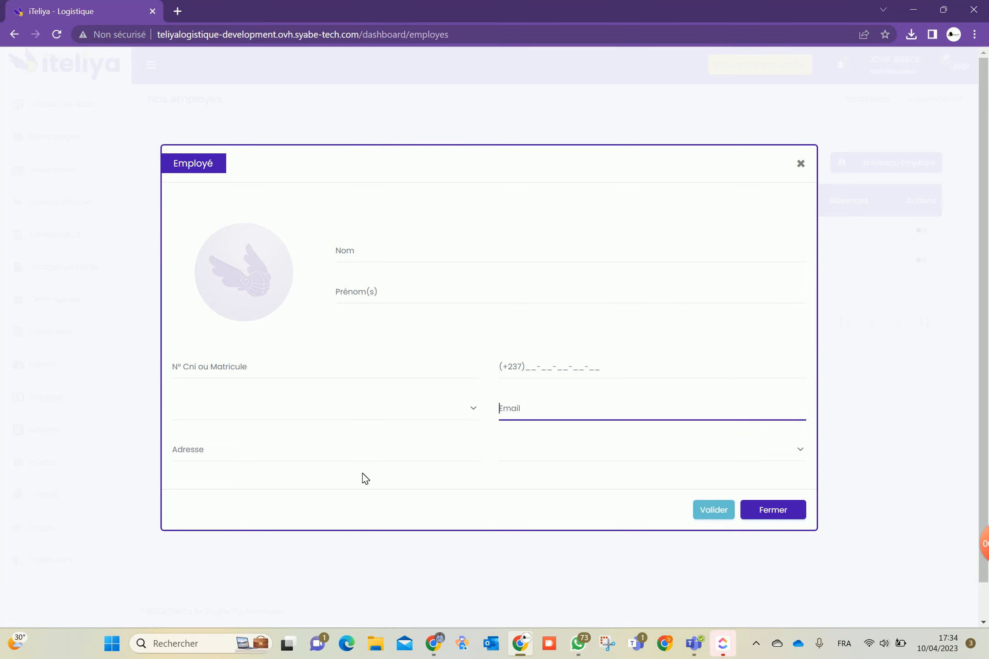
left_click(366, 450)
left_click(557, 459)
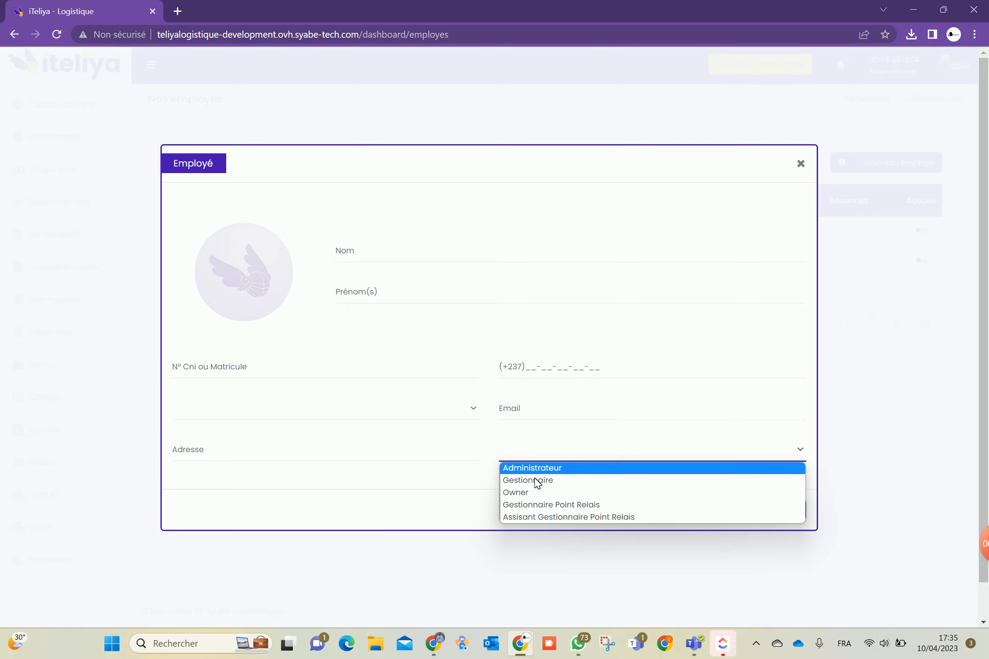
left_click(471, 499)
left_click(760, 512)
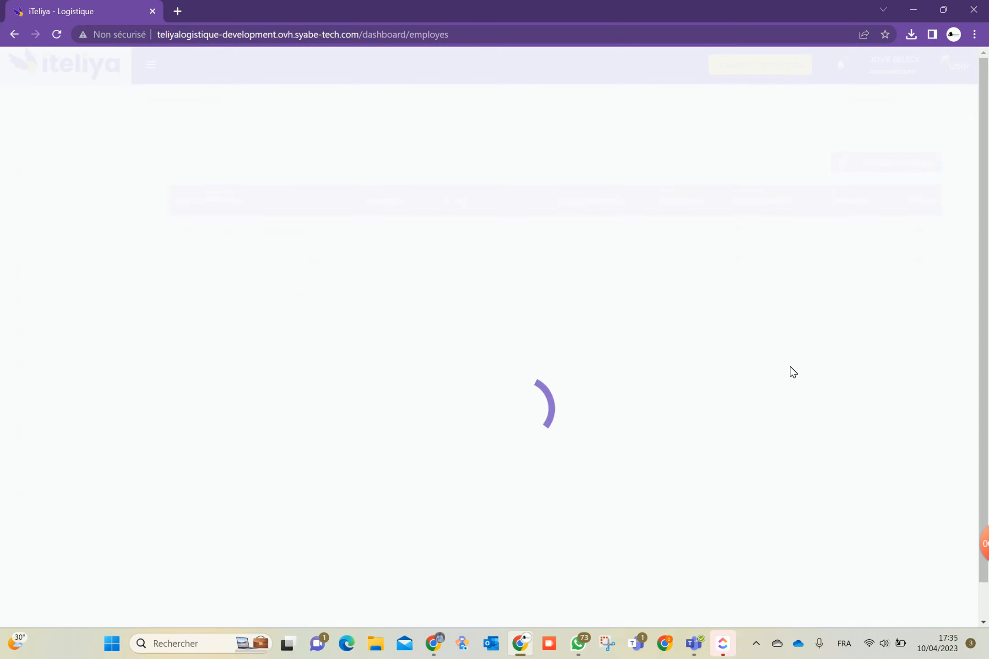
left_click(957, 65)
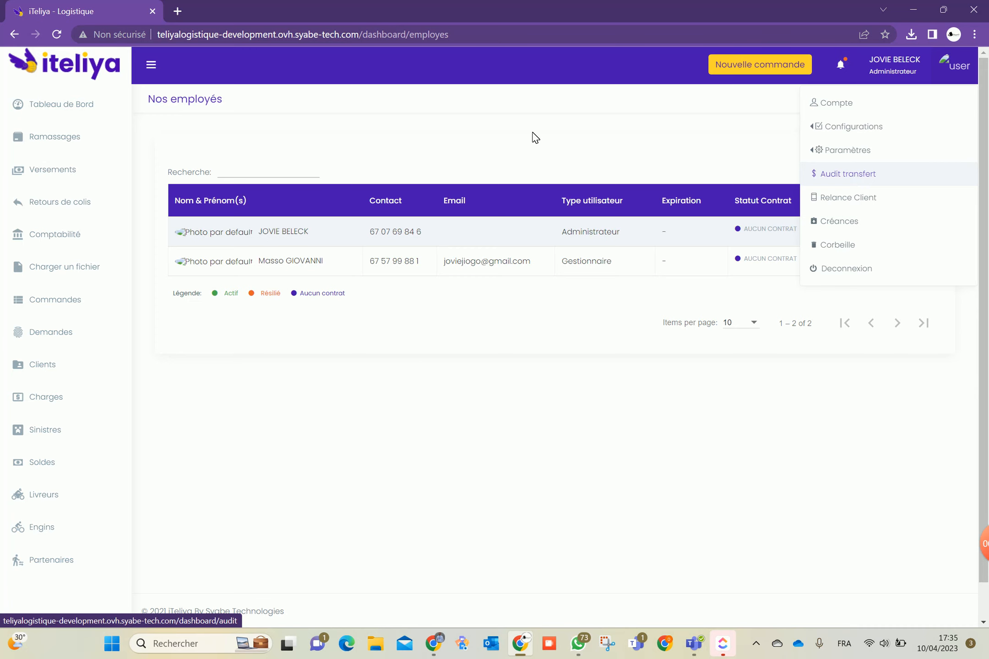
Put the completed CAMDEM order back to En Cours and validate
left_click(57, 300)
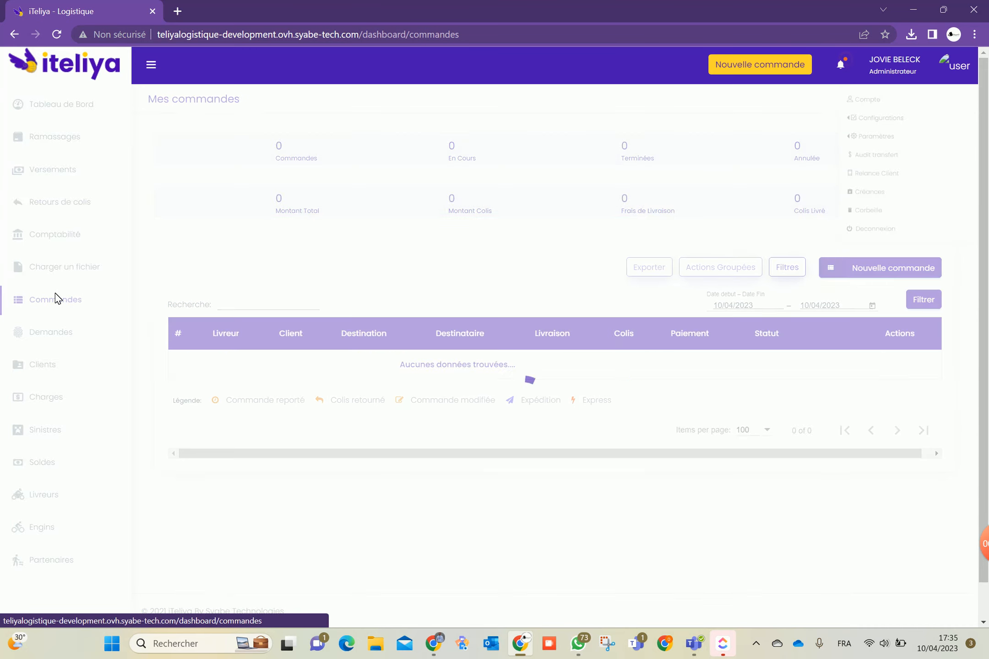
left_click(913, 364)
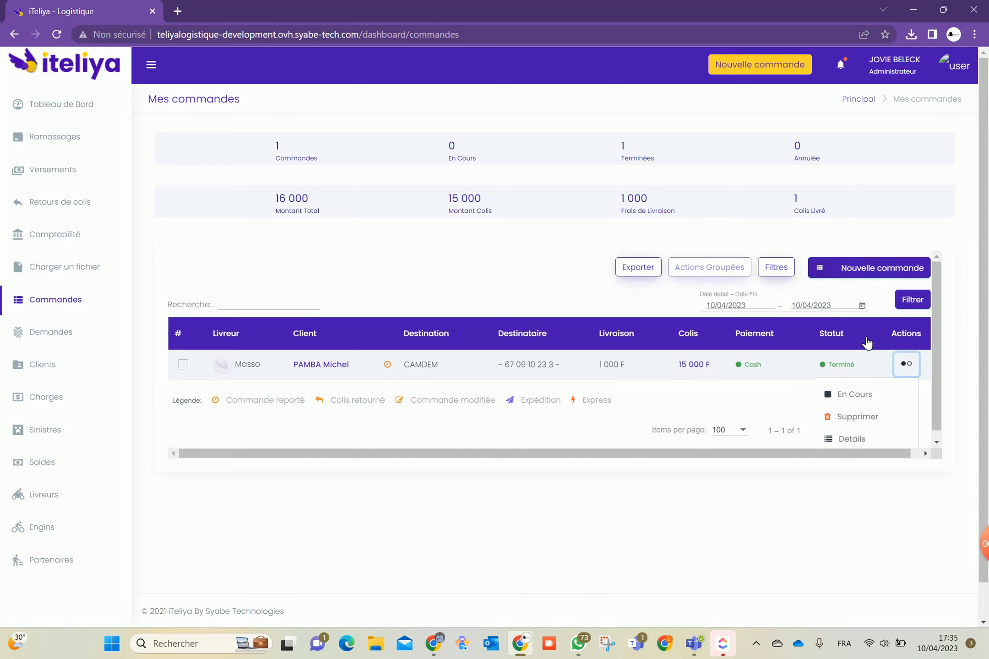
scroll(861, 366, "down", 1)
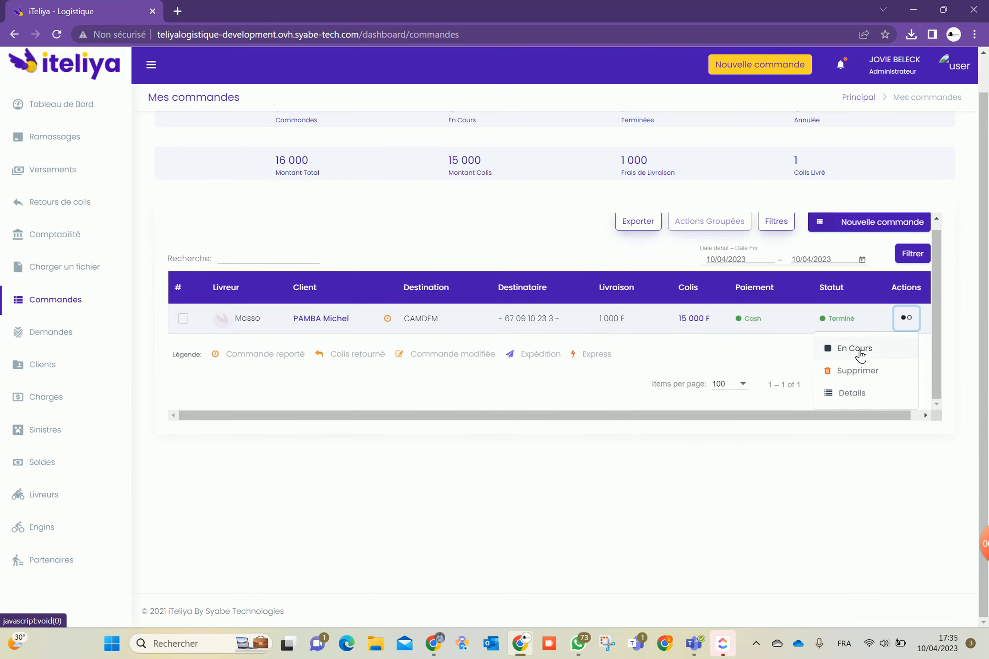
left_click(861, 352)
left_click(546, 467)
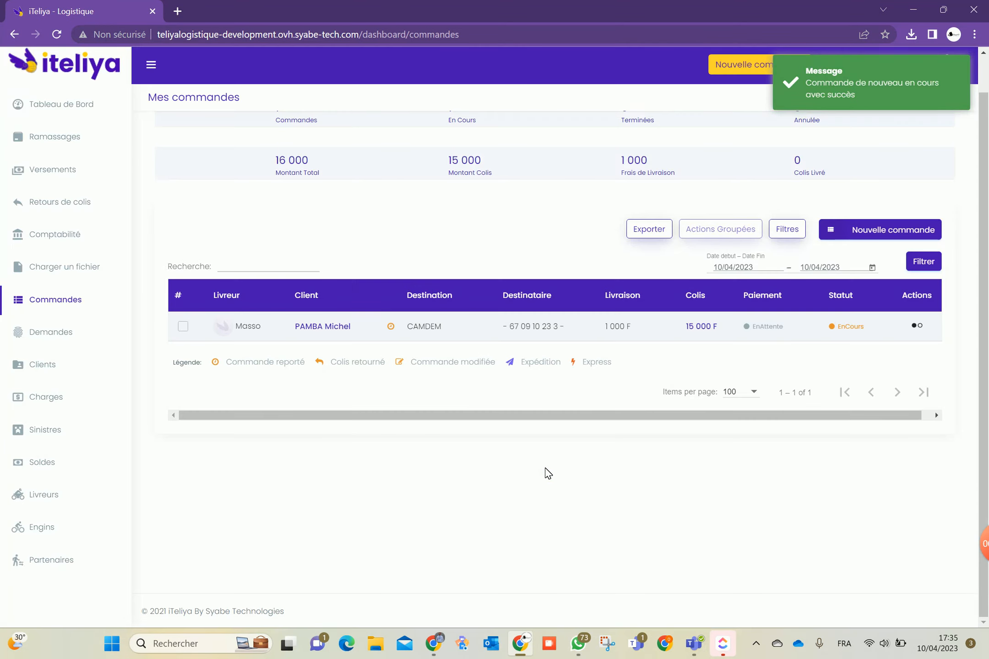
Mark the order Terminé with payment Reçu par Mobile Money to the Entreprise
left_click(918, 327)
scroll(859, 339, "down", 3)
left_click(843, 303)
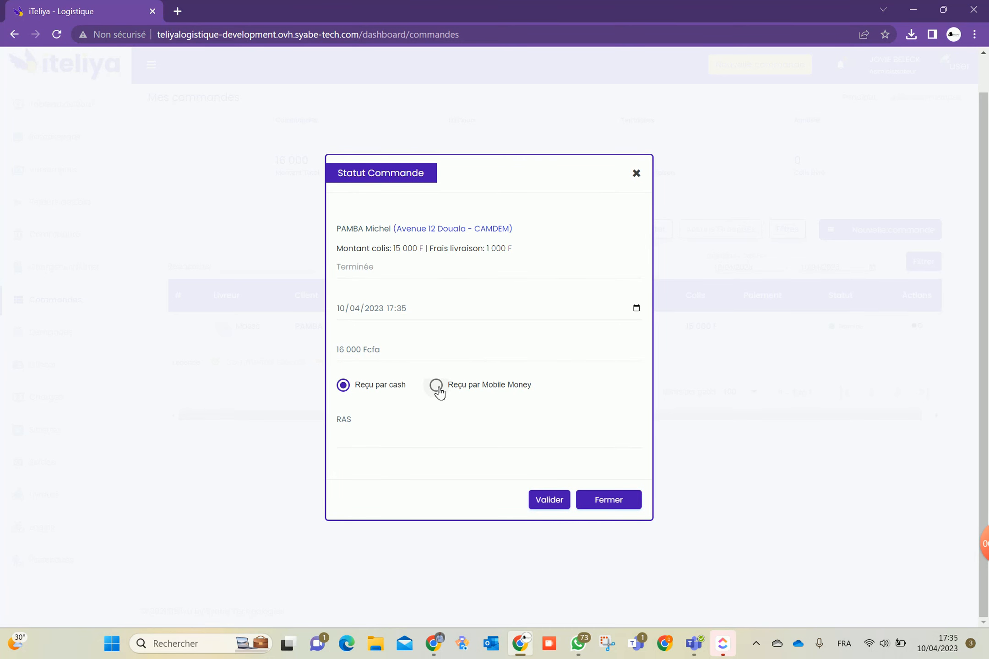
left_click(436, 386)
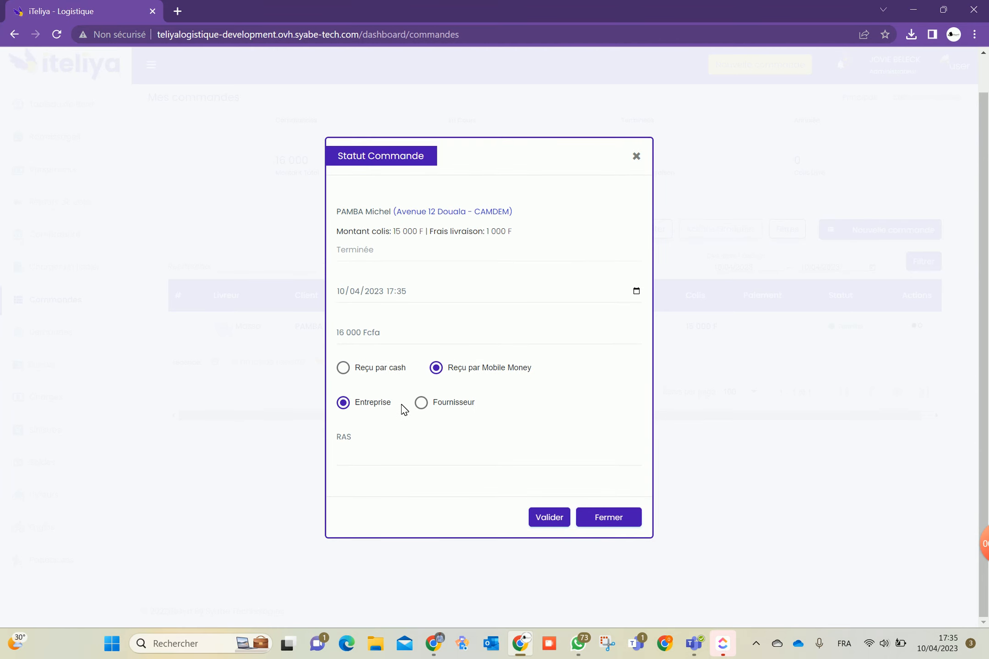
left_click(422, 403)
left_click(364, 405)
left_click(361, 438)
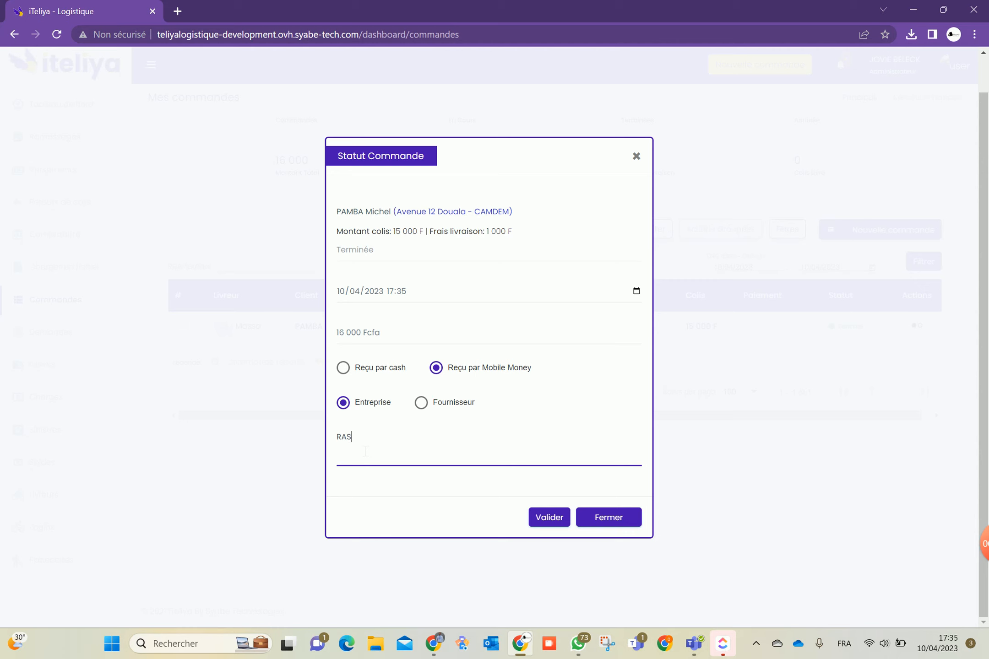
left_click(546, 523)
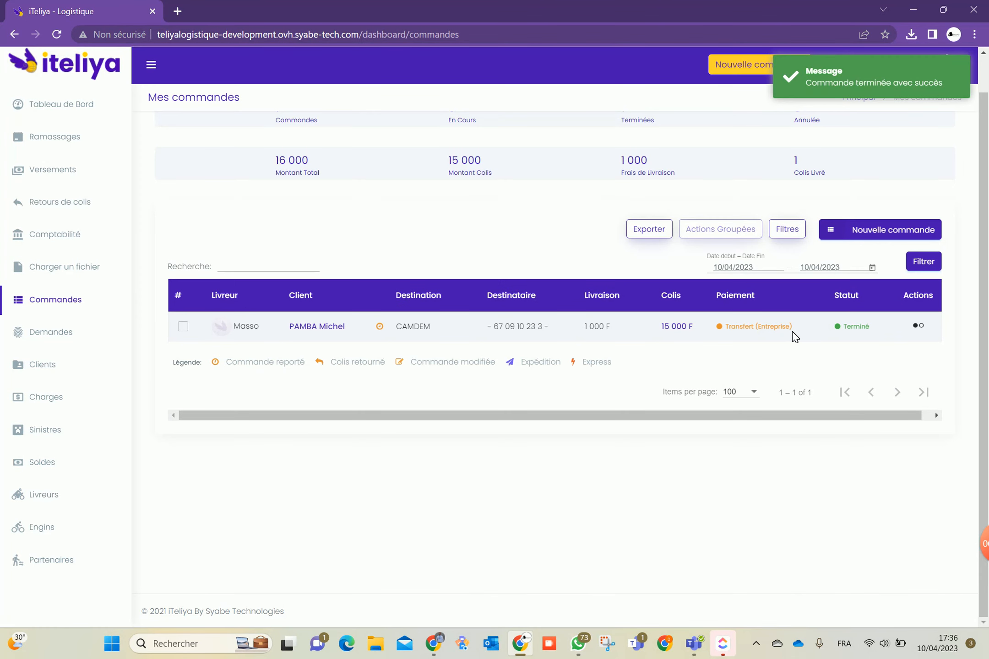
Review Audit transfert and Relance Client, then open Créances showing 0 clients and 0 owed
left_click(954, 65)
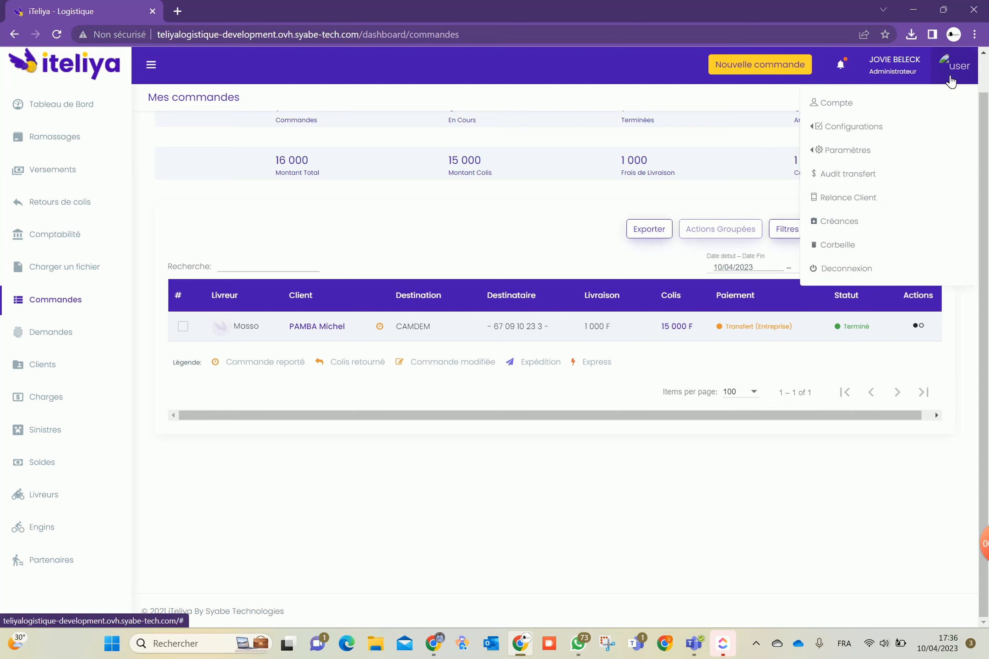
left_click(861, 178)
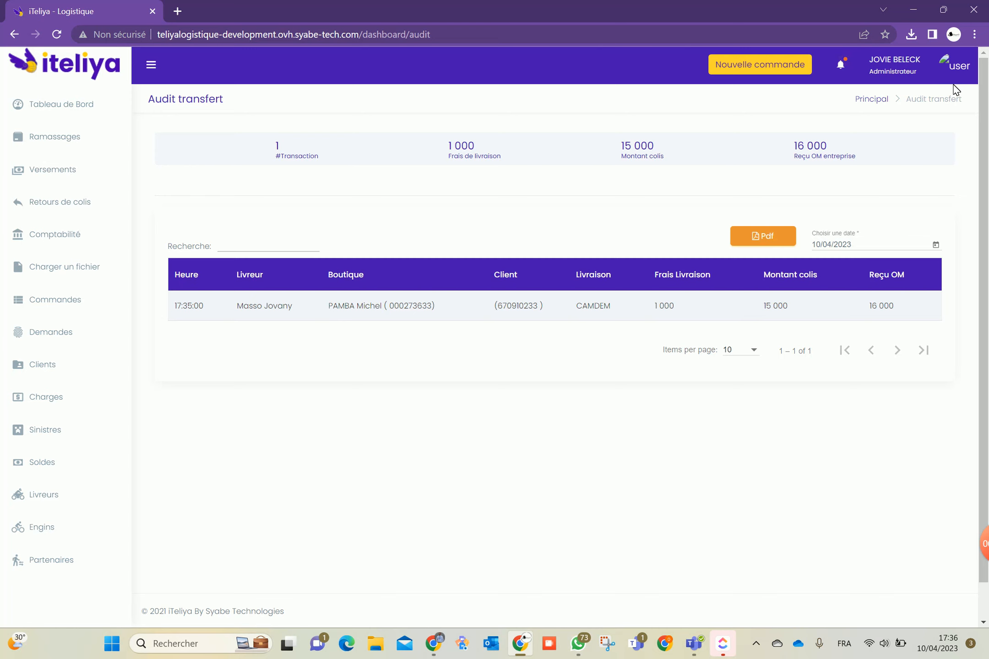
left_click(958, 65)
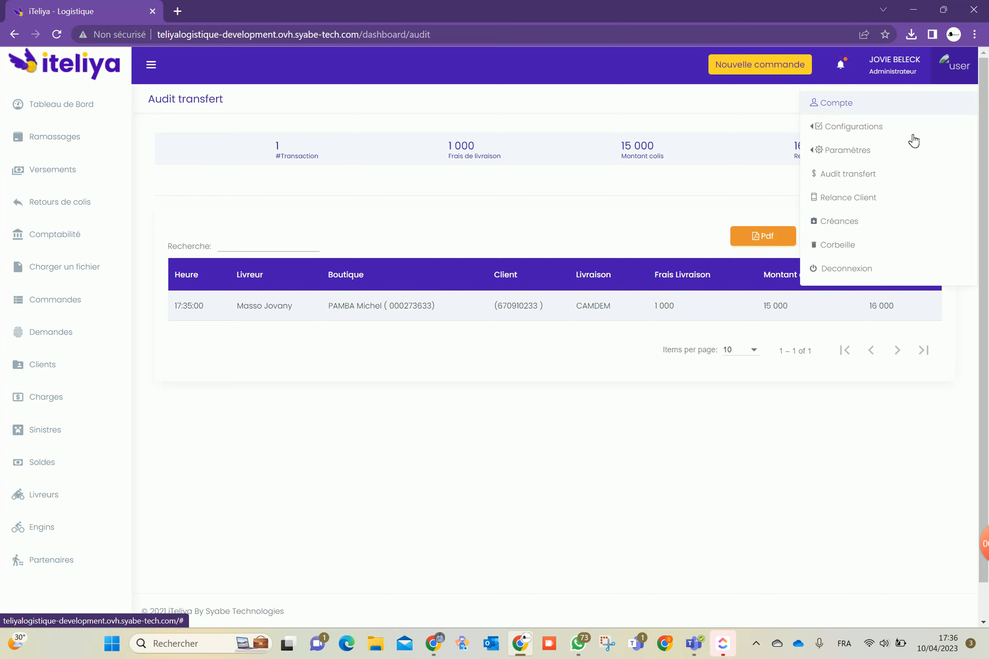
left_click(849, 200)
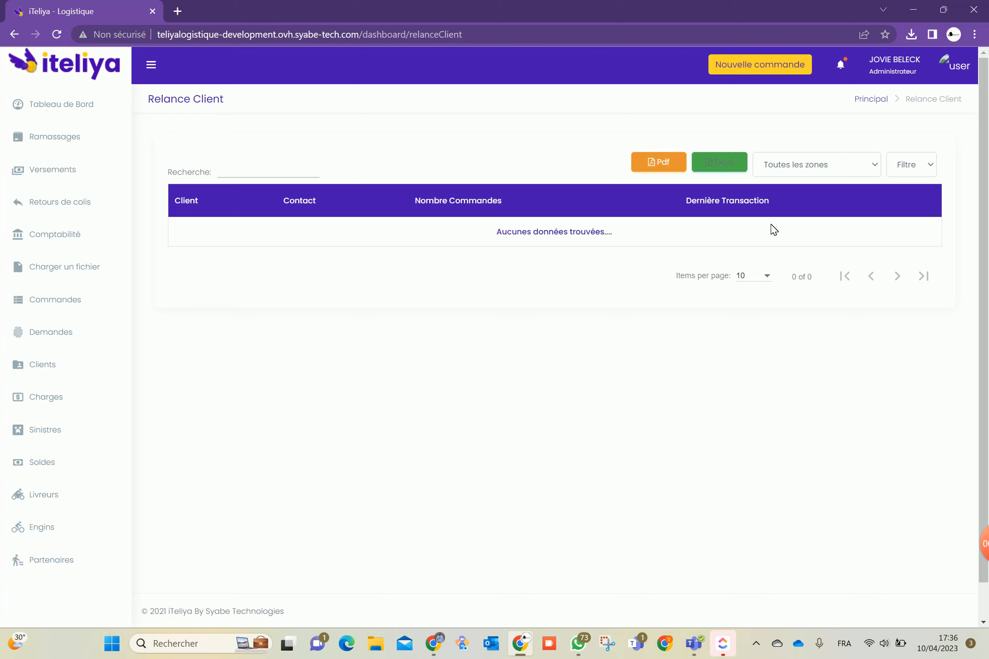
left_click(947, 66)
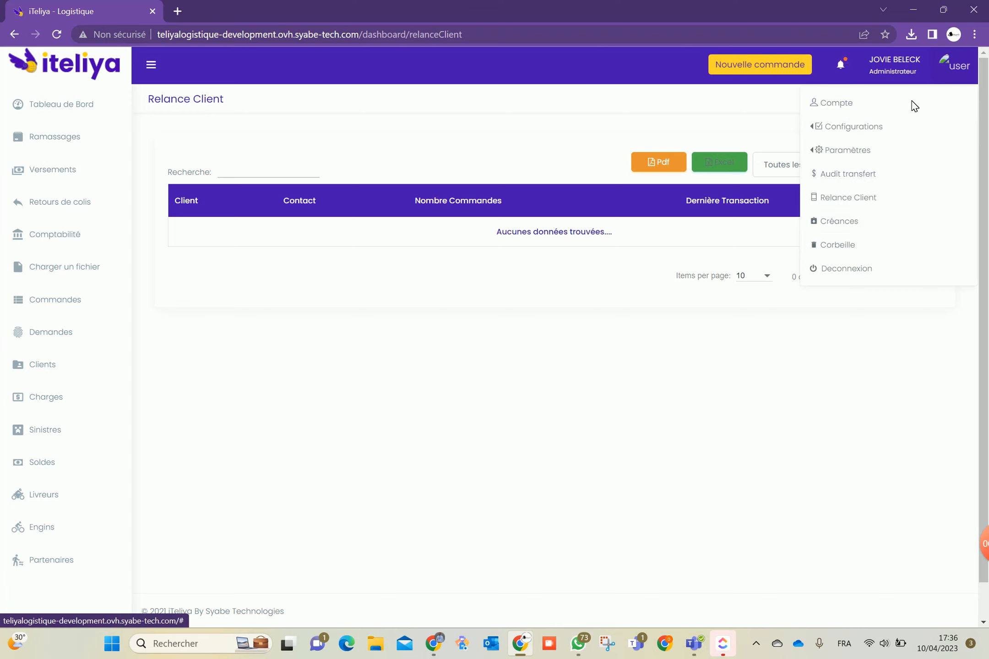
left_click(852, 224)
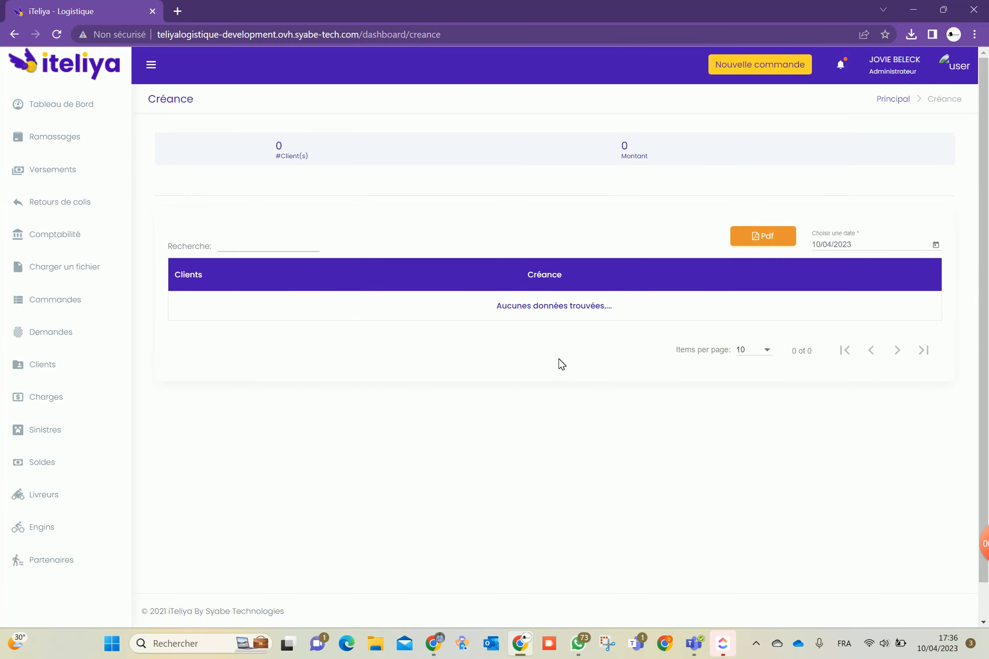
In Commandes, return the completed order to En Cours and confirm
left_click(55, 299)
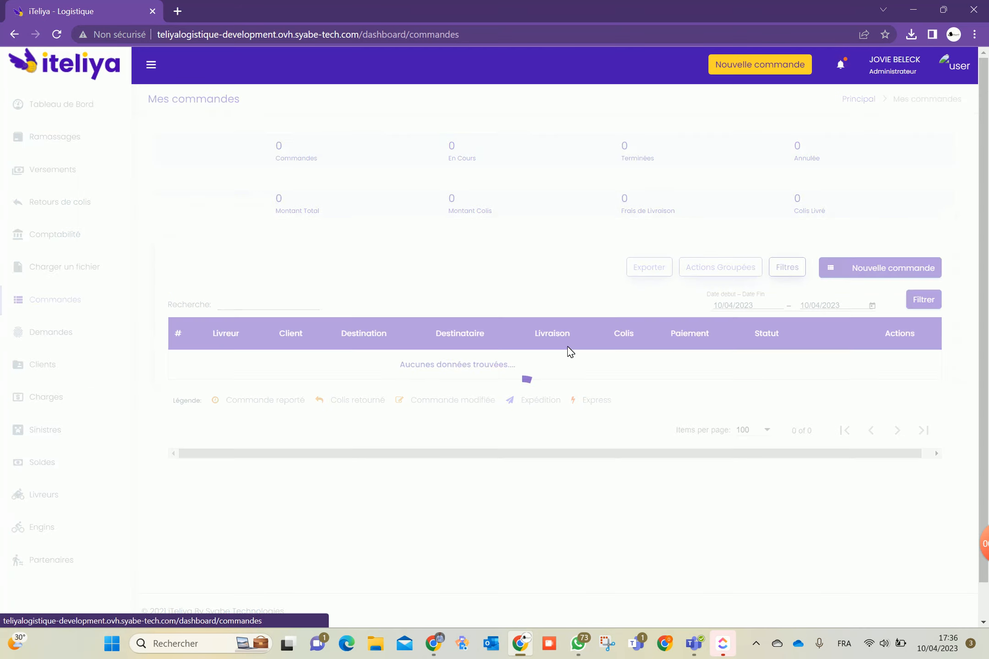
left_click(908, 364)
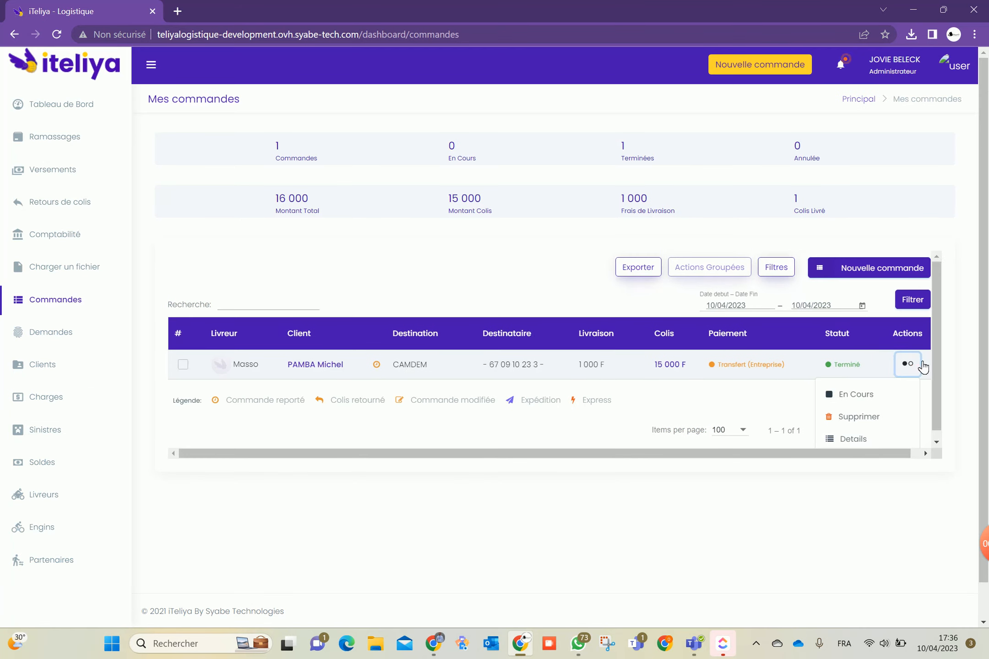
left_click(849, 386)
left_click(547, 461)
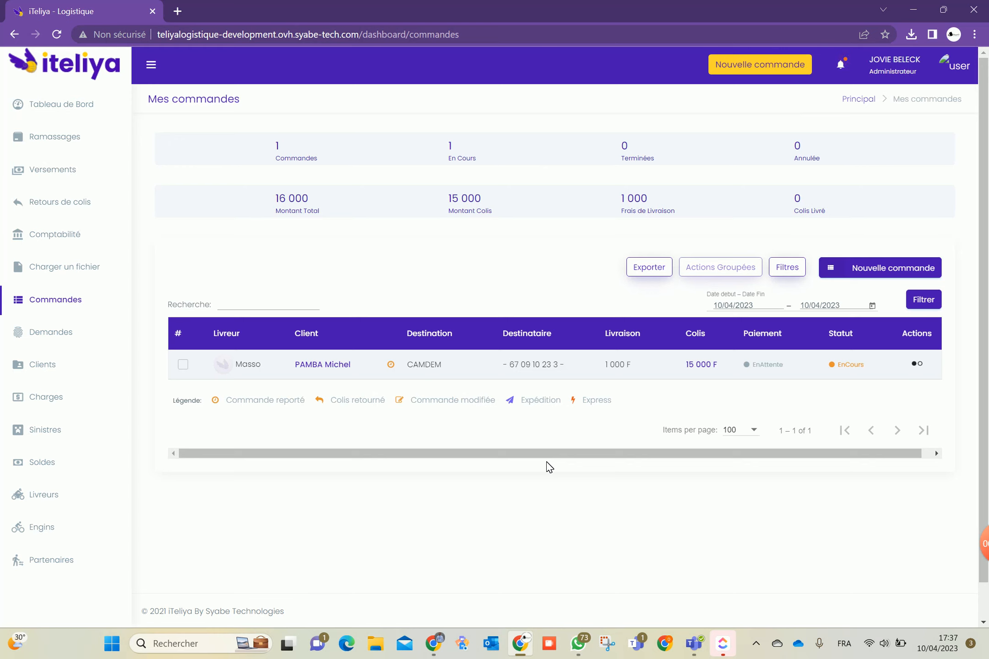
Mark the order Terminé with payment Reçu par Mobile Money to the Fournisseur
left_click(918, 363)
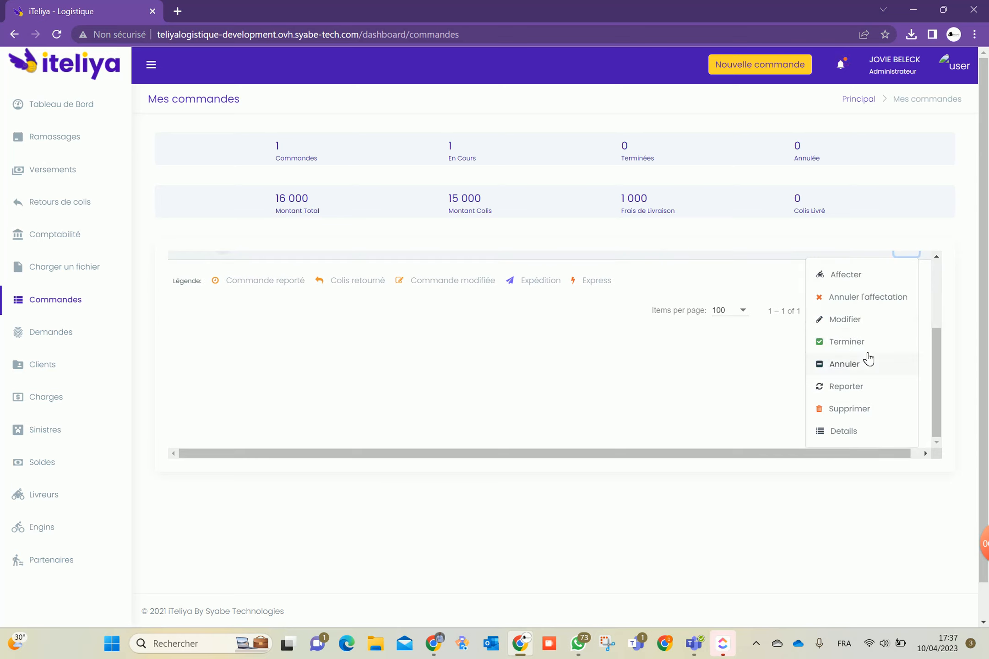
left_click(854, 342)
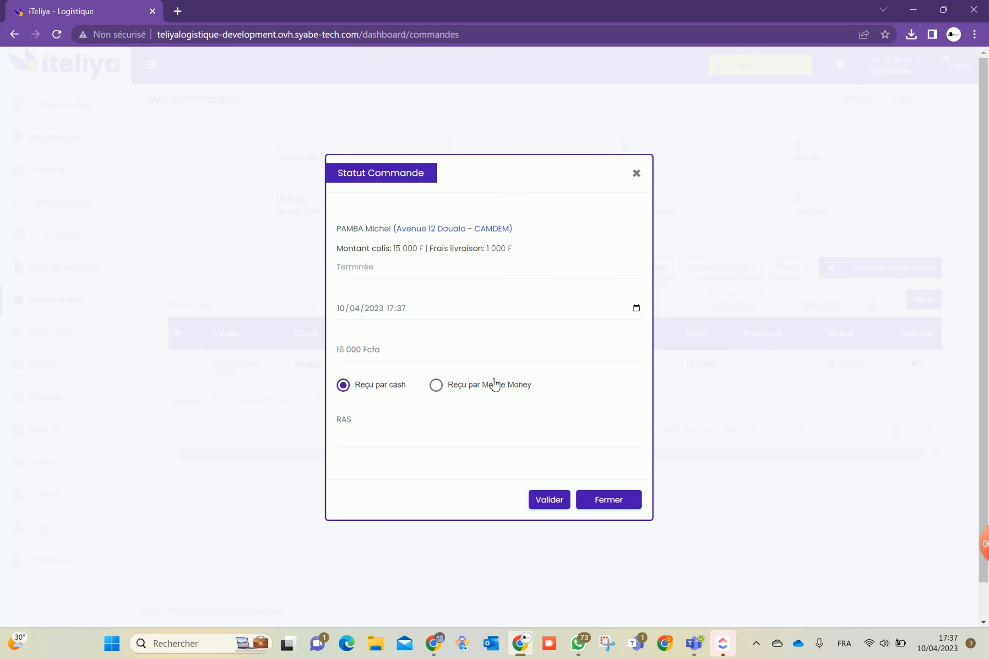
left_click(494, 385)
left_click(444, 404)
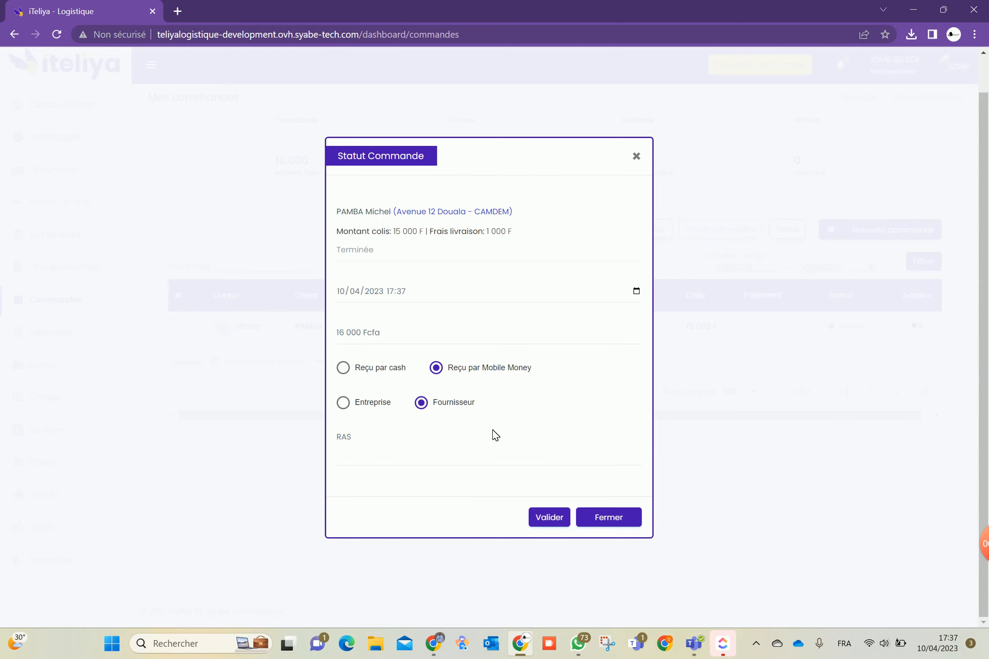
left_click(538, 513)
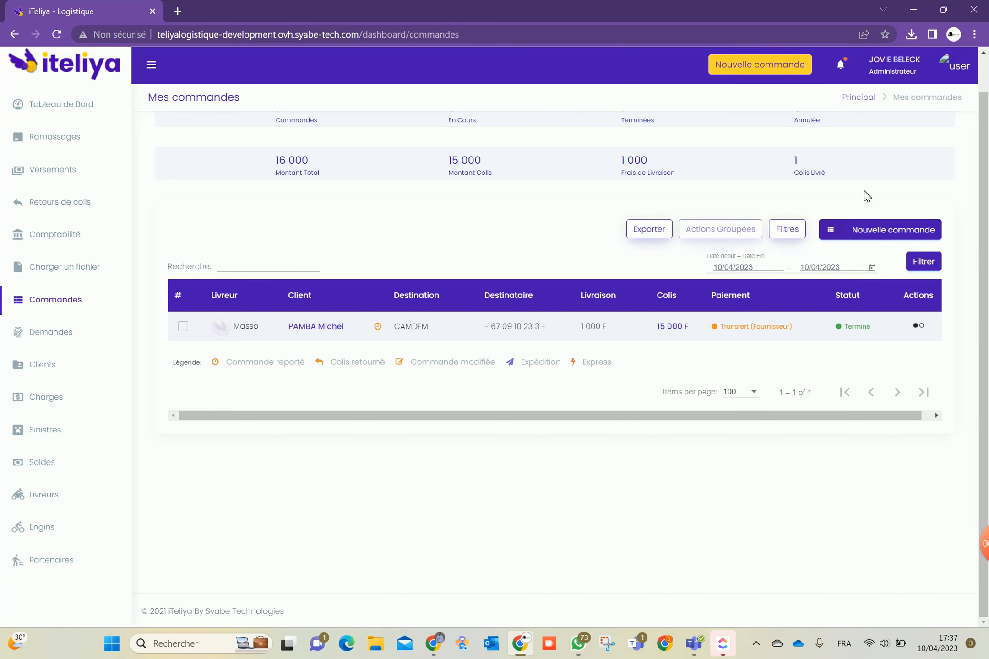
left_click(956, 73)
Check Créances showing one client owing 1 000 F, then view the empty Corbeille
left_click(843, 222)
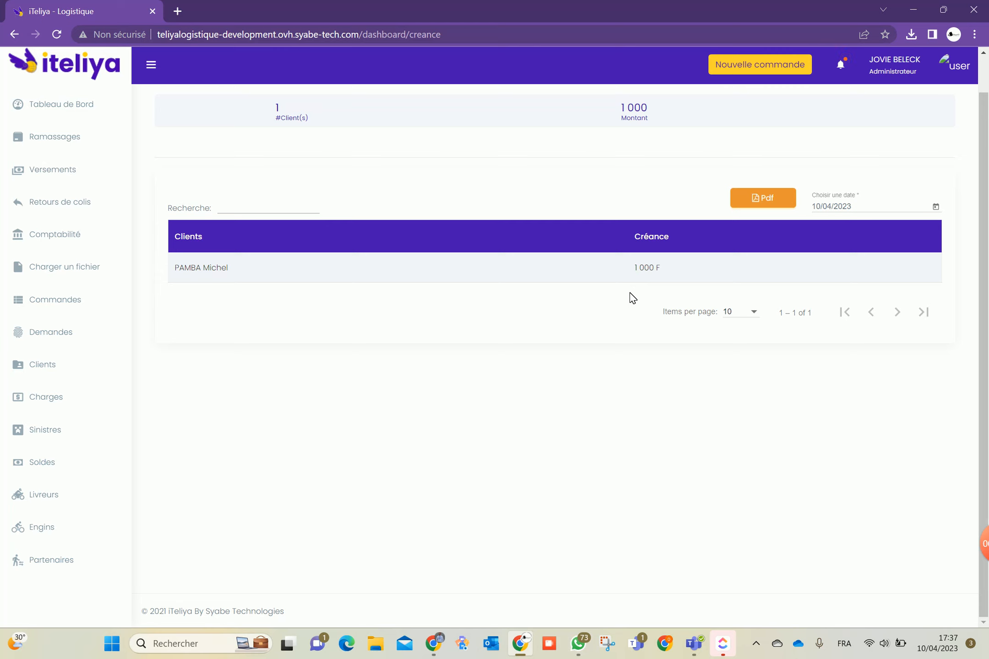
left_click(644, 269)
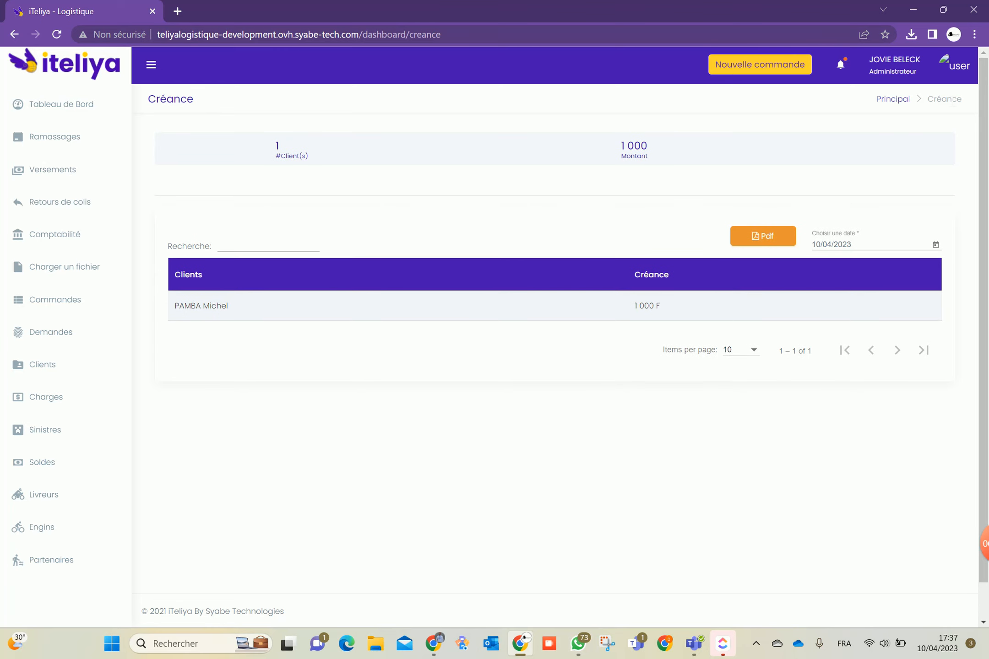
left_click(957, 69)
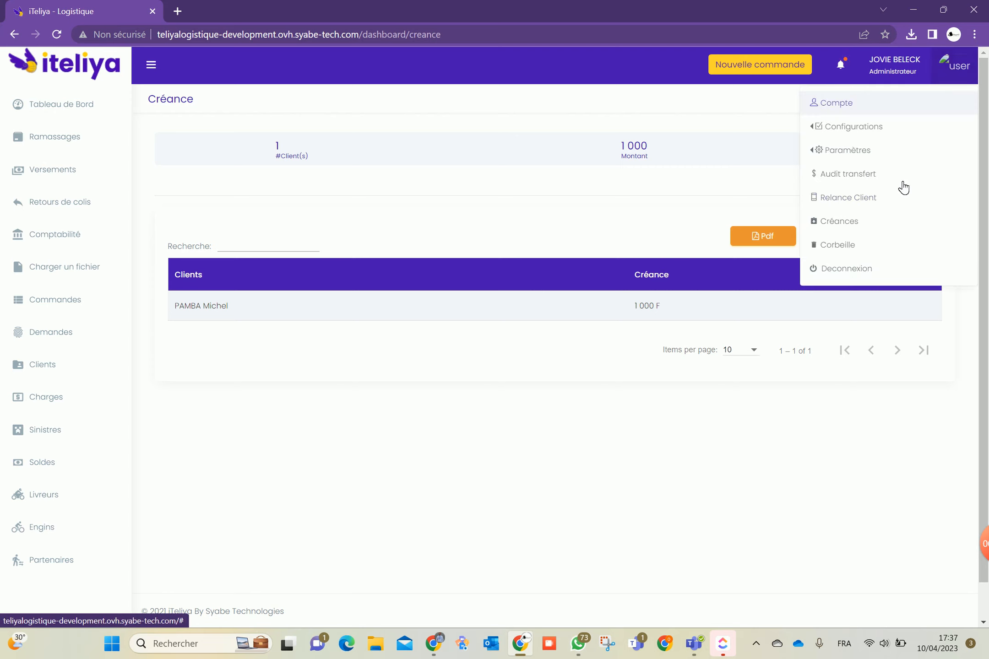
left_click(857, 248)
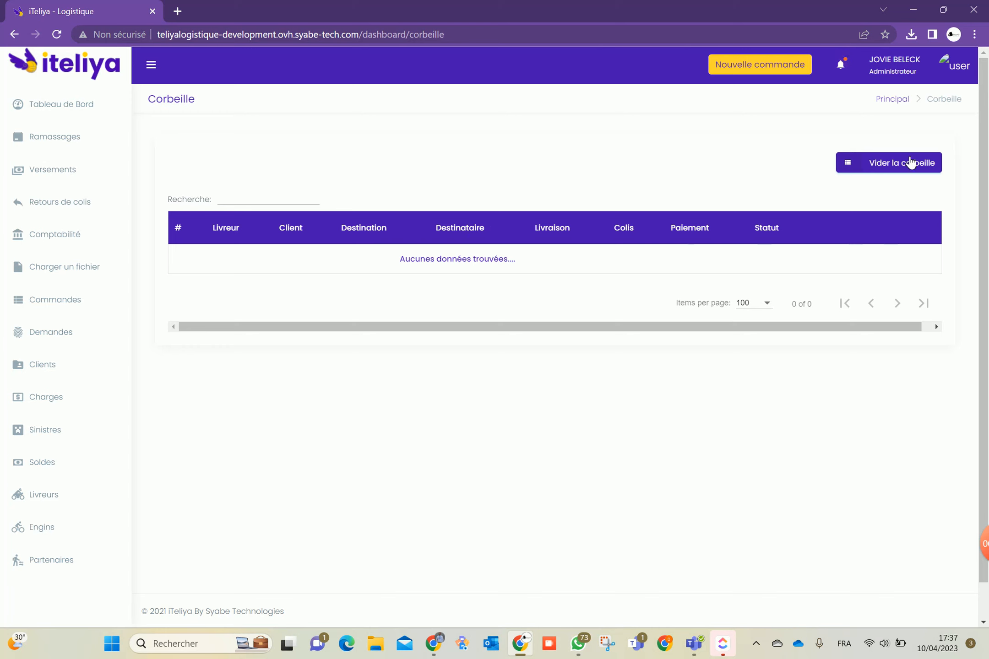
left_click(954, 65)
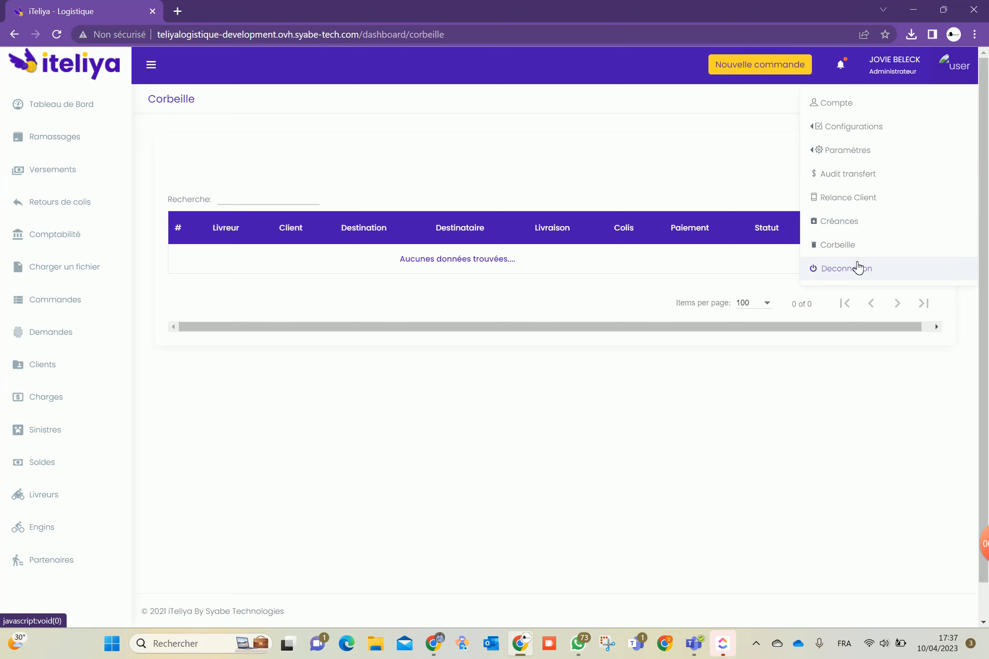
left_click(555, 428)
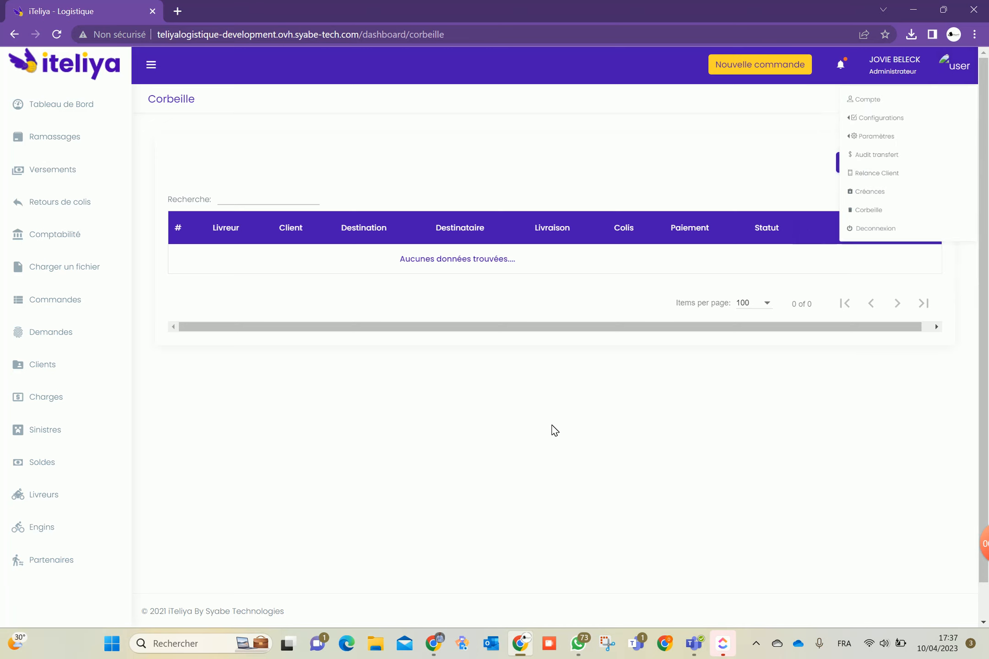
Open the Tableau de bord showing 1 order total, 1 Terminée, 0 En Cours
left_click(72, 110)
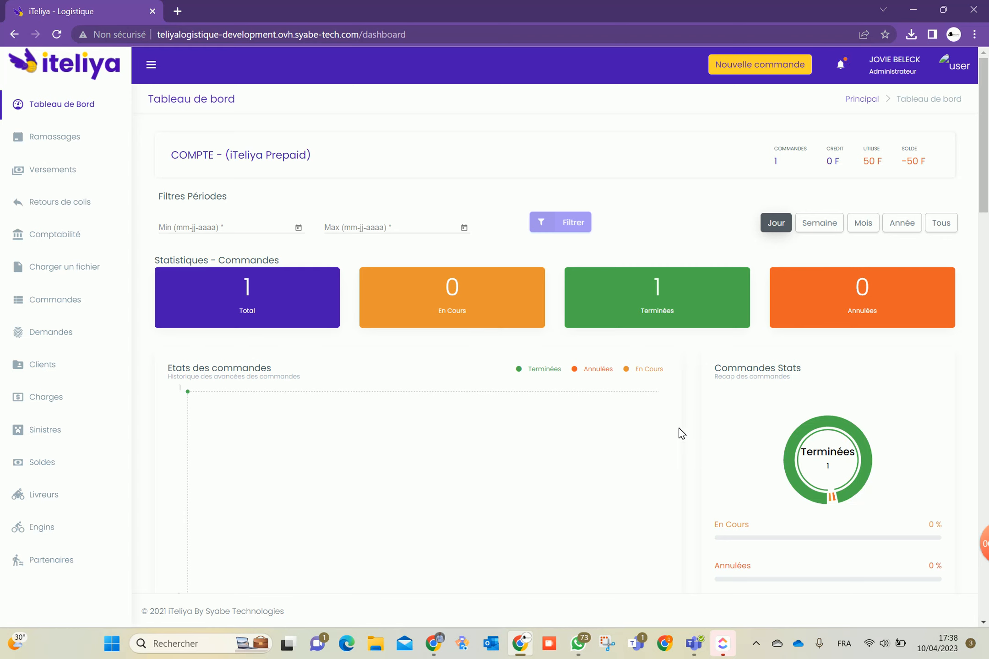
mouse_move(984, 543)
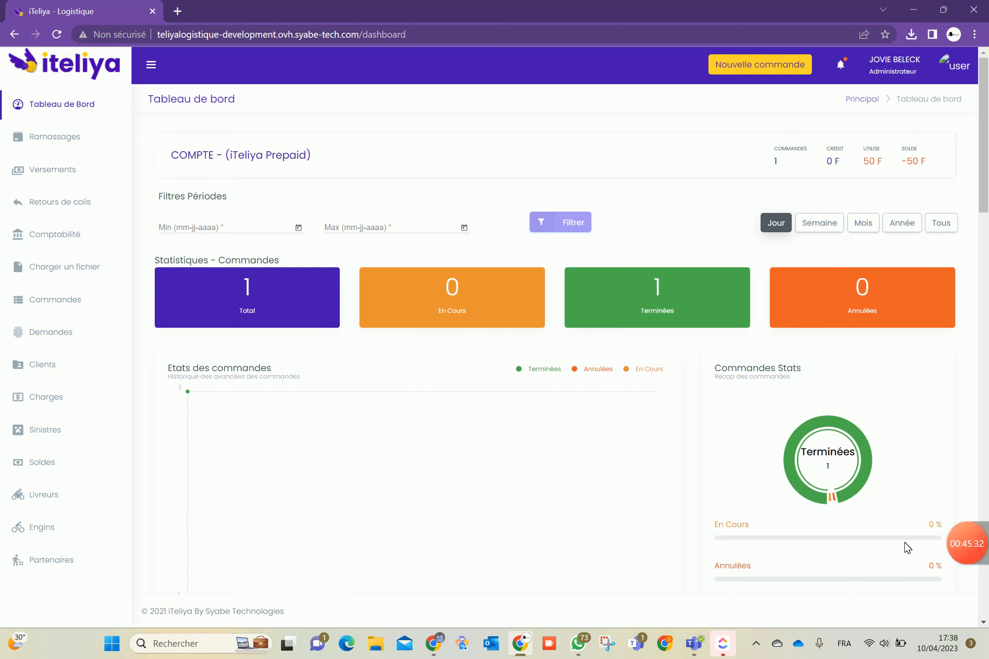